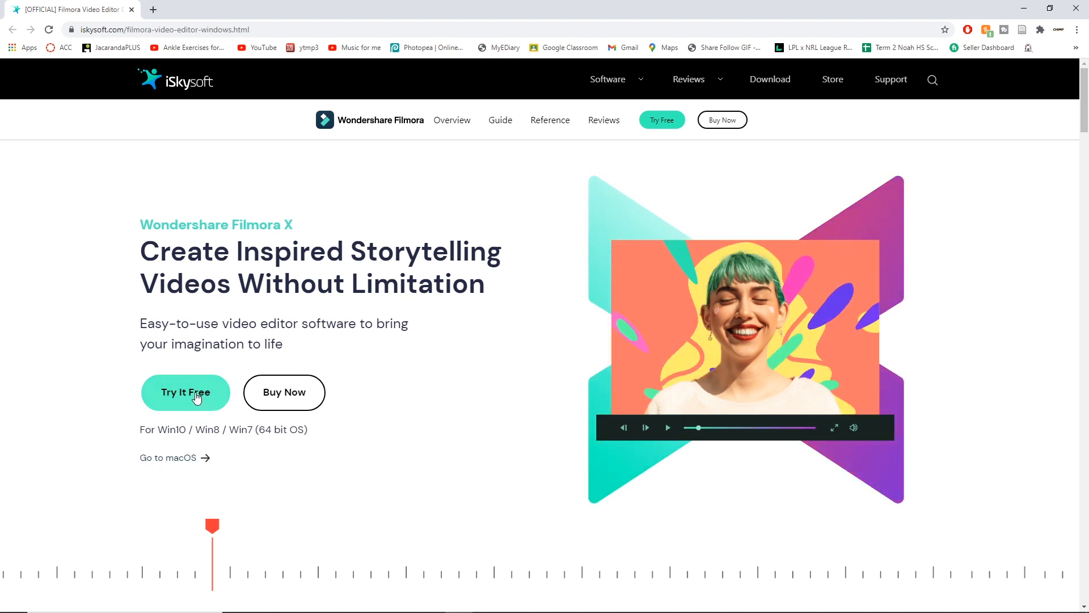
- Request the free trial of Wondershare Filmora X and review the individual purchase plans
click(196, 397)
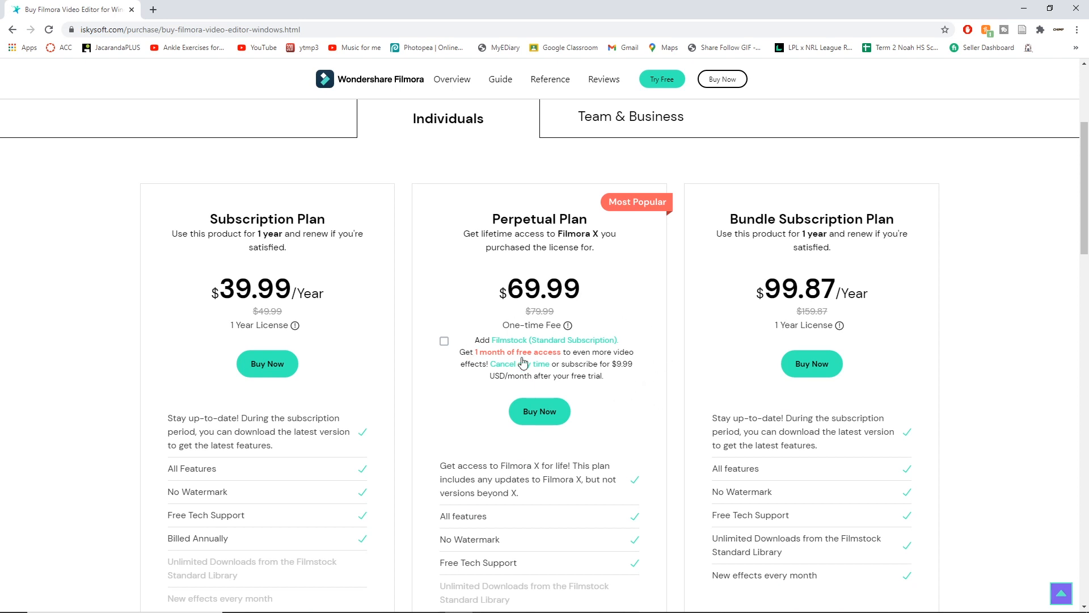
scroll(536, 353, up, 5)
scroll(448, 304, down, 2)
scroll(461, 317, up, 2)
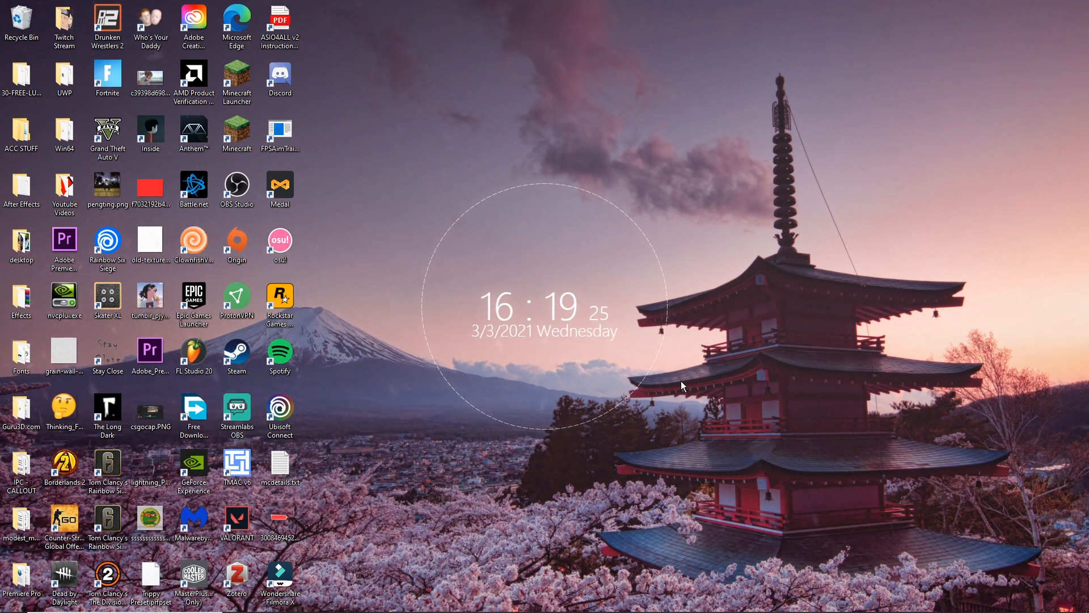
- Launch Wondershare Filmora X and create a new project with the 16:9 (Widescreen) aspect ratio
double_click(280, 579)
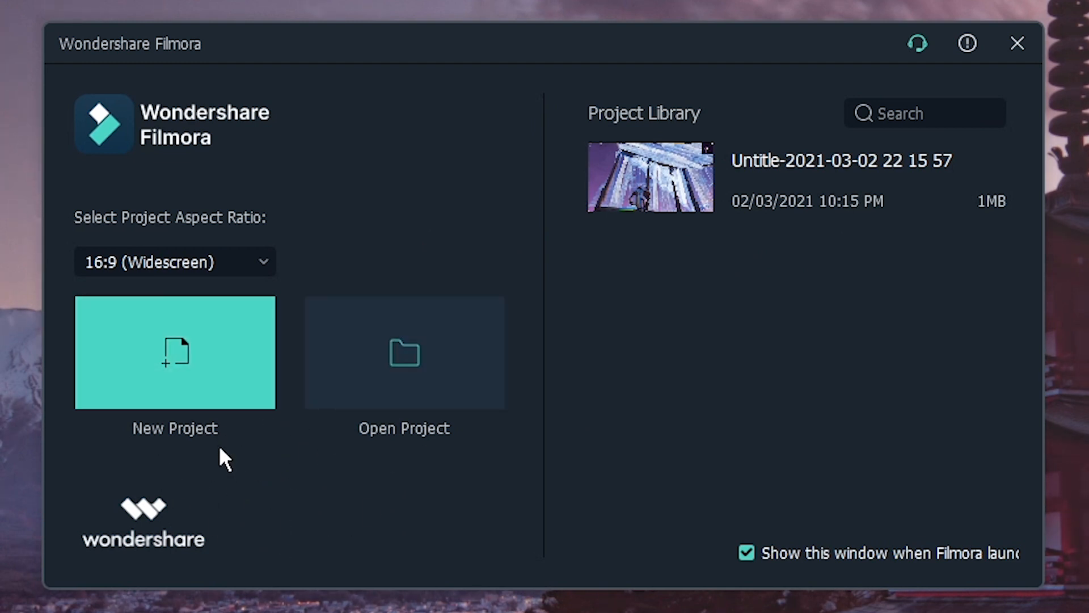
click(244, 275)
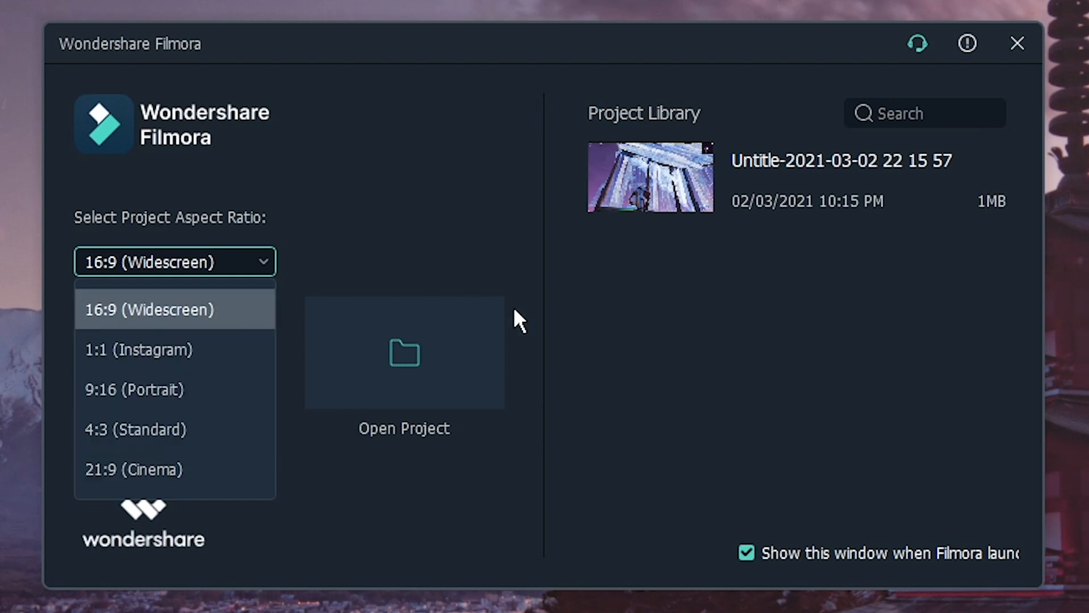
click(222, 311)
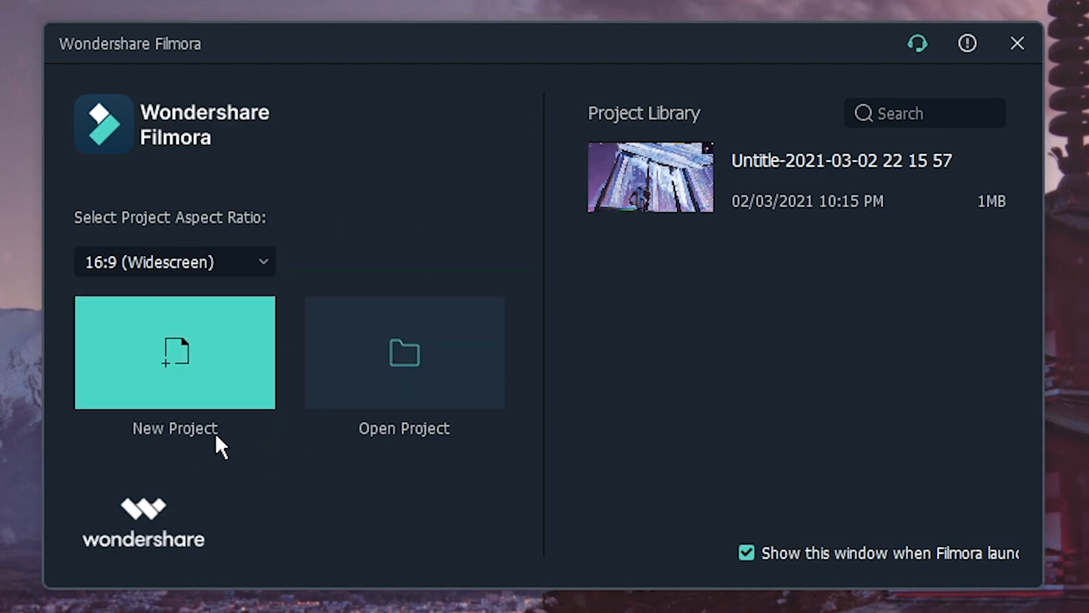
click(211, 359)
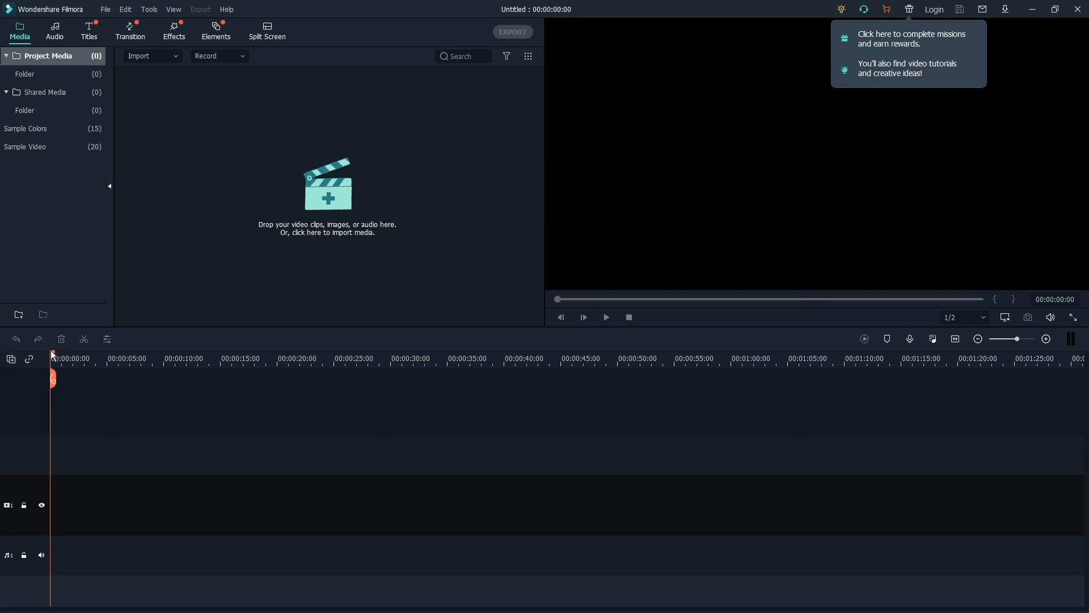
drag(125, 358, 13, 366)
click(325, 123)
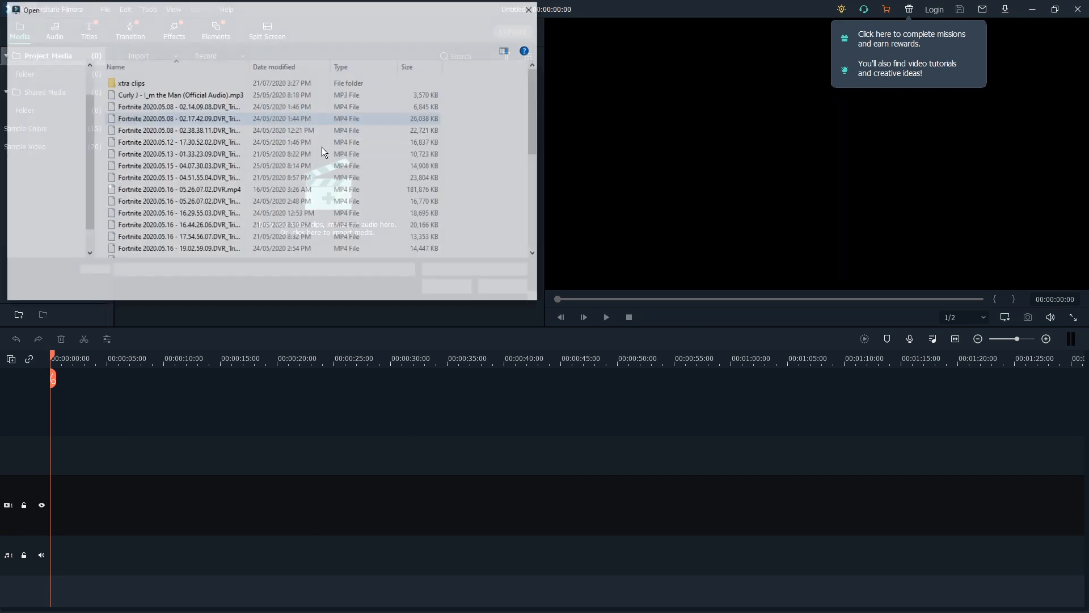
click(532, 8)
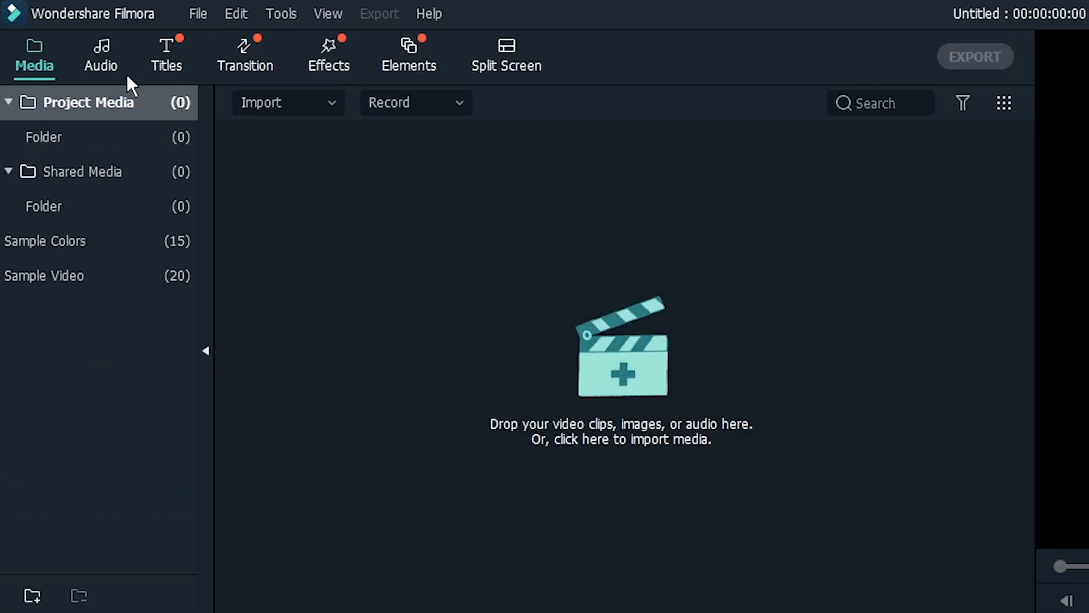
- Browse the included audio tracks and title presets to see what is available
click(108, 61)
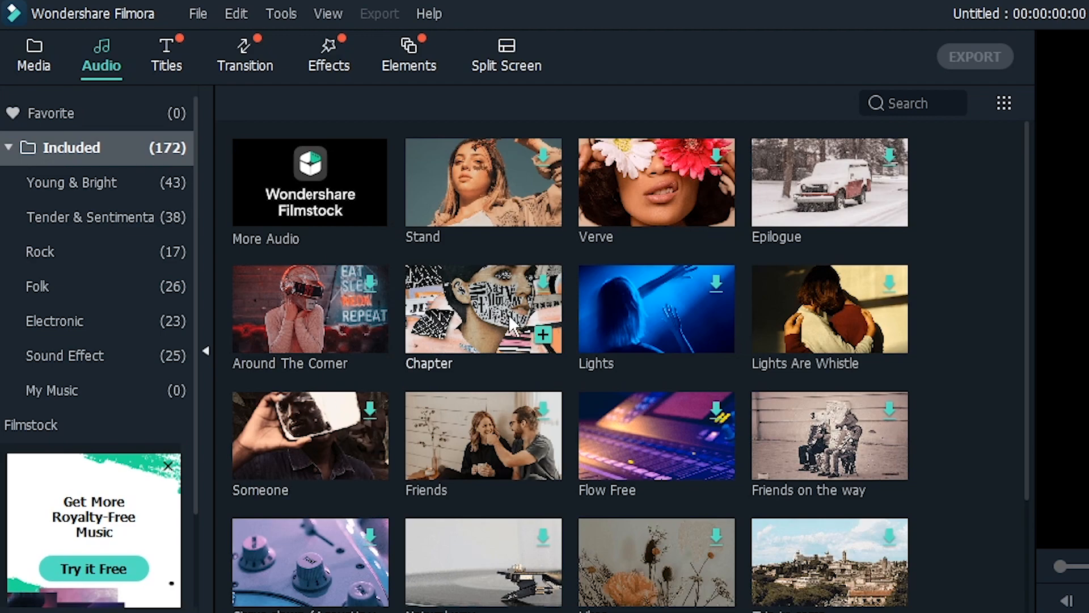
scroll(509, 315, down, 10)
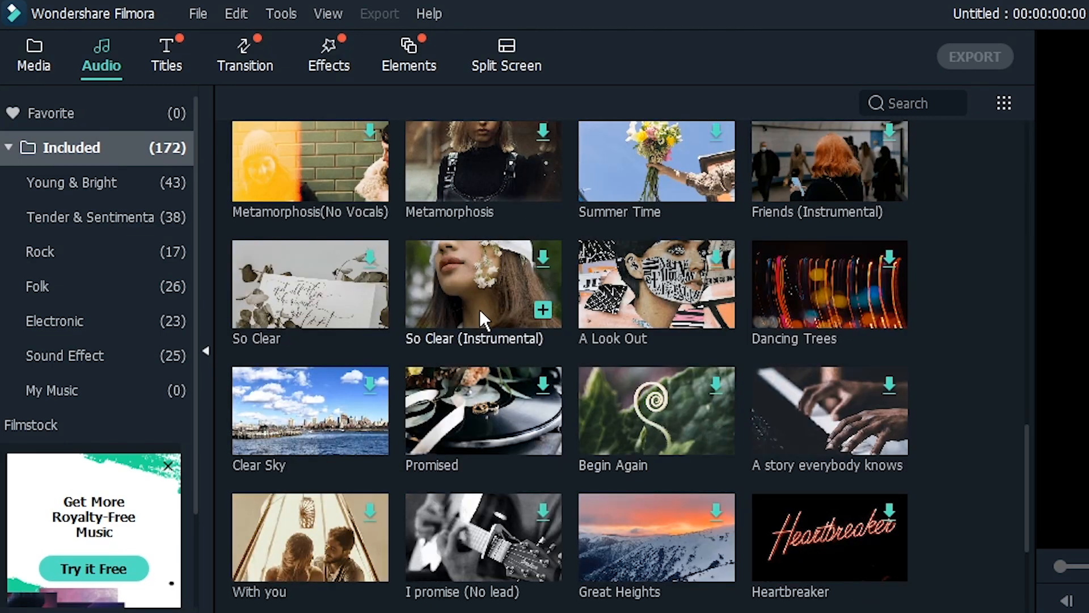
scroll(481, 313, down, 15)
scroll(466, 329, up, 20)
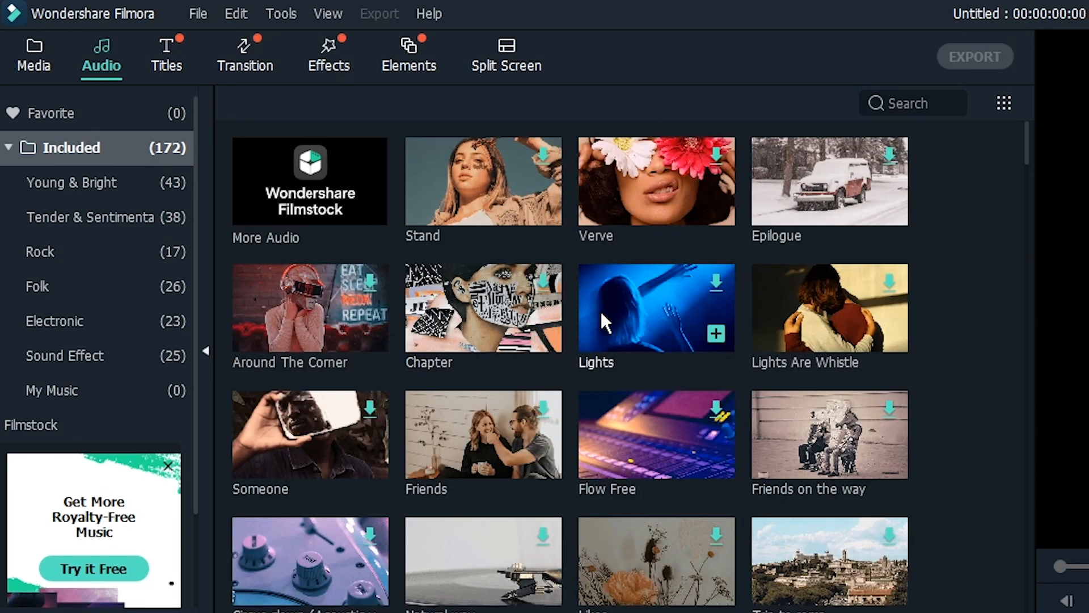
click(163, 50)
scroll(539, 349, down, 20)
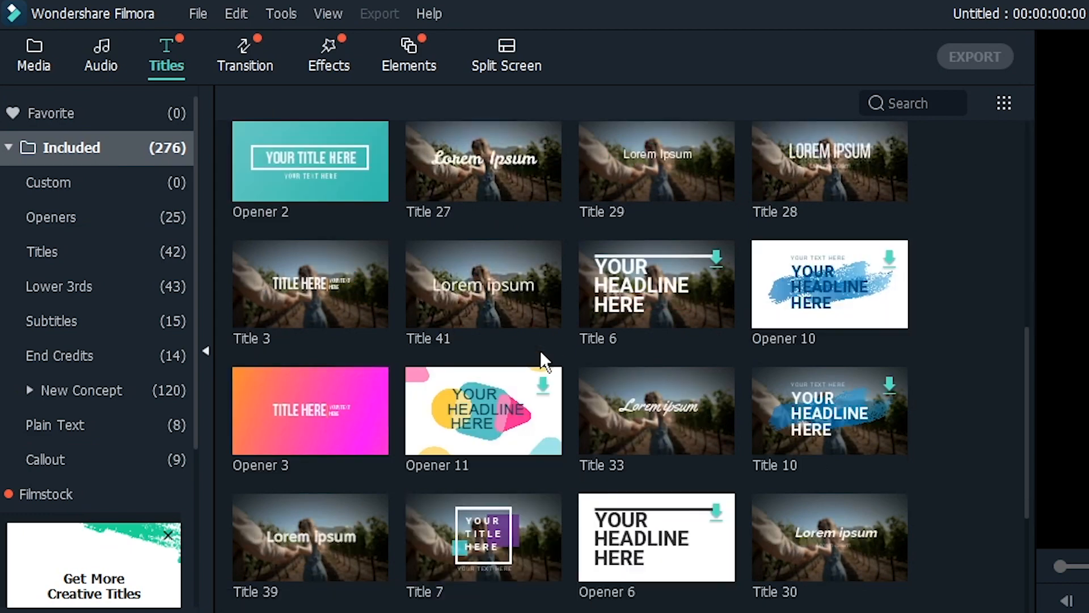
scroll(533, 331, up, 20)
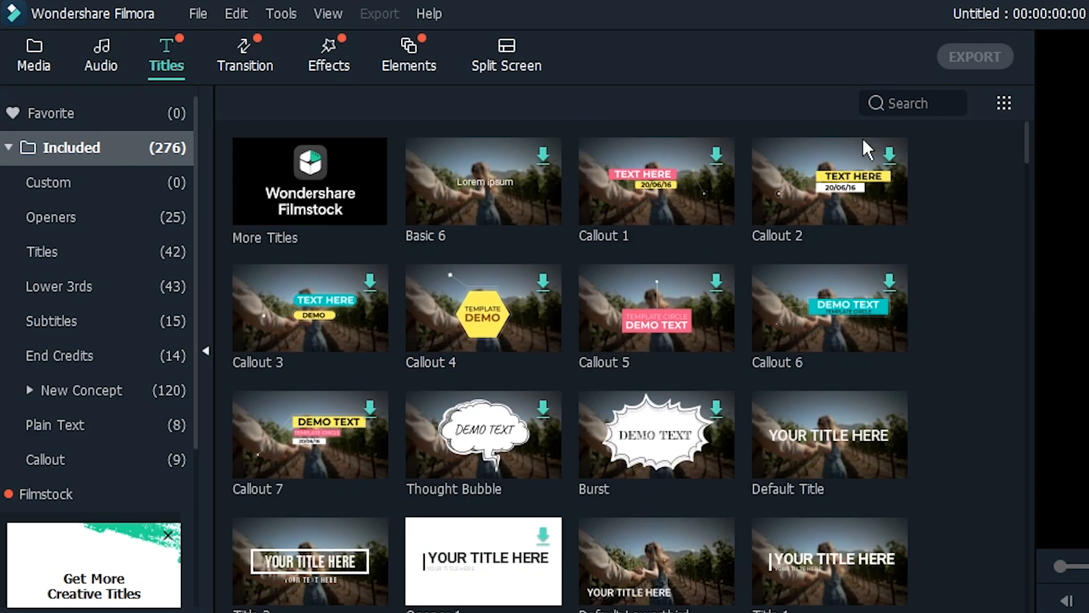
- Look through the included transitions and the included filter and overlay effects
click(245, 57)
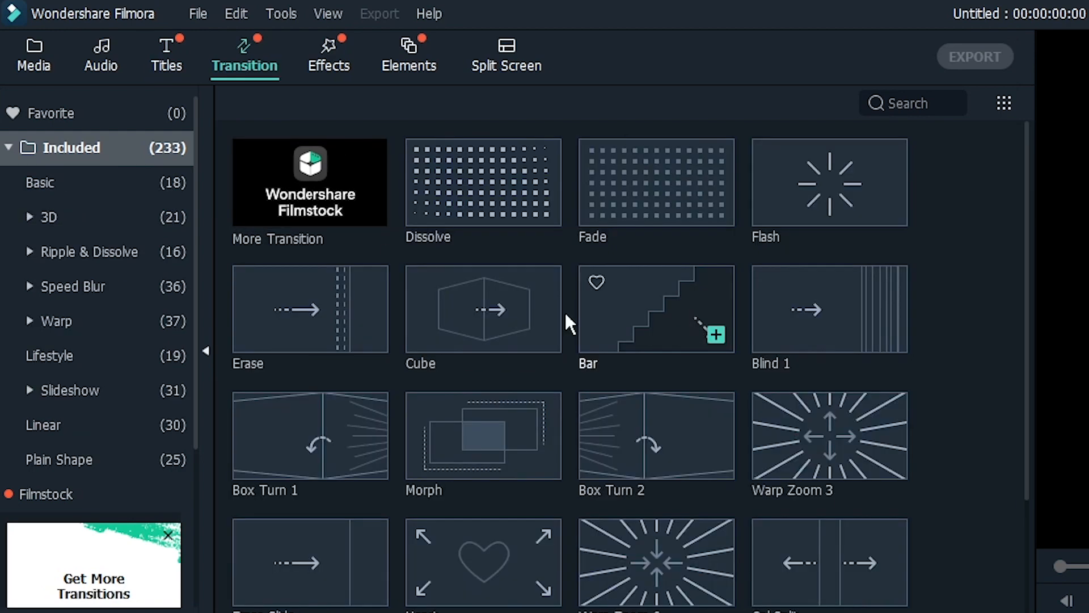
scroll(732, 262, down, 20)
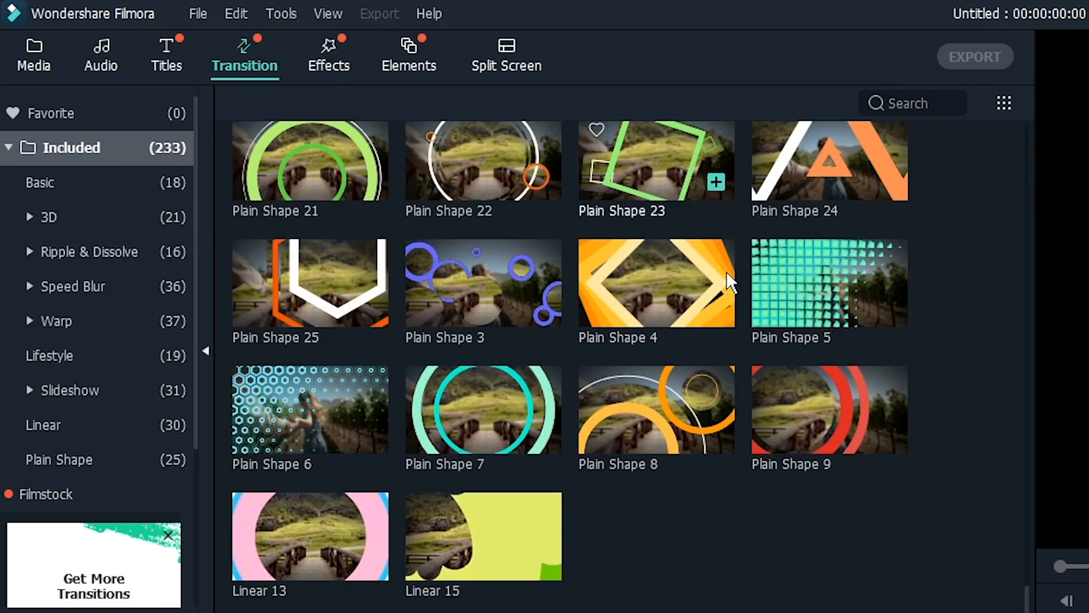
scroll(726, 271, up, 20)
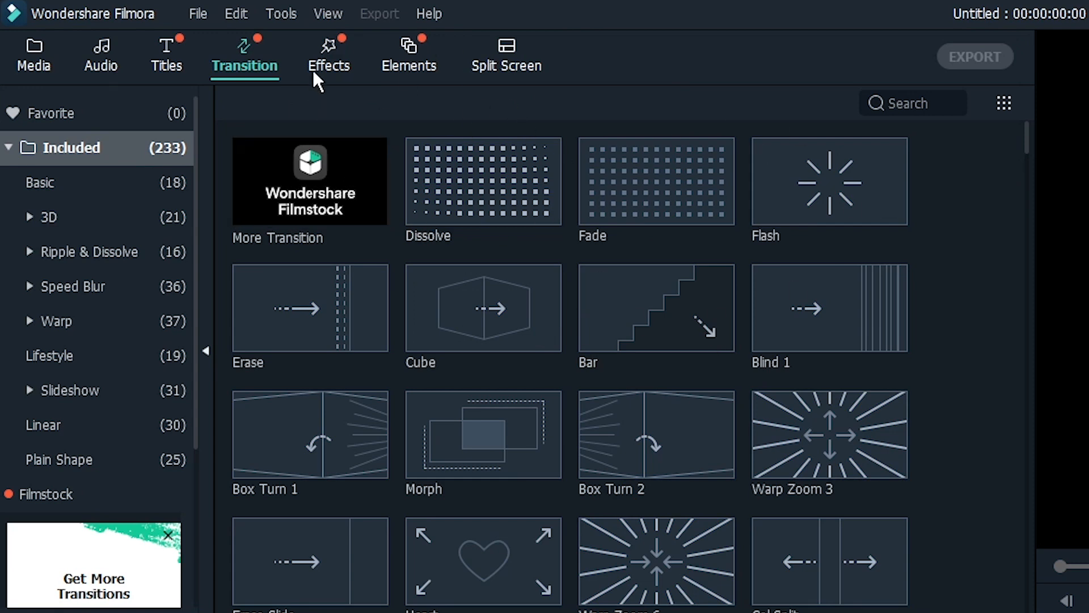
click(333, 50)
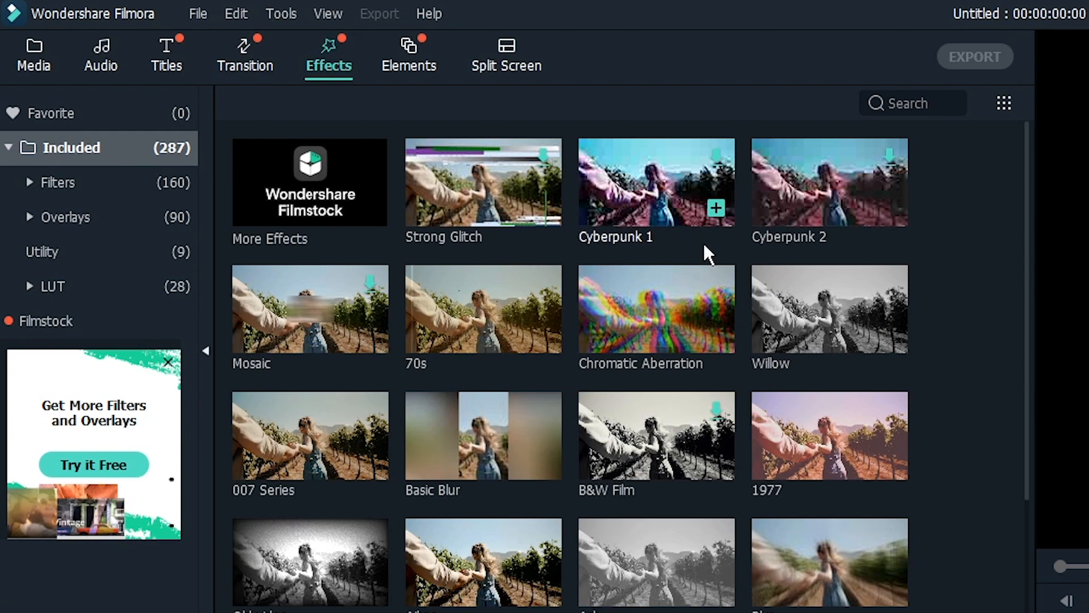
scroll(709, 250, down, 10)
scroll(704, 264, down, 10)
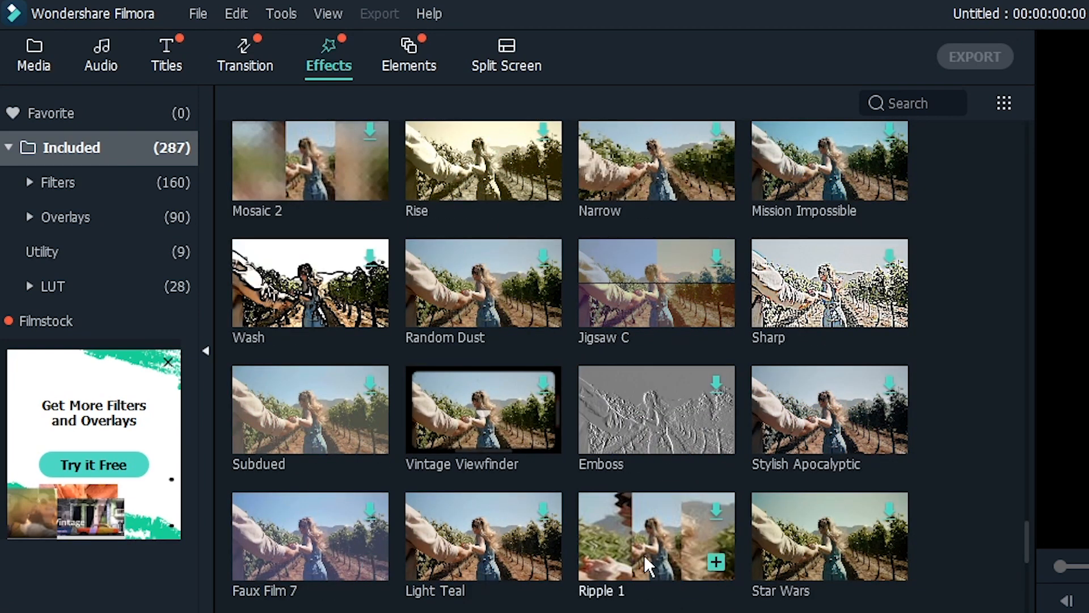
scroll(712, 436, up, 10)
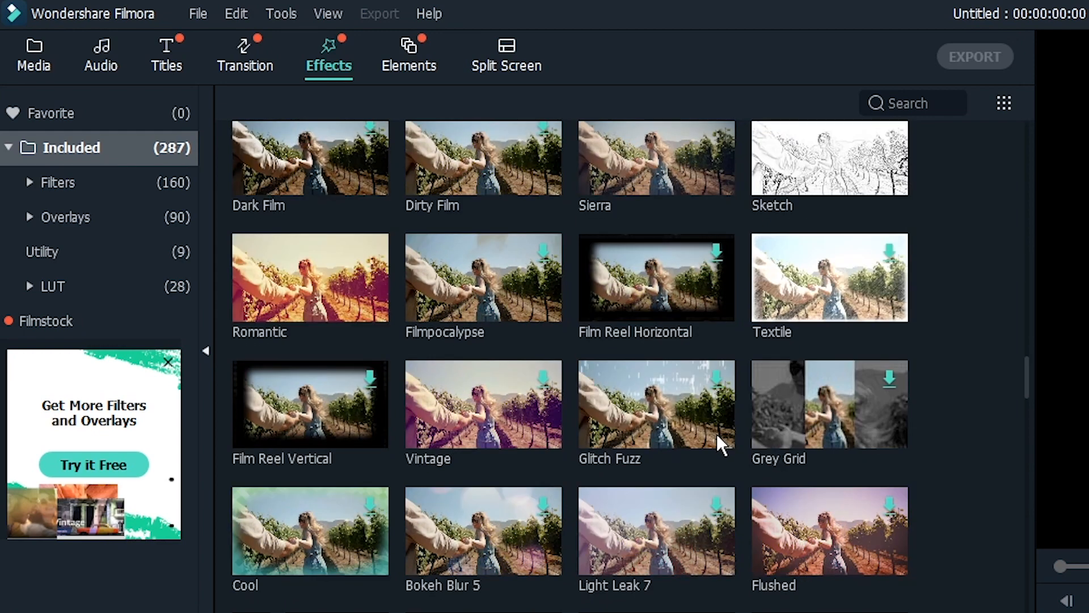
scroll(717, 433, up, 10)
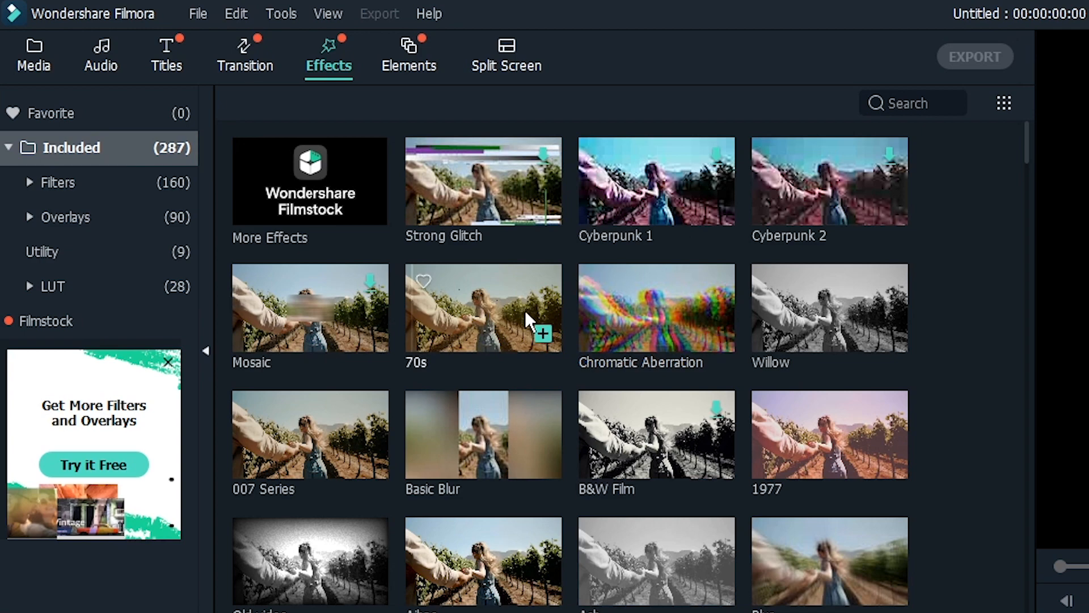
scroll(567, 284, down, 10)
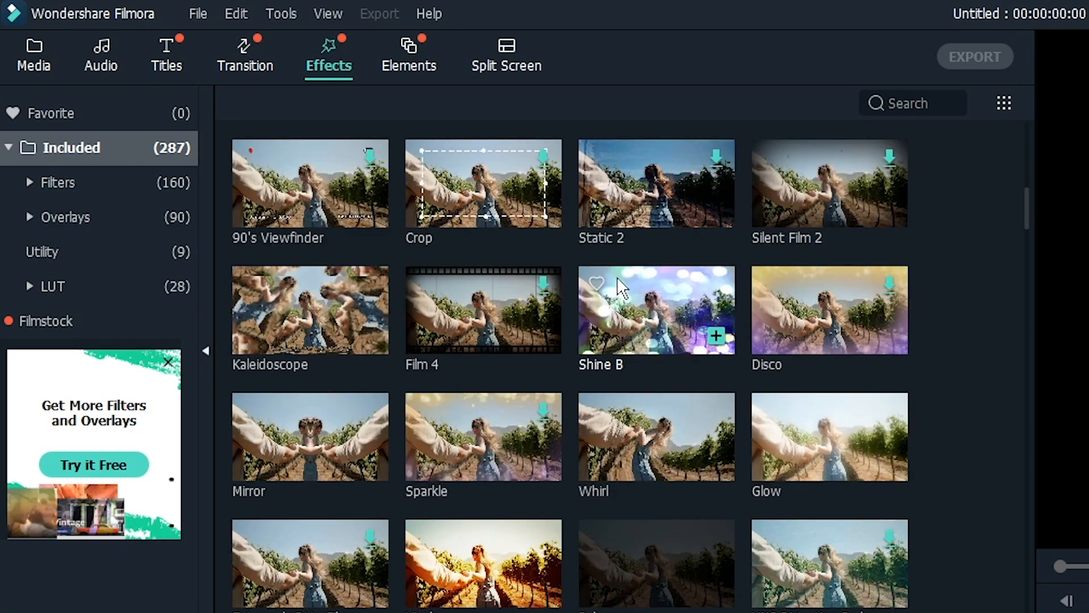
scroll(630, 284, down, 4)
scroll(642, 287, up, 15)
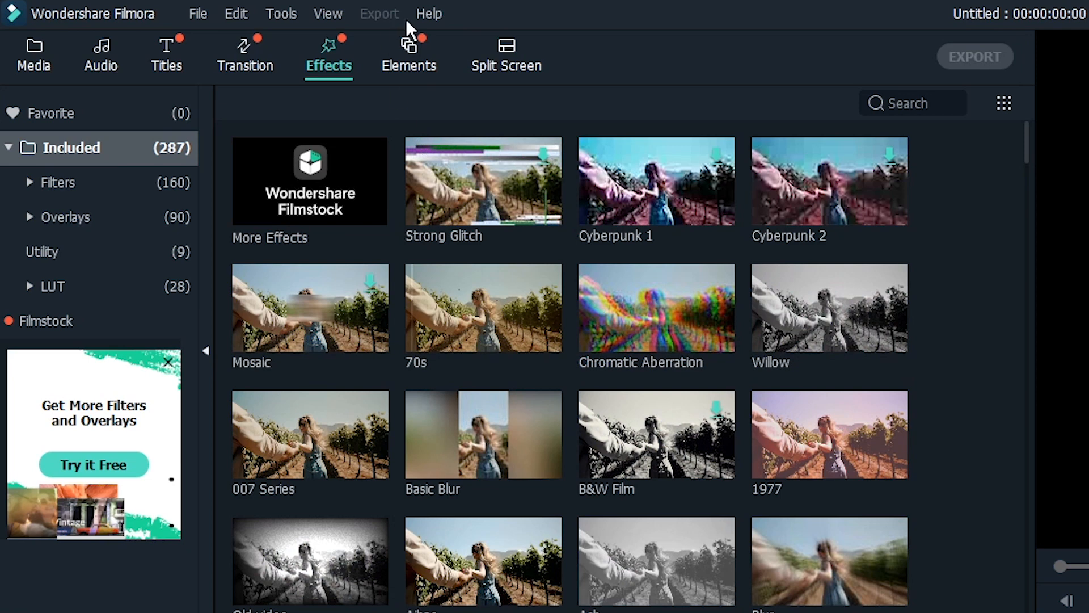
- Examine the included elements and split-screen layouts, and return to the project media
click(414, 53)
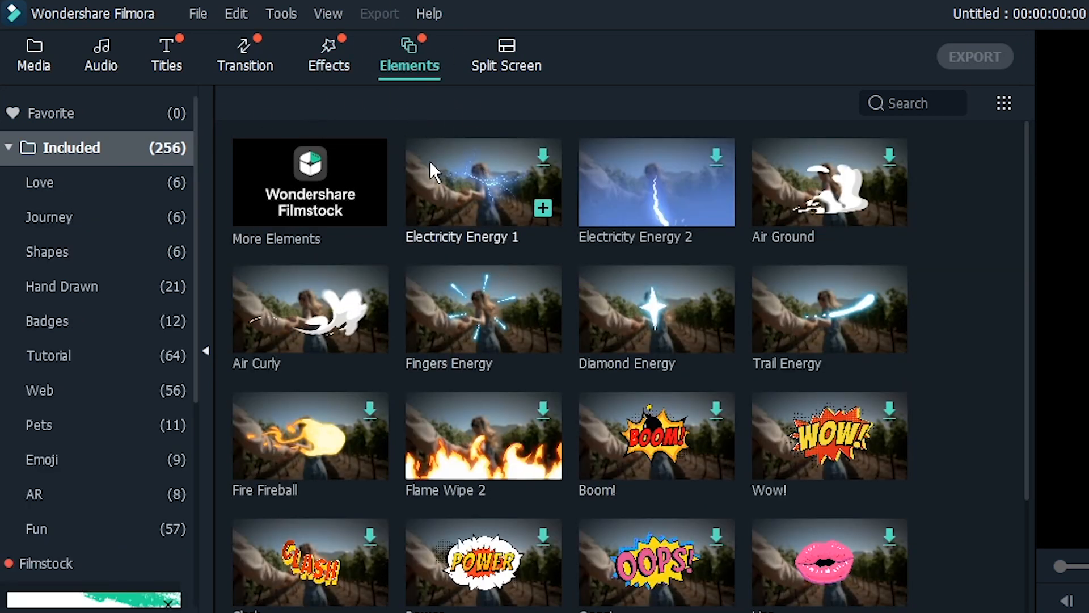
scroll(653, 360, down, 20)
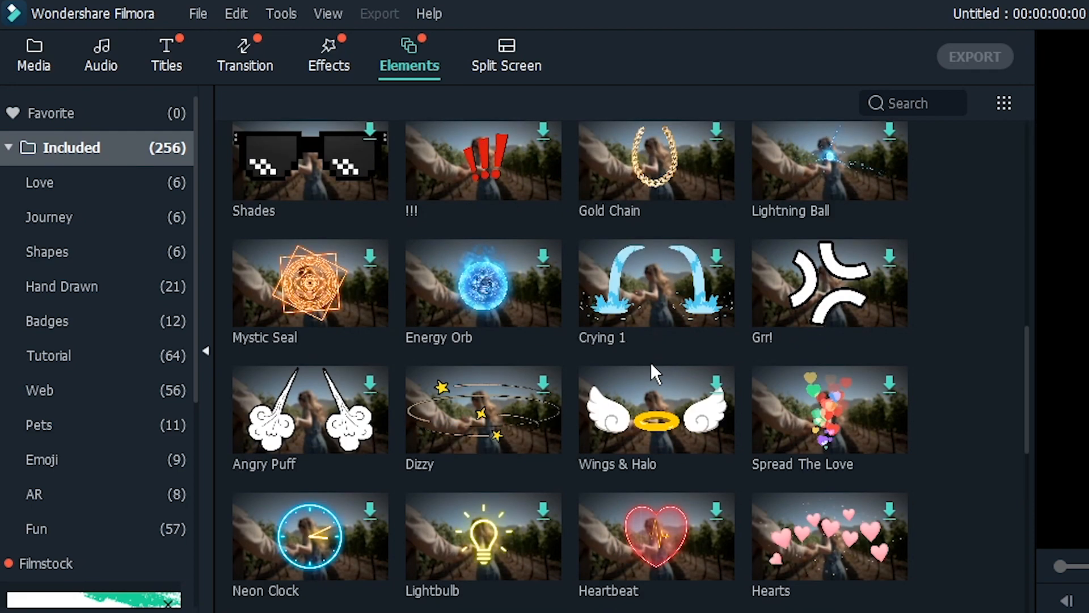
scroll(652, 364, up, 20)
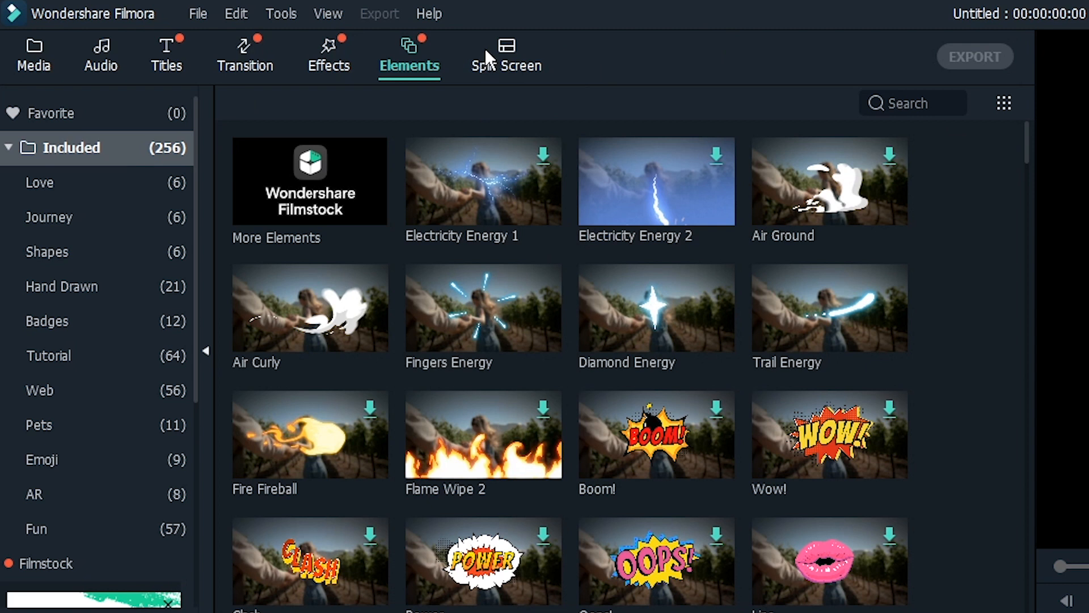
click(505, 45)
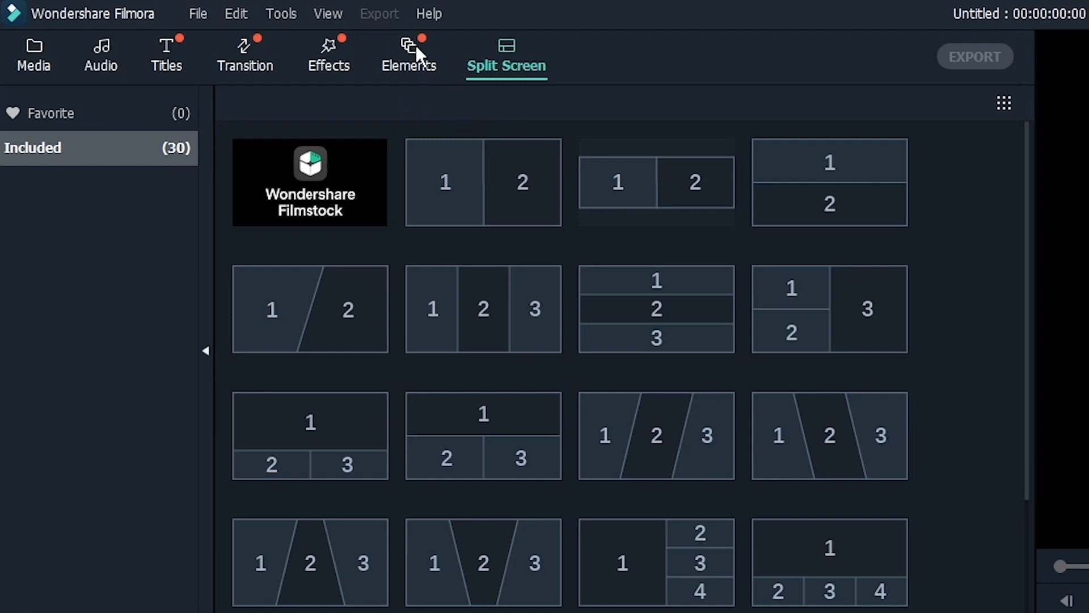
scroll(436, 371, down, 5)
scroll(436, 371, up, 5)
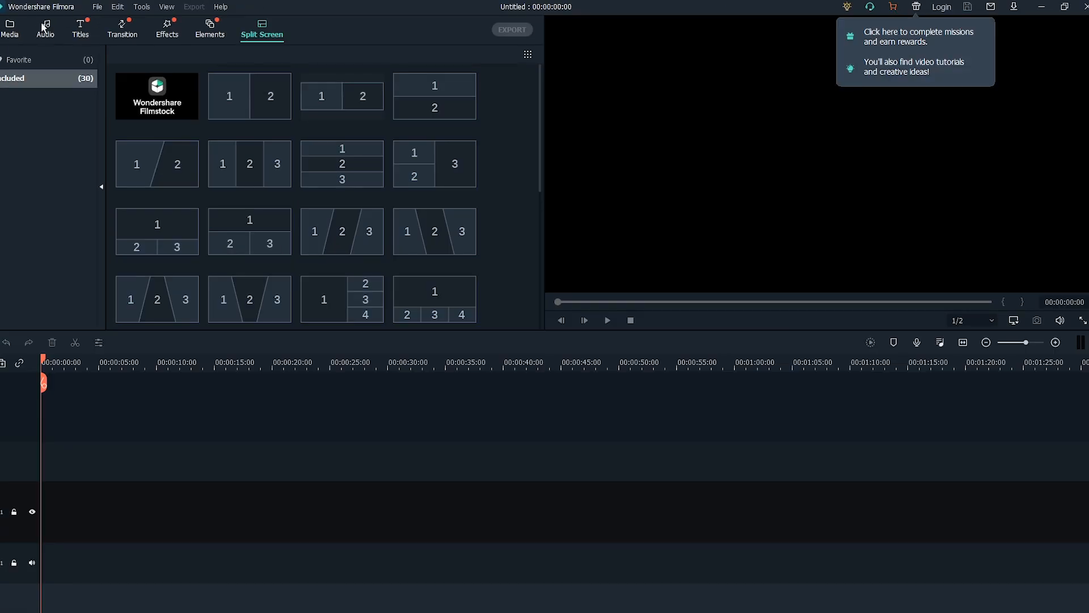
click(43, 27)
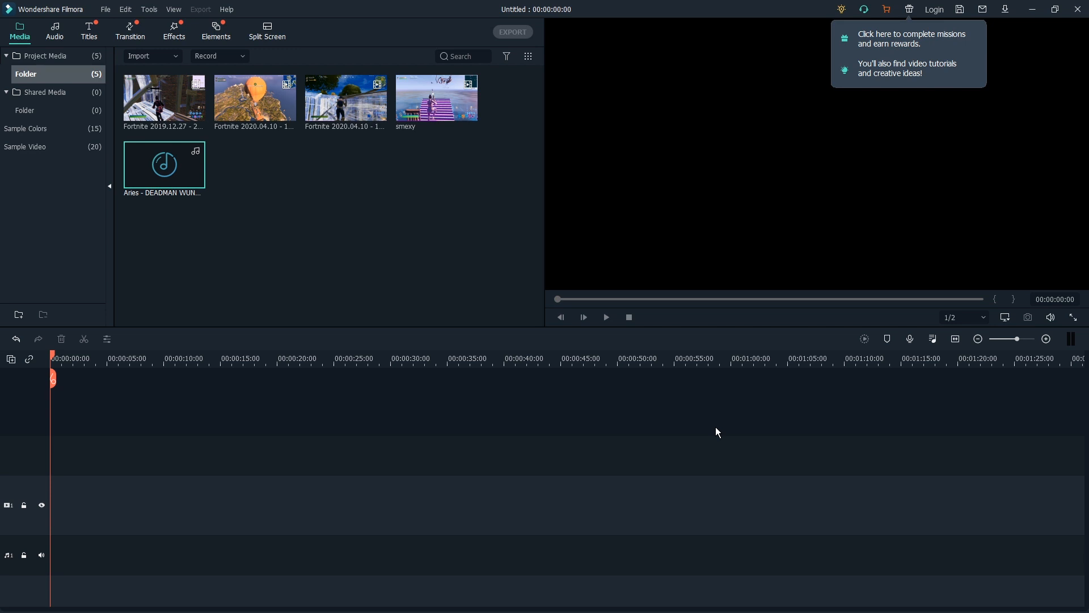
drag(172, 235, 455, 90)
drag(150, 246, 479, 86)
click(294, 190)
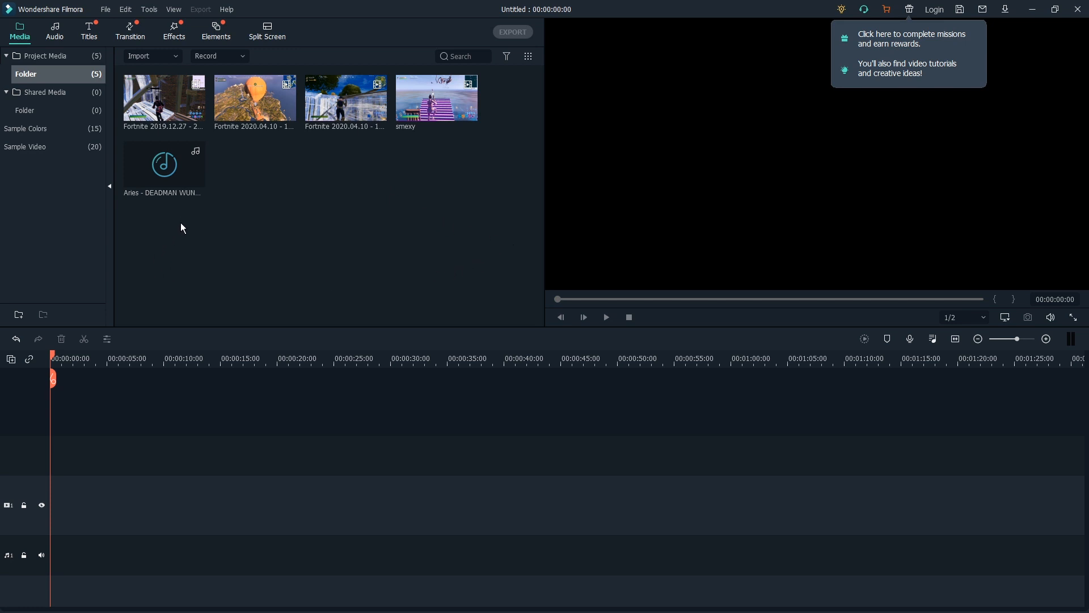
drag(154, 236, 413, 99)
click(227, 210)
drag(168, 248, 444, 98)
click(160, 259)
drag(190, 255, 477, 121)
drag(155, 190, 464, 107)
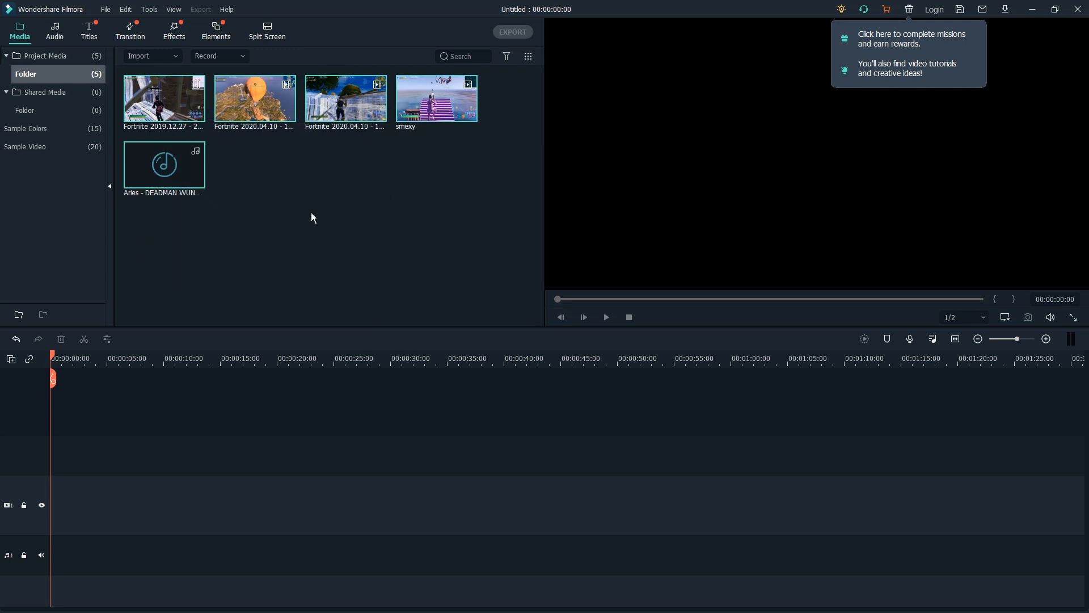
click(335, 217)
drag(182, 229, 439, 102)
click(333, 219)
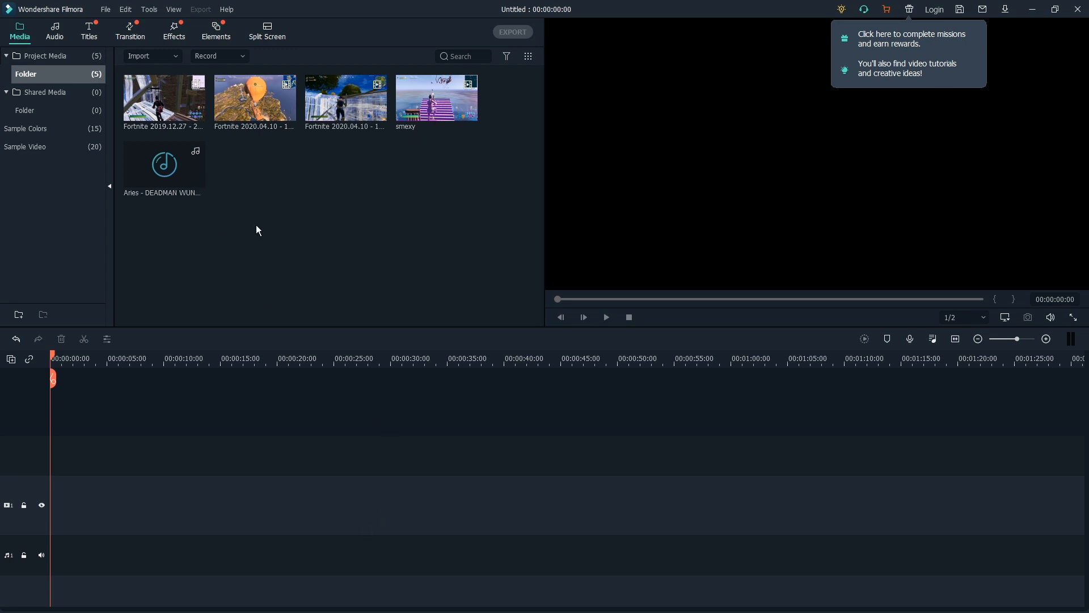
- Place the Aries - DEADMAN WUNDERLAND audio at the start of audio track 1 and play it from about 15 seconds
drag(190, 173, 49, 536)
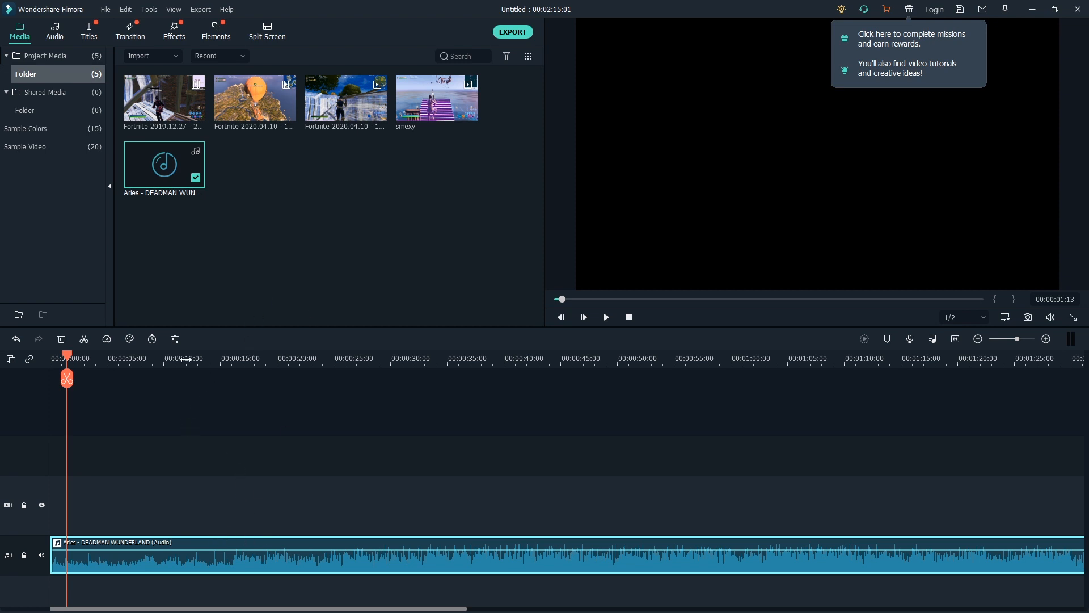
drag(141, 365, 210, 394)
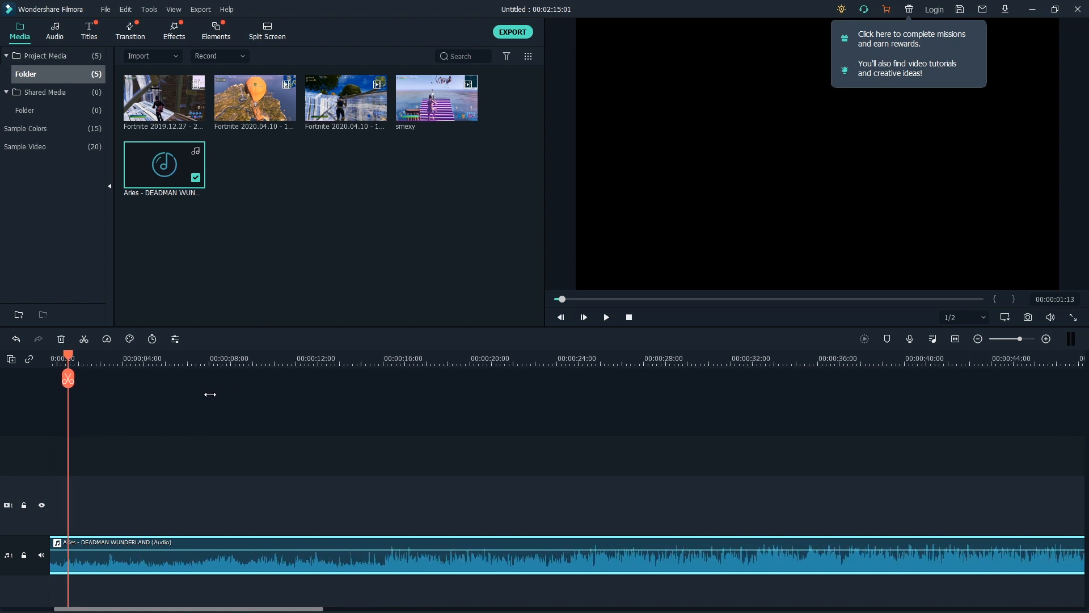
drag(67, 361, 213, 397)
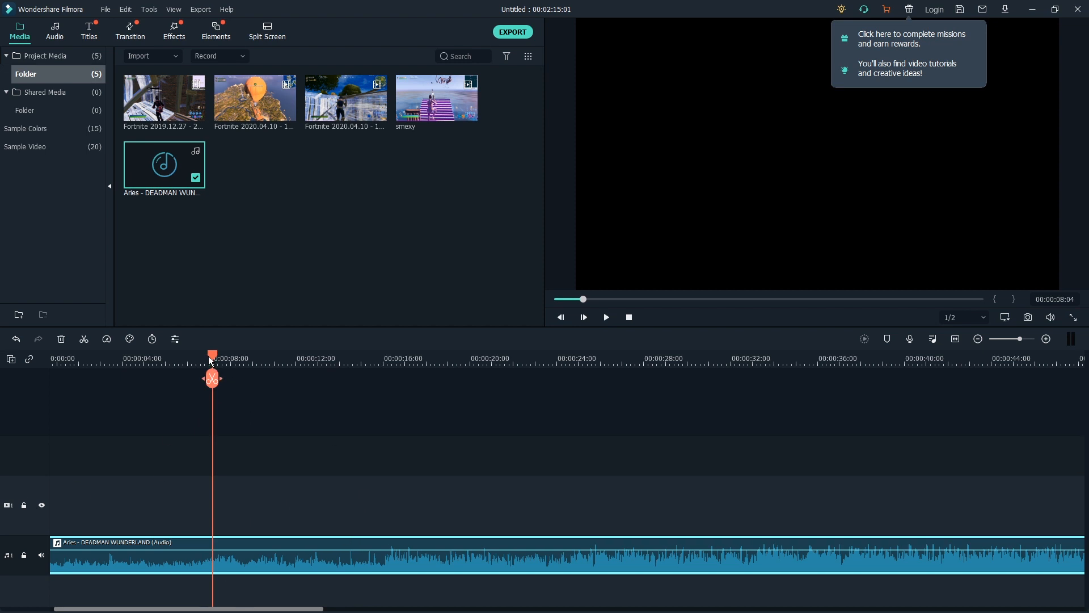
drag(216, 359, 375, 417)
key(space)
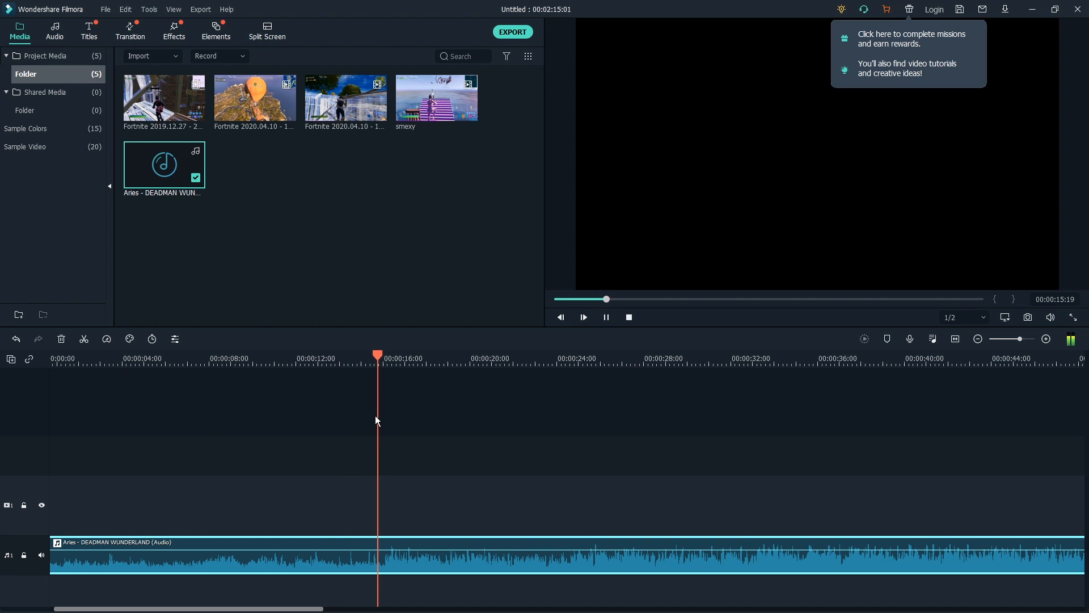
- Listen ahead through the Aries - DEADMAN WUNDERLAND audio and stop the playhead on the beat at 00:00:25:19
drag(397, 361, 442, 364)
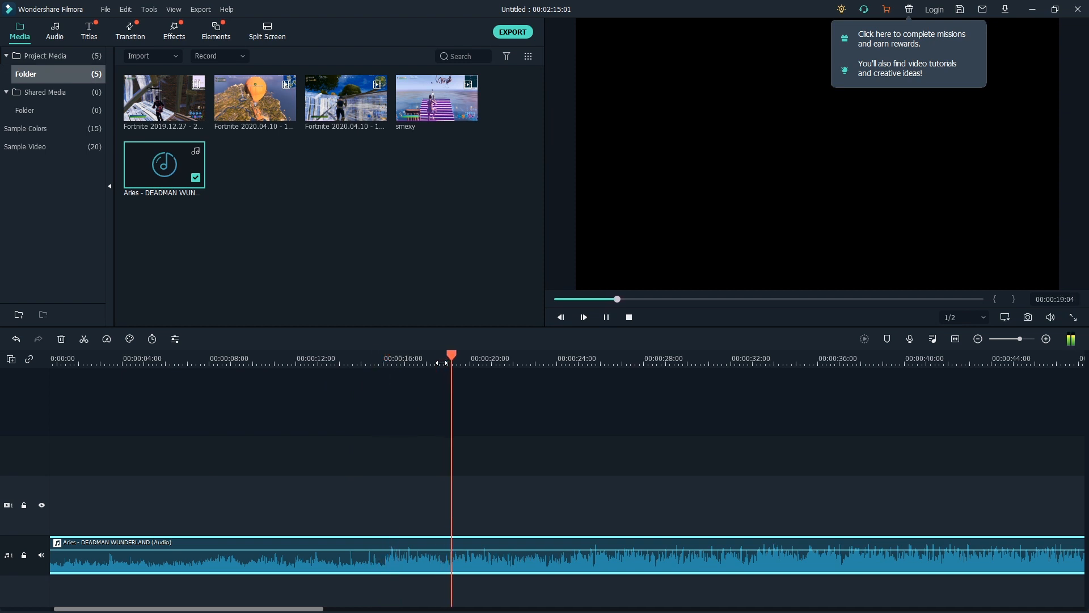
click(502, 363)
key(space)
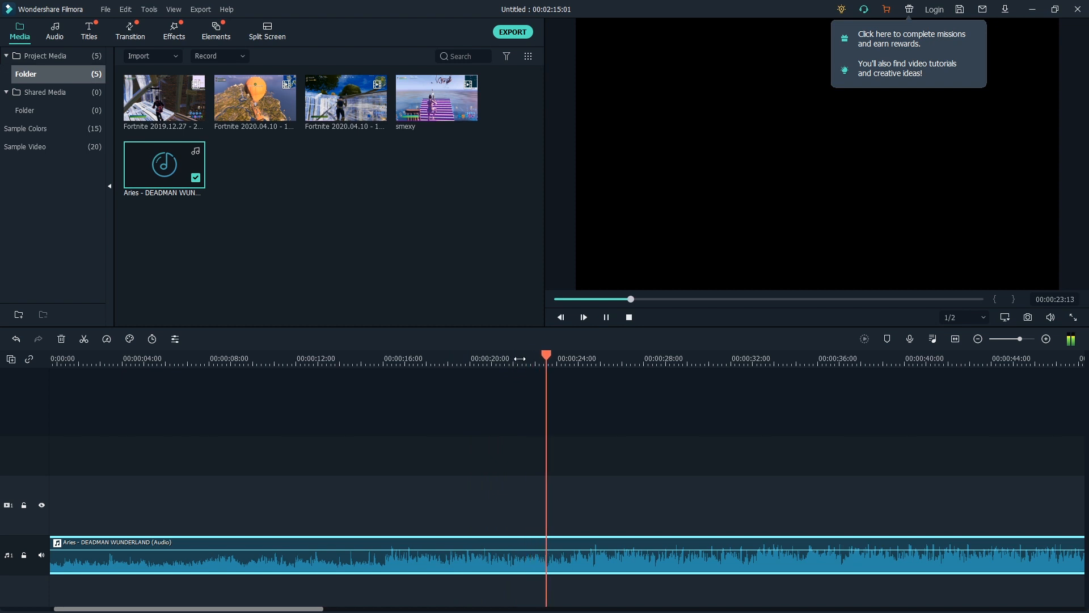
key(space)
click(593, 358)
click(595, 358)
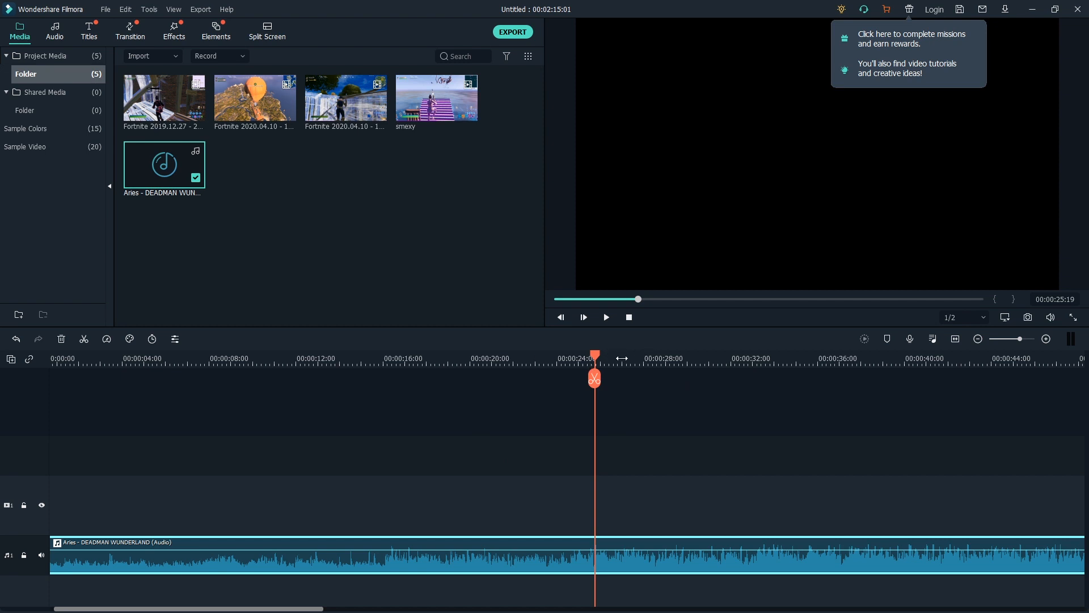
- Fine-check the playhead against the enlarged waveform and add a marker to the music clip at 00:00:25:19
scroll(617, 357, up, 5)
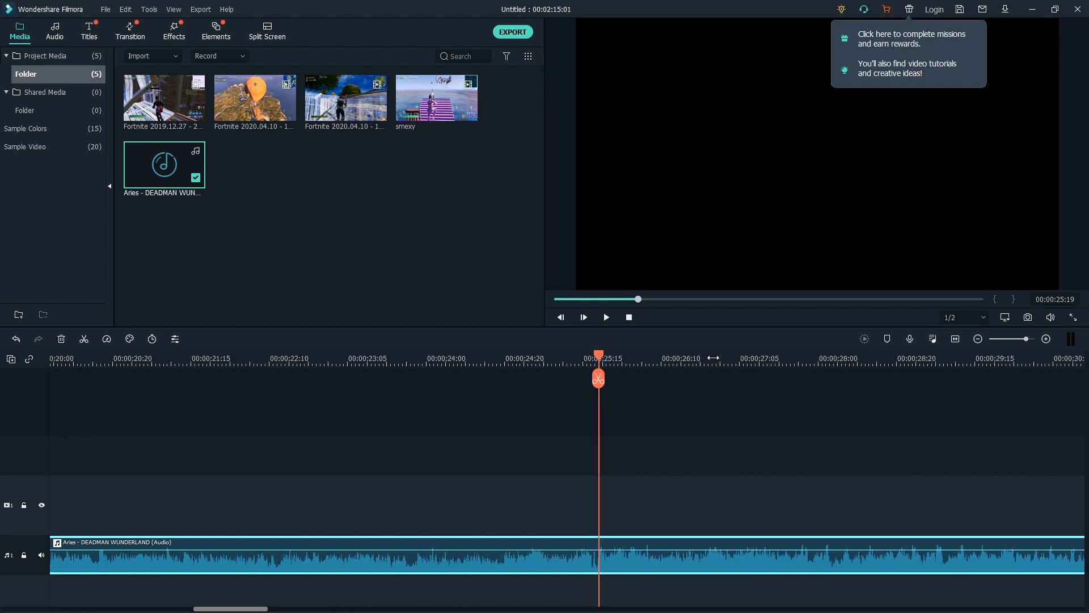
scroll(629, 357, down, 5)
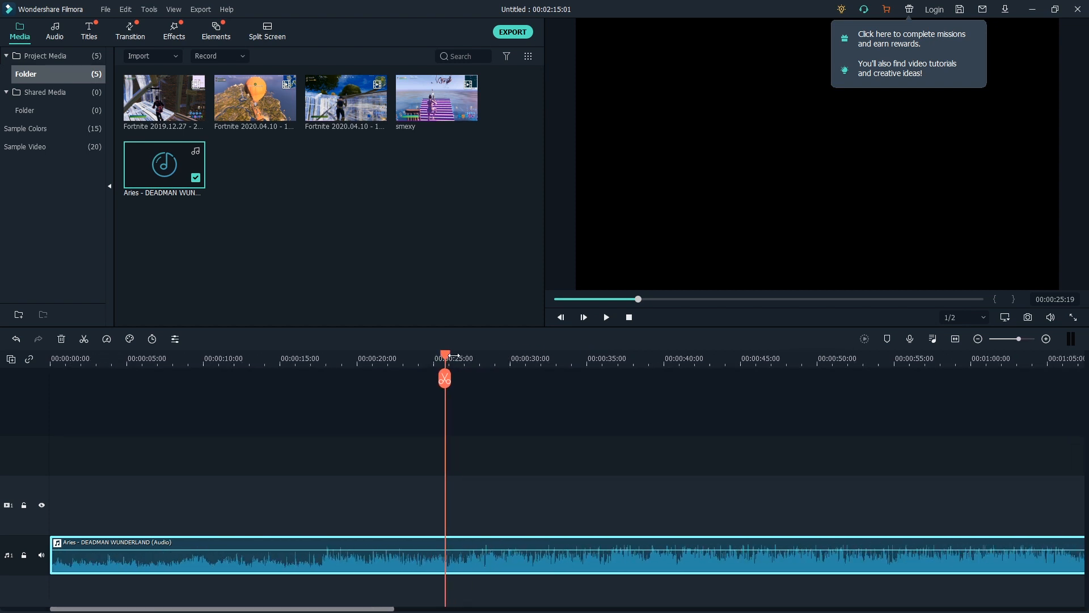
scroll(361, 358, up, 8)
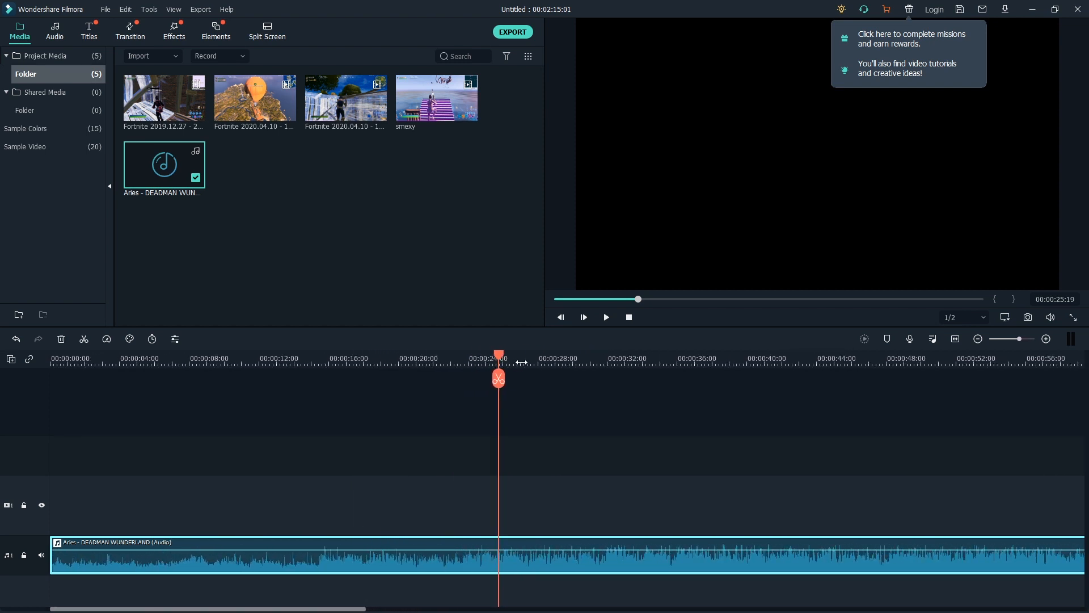
scroll(787, 357, up, 3)
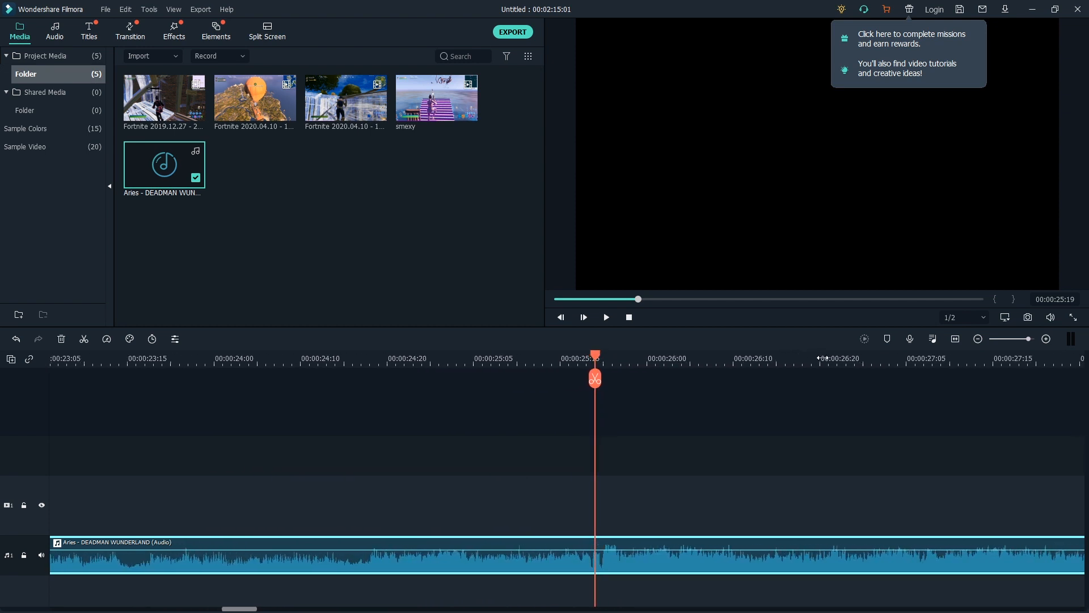
key(Right)
key(Left)
key(Left)
key(Right)
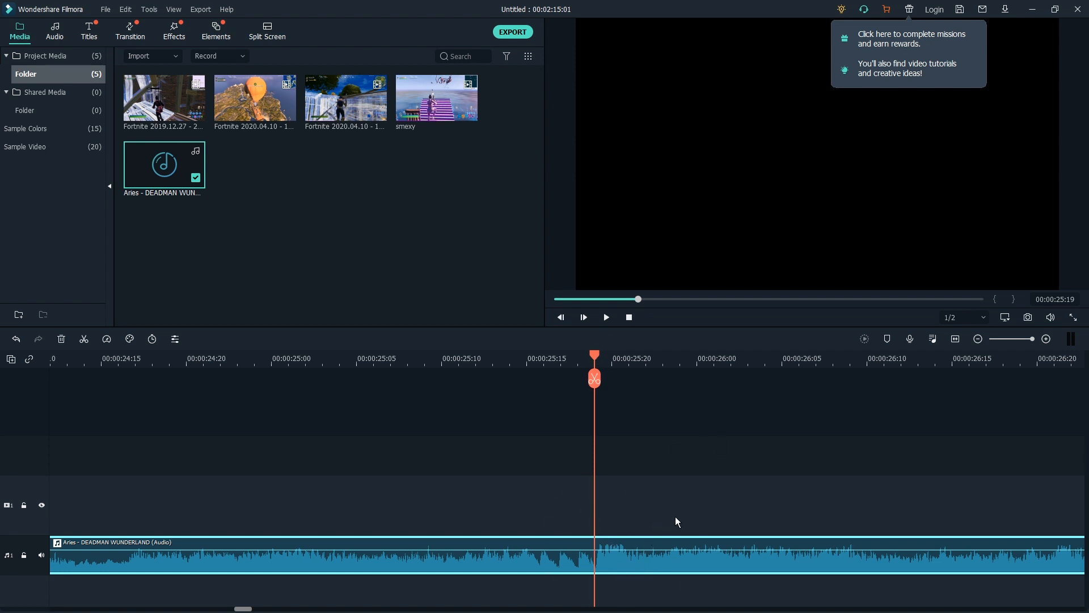
key(m)
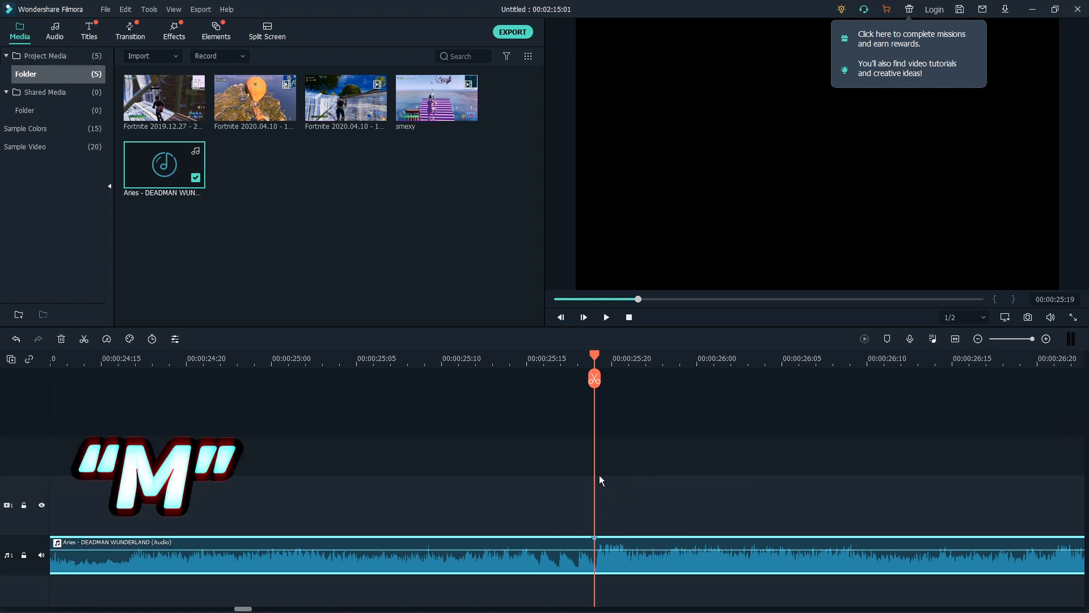
- Fit the whole song in the timeline and split the music clip at 00:00:09:13
drag(596, 356, 560, 355)
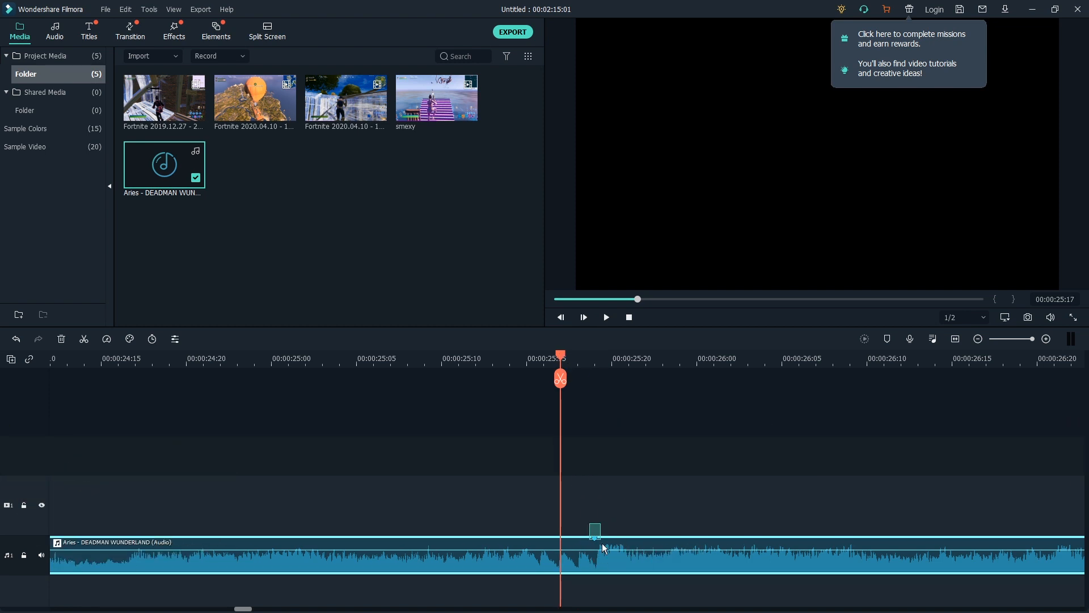
click(610, 502)
drag(560, 377, 604, 417)
key(shift+z)
drag(248, 379, 122, 378)
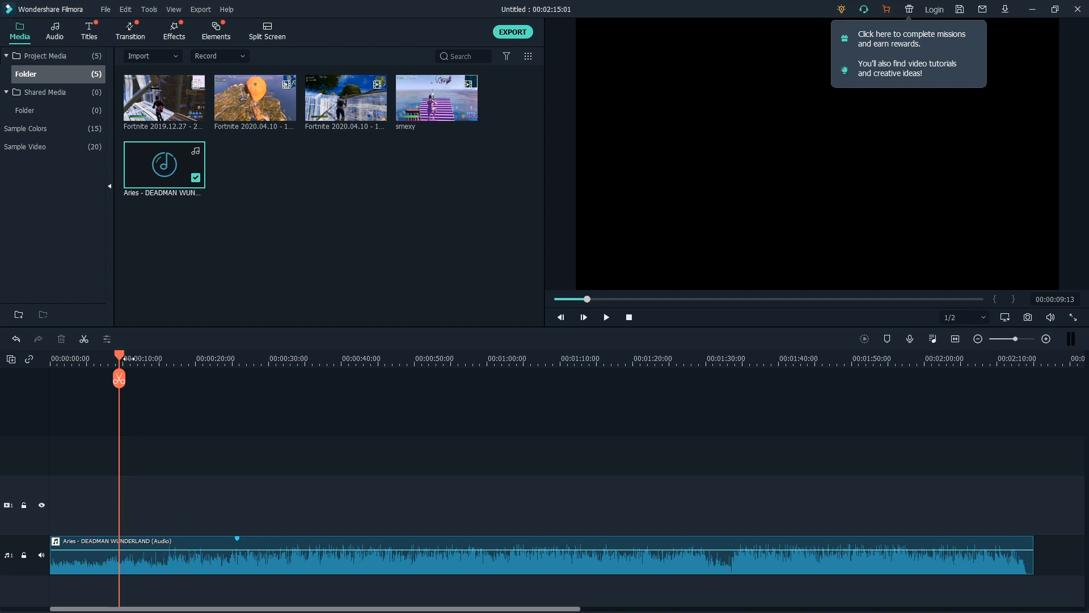
click(128, 542)
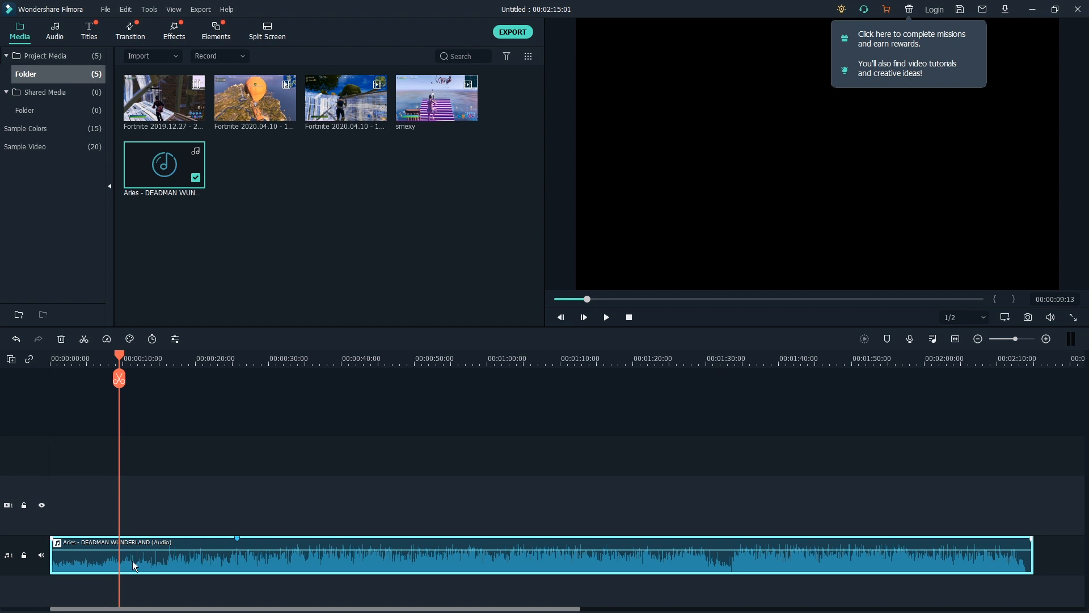
click(83, 340)
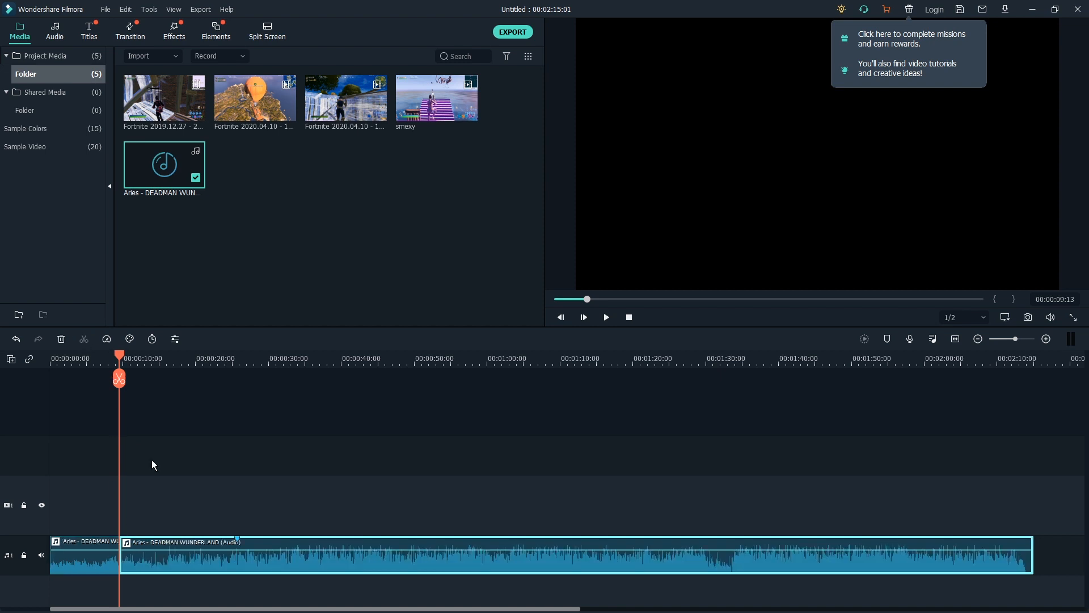
- Delete the short opening piece of the music and have the remaining piece start at the beginning of audio track 1
click(79, 543)
right_click(79, 545)
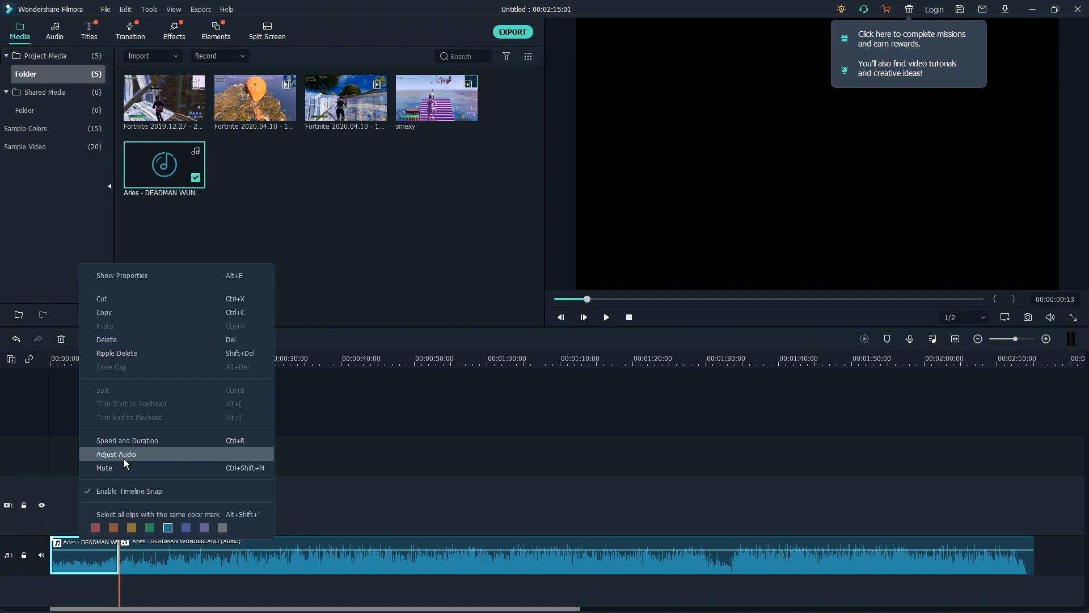
click(121, 339)
drag(53, 359, 8, 384)
click(63, 545)
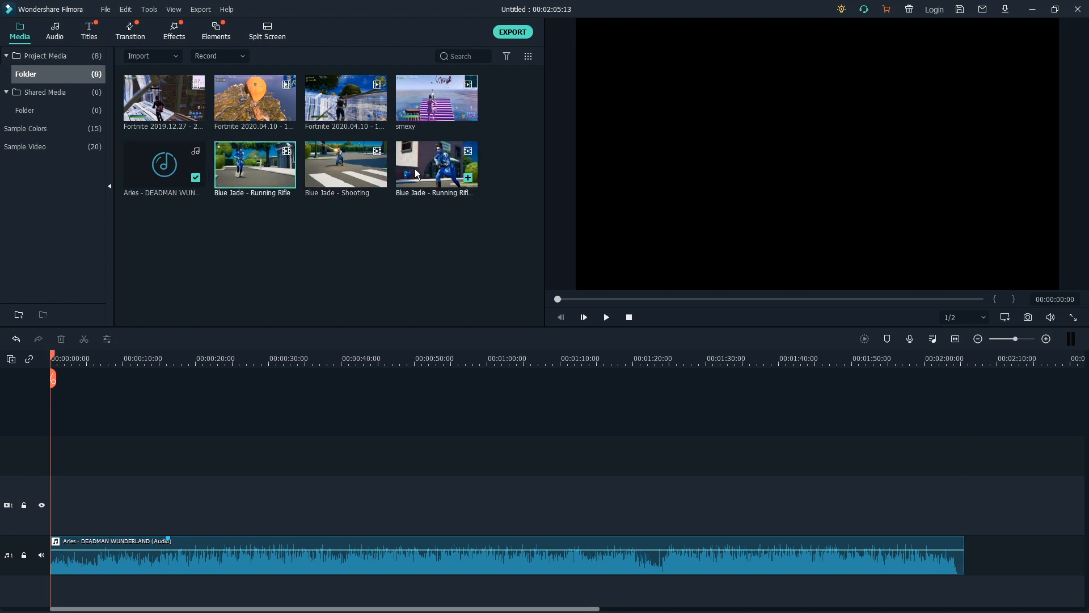
- Place the Blue Jade - Running Rifle clip at the start of video track 1, matching the project to the media's 1920 x 1080 60fps
click(281, 174)
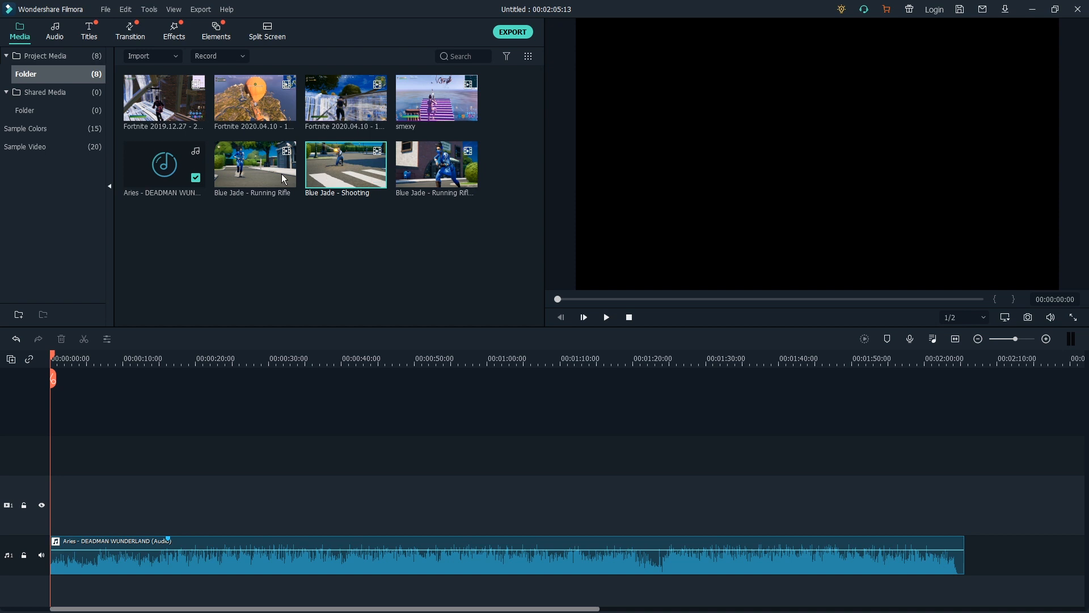
click(411, 165)
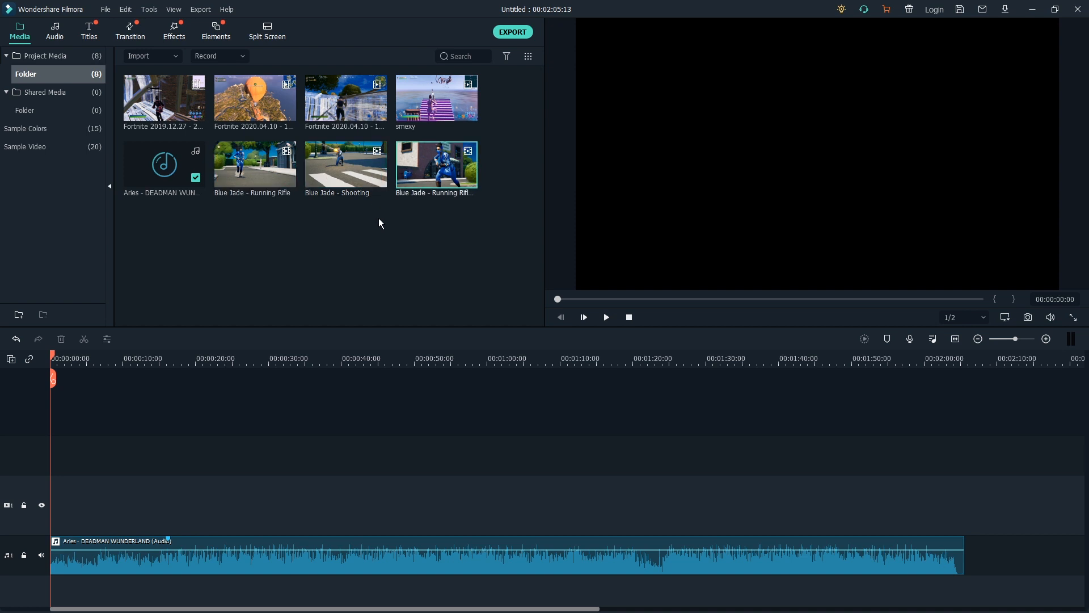
click(329, 172)
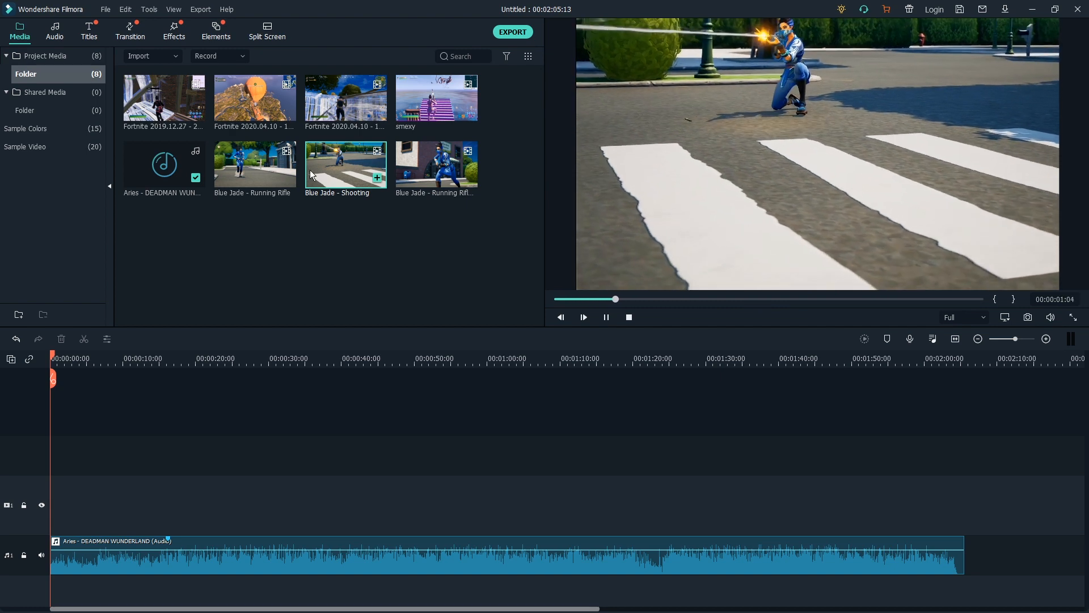
key(Left)
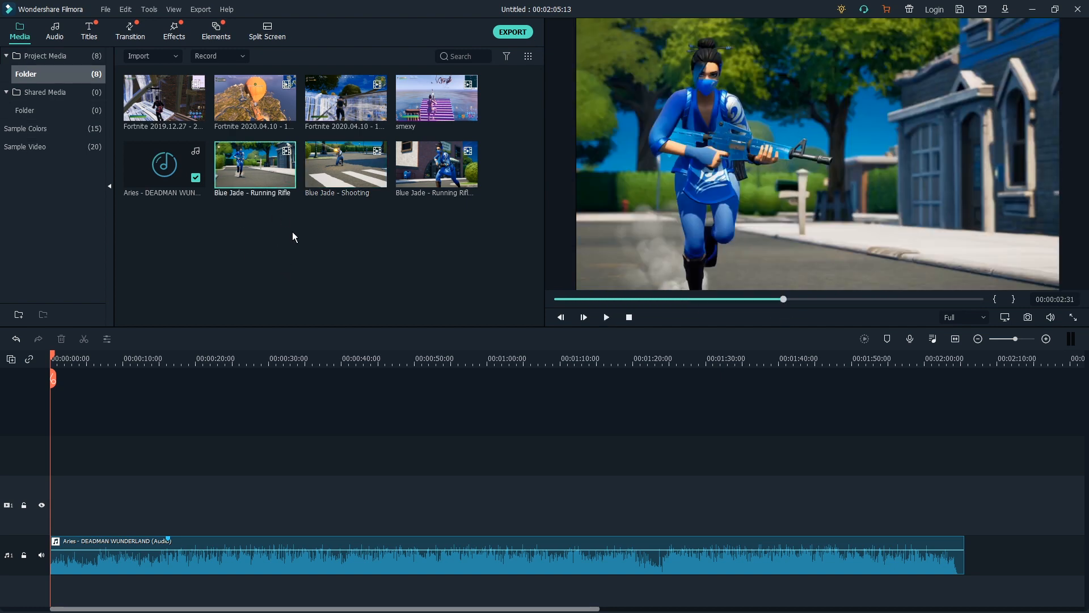
drag(287, 177, 62, 519)
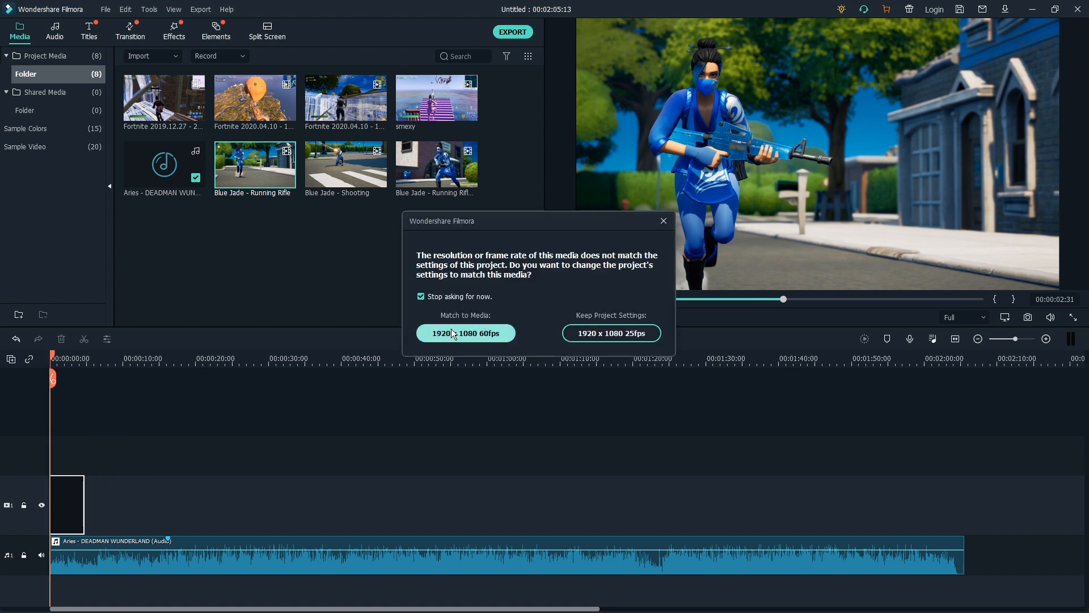
click(611, 333)
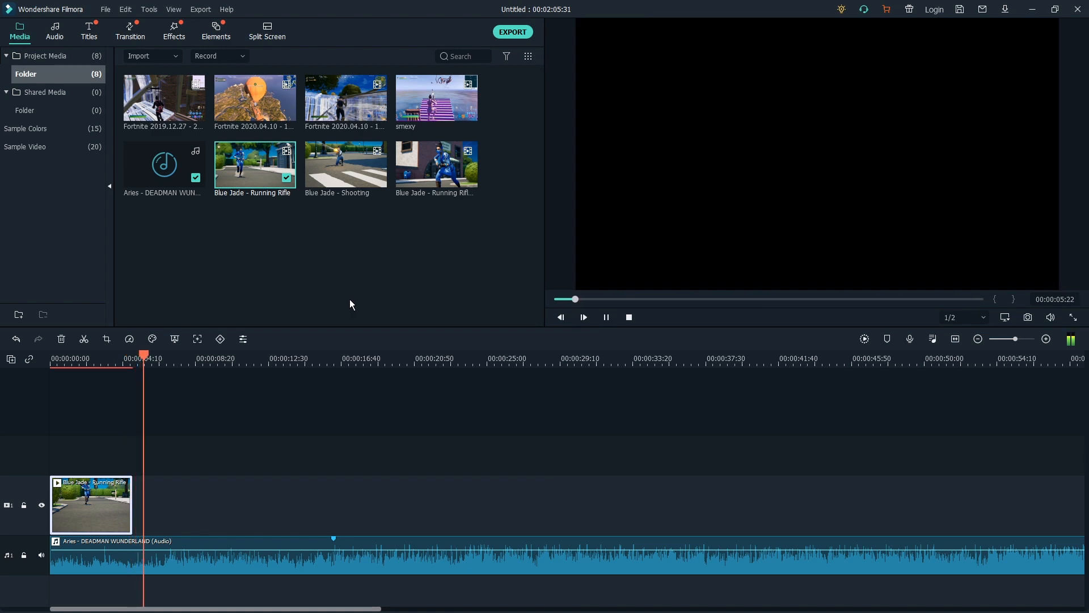
- Play and scrub through the Blue Jade - Running Rifle clip with the music to judge how it runs up to its end
click(171, 353)
click(97, 358)
key(space)
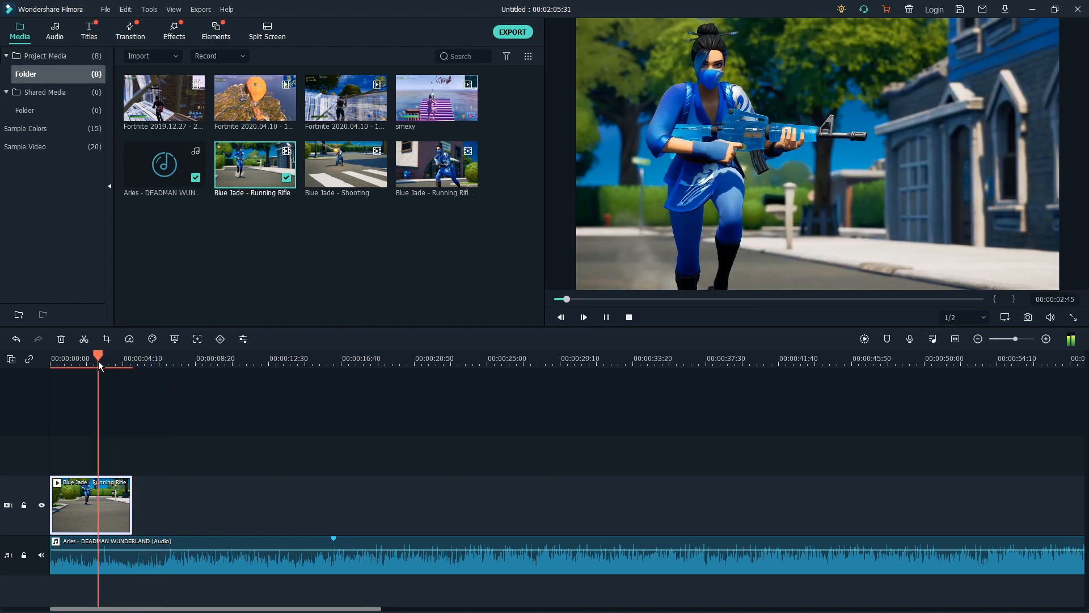
drag(131, 362, 2, 376)
key(space)
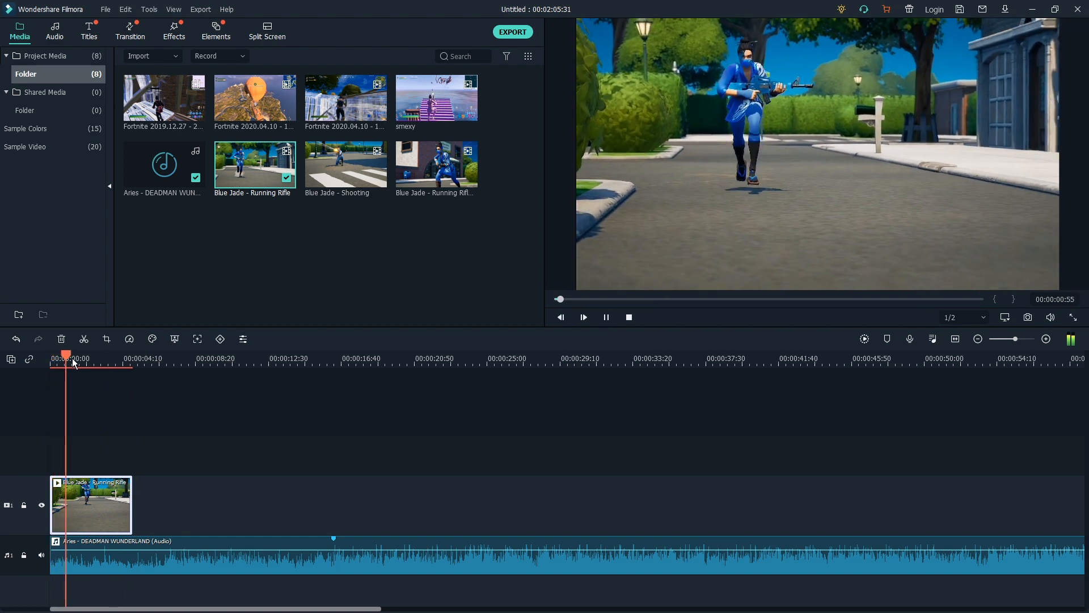
key(space)
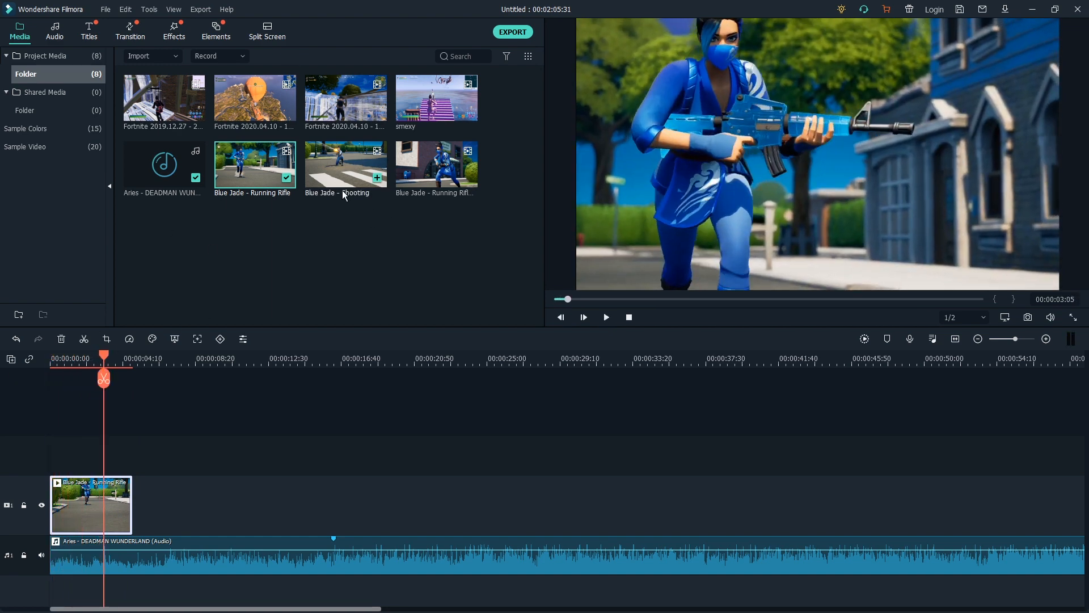
key(space)
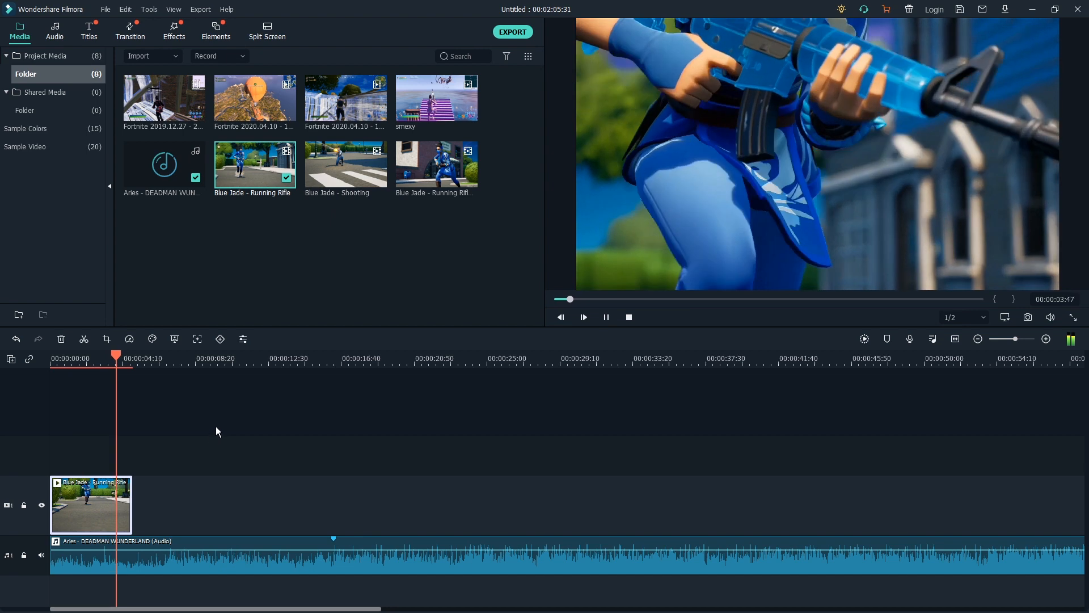
drag(139, 362, 83, 362)
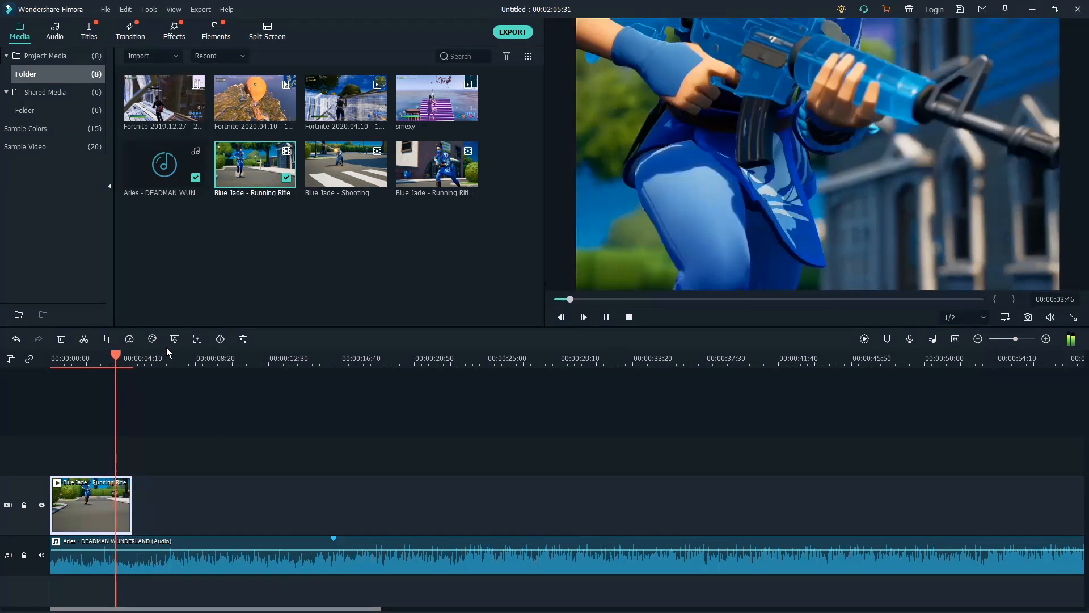
key(space)
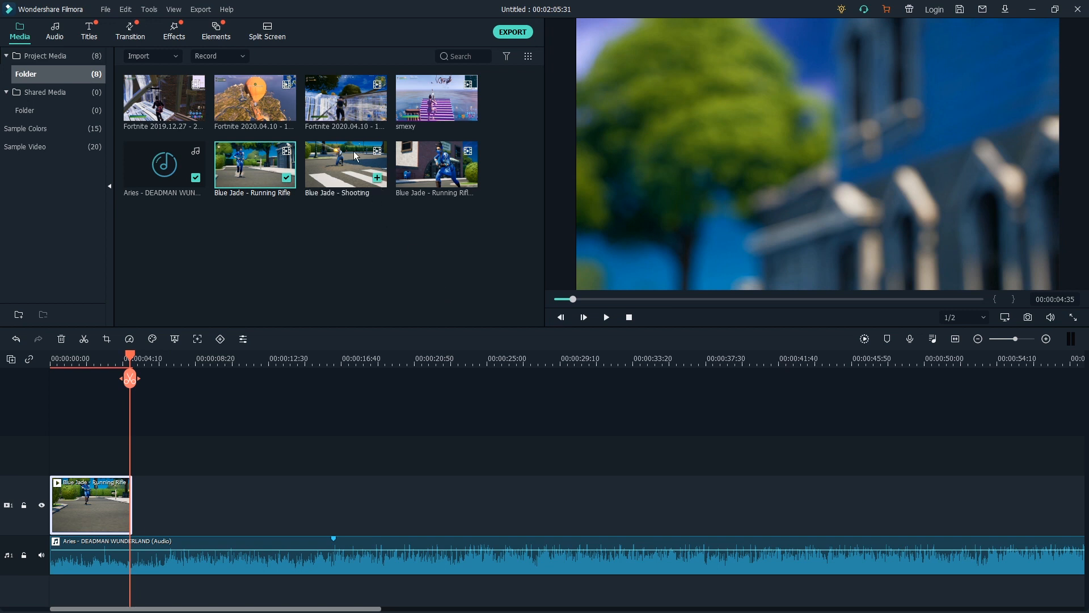
- Add Blue Jade - Shooting and Blue Jade - Running Rifle Close after the first clip on video track 1 and play the sequence
drag(357, 158, 141, 499)
drag(404, 170, 358, 426)
click(86, 356)
drag(86, 355, 67, 369)
key(space)
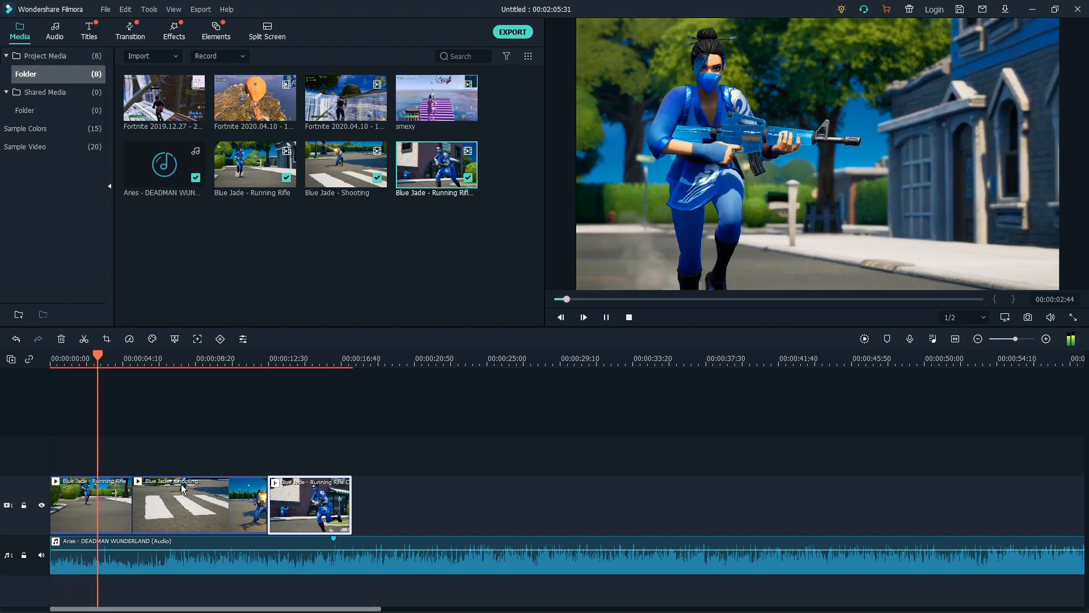
key(space)
key(space)
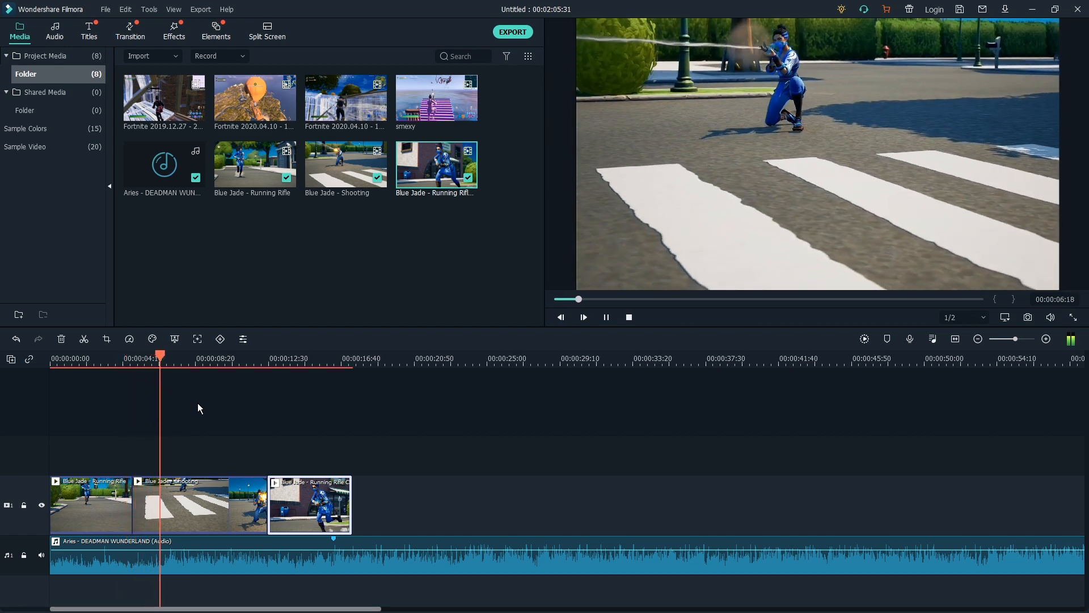
key(space)
- Delete the Blue Jade - Shooting clip and have Blue Jade - Running Rifle Close directly follow Blue Jade - Running Rifle
click(201, 497)
drag(194, 355, 202, 366)
right_click(211, 495)
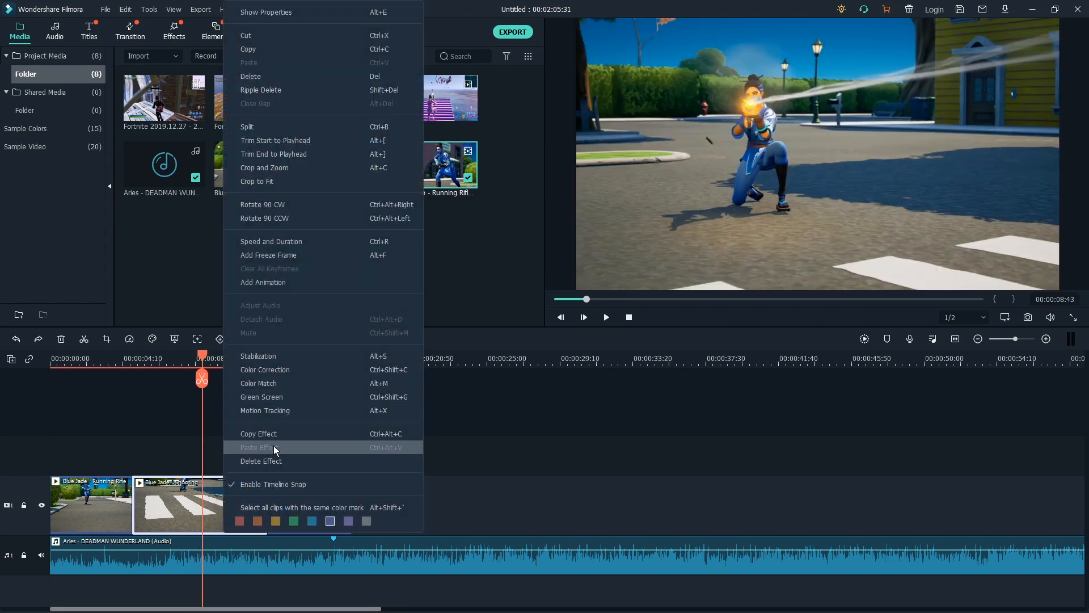
click(262, 76)
drag(128, 352, 115, 372)
click(182, 499)
- Examine the join between the two Running Rifle clips in an enlarged timeline, and return the playhead to the start
key(space)
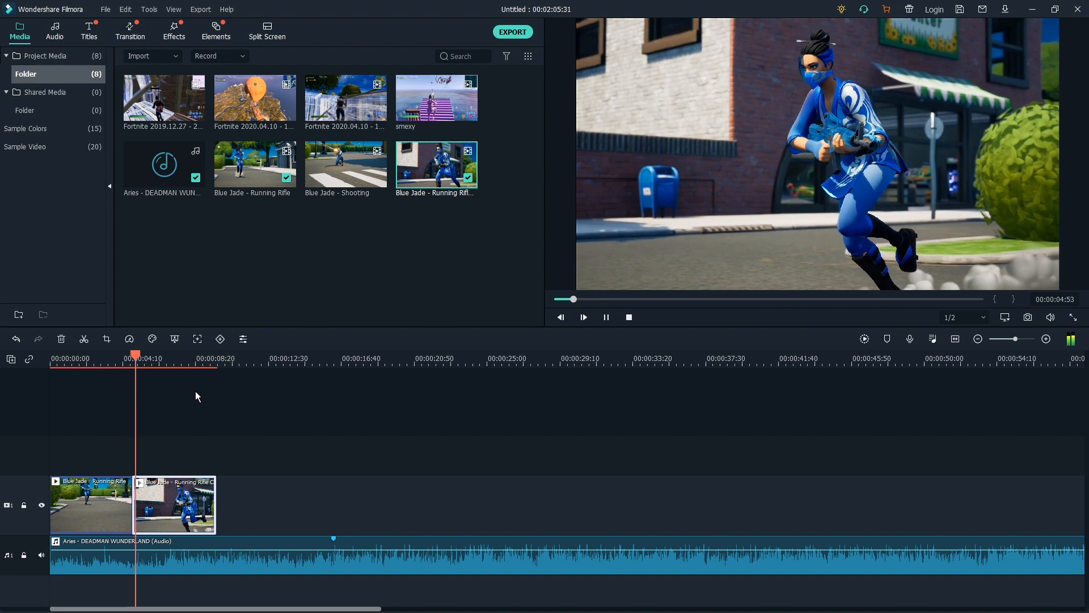
click(406, 609)
drag(405, 610, 63, 603)
mouse_move(146, 358)
mouse_down()
mouse_move(121, 360)
mouse_move(138, 351)
mouse_move(127, 352)
mouse_up()
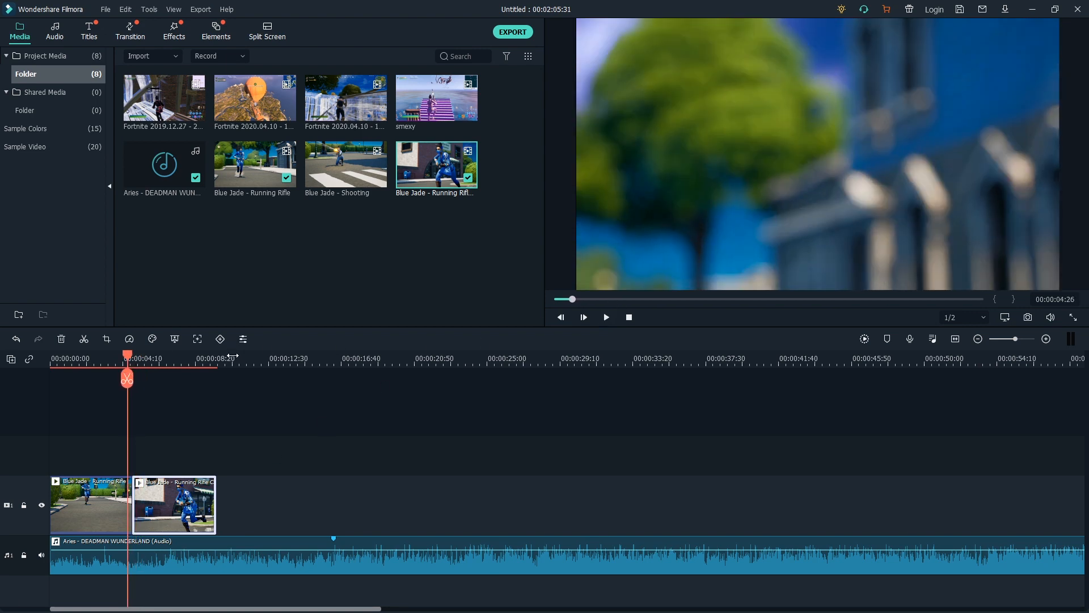
drag(129, 359, 121, 397)
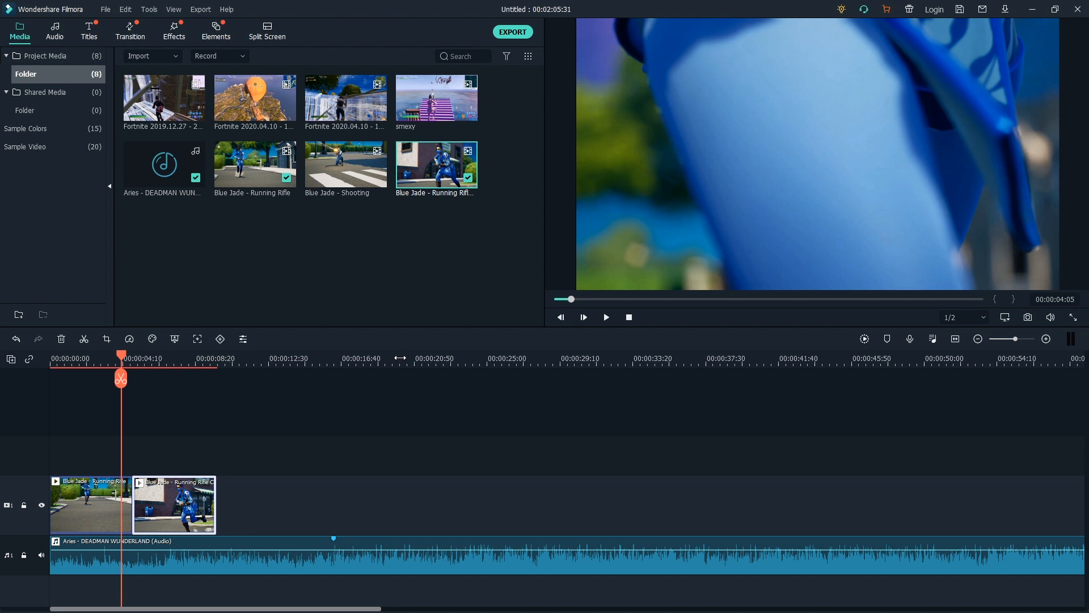
drag(403, 360, 1083, 355)
drag(238, 362, 378, 361)
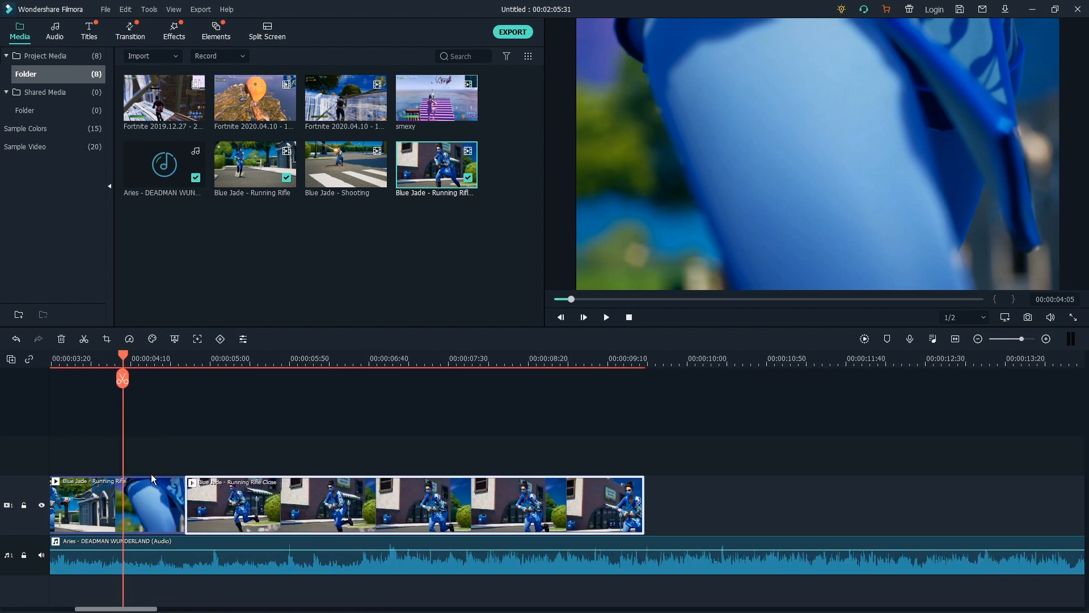
click(121, 605)
drag(126, 608, 113, 608)
drag(278, 353, 3, 416)
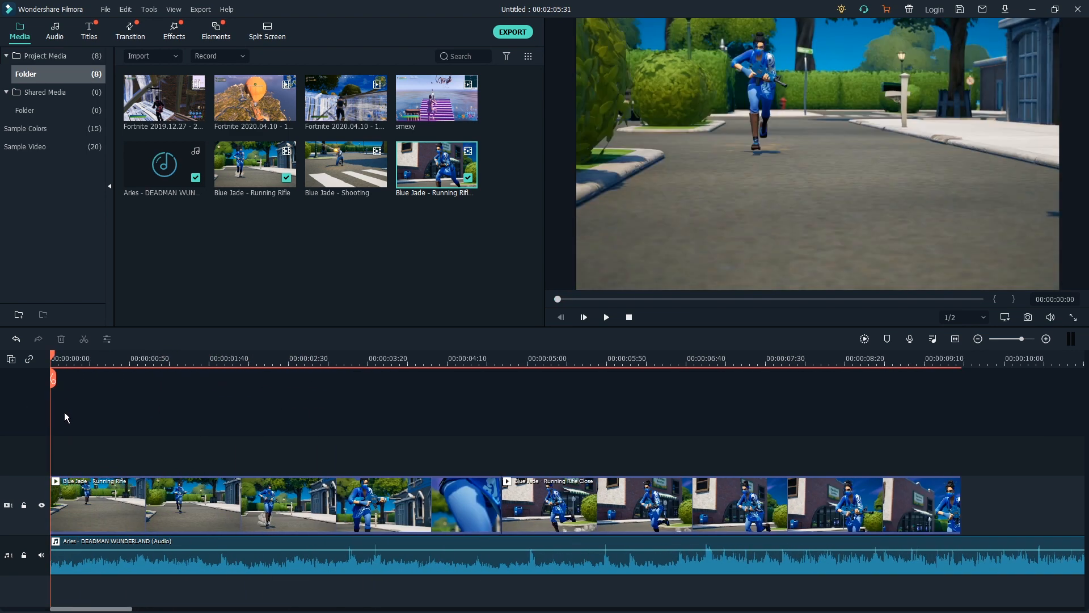
- Play repeatedly across the join of the two Running Rifle clips and set the playhead on the music beat at 00:00:05:01
click(352, 404)
key(space)
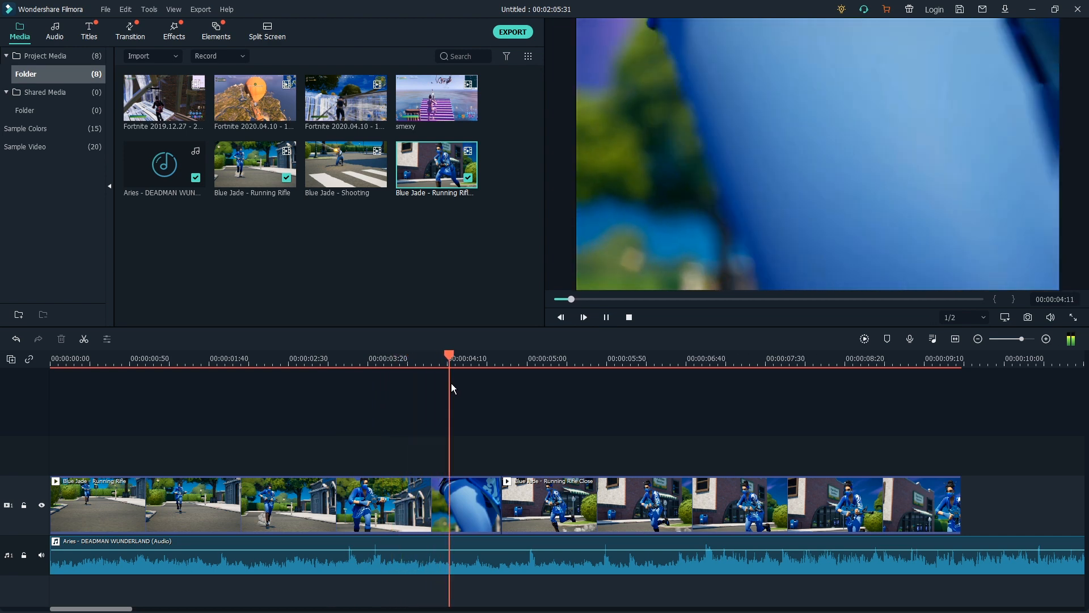
key(space)
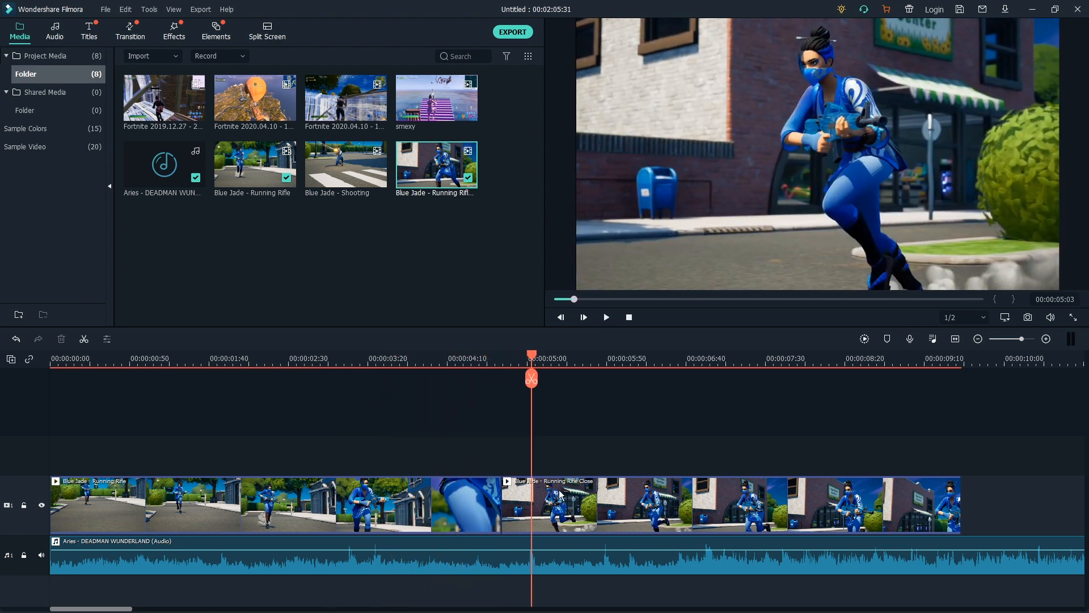
drag(535, 358, 458, 362)
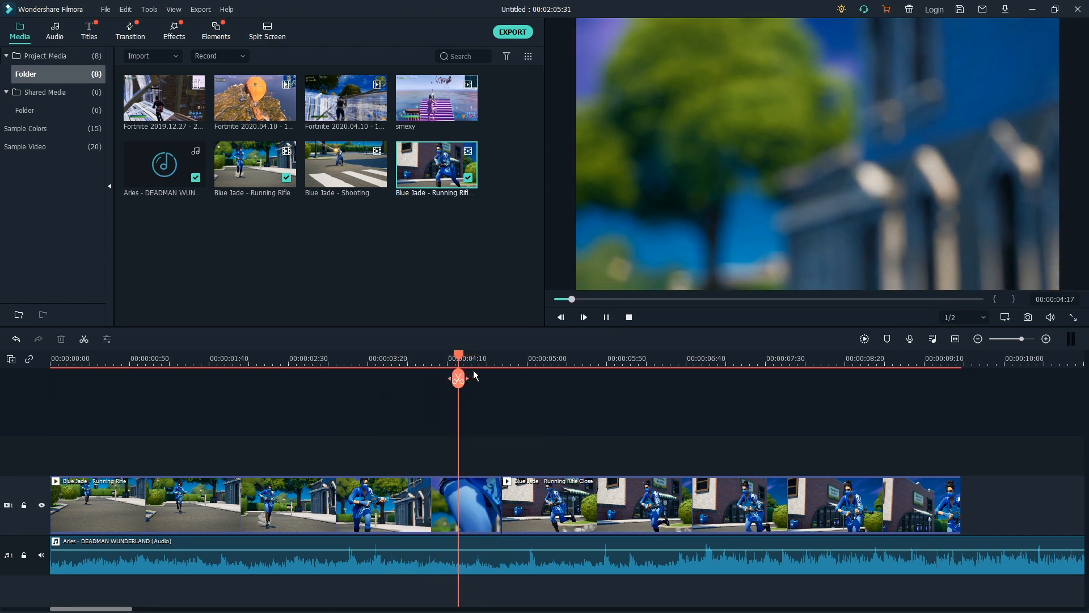
key(space)
key(space)
drag(535, 357, 481, 361)
key(space)
key(space)
key(Right)
key(Right)
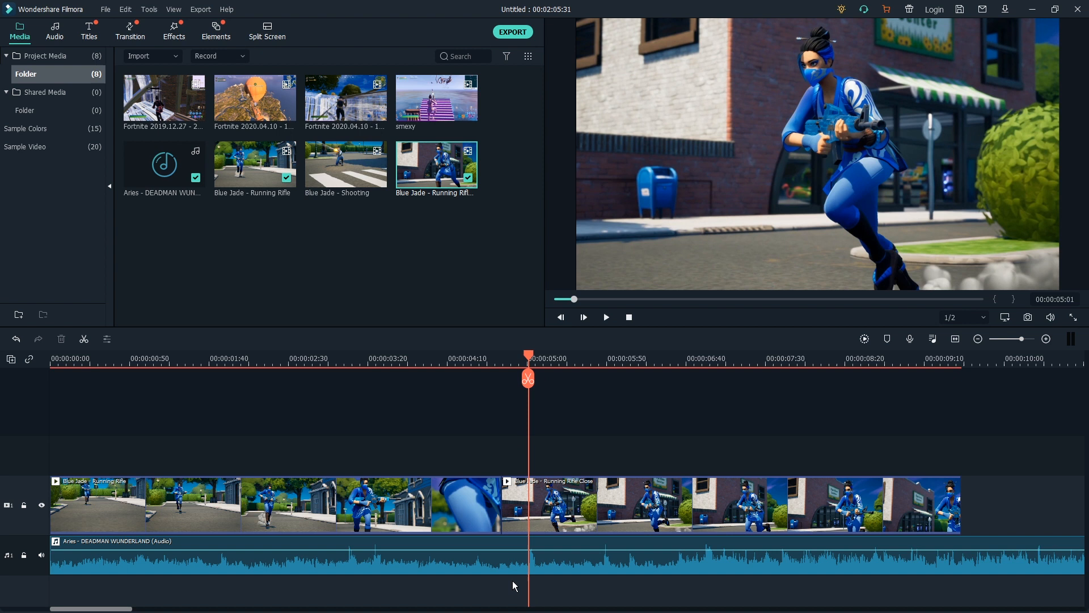
- Select both Running Rifle clips and shift them together so that their join falls on the playhead at 00:00:05:01
click(536, 505)
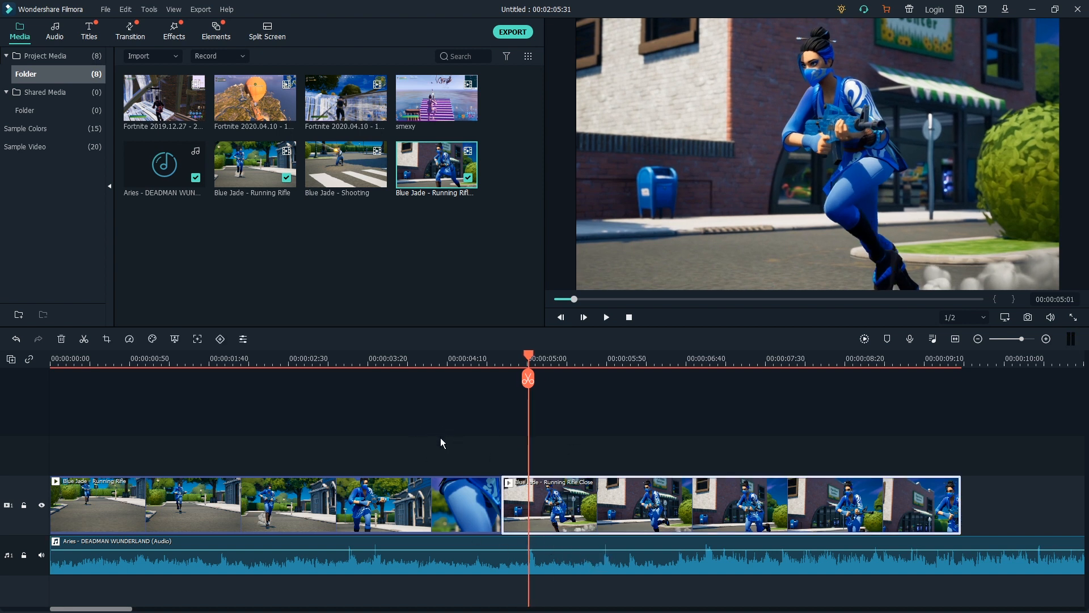
drag(447, 433, 469, 428)
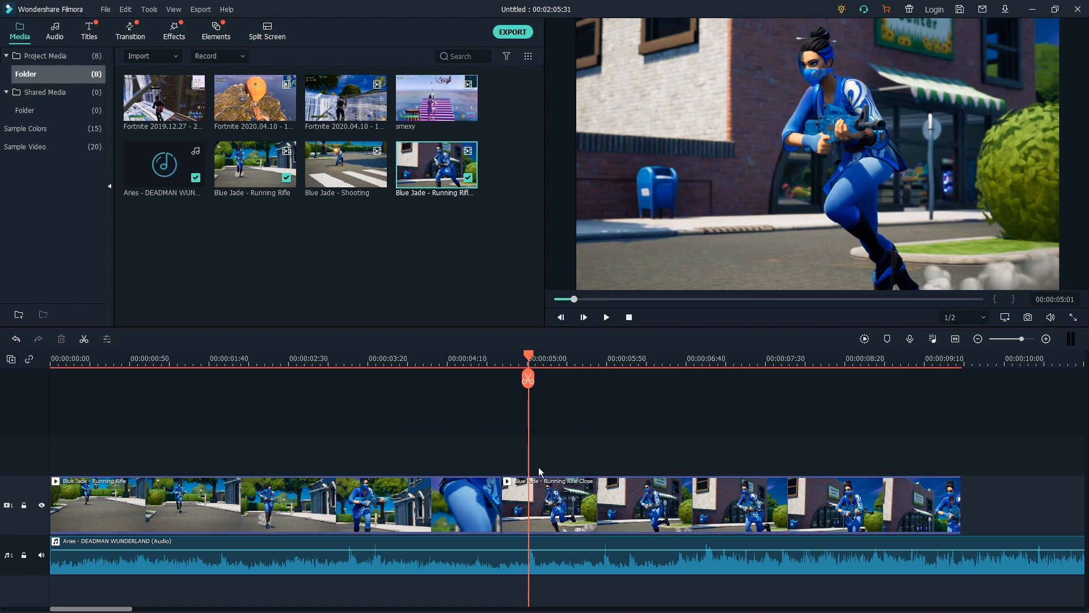
drag(444, 441, 537, 519)
mouse_move(469, 501)
mouse_down()
mouse_move(458, 503)
mouse_move(481, 506)
mouse_up()
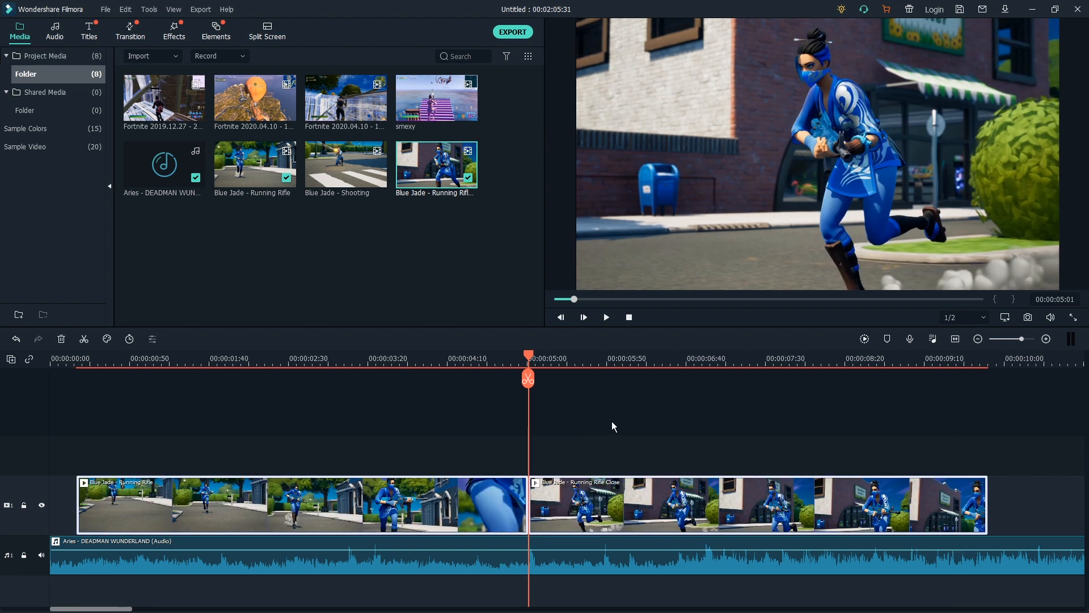
- Play across the shifted join to check the cut against the music
drag(528, 356, 360, 408)
key(space)
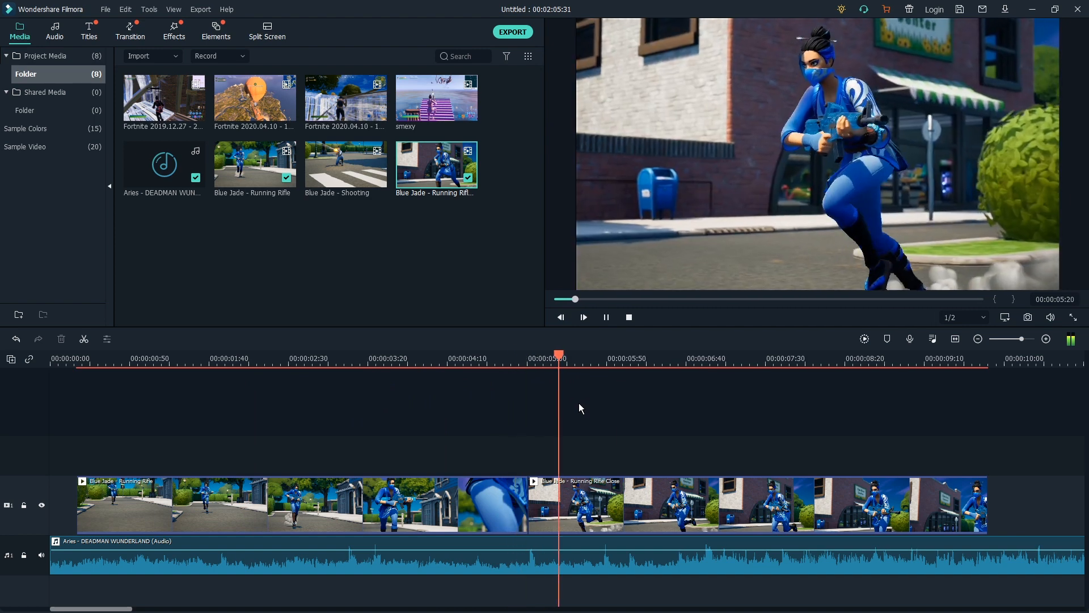
key(space)
- Split the music at the start of the first clip, 00:00:00:17, and ripple delete the short piece before it
drag(632, 358, 137, 442)
drag(144, 388, 78, 418)
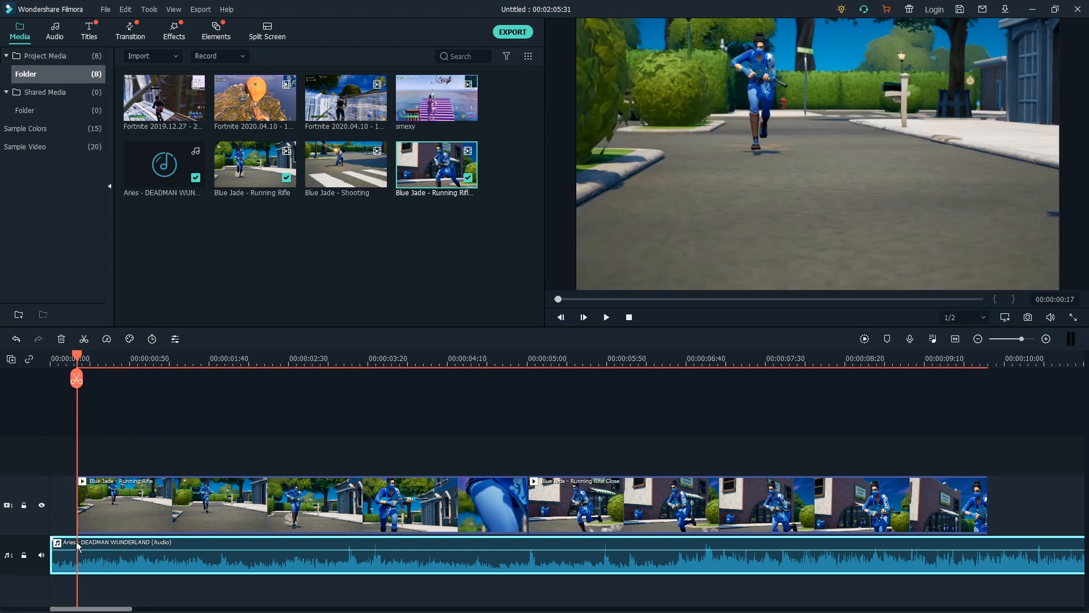
click(84, 339)
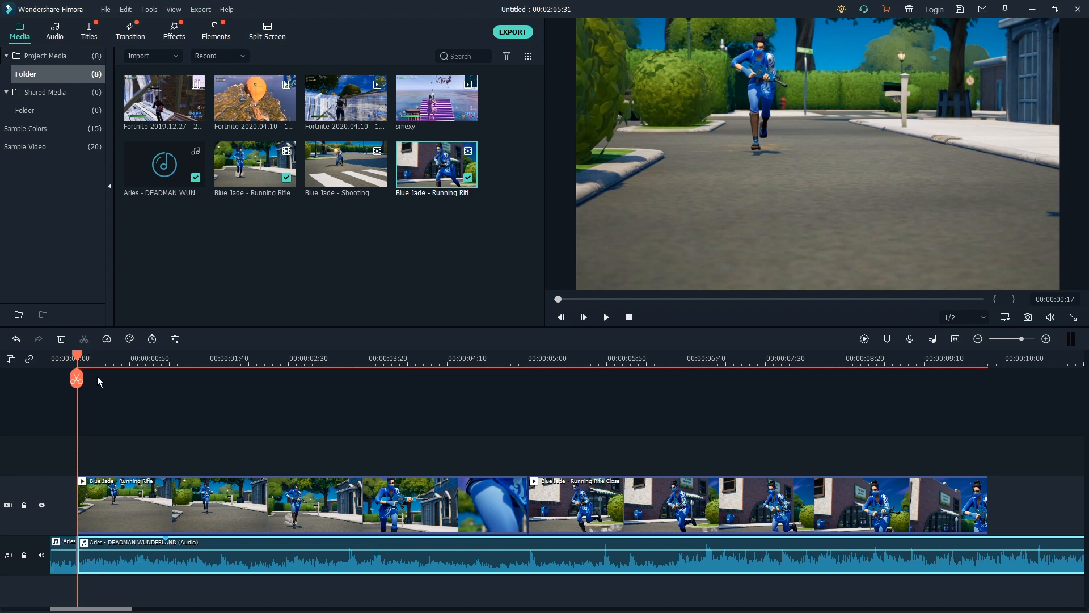
drag(76, 357, 74, 401)
click(62, 547)
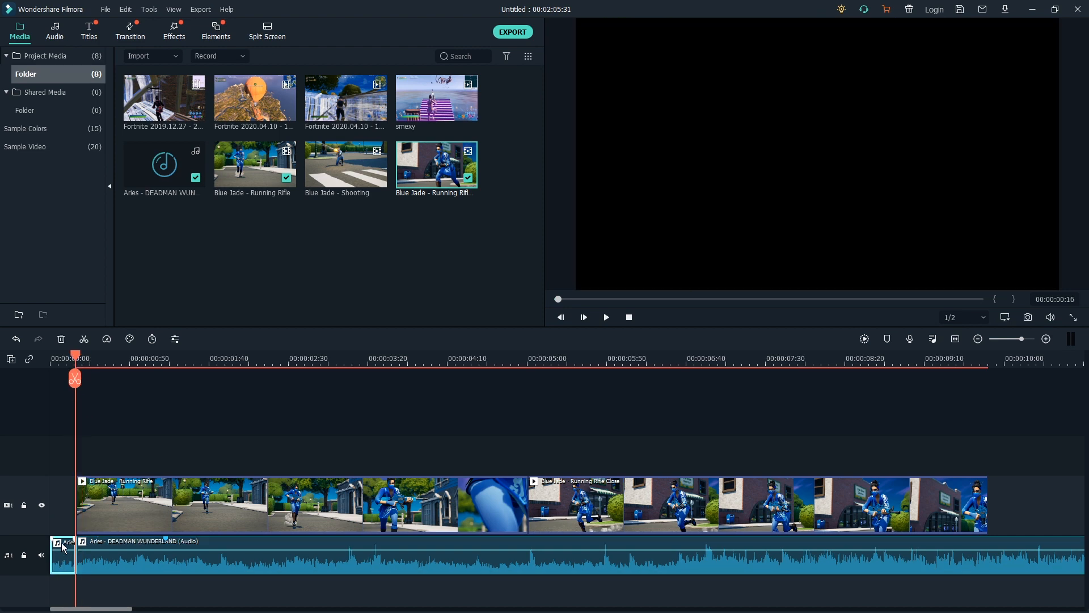
right_click(61, 543)
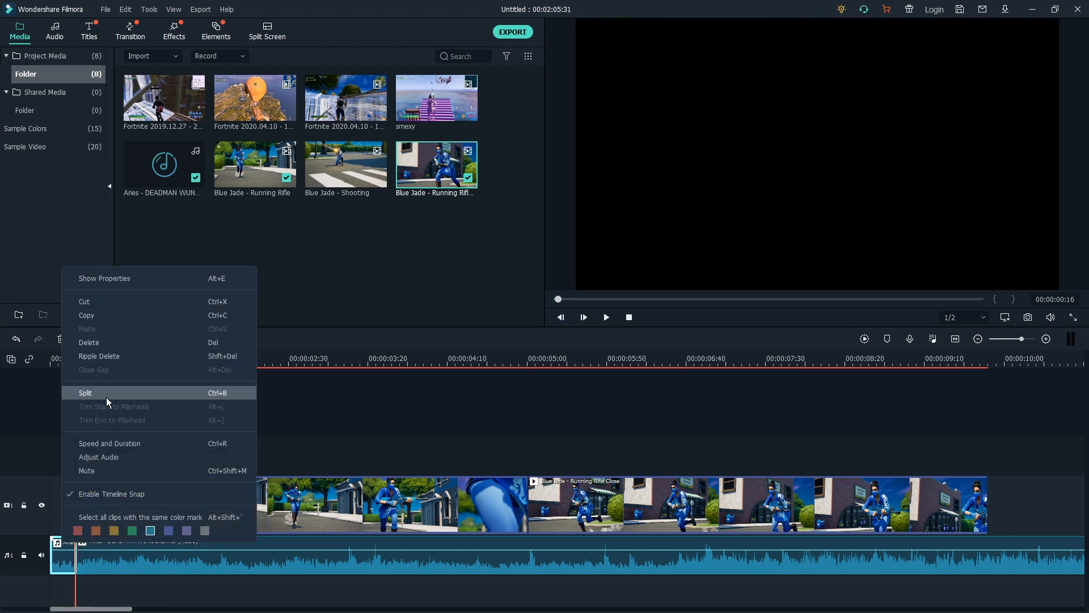
click(109, 341)
- Split the Blue Jade - Running Rifle Close clip at 00:00:07:23 and delete the part after the cut
scroll(356, 368, down, 5)
scroll(266, 358, up, 3)
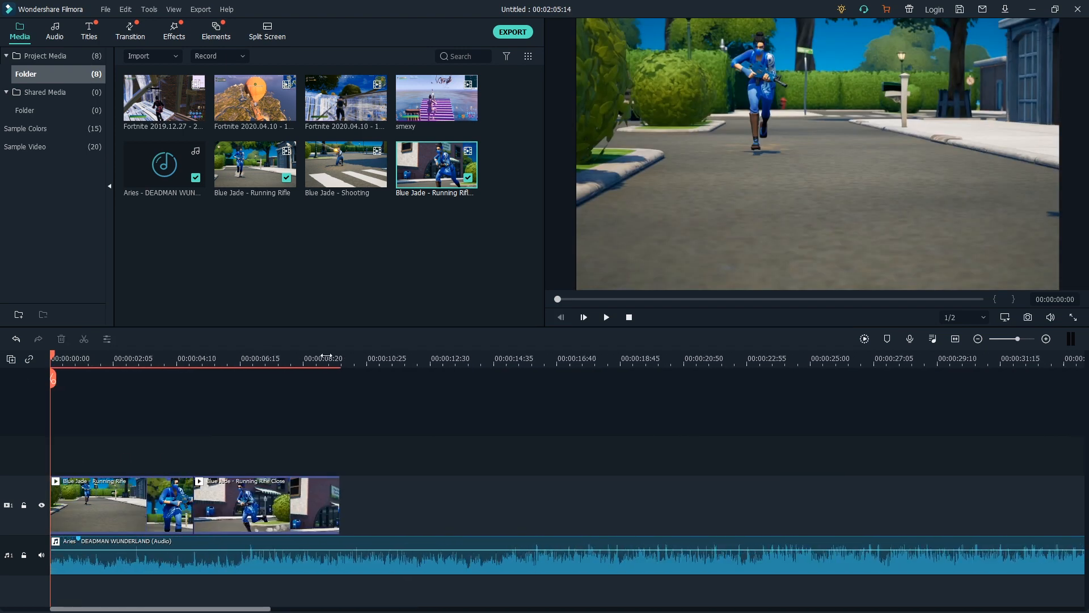
key(space)
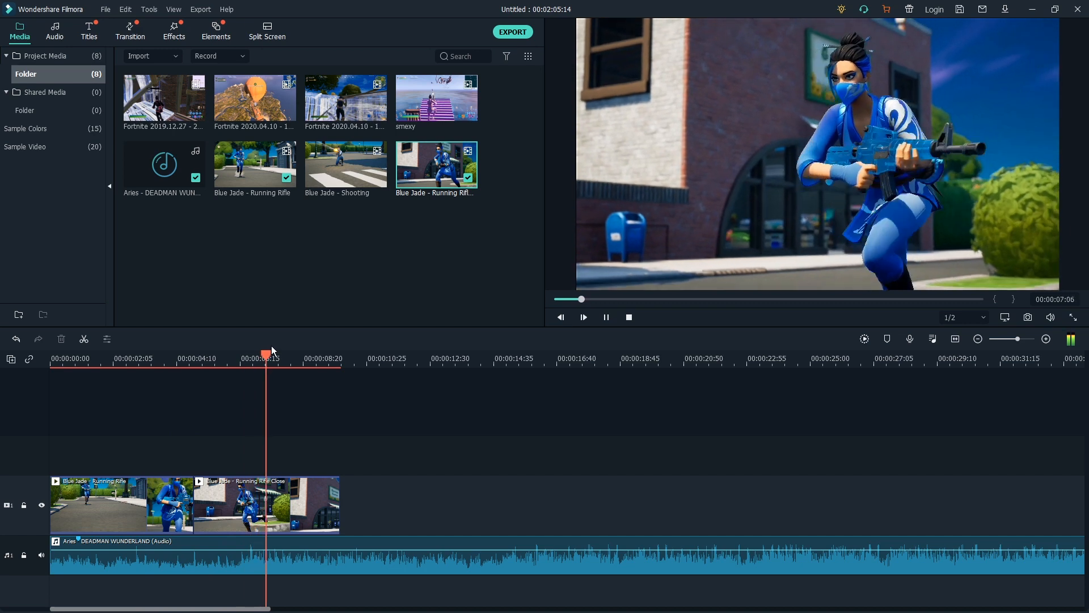
click(274, 505)
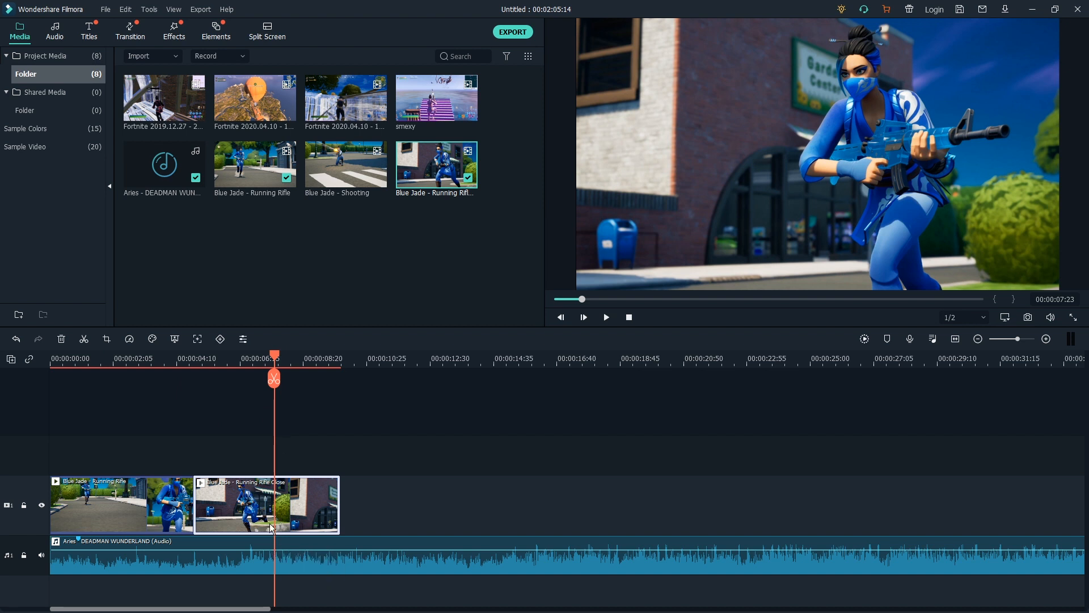
click(84, 339)
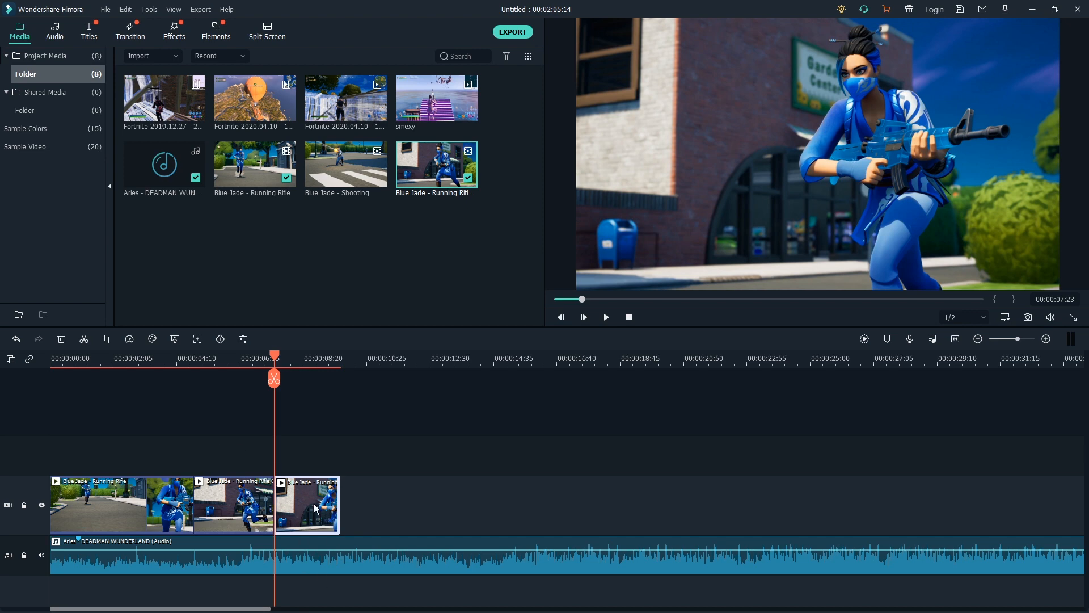
right_click(308, 509)
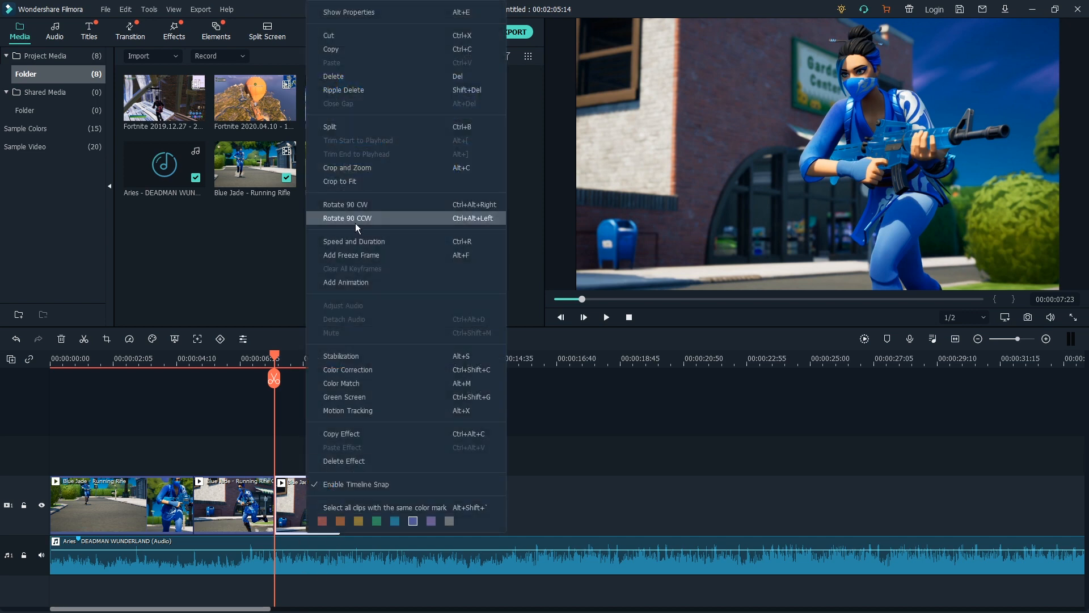
click(335, 76)
- Browse the included title templates by category, from Custom and Openers through Lower 3rds and End Credits to New Concept
drag(275, 358, 29, 410)
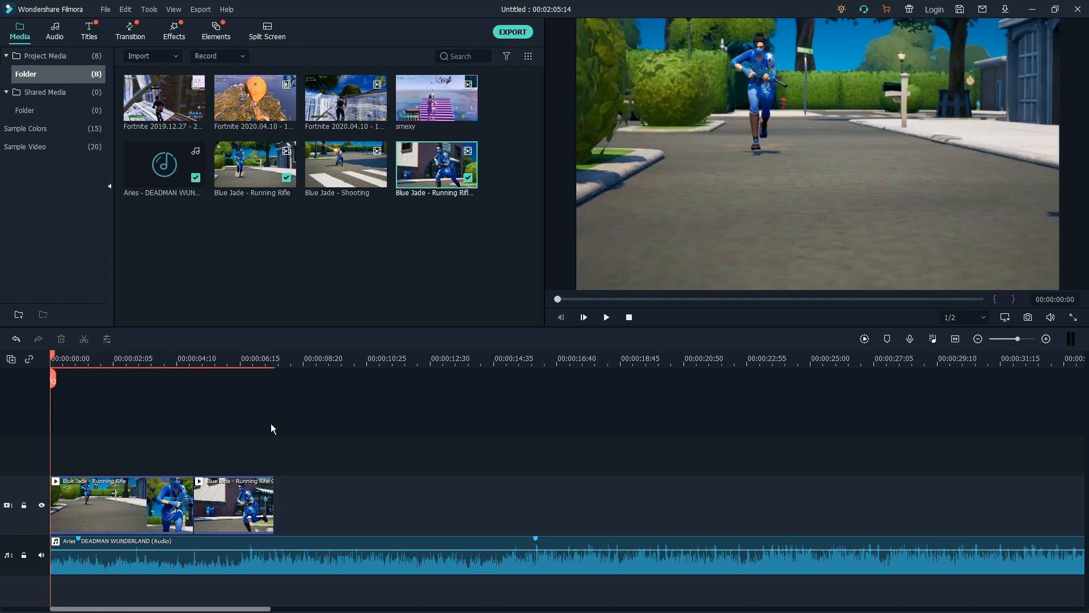
drag(56, 360, 100, 362)
click(121, 492)
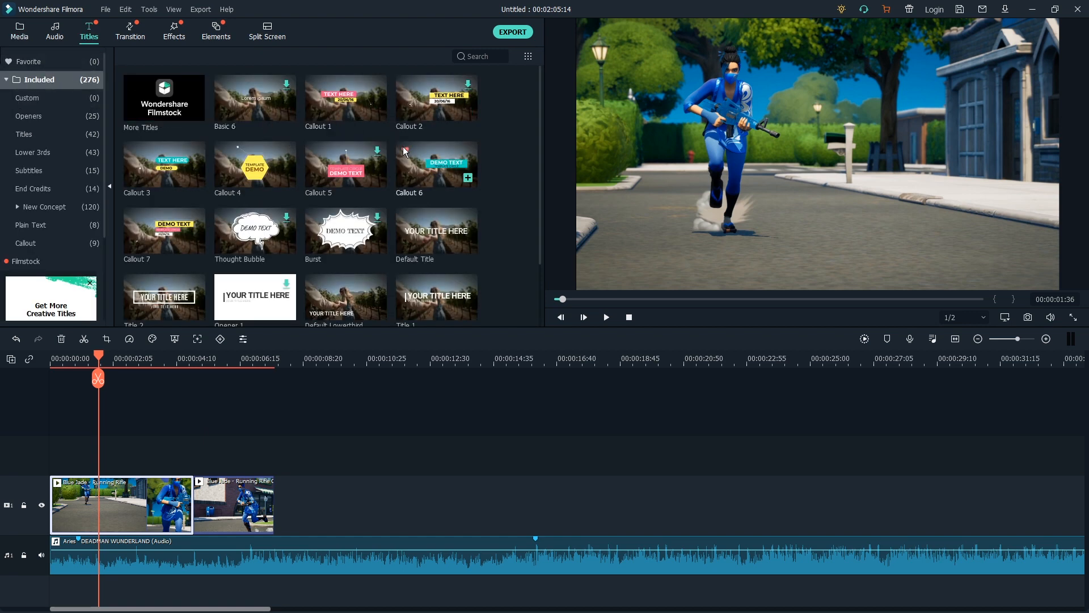
scroll(391, 114, down, 15)
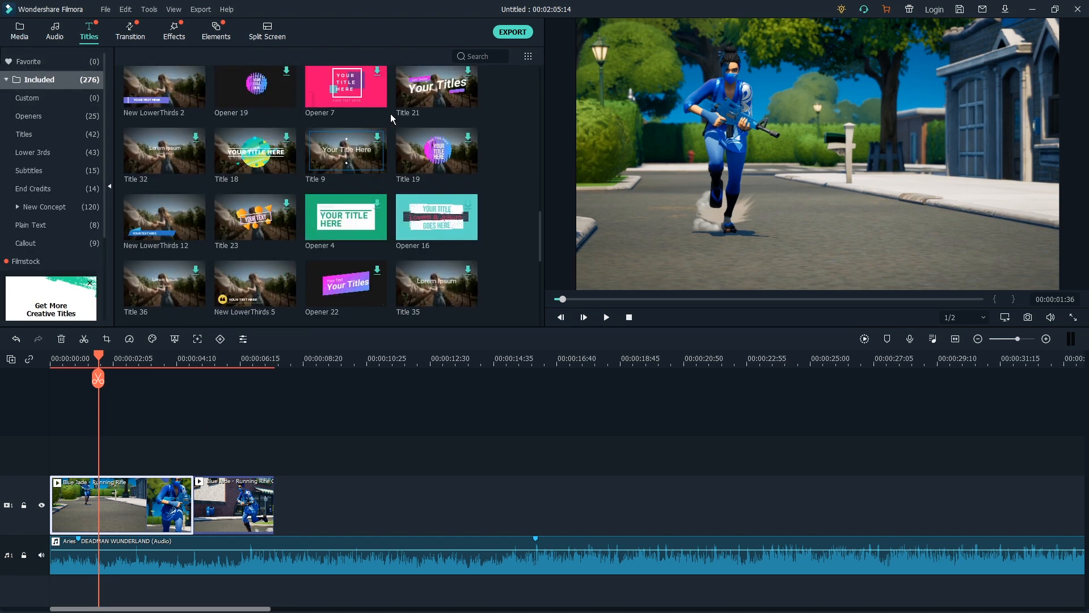
scroll(390, 120, up, 15)
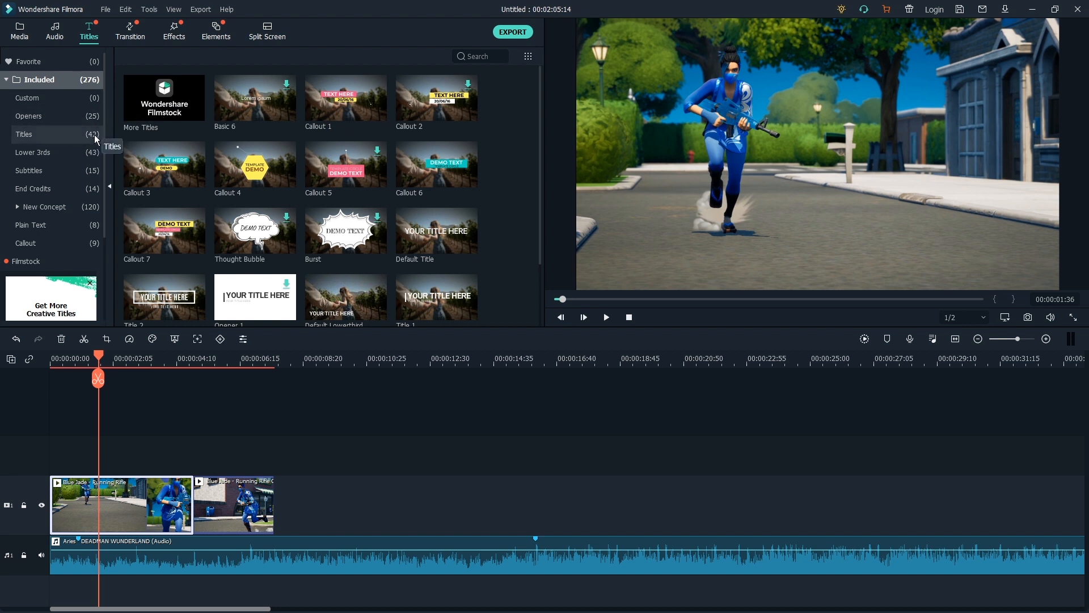
click(72, 95)
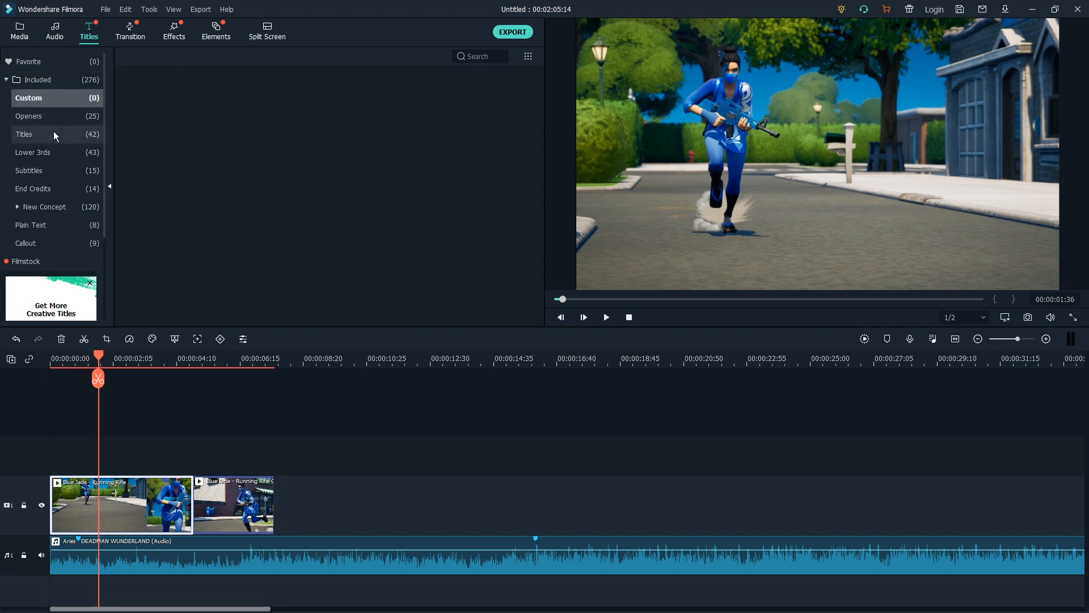
click(67, 118)
click(70, 140)
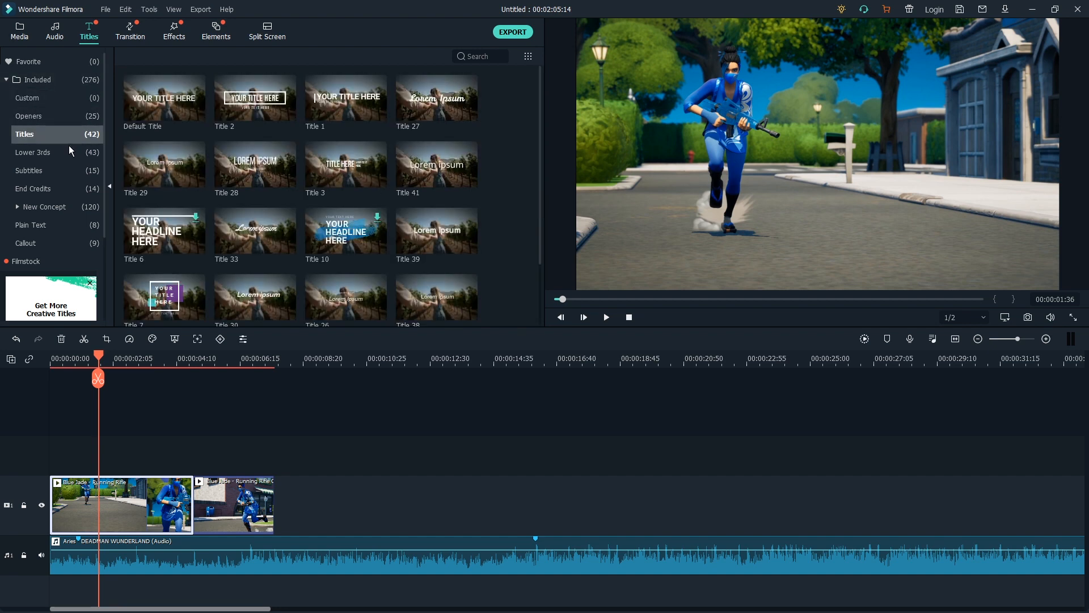
click(73, 154)
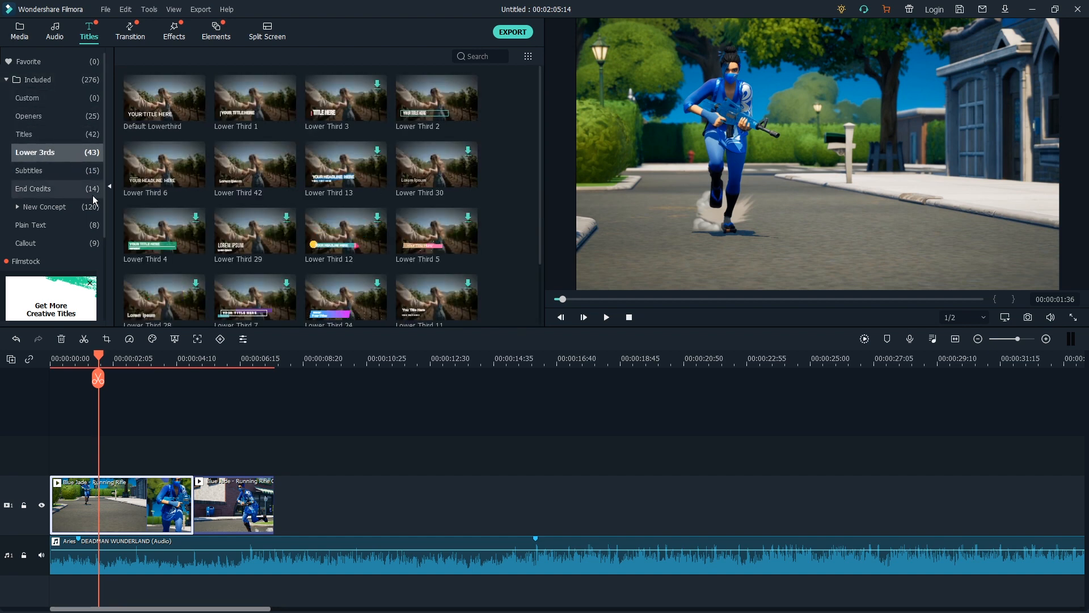
click(62, 172)
click(60, 193)
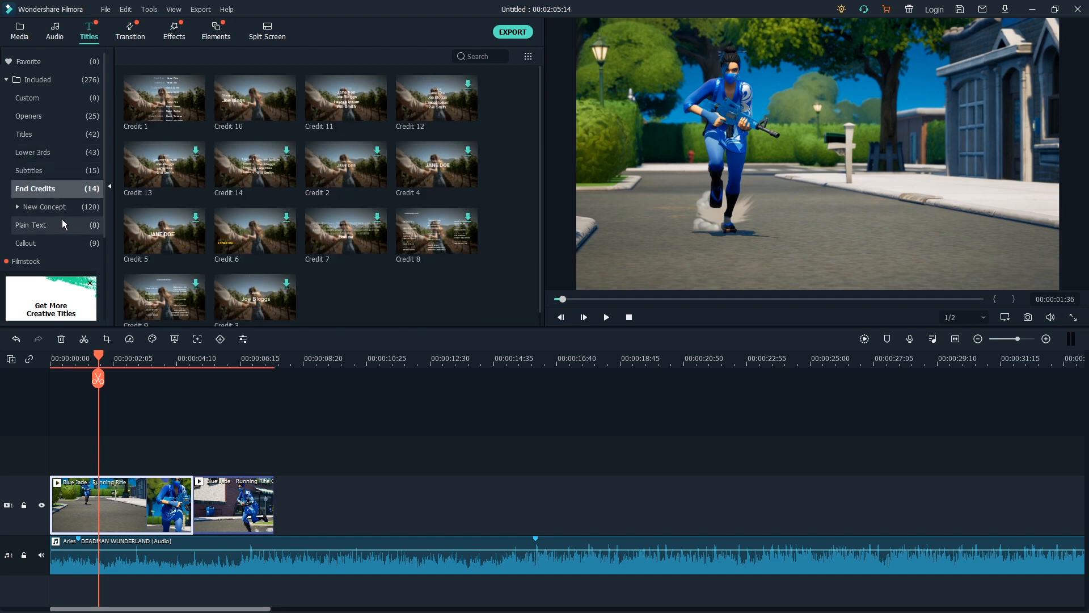
click(66, 208)
scroll(53, 239, down, 3)
scroll(53, 239, up, 3)
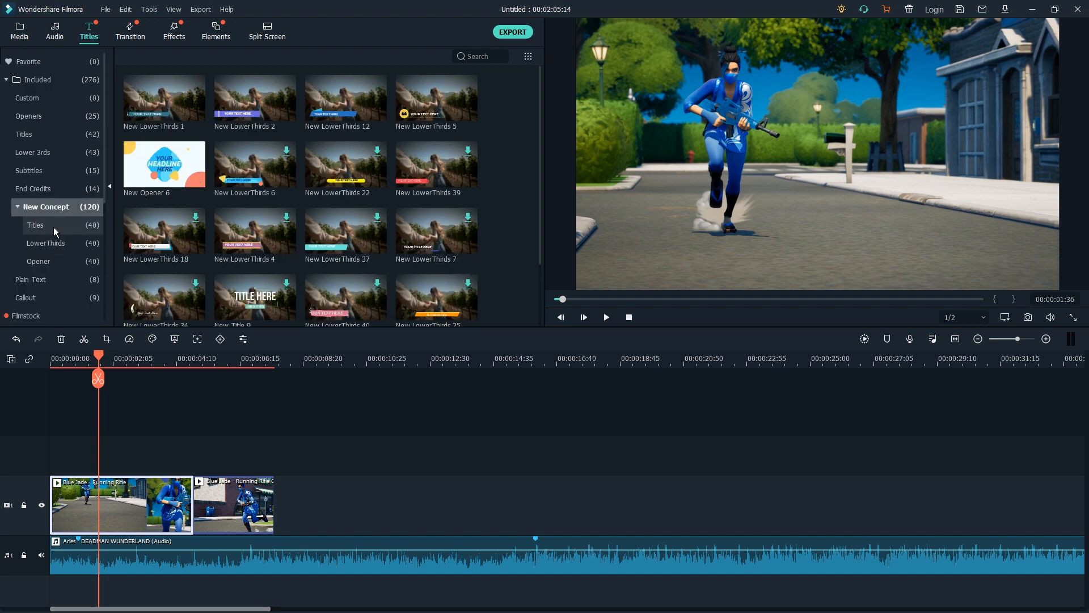
- Add the Default Title from the Titles category to video track 2 at the start of the timeline and scrub through it
click(81, 134)
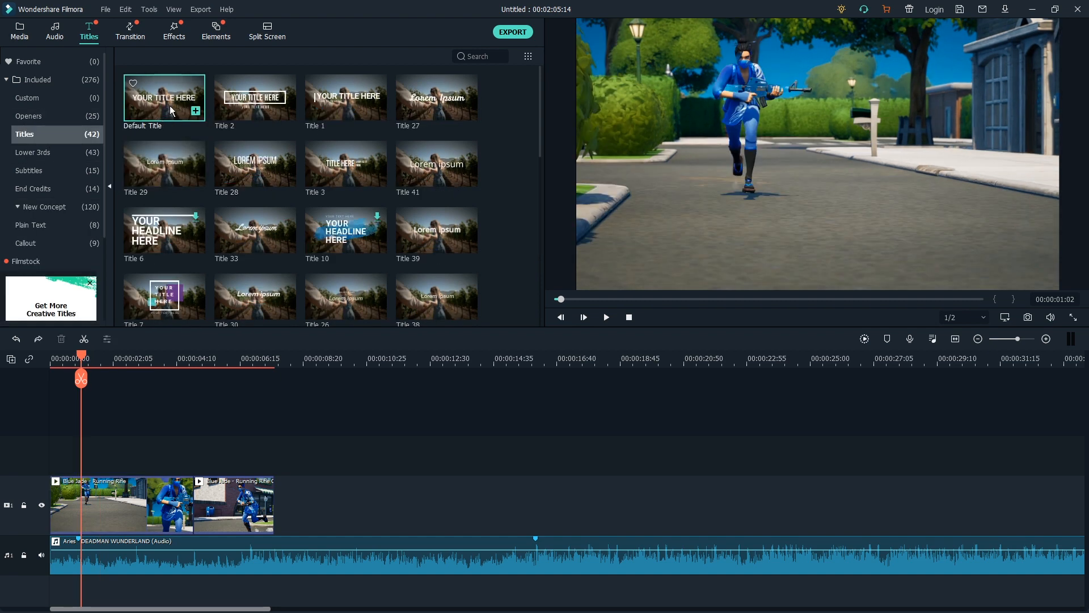
scroll(239, 142, down, 5)
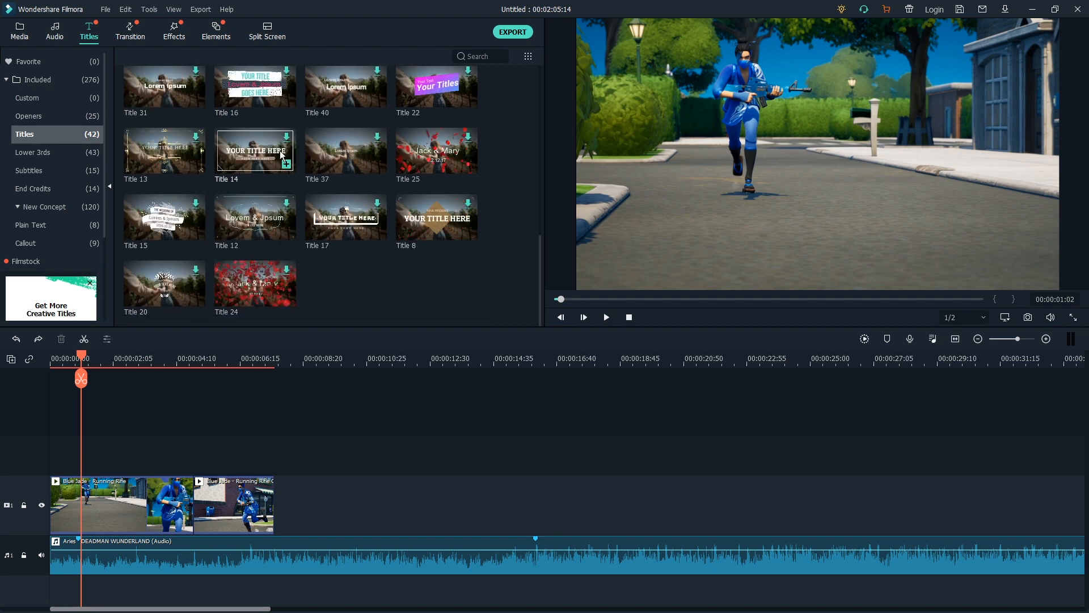
scroll(281, 155, up, 5)
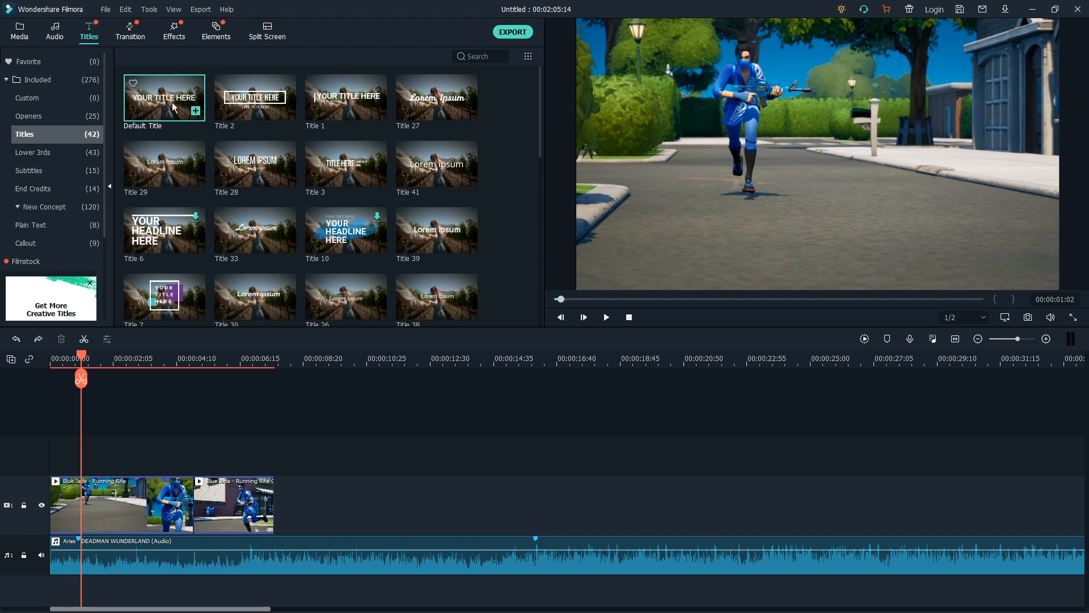
drag(154, 105, 44, 455)
drag(82, 378, 176, 431)
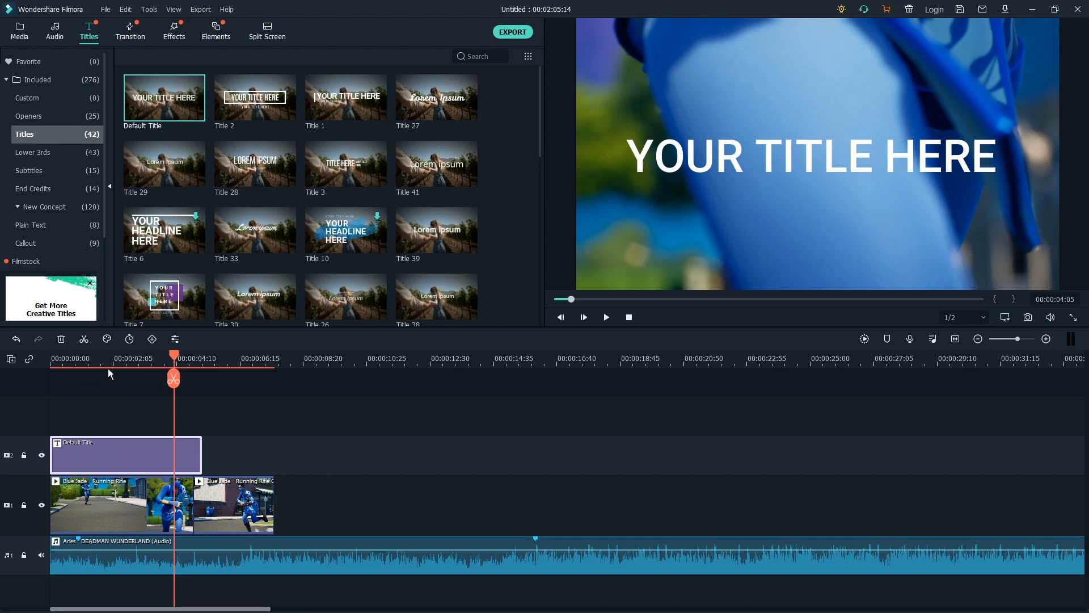
- Extend the Default Title to the end of the Blue Jade - Running Rifle Close clip
drag(177, 355, 152, 355)
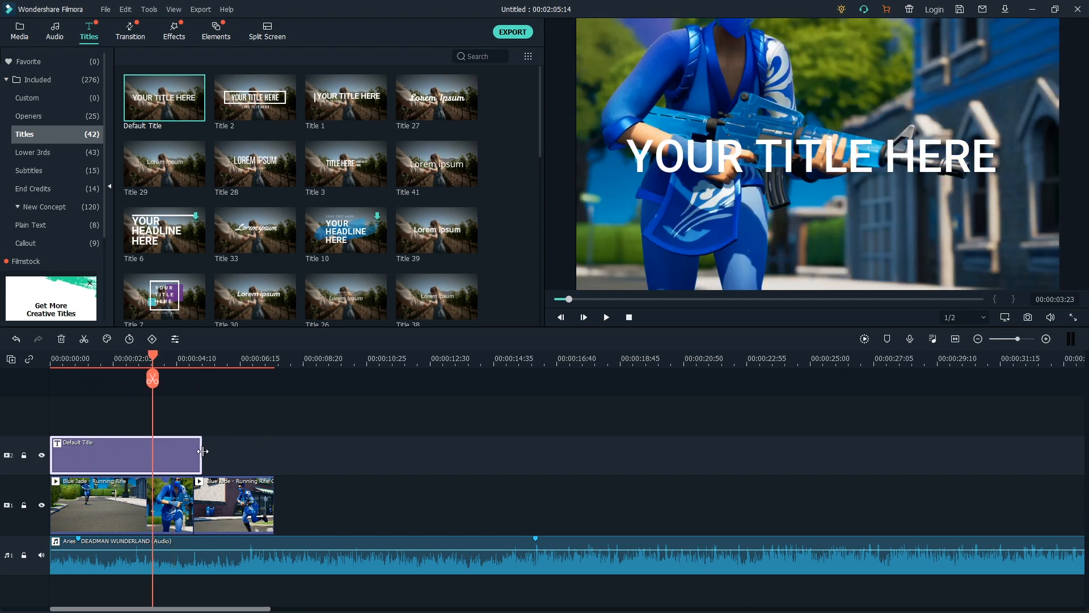
drag(202, 452, 273, 457)
mouse_move(153, 379)
mouse_down()
mouse_move(273, 370)
mouse_move(161, 390)
mouse_up()
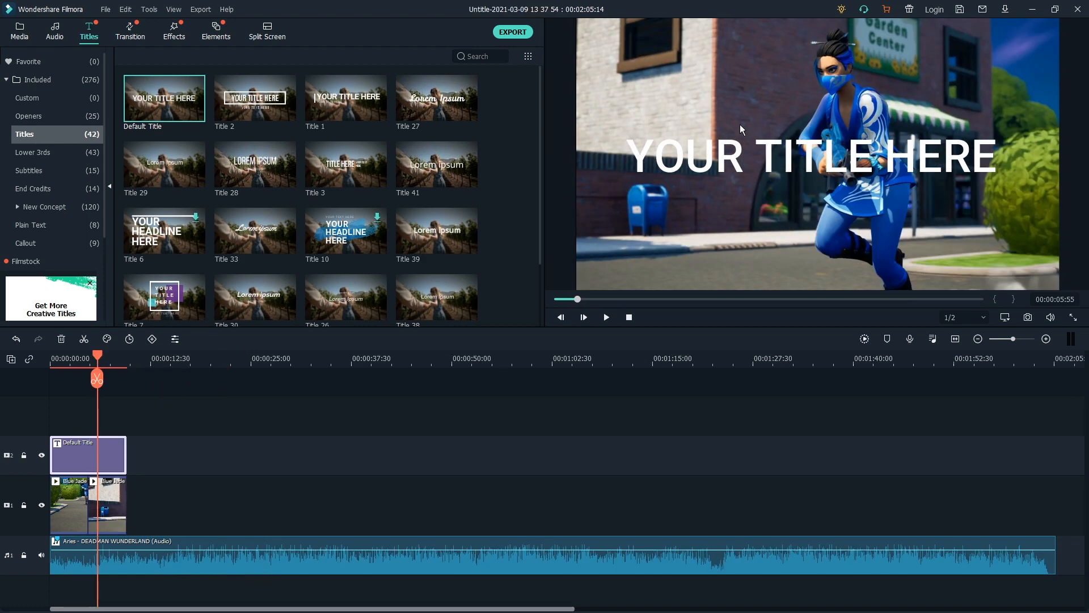
- Open the Default Title's text settings and try Text styles 22, 20, 4 and 2, ending on Text style 1
click(817, 148)
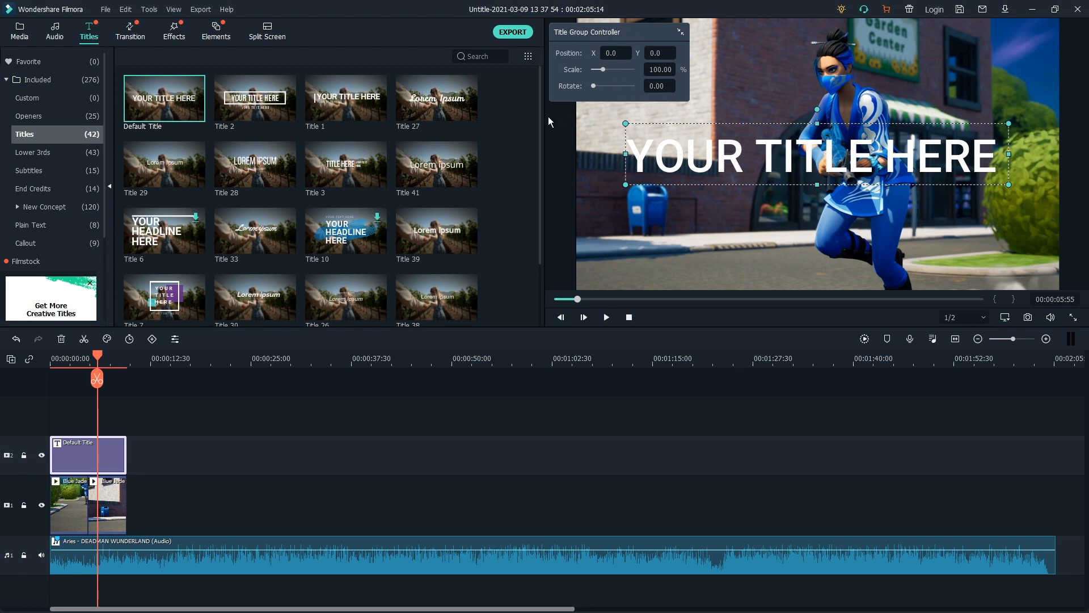
double_click(743, 181)
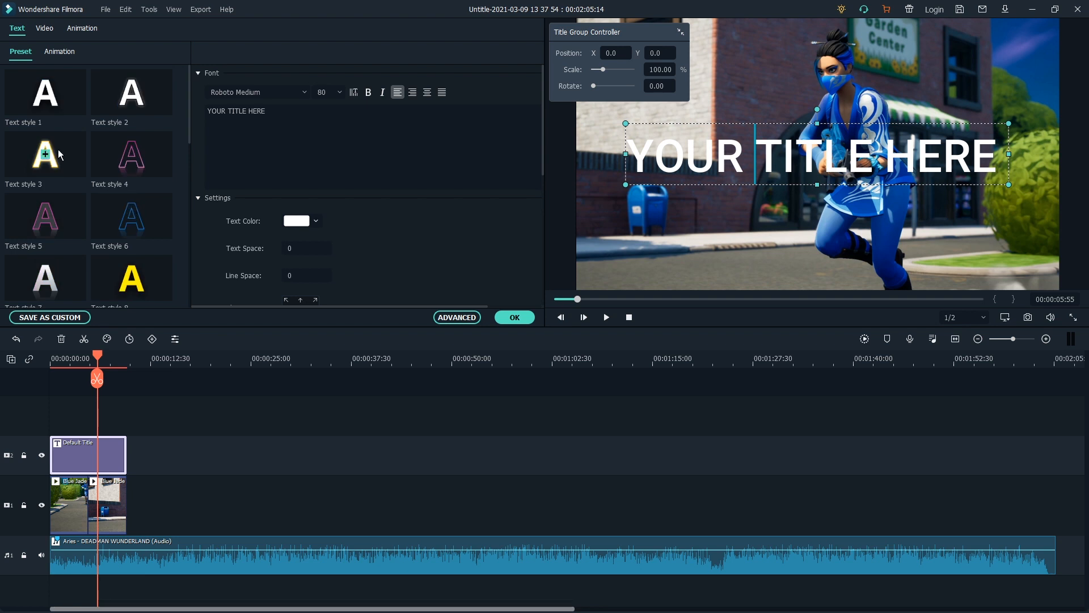
scroll(119, 173, down, 8)
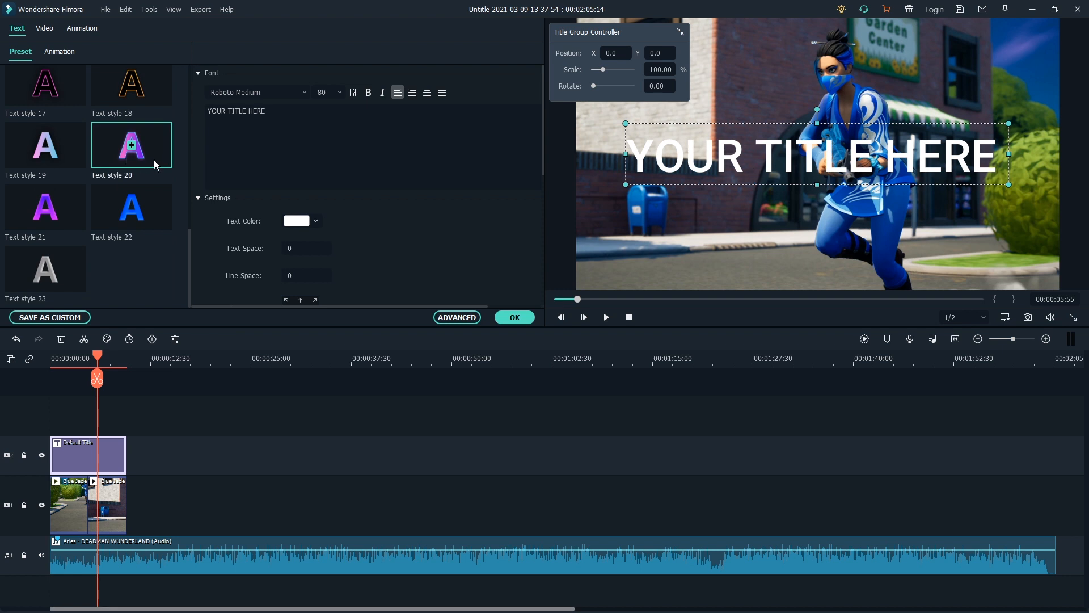
double_click(143, 218)
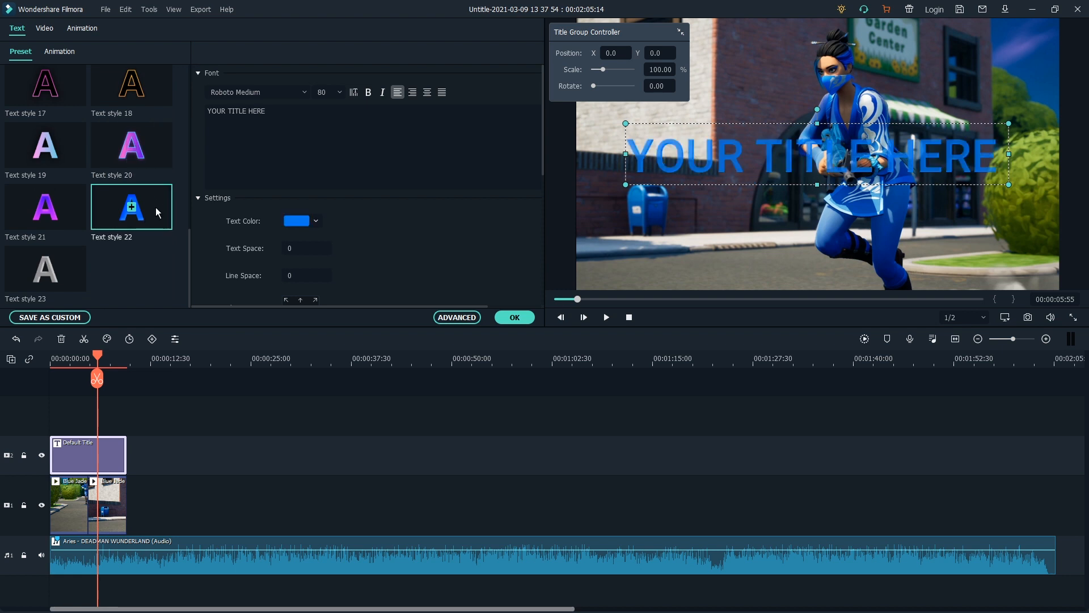
double_click(148, 154)
scroll(134, 176, up, 8)
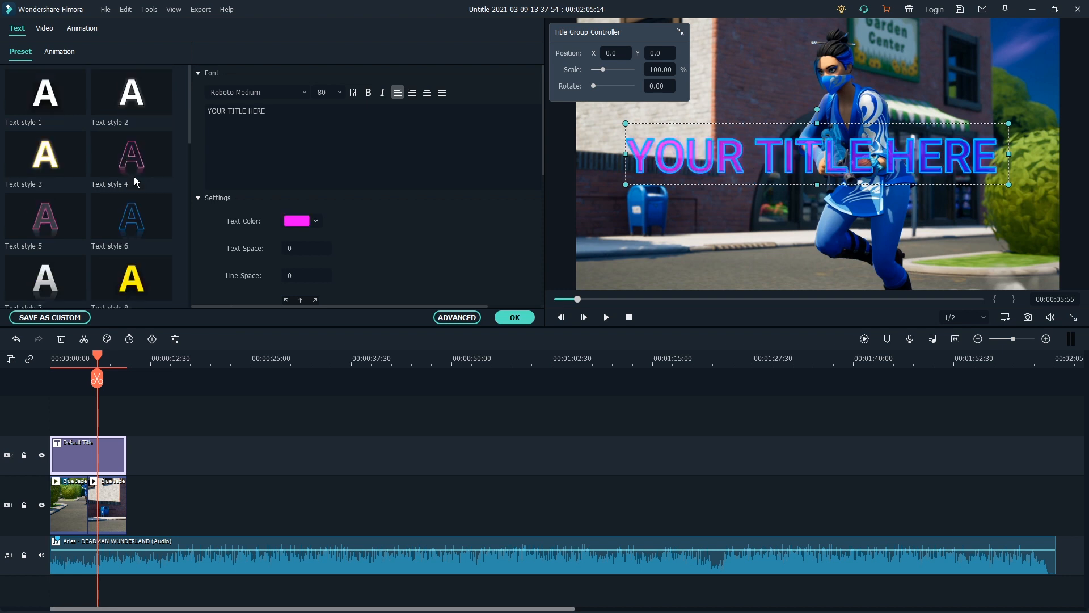
double_click(160, 159)
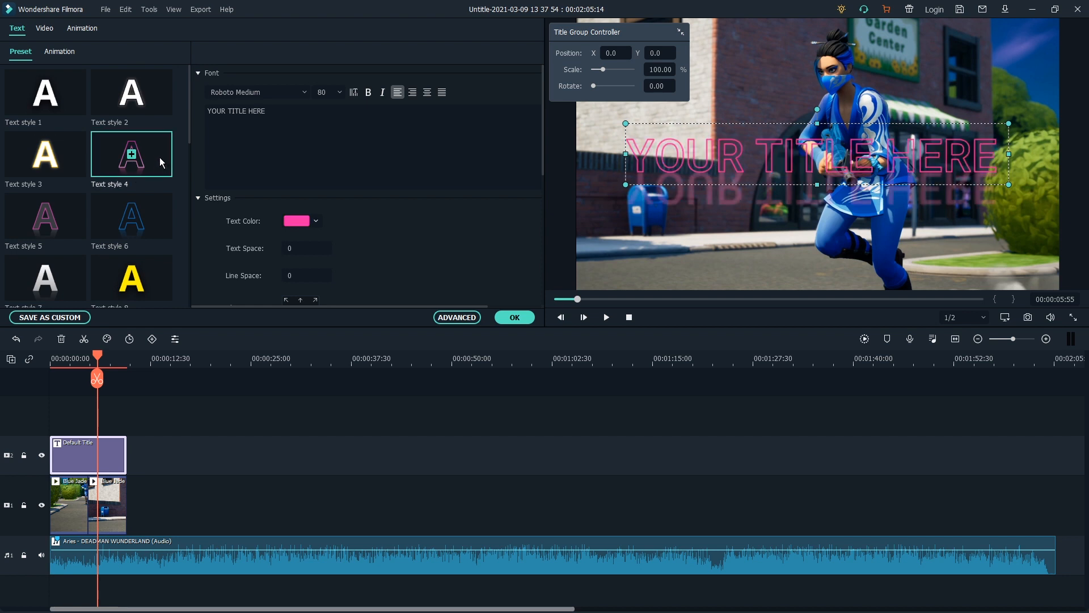
double_click(163, 101)
double_click(69, 90)
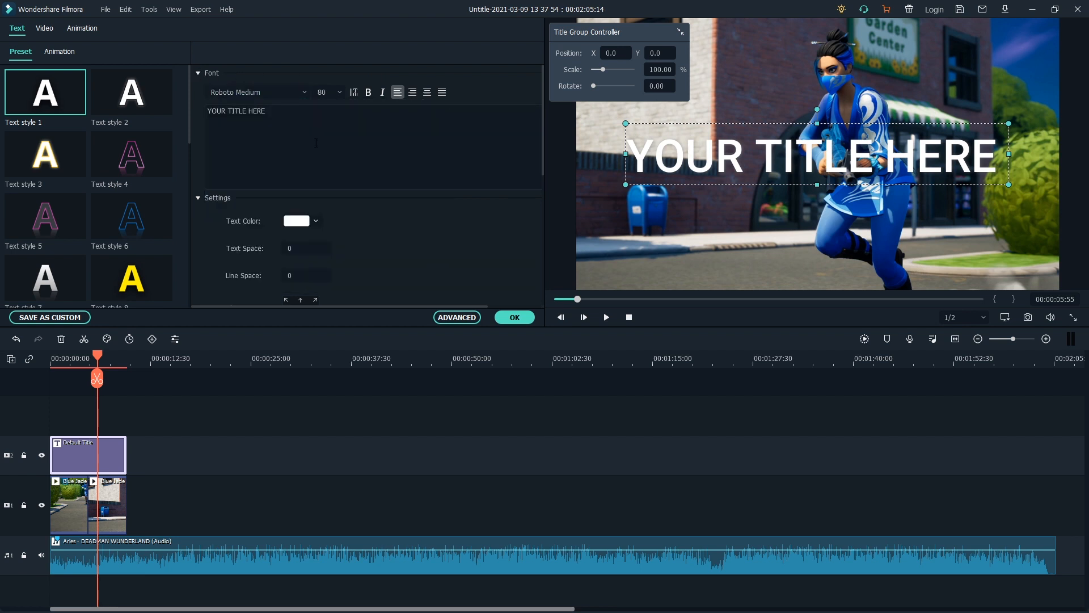
- Look through the title's font, text, Settings, Transform and Compositing options
click(290, 92)
click(283, 119)
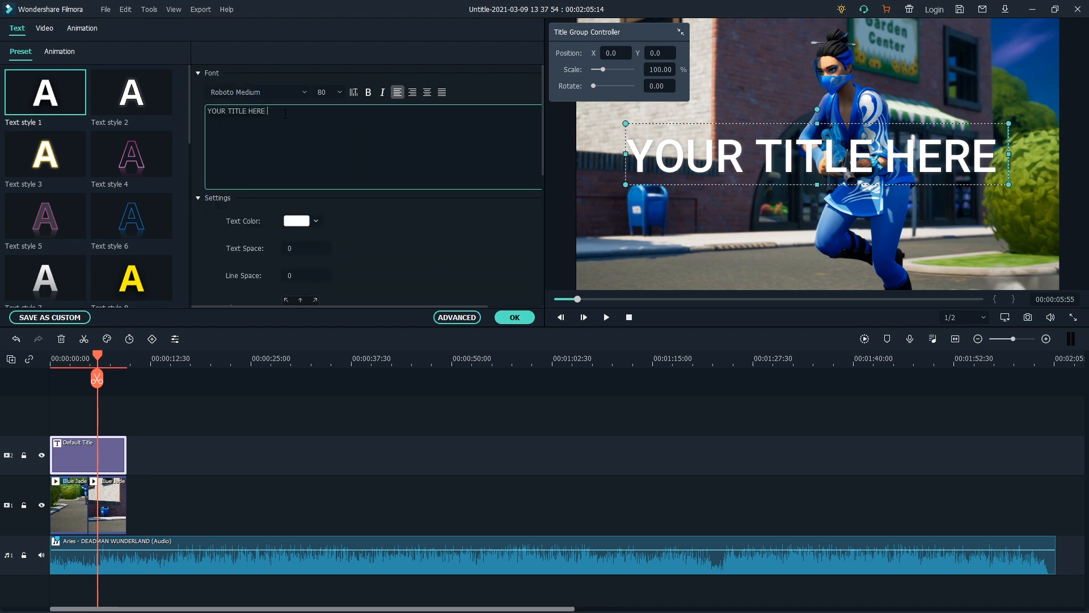
mouse_move(268, 111)
mouse_down()
mouse_move(210, 112)
mouse_move(269, 116)
mouse_up()
scroll(385, 218, down, 1)
scroll(272, 176, down, 1)
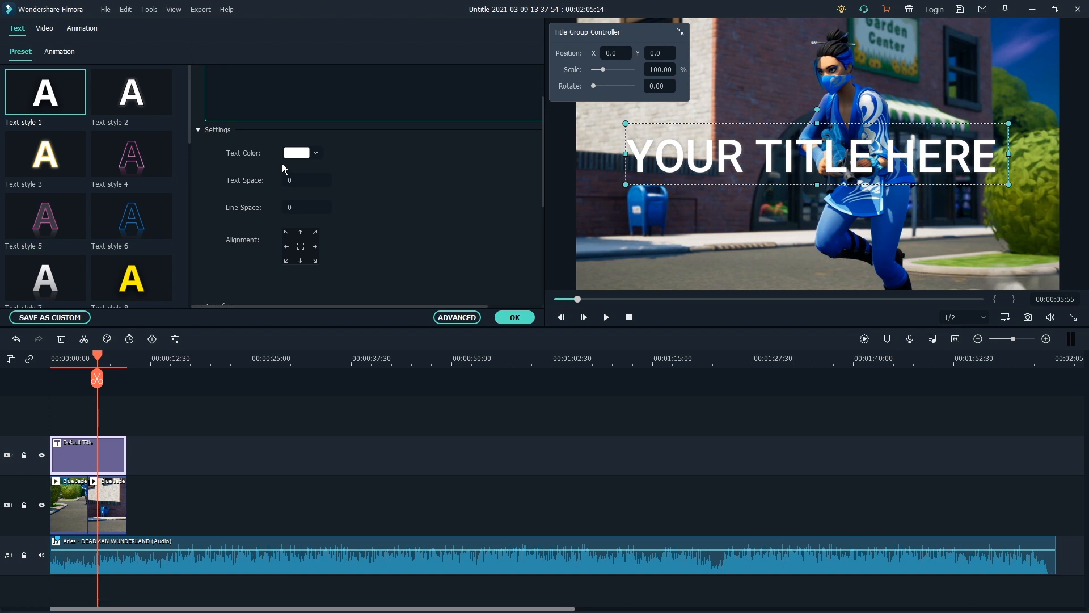
scroll(336, 255, down, 4)
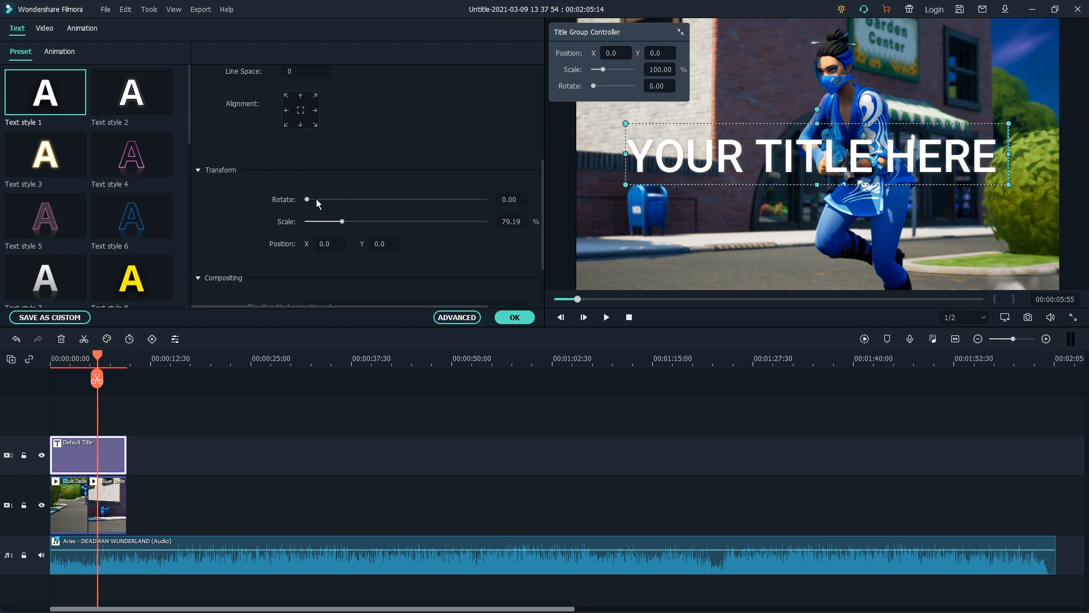
scroll(245, 210, down, 2)
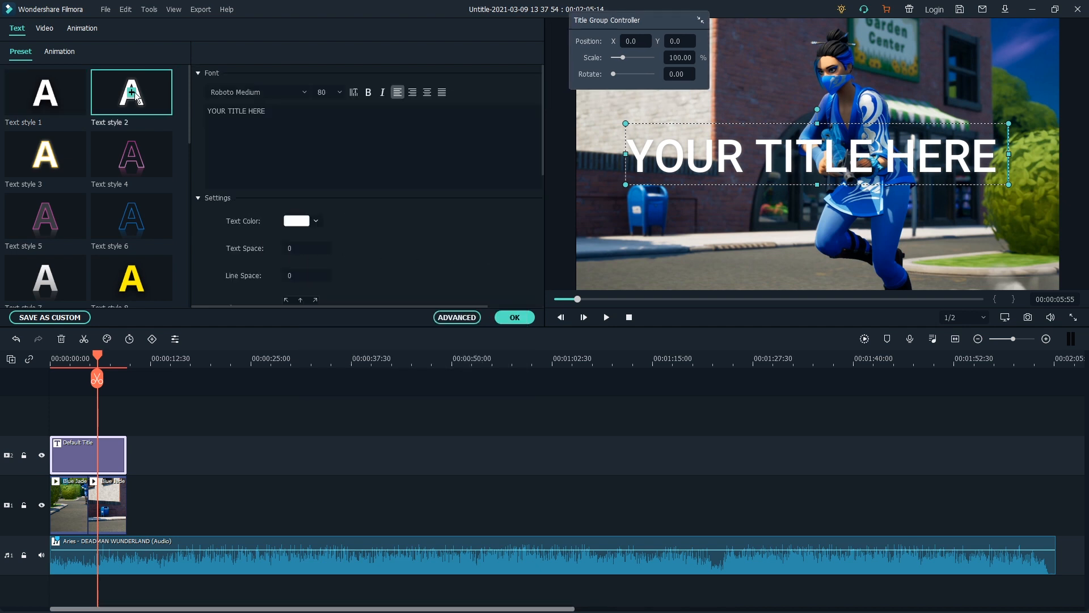
- Replace the placeholder text with "DEADMAN - ARIES" and "A FORTNITE MONTAGE" on a second line, and center-align both lines
click(78, 107)
click(717, 151)
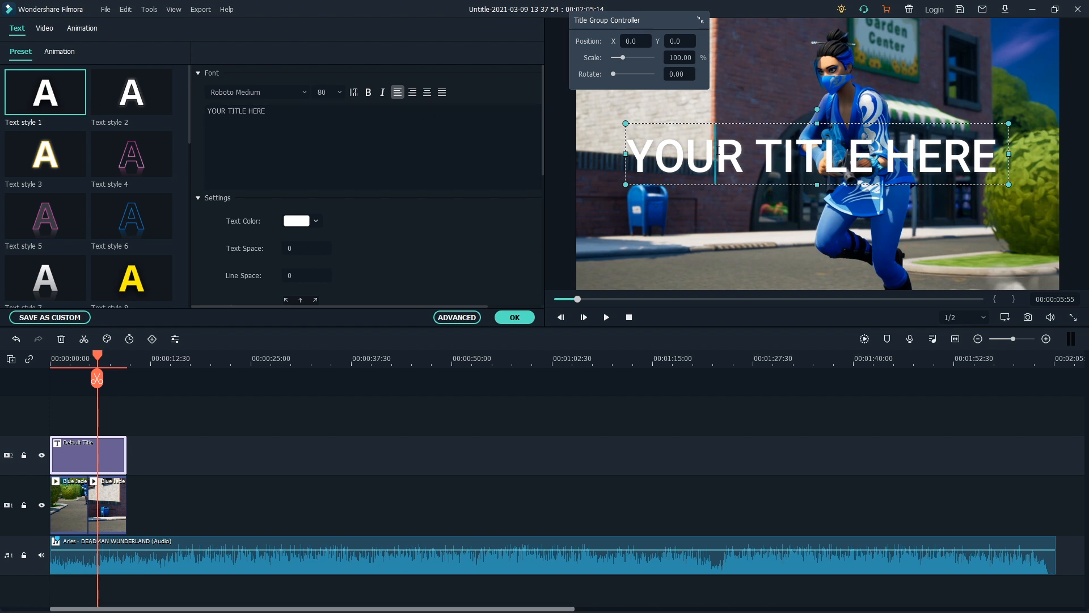
triple_click(286, 118)
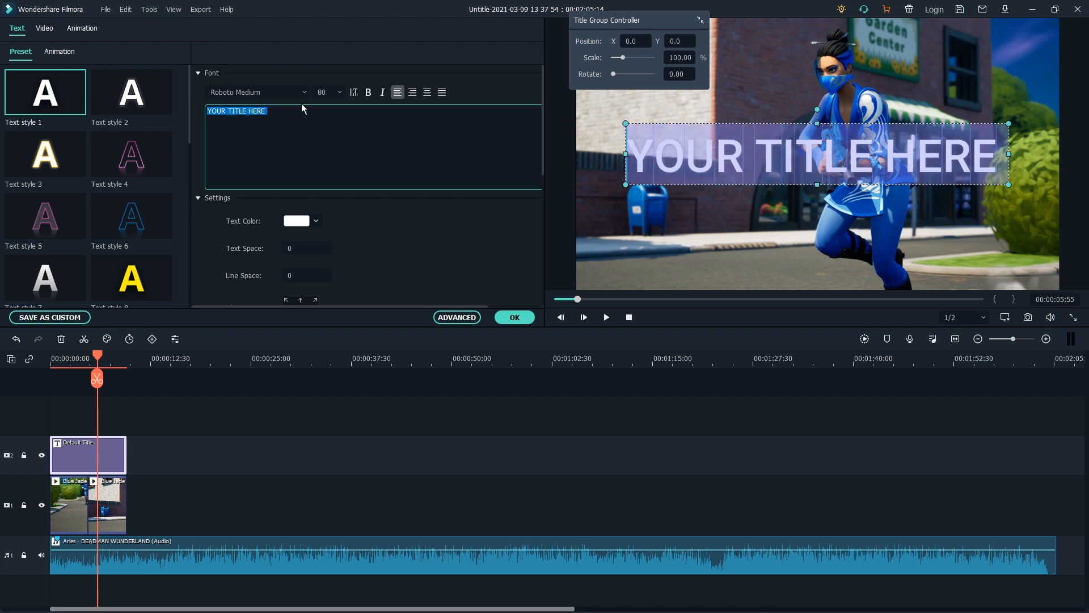
key(BackSpace)
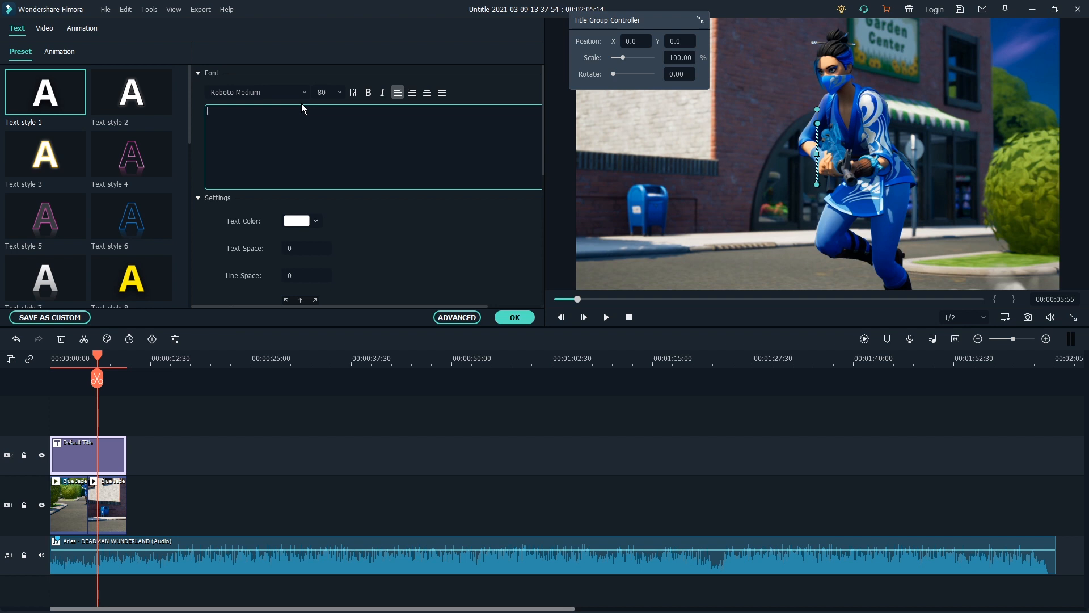
text(DEAD)
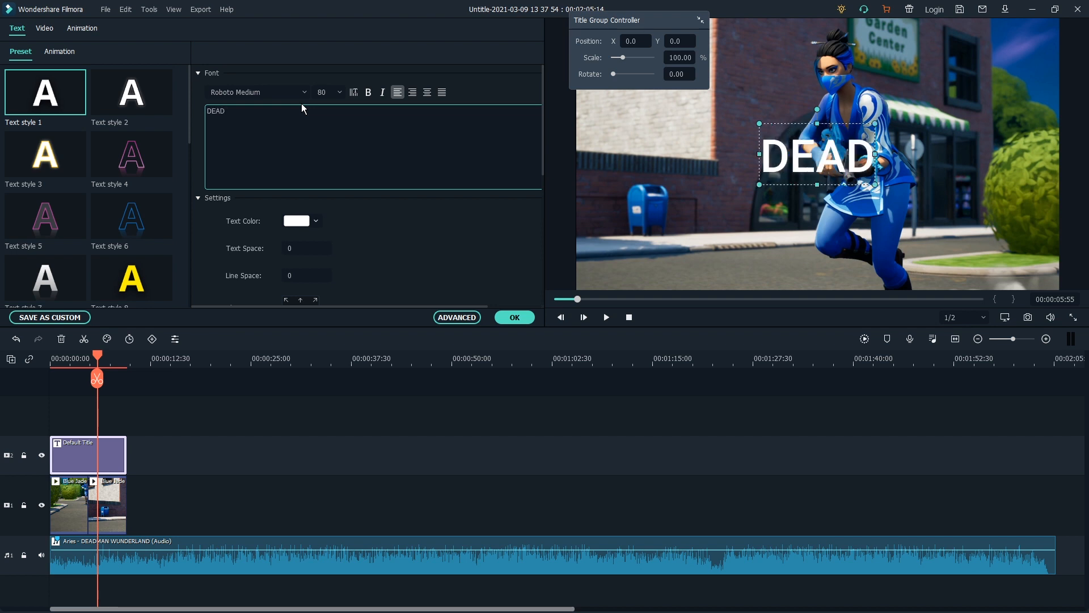
text(MAN - ARIES A FORTNITE MONTAGE)
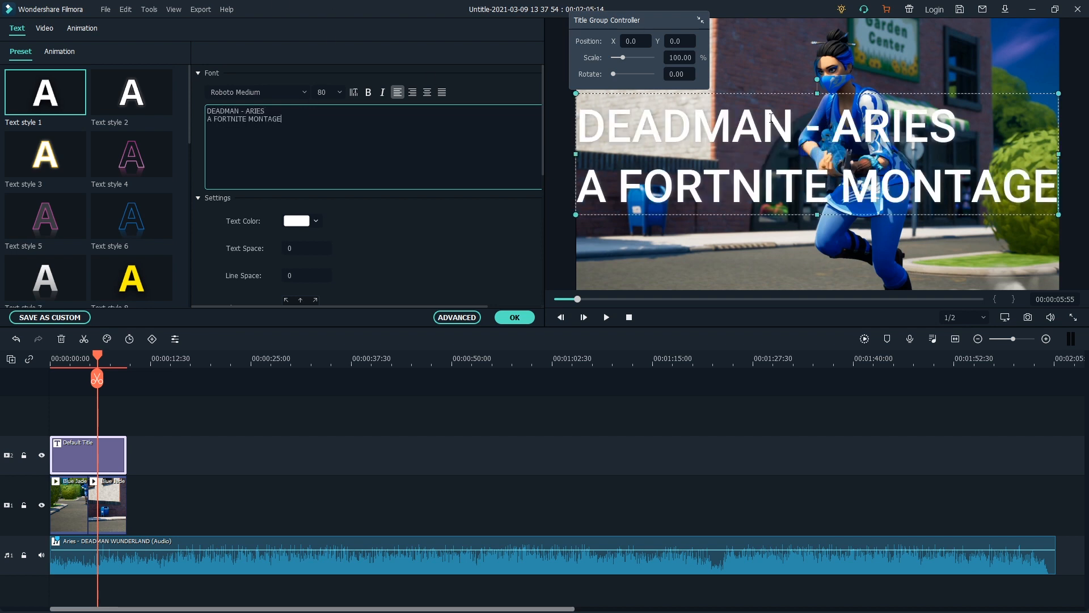
click(428, 94)
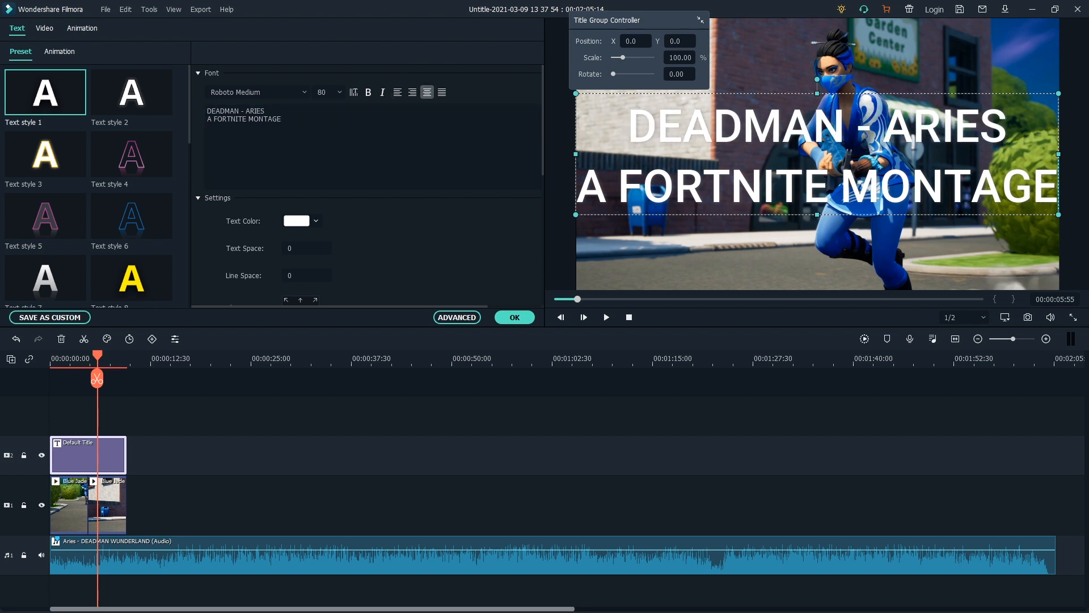
- Set the font size of the "A FORTNITE MONTAGE" line to 40
click(592, 188)
drag(580, 187, 1073, 179)
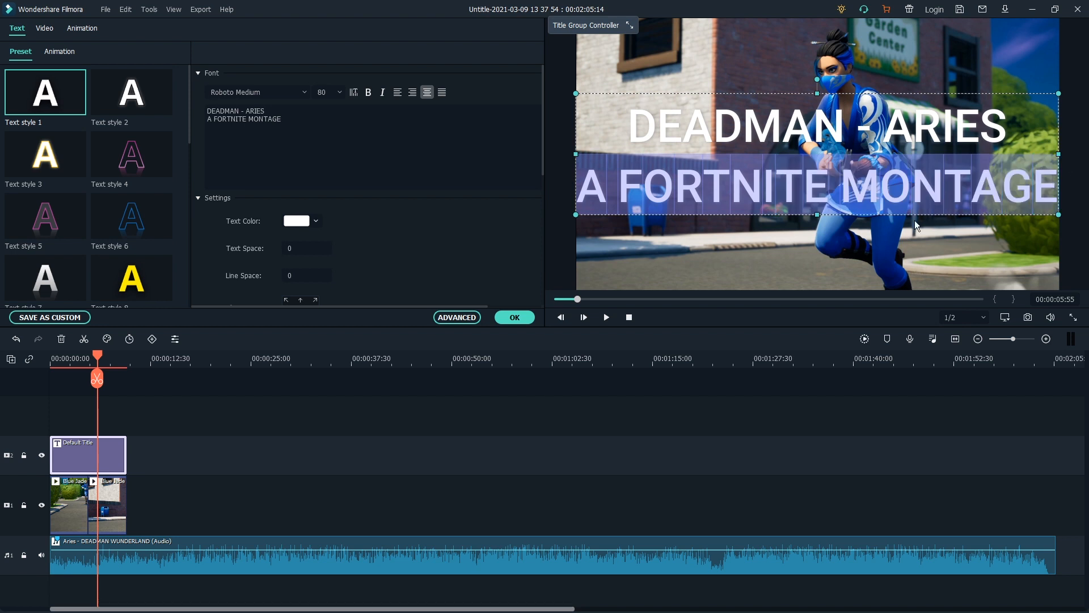
click(335, 93)
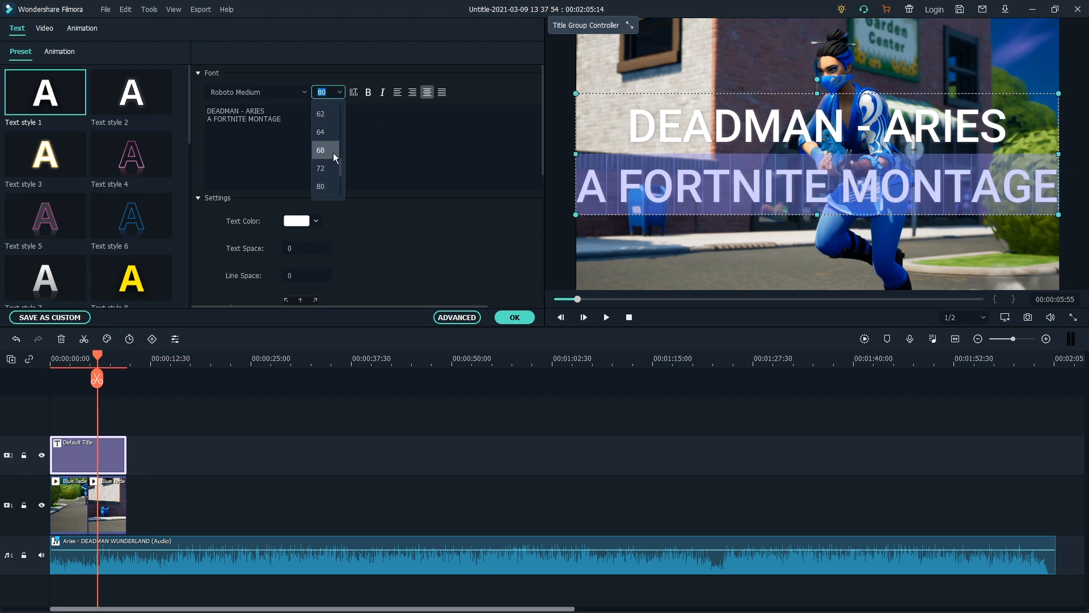
scroll(325, 148, up, 2)
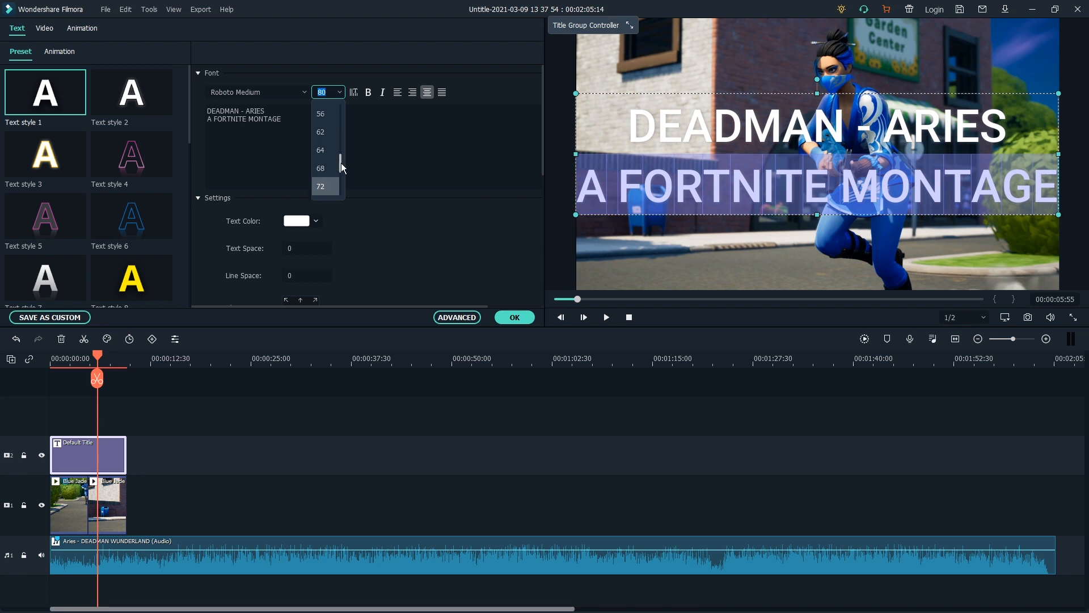
click(324, 150)
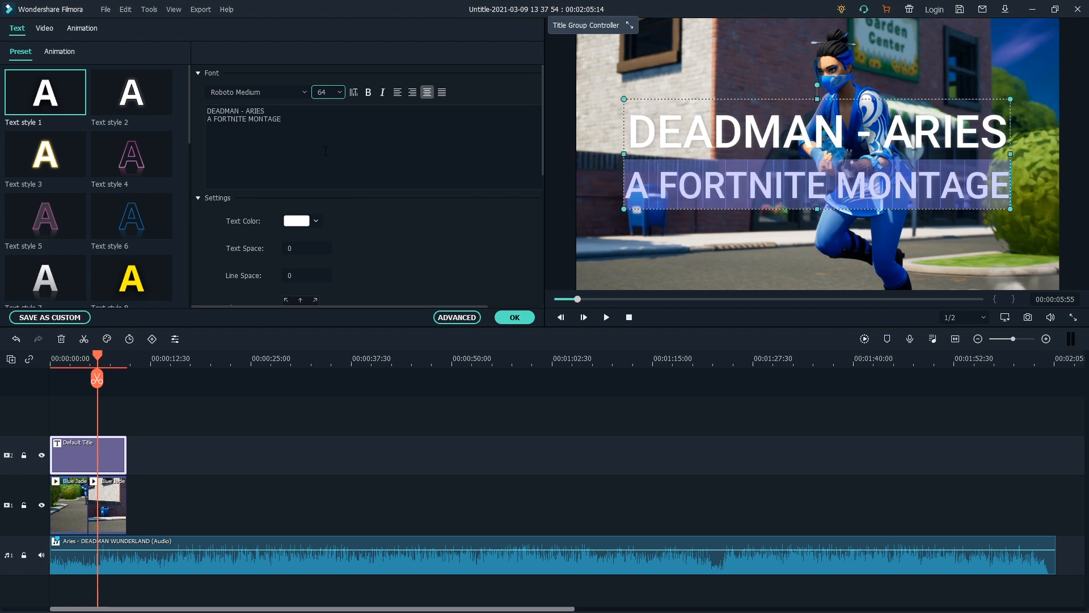
click(340, 92)
scroll(335, 130, up, 1)
click(325, 114)
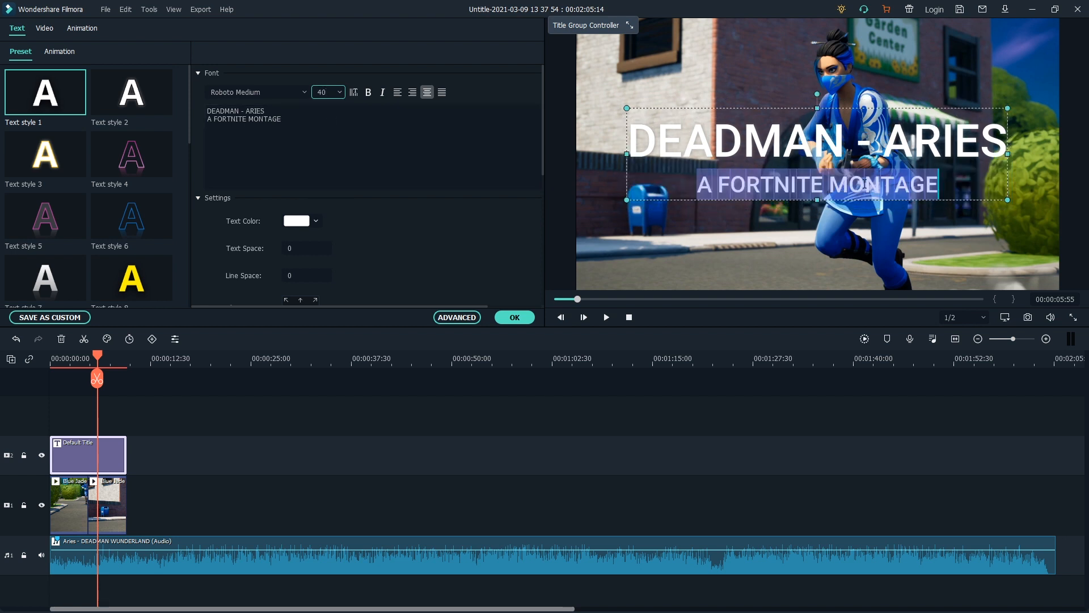
- Change the font of the title text to Panton Black Italic Caps
click(813, 139)
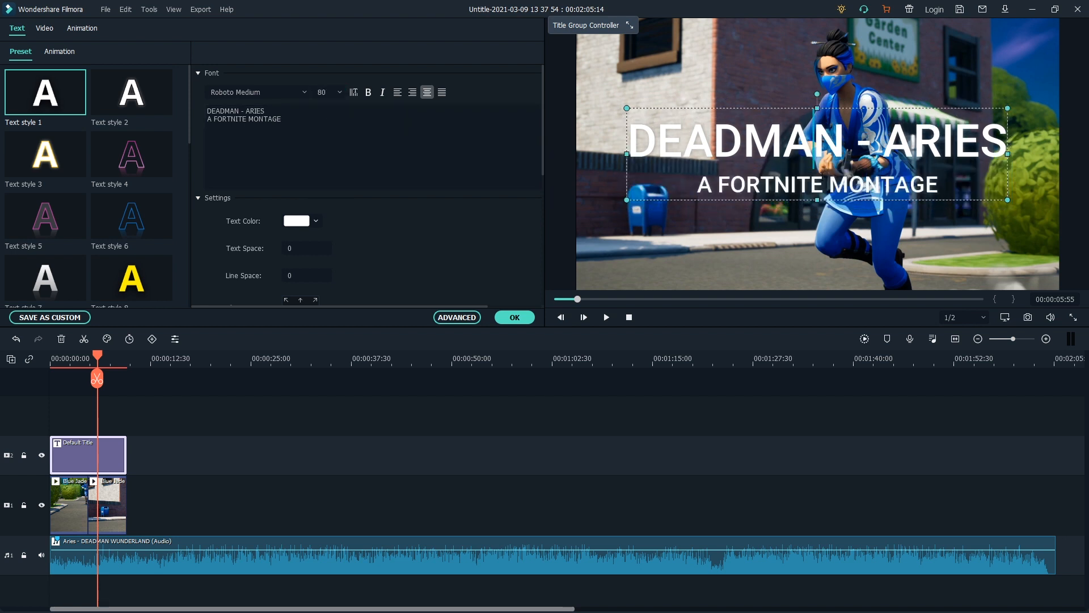
click(272, 94)
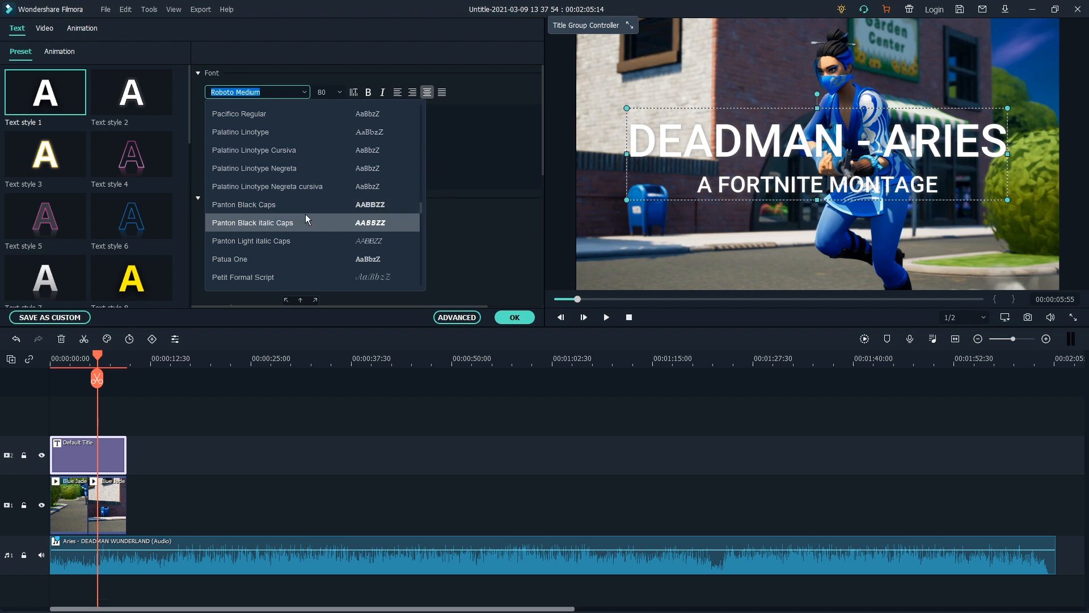
click(314, 223)
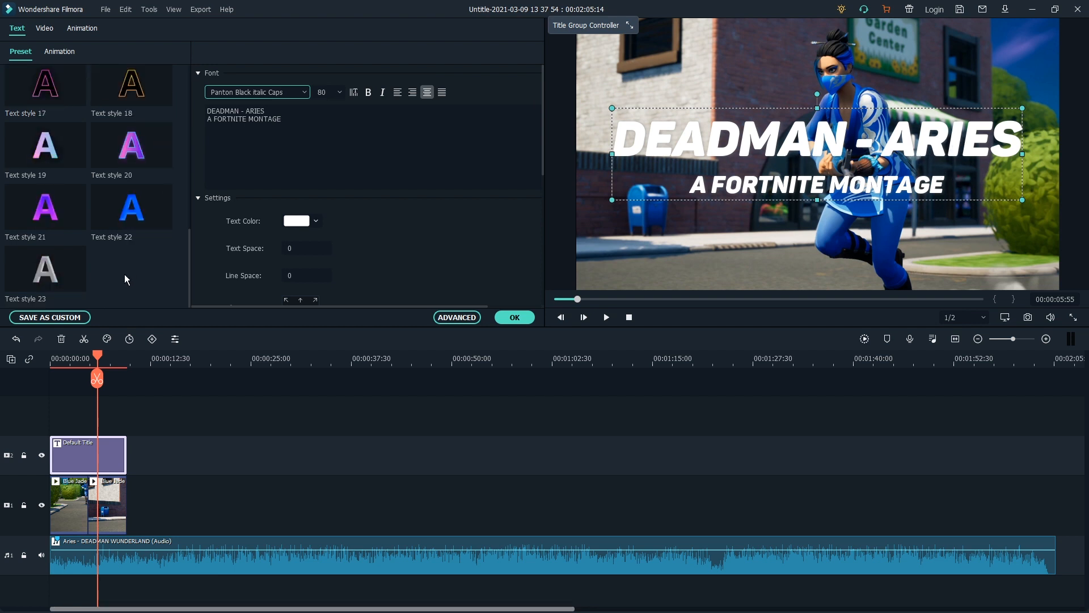
- Compare the text style presets on the title and apply Text style 2
click(131, 92)
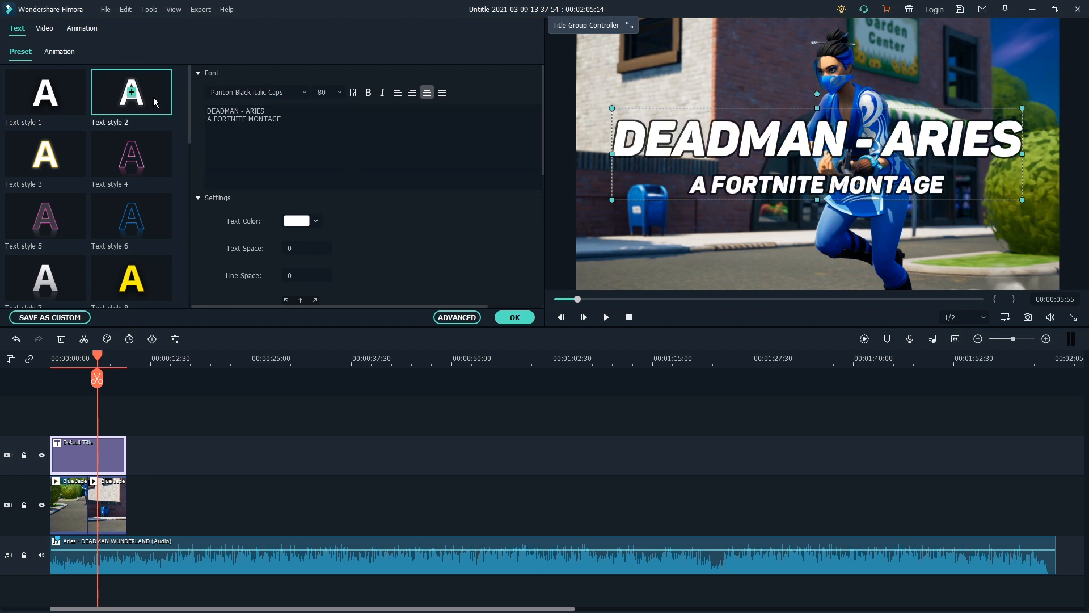
scroll(403, 227, down, 5)
scroll(409, 228, up, 5)
click(46, 92)
click(131, 92)
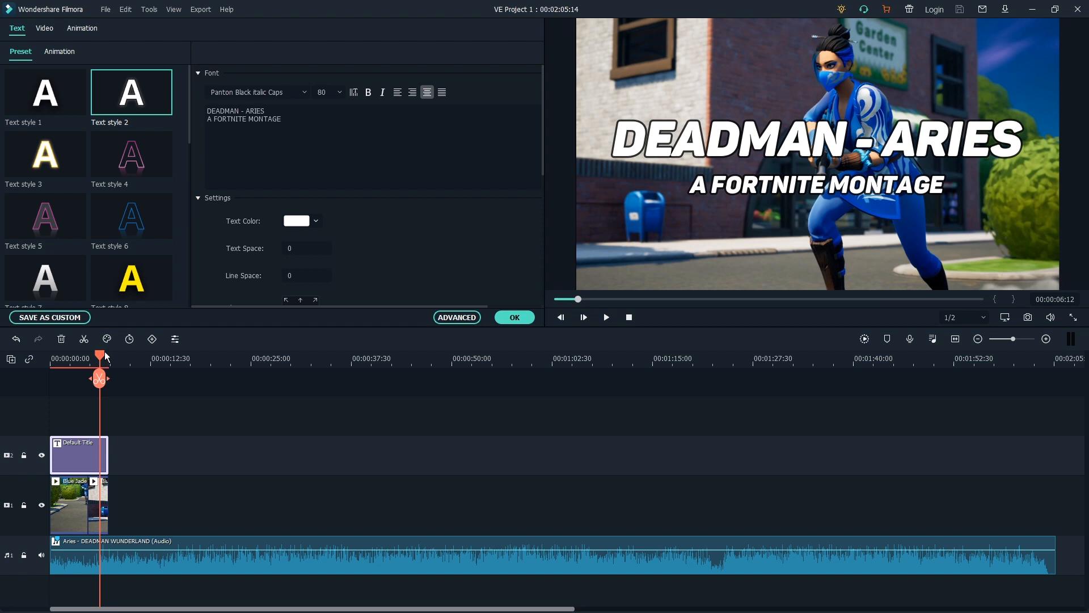
- Save the project, check the title at 00:00:05:21 and accept the title edits
drag(105, 356, 119, 361)
key(ctrl+s)
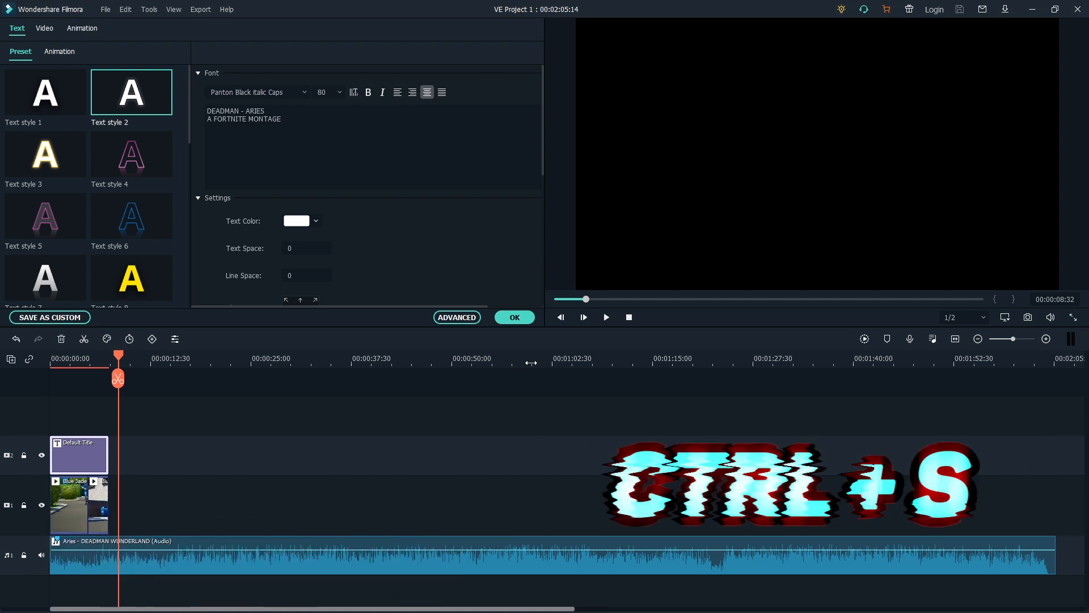
click(575, 299)
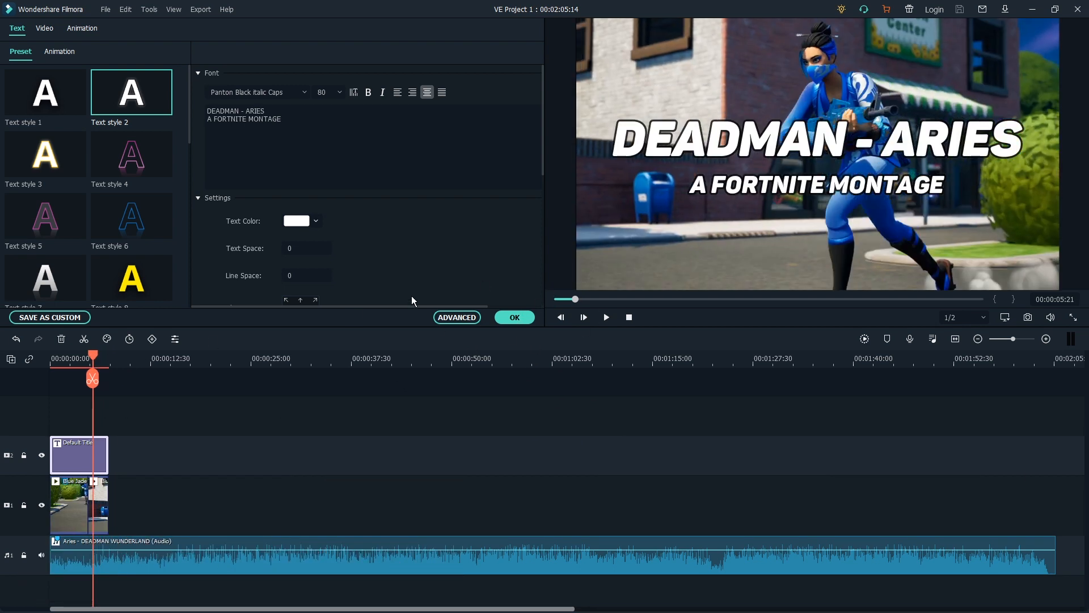
click(515, 317)
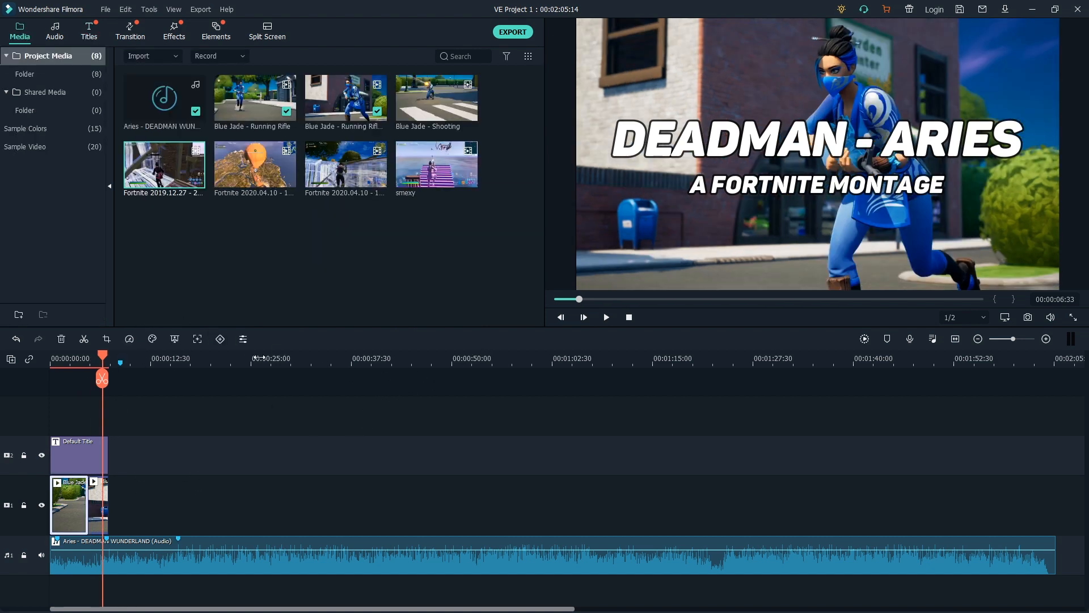
- Move the playhead to the title's end and mark a range in the smexy clip from 00:01:47:17 to just past the elimination
mouse_move(103, 398)
mouse_down()
mouse_move(156, 396)
mouse_move(99, 417)
mouse_move(107, 403)
mouse_up()
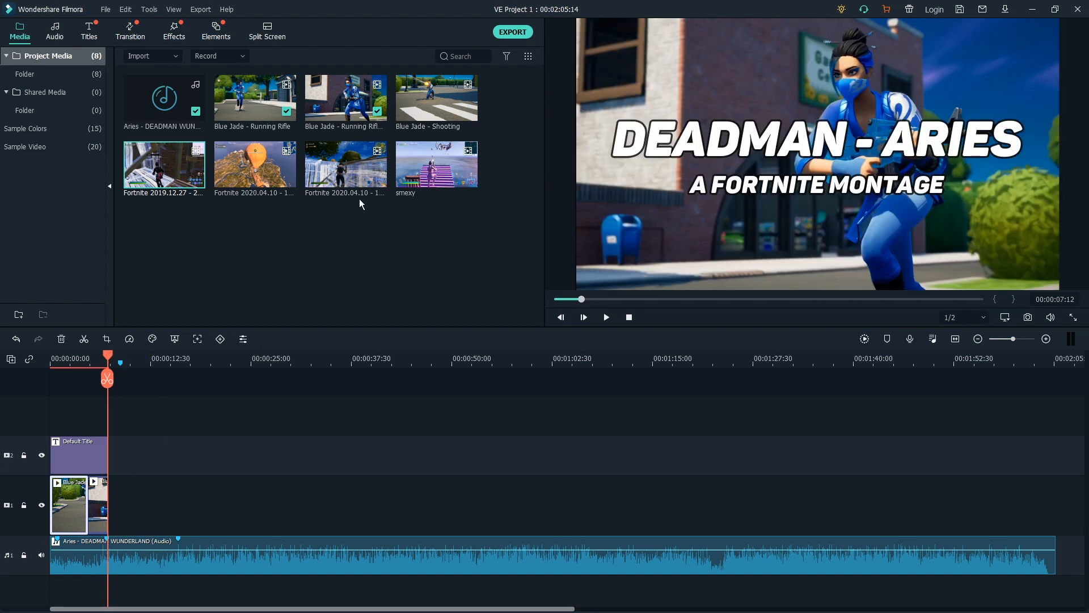
mouse_move(465, 151)
click(440, 179)
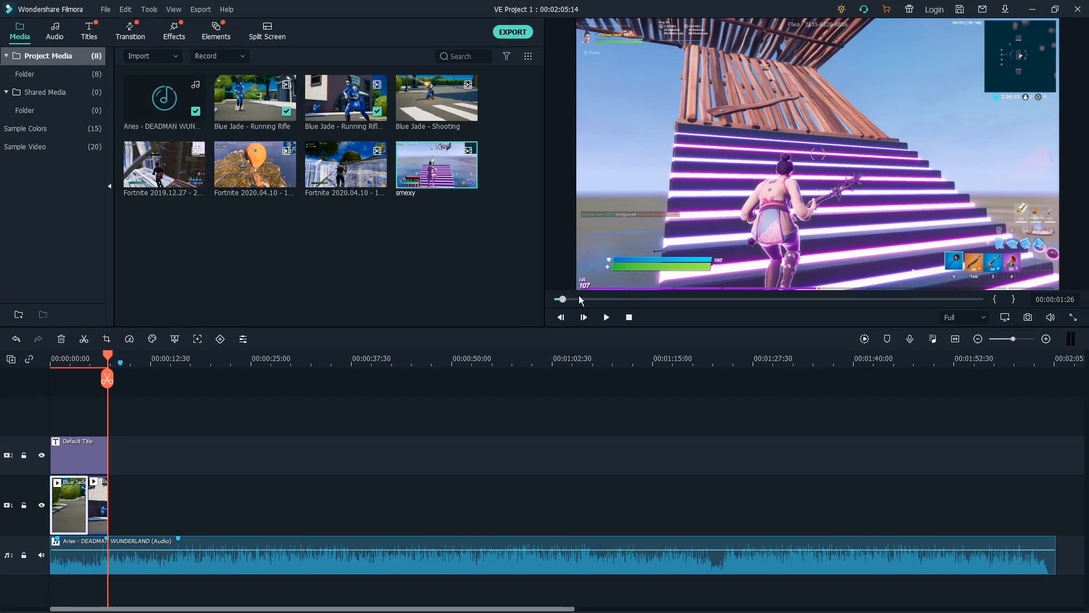
drag(563, 303, 950, 308)
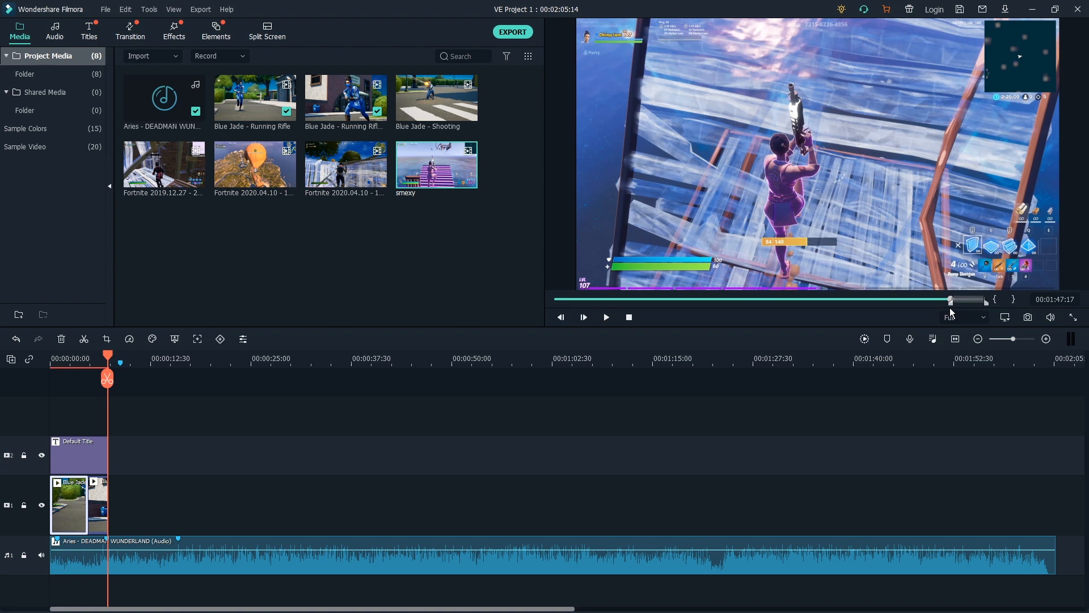
drag(958, 300, 970, 310)
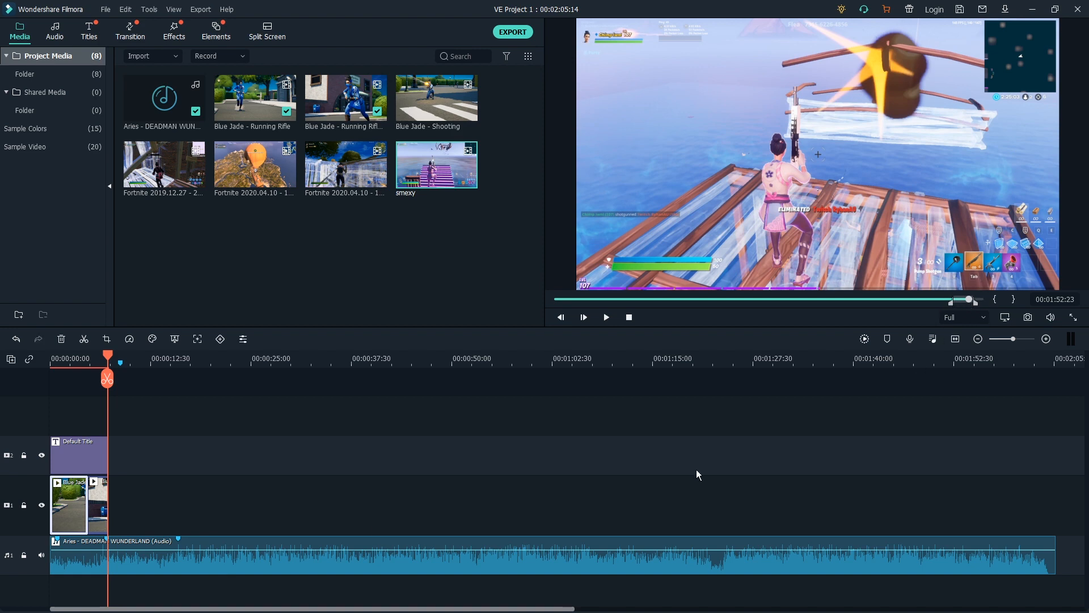
drag(969, 302, 963, 304)
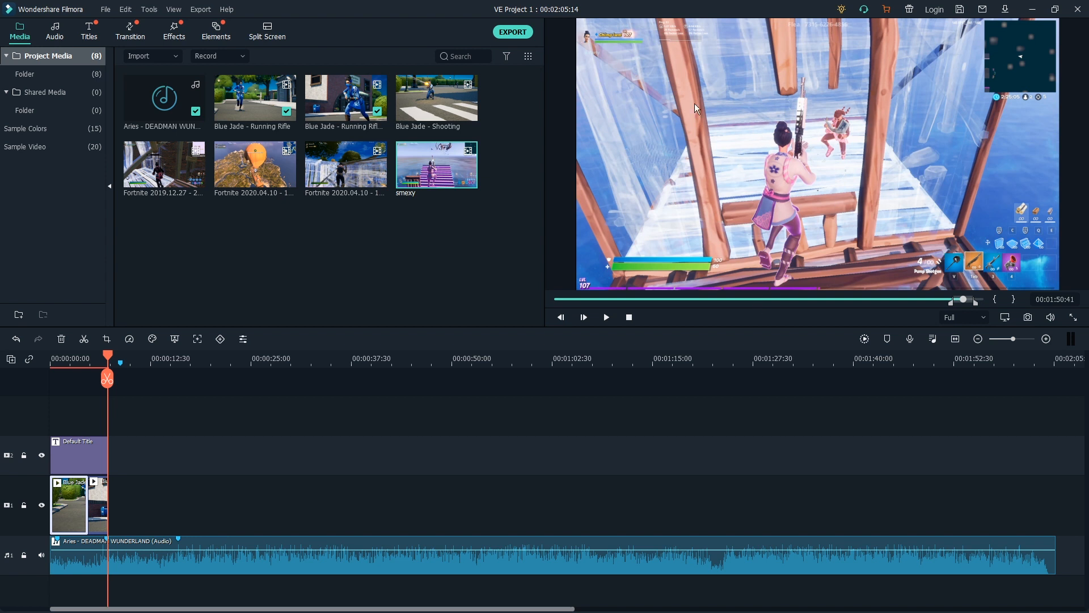
- Place the marked smexy range directly after the intro clips on the video track and play it up to the shot
drag(437, 165, 107, 509)
mouse_move(108, 361)
mouse_down()
mouse_move(137, 359)
mouse_move(114, 368)
mouse_up()
key(space)
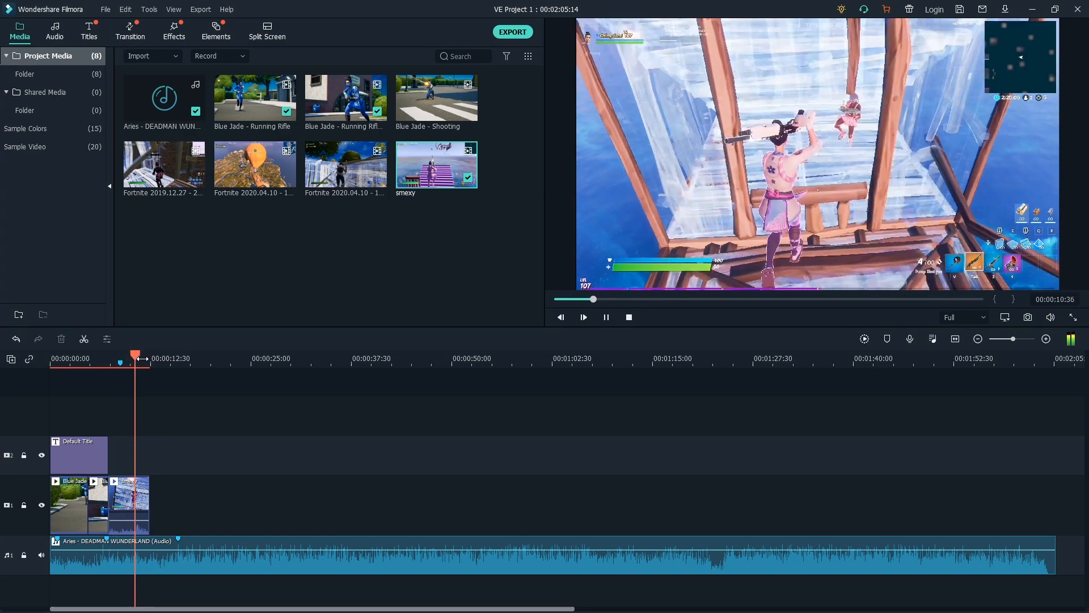
key(space)
drag(143, 355, 134, 400)
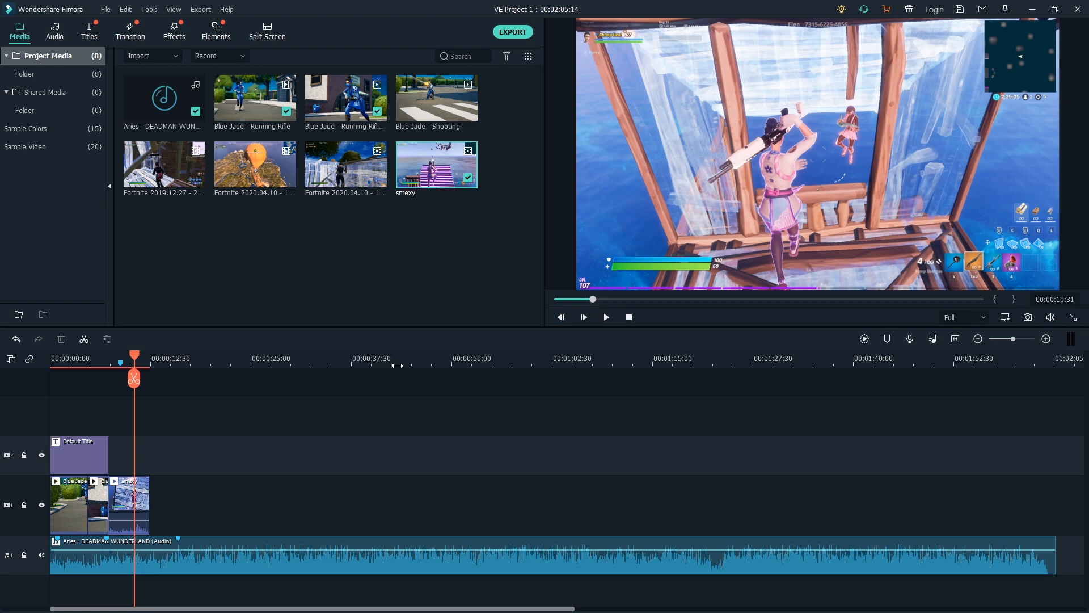
- Mark the shotgun hit at 00:00:10:48 in the smexy clip and move the clip so the hit meets the next music marker
drag(368, 365, 549, 353)
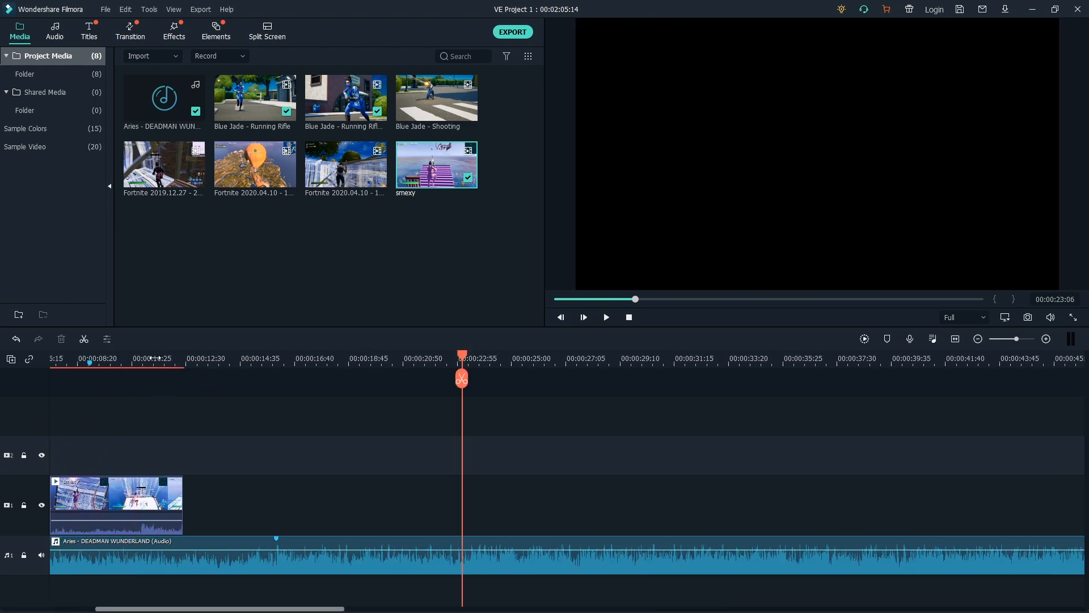
drag(155, 358, 265, 365)
drag(464, 354, 50, 392)
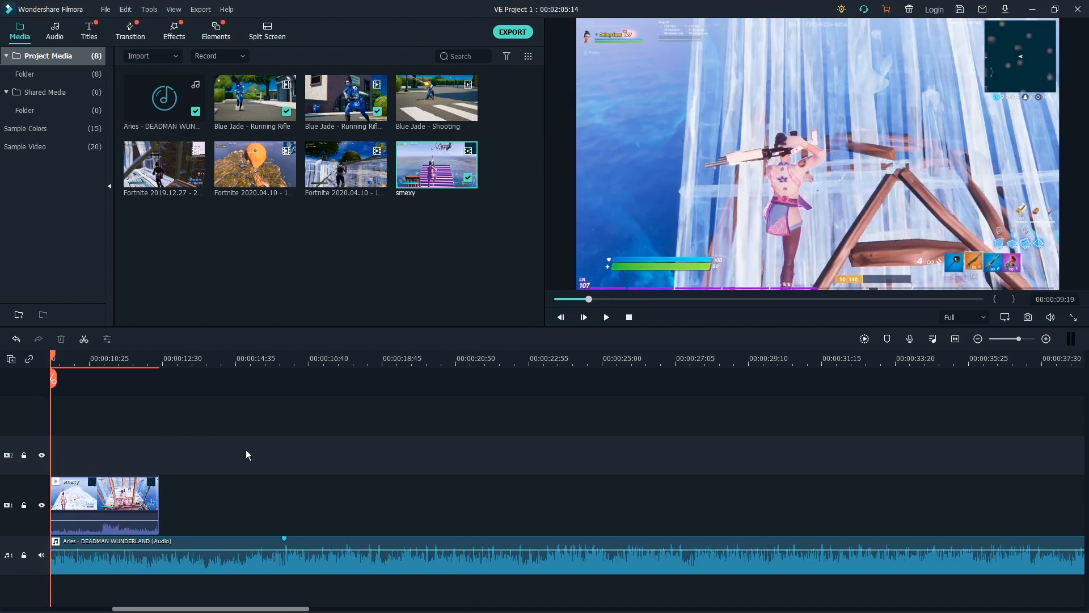
click(110, 358)
mouse_move(112, 358)
mouse_down()
mouse_move(100, 364)
mouse_move(106, 375)
mouse_up()
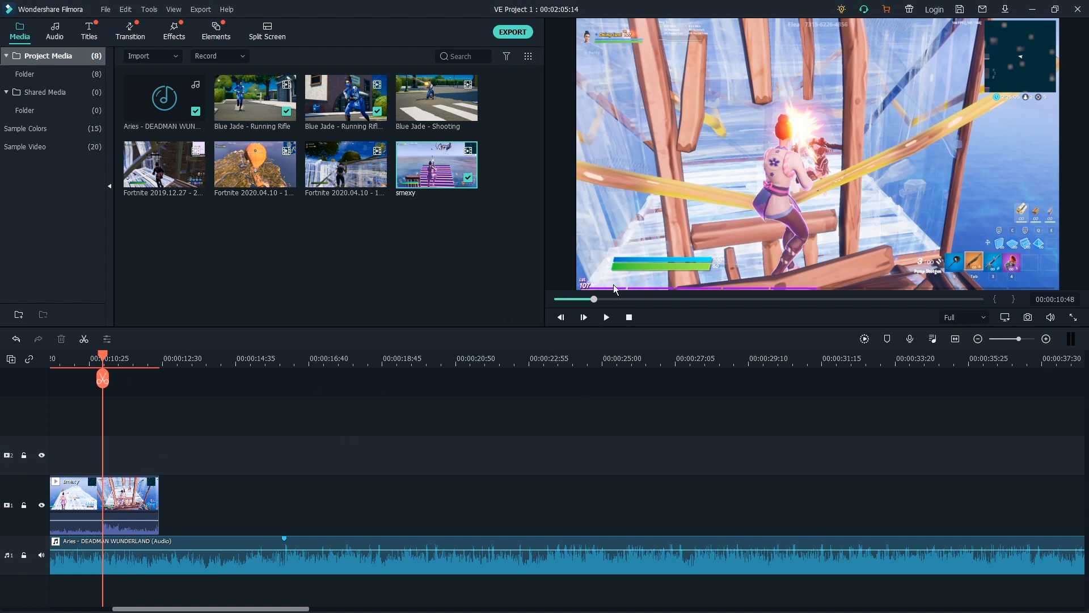
click(132, 502)
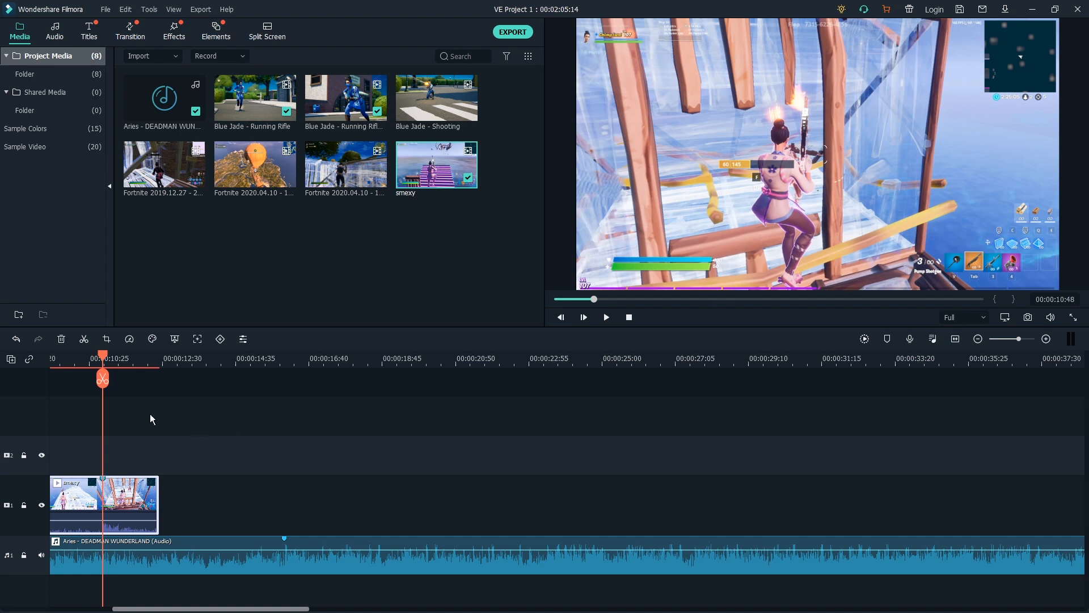
drag(84, 463, 121, 488)
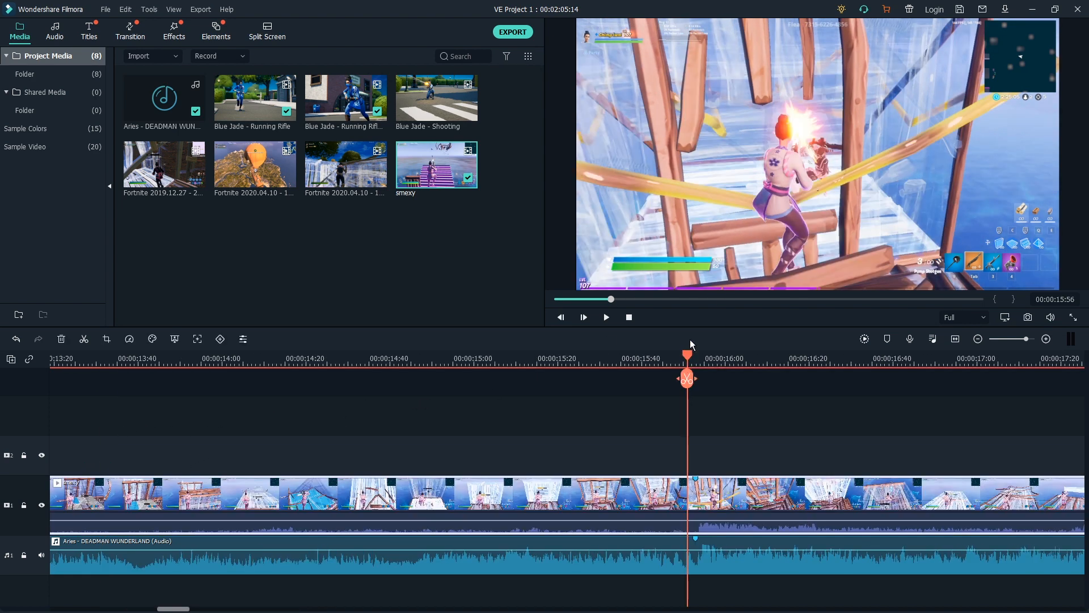
- Play the smexy clip across the music marker to check the shot's timing, and return to the clip's start
mouse_move(692, 355)
mouse_down()
mouse_move(697, 383)
mouse_move(684, 392)
mouse_move(555, 414)
mouse_move(705, 438)
mouse_move(542, 470)
mouse_move(472, 456)
mouse_move(682, 448)
mouse_move(509, 449)
mouse_move(755, 461)
mouse_move(510, 448)
mouse_up()
key(space)
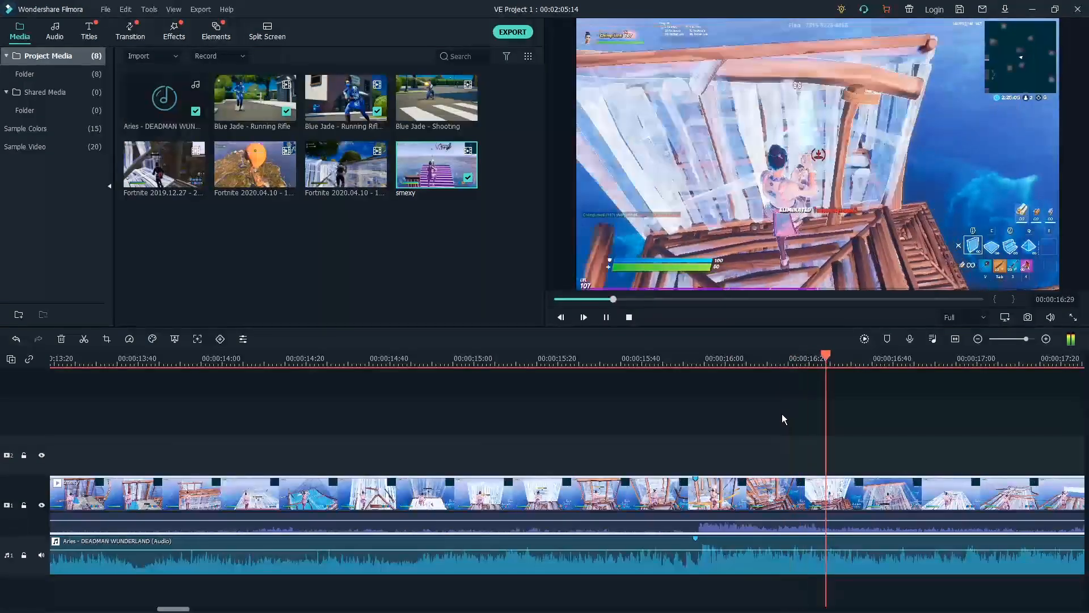
key(space)
key(ctrl+equal)
drag(530, 349, 288, 344)
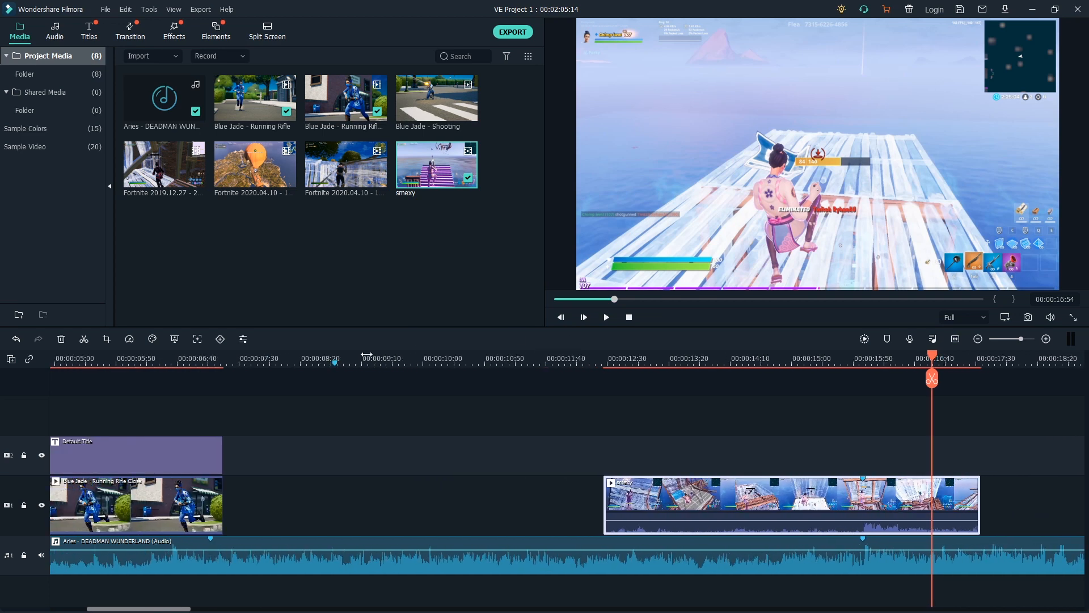
click(509, 358)
drag(511, 356, 560, 461)
- Mark an earlier range in the source smexy clip, ending at 00:01:46:21
double_click(431, 173)
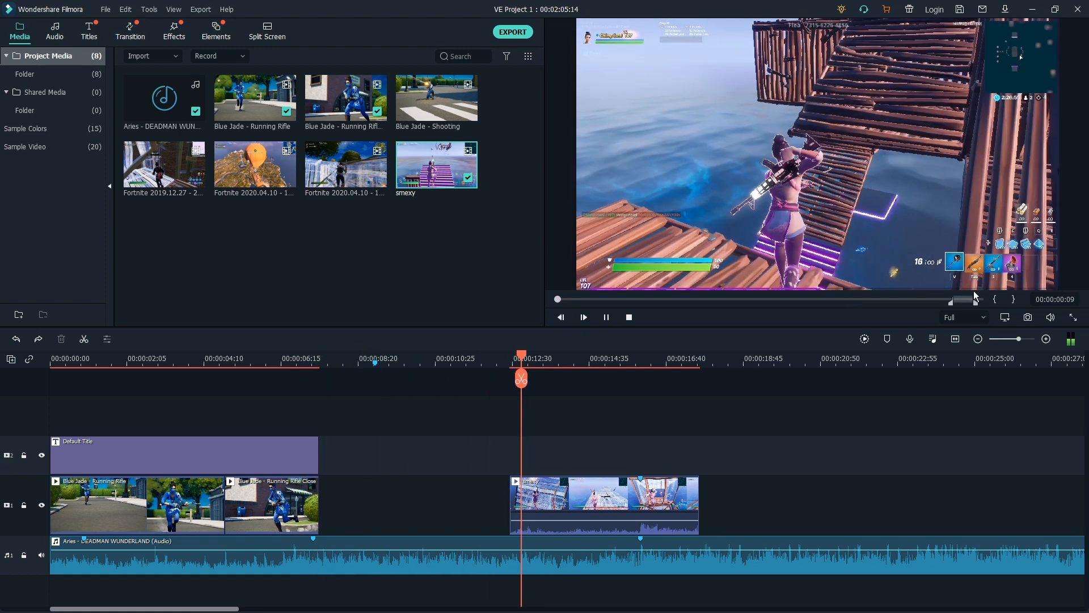
drag(561, 301, 908, 305)
key(i)
drag(913, 295, 949, 311)
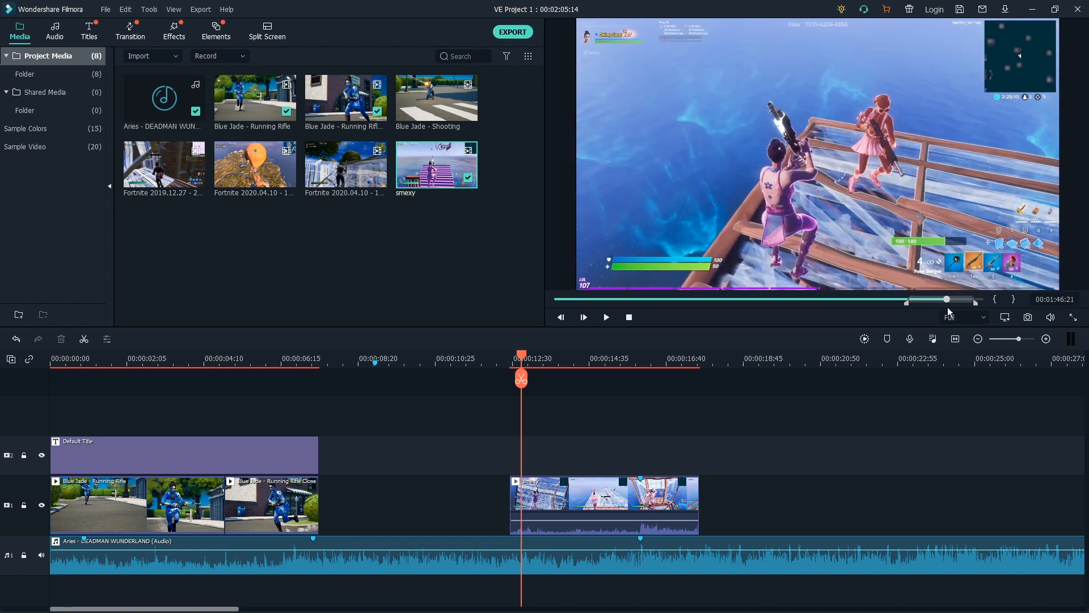
key(o)
- Trim the new smexy range to fill the gap between the intro and the aligned gameplay clip, and play it back
drag(862, 205, 324, 461)
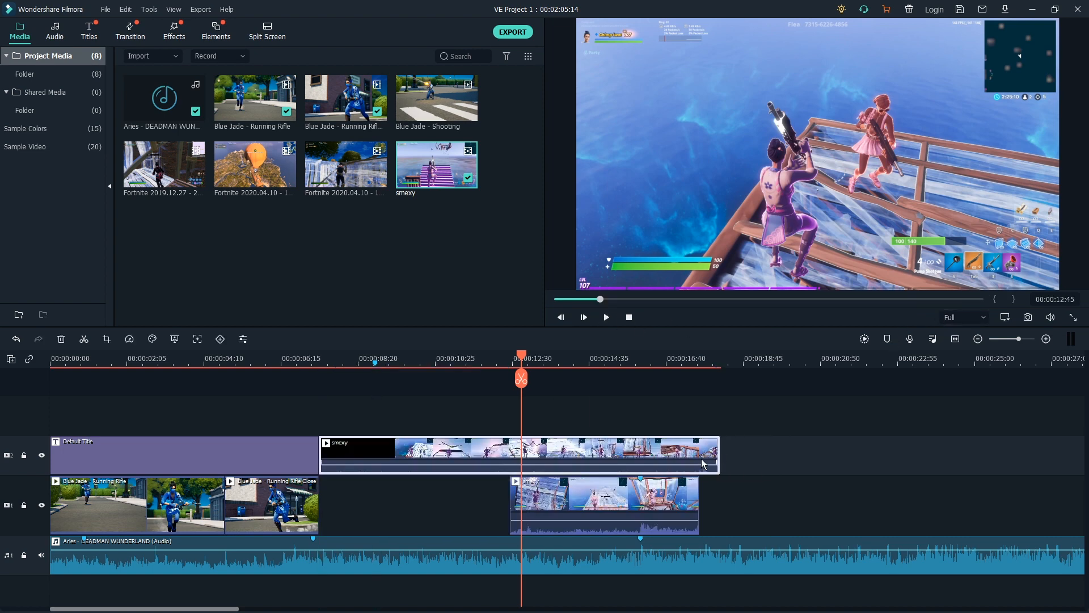
drag(720, 452, 424, 506)
drag(527, 361, 306, 417)
key(space)
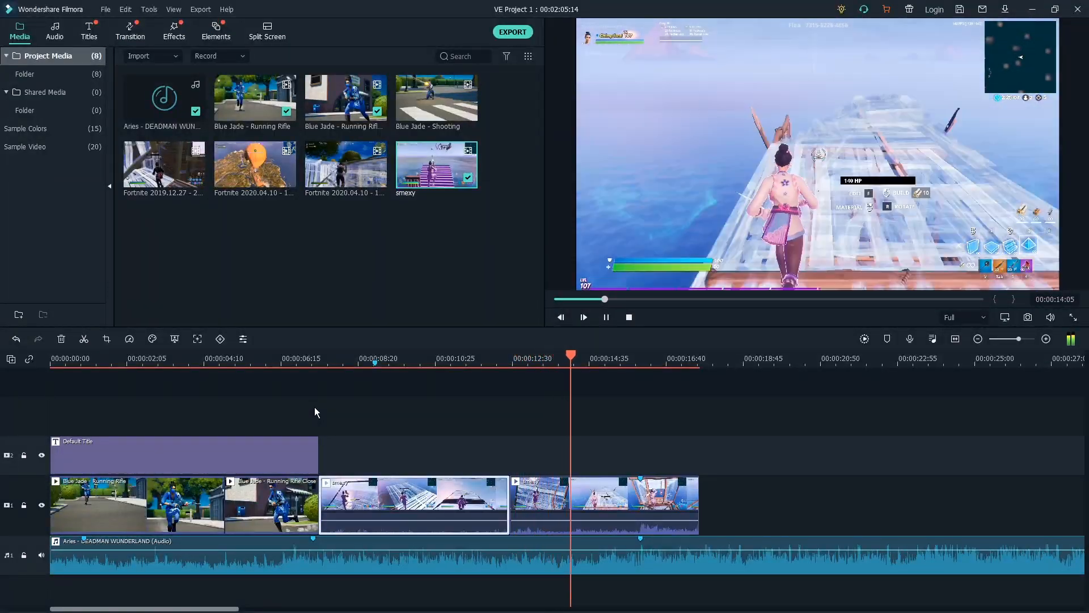
key(space)
- Find the moment just after the shot in the second smexy clip and split the clip at 00:00:16:05
drag(659, 354, 638, 438)
key(space)
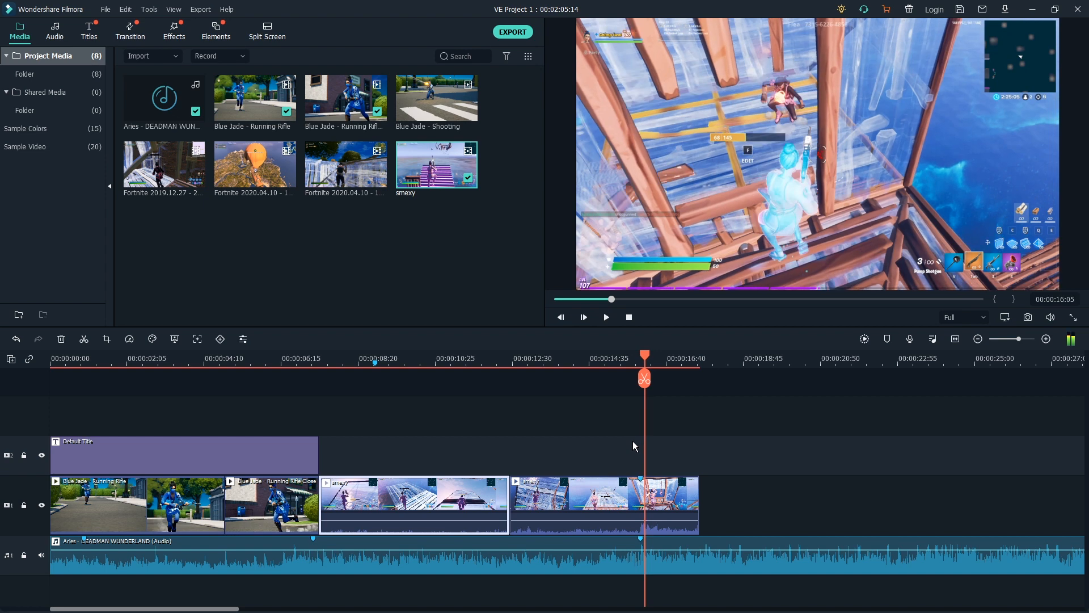
key(space)
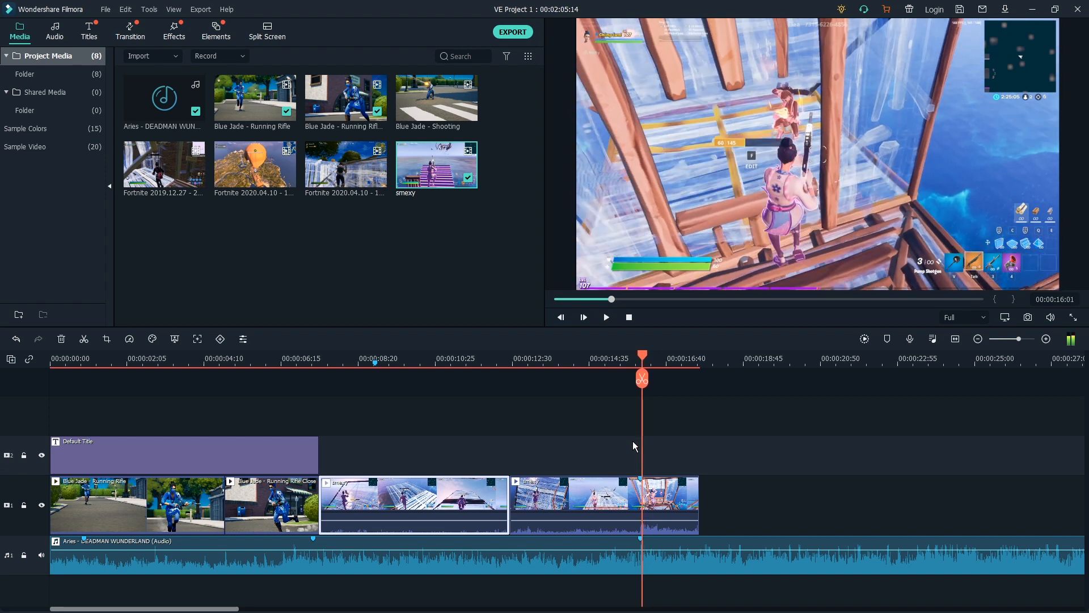
key(space)
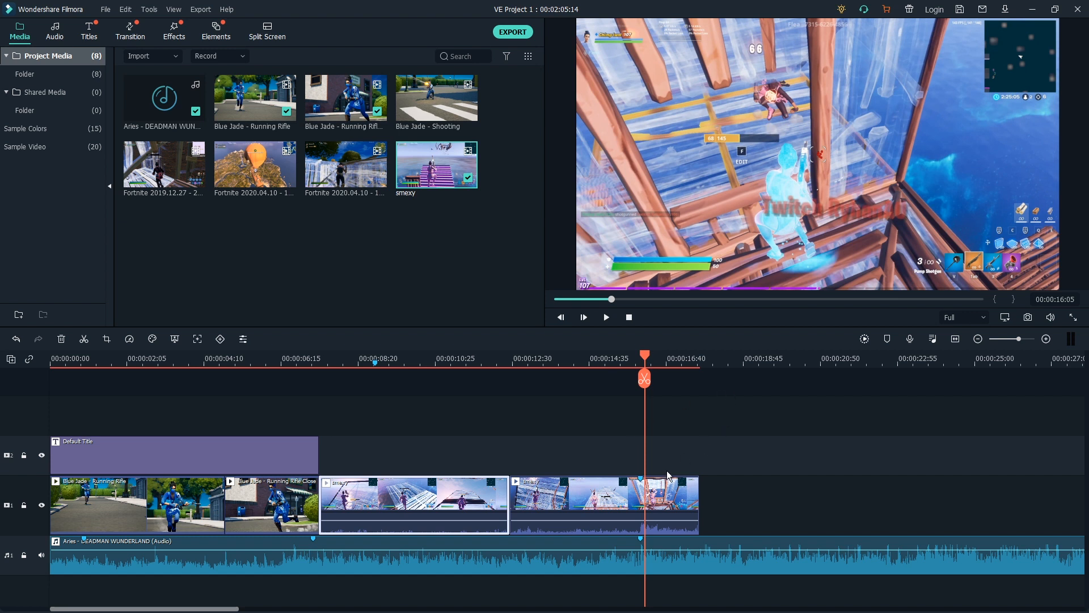
click(663, 499)
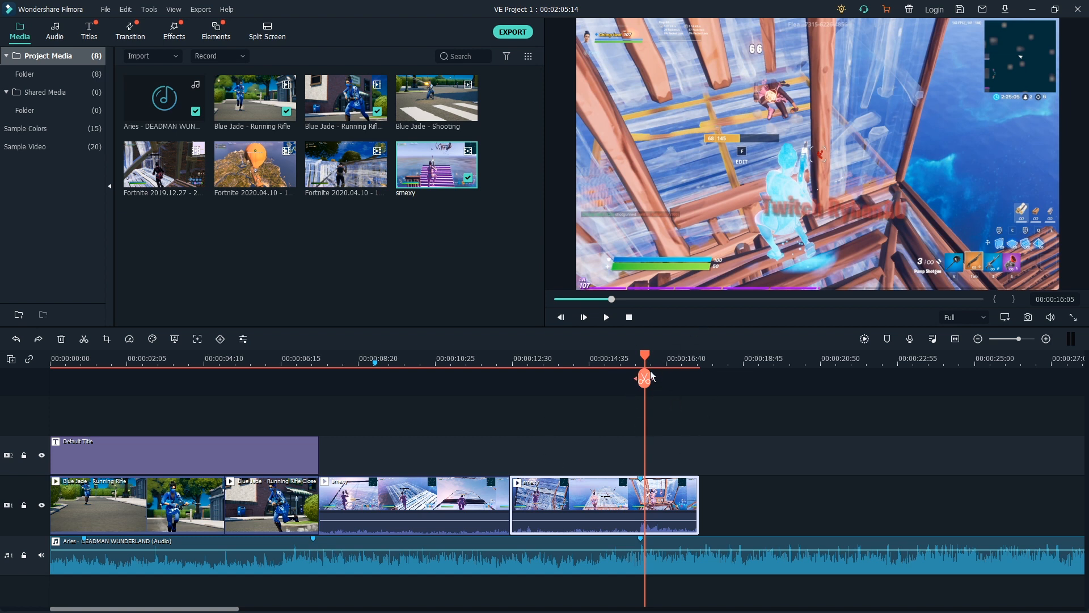
click(645, 379)
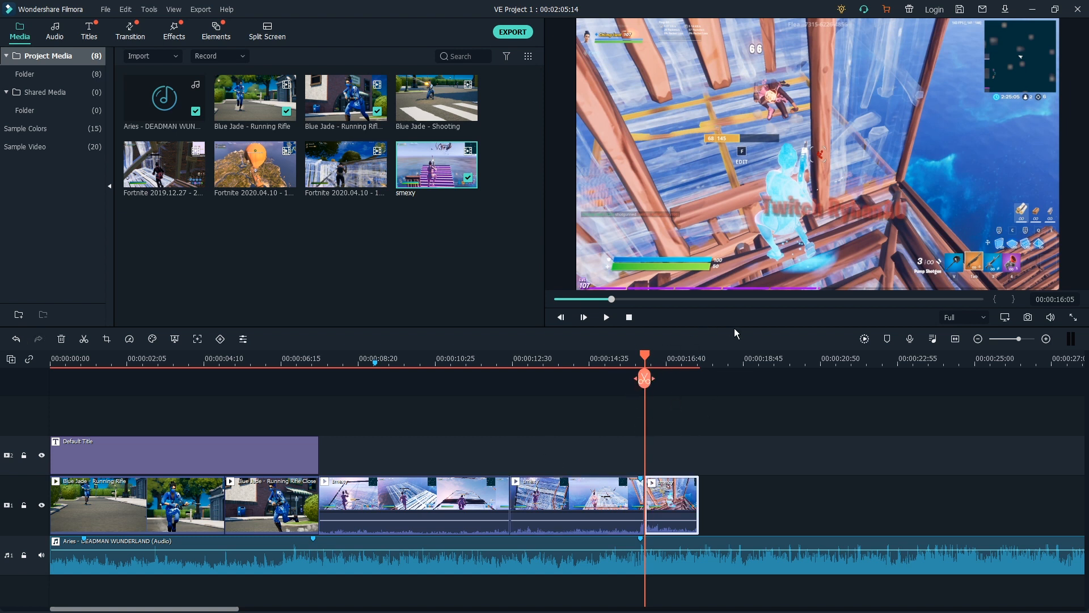
- Slow the smexy part after the split to 0.5x and play back the transition into it
drag(647, 356, 648, 414)
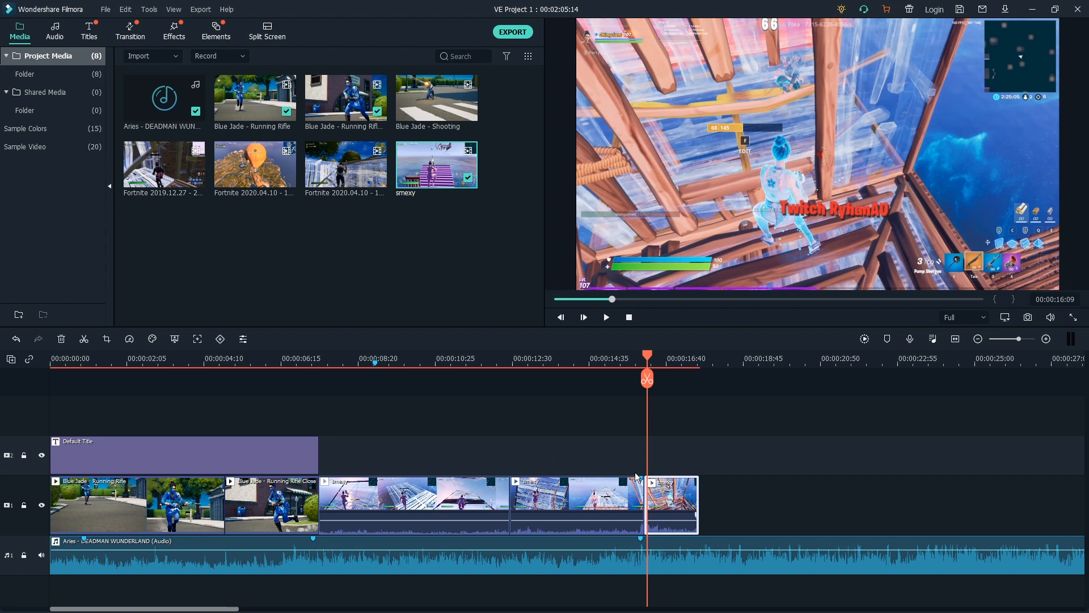
click(129, 339)
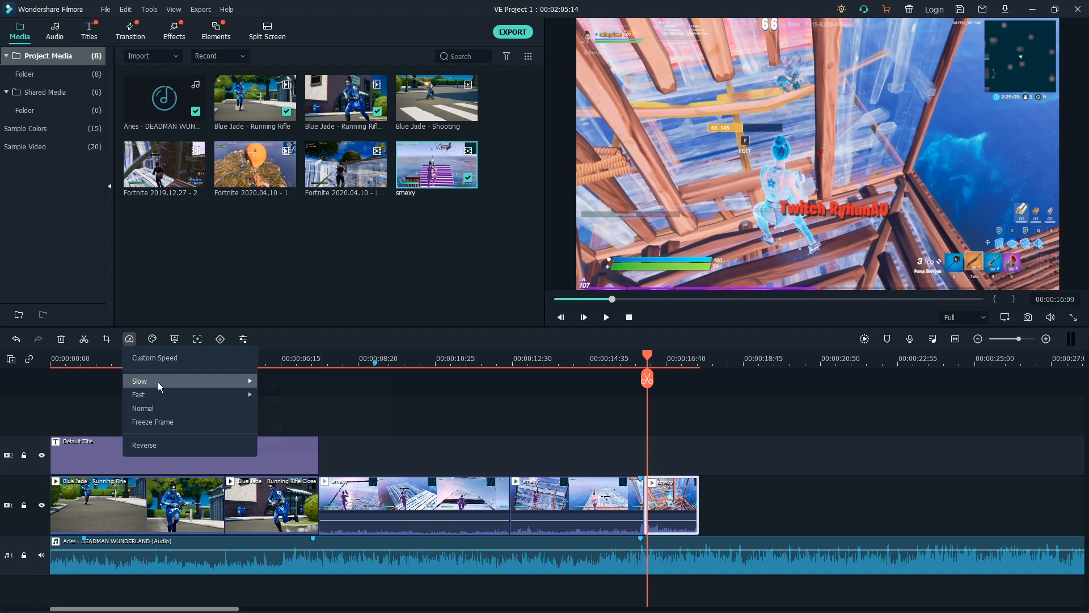
mouse_move(210, 386)
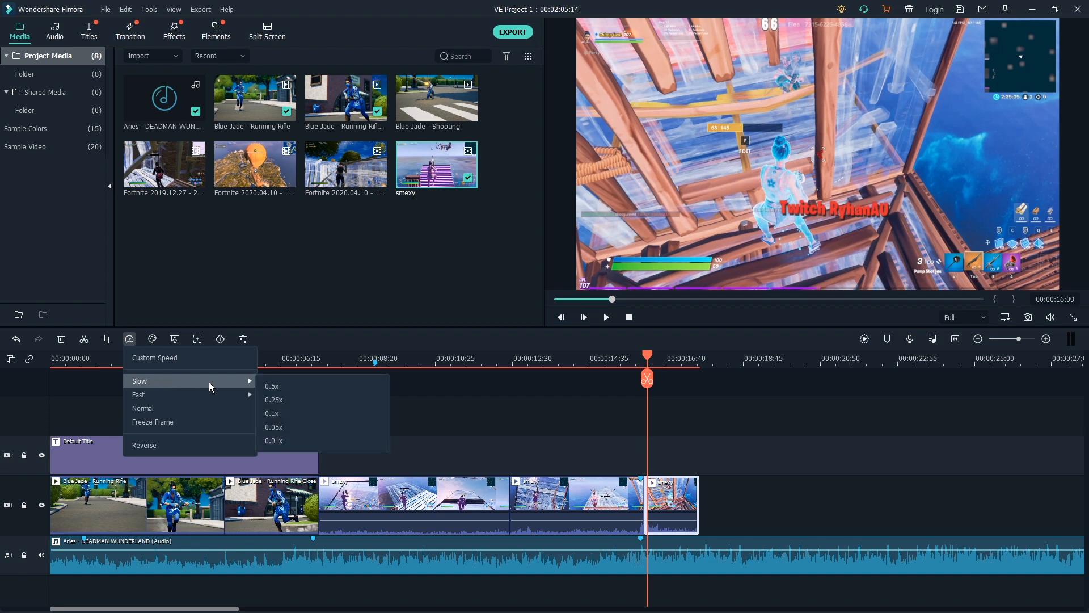
click(281, 388)
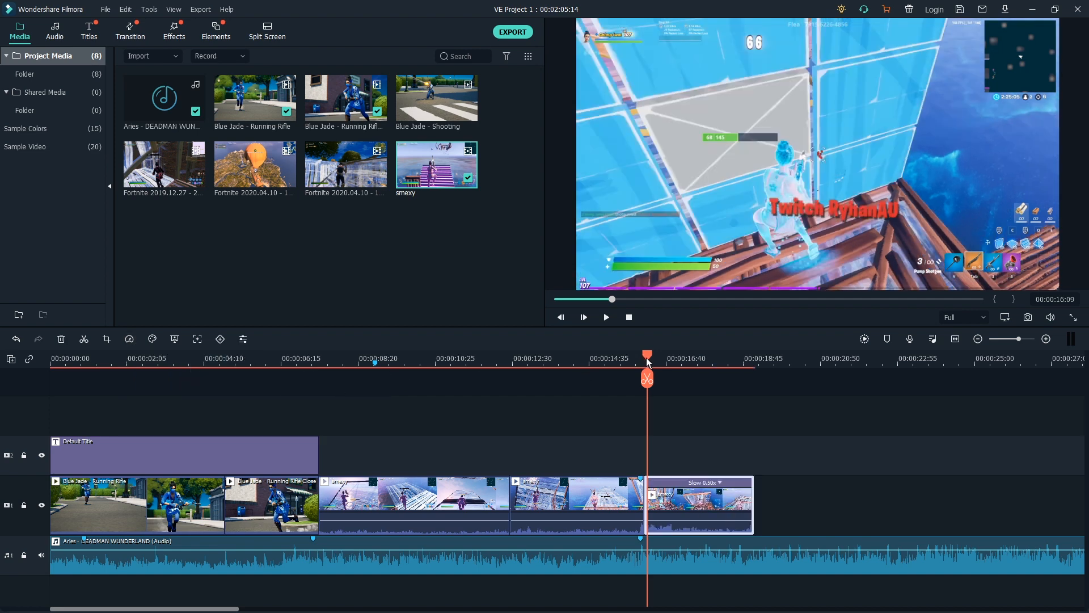
drag(651, 359, 550, 362)
key(space)
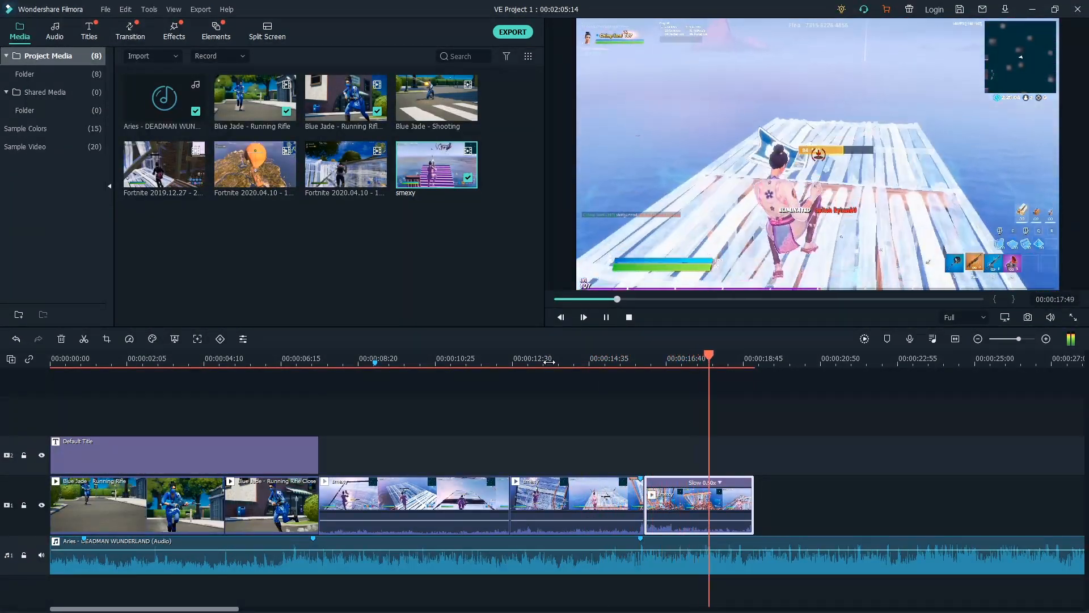
drag(743, 404, 730, 512)
drag(734, 509, 643, 405)
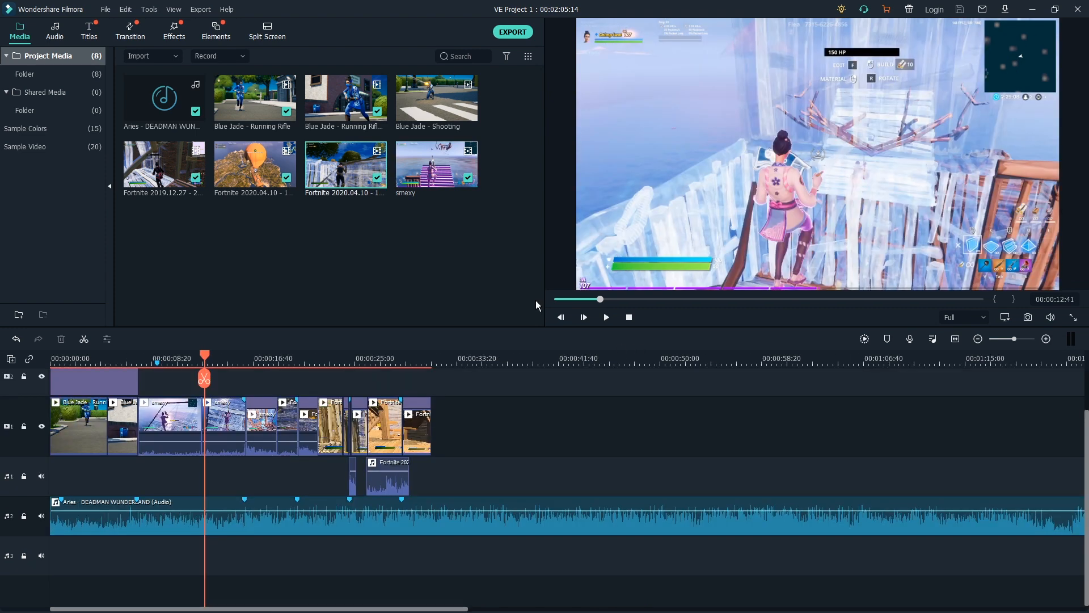
- Play back the assembled montage through the later gameplay clips and return to 00:00:24:15
drag(225, 358, 267, 463)
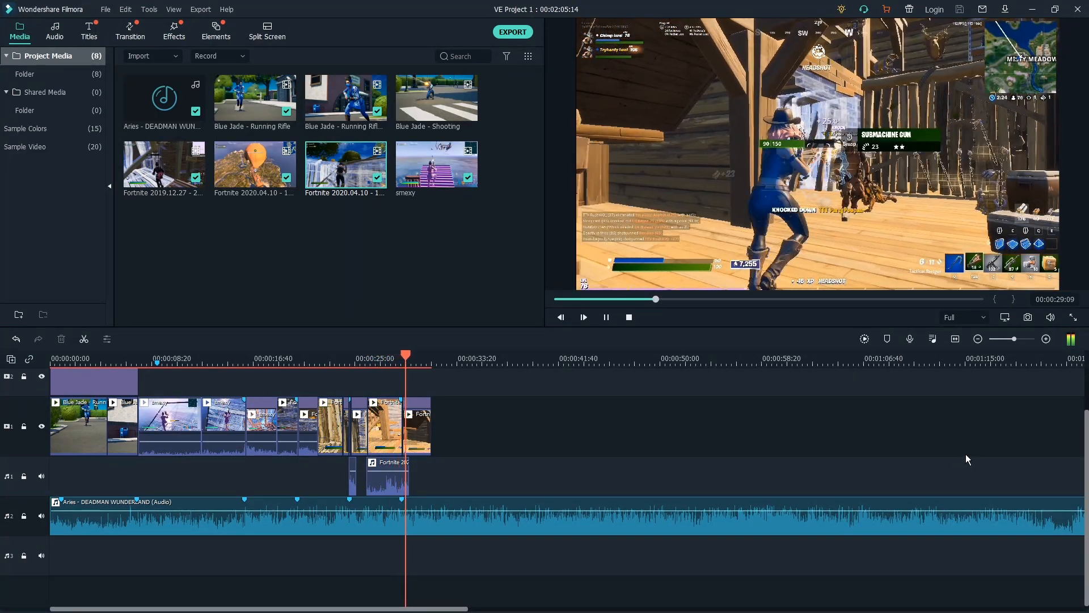
click(429, 357)
drag(429, 356, 345, 436)
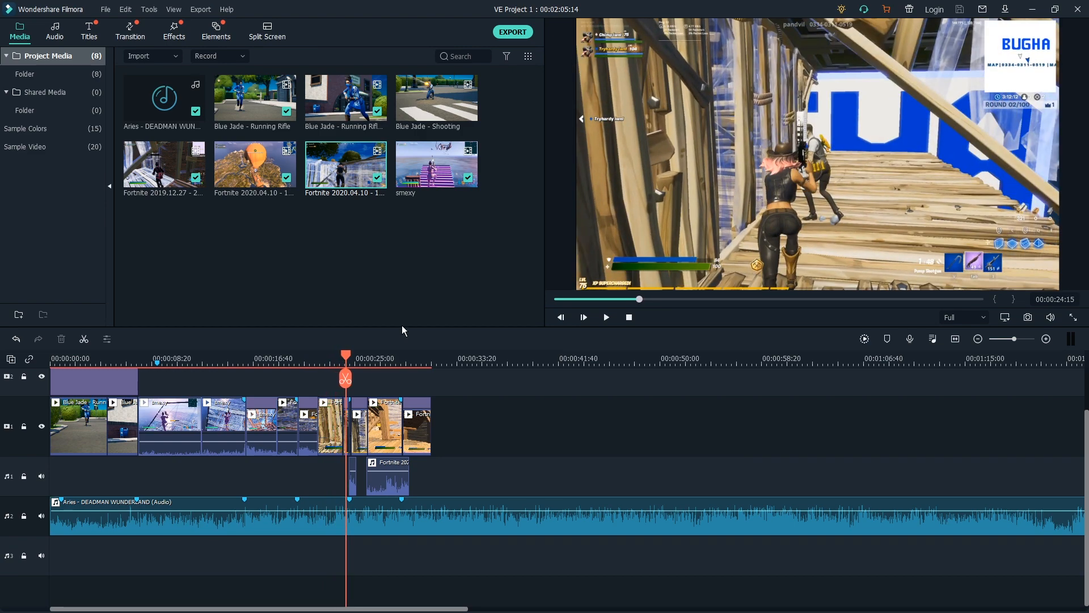
- Examine the 0.5x and 0.25x slow-motion segments of the 10.13.42.02 gameplay between 00:00:24:15 and 00:00:25:10
drag(457, 358, 1085, 341)
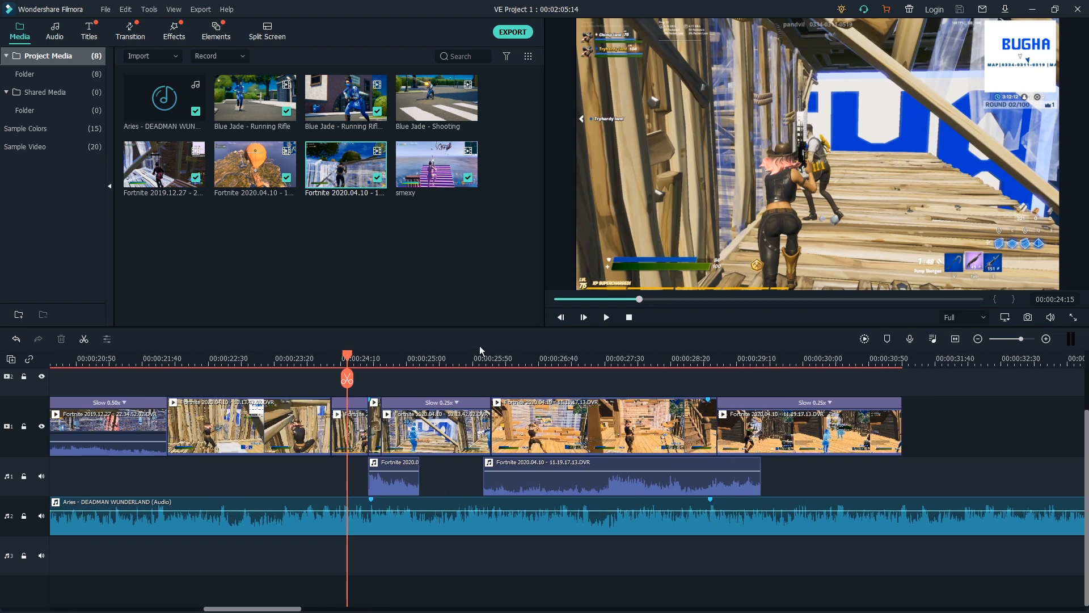
drag(521, 362, 785, 362)
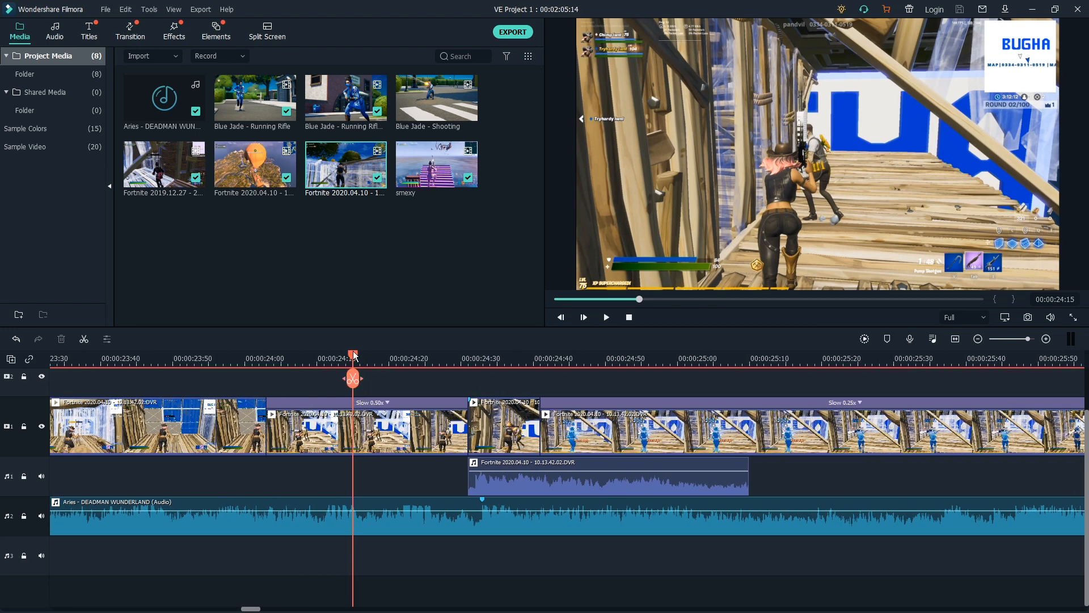
click(376, 432)
drag(352, 356, 747, 423)
drag(700, 359, 989, 379)
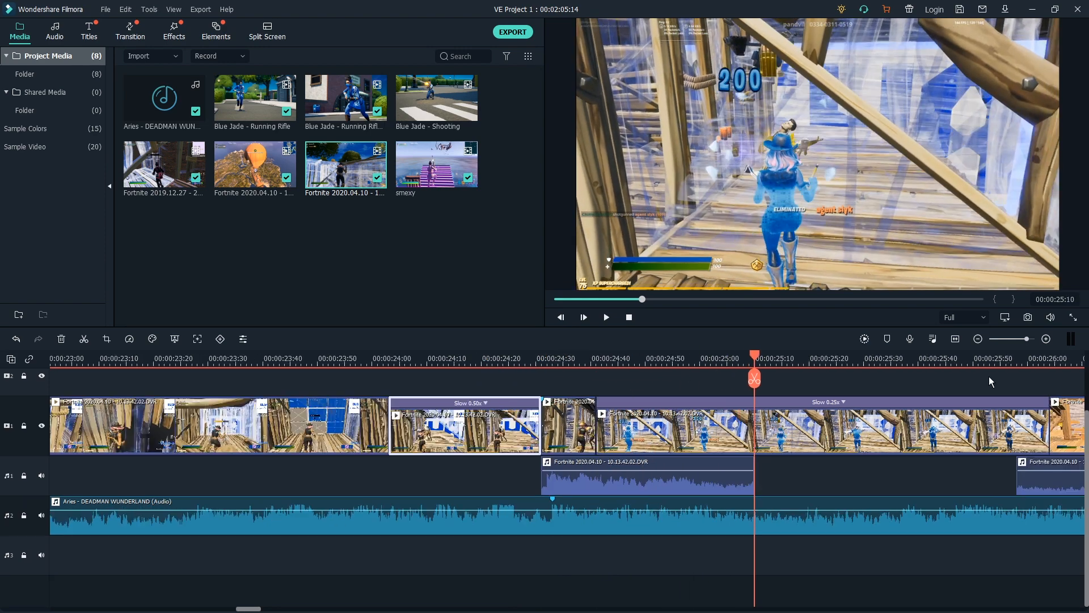
- Examine the 11.19.17.13 gameplay clip at 00:00:26:29 and how its separate audio runs past the next music marker
drag(869, 379, 385, 380)
click(710, 380)
drag(710, 380, 467, 367)
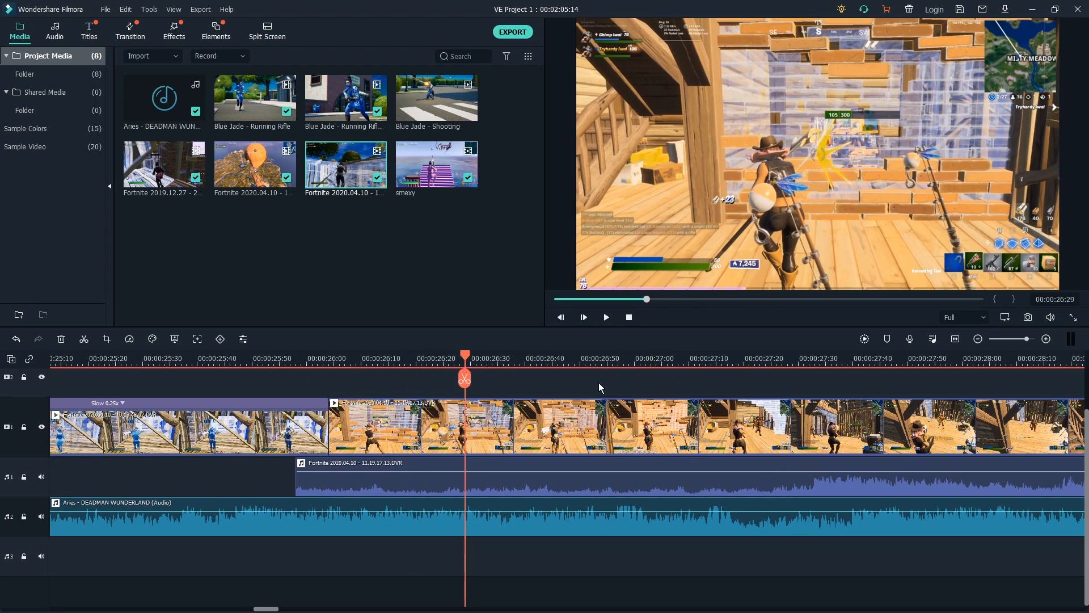
drag(573, 372, 615, 377)
click(636, 470)
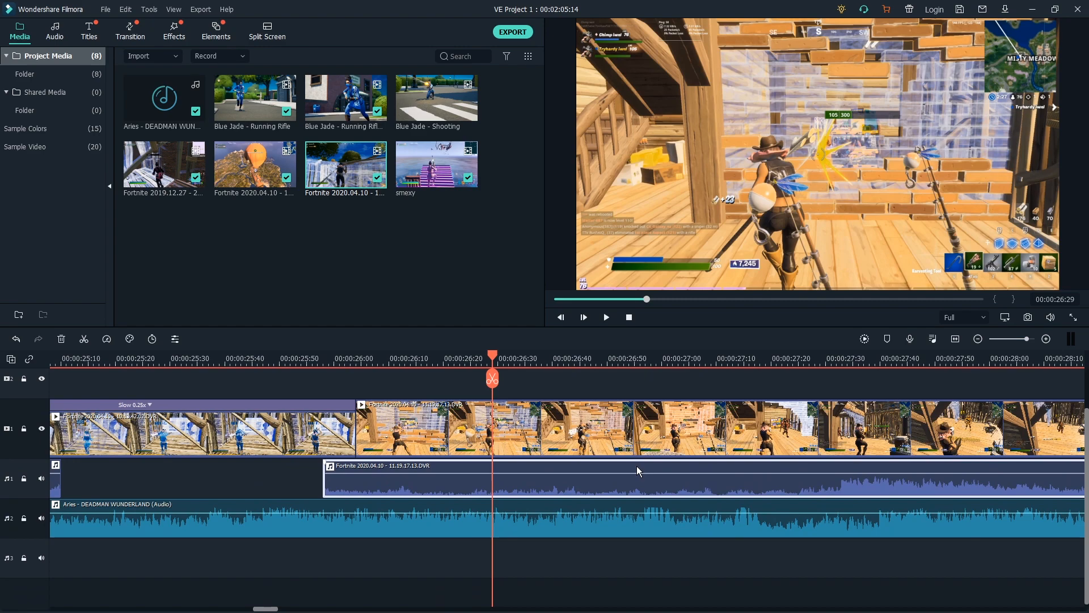
scroll(637, 470, right, 5)
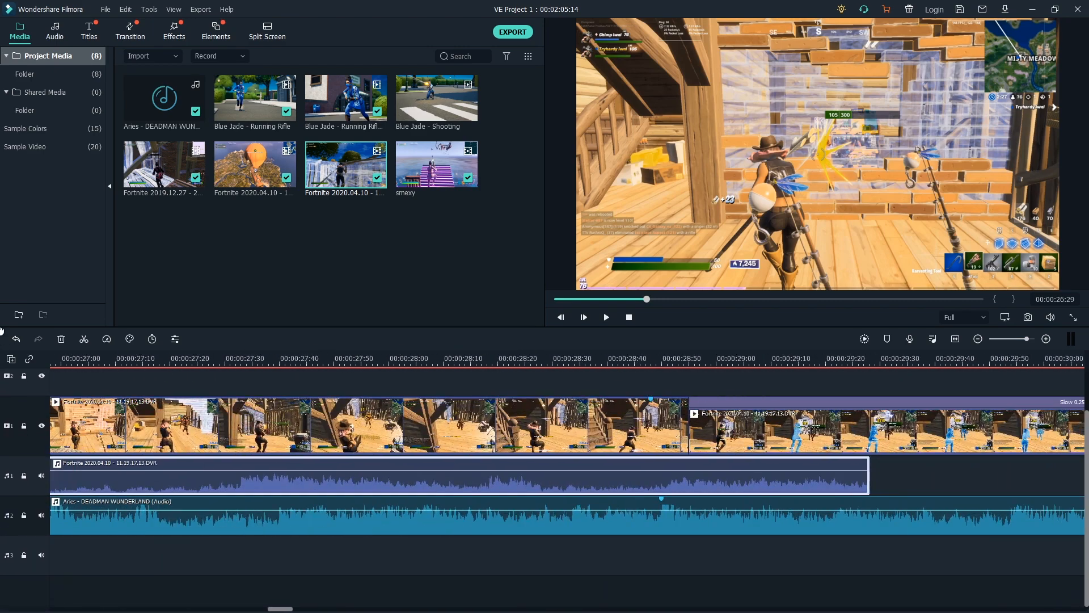
scroll(442, 337, left, 5)
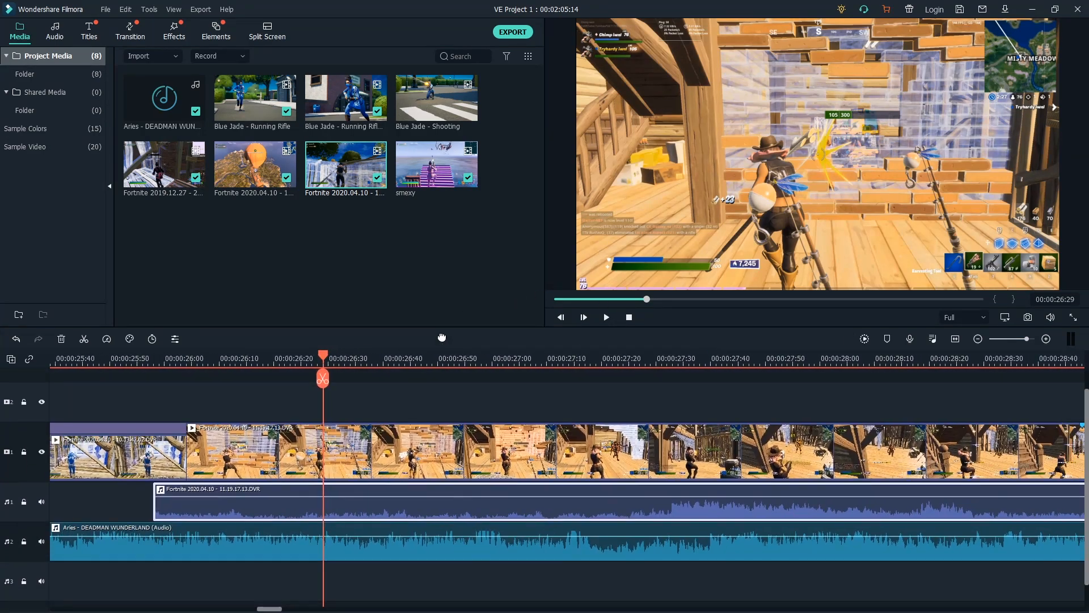
scroll(448, 405, right, 3)
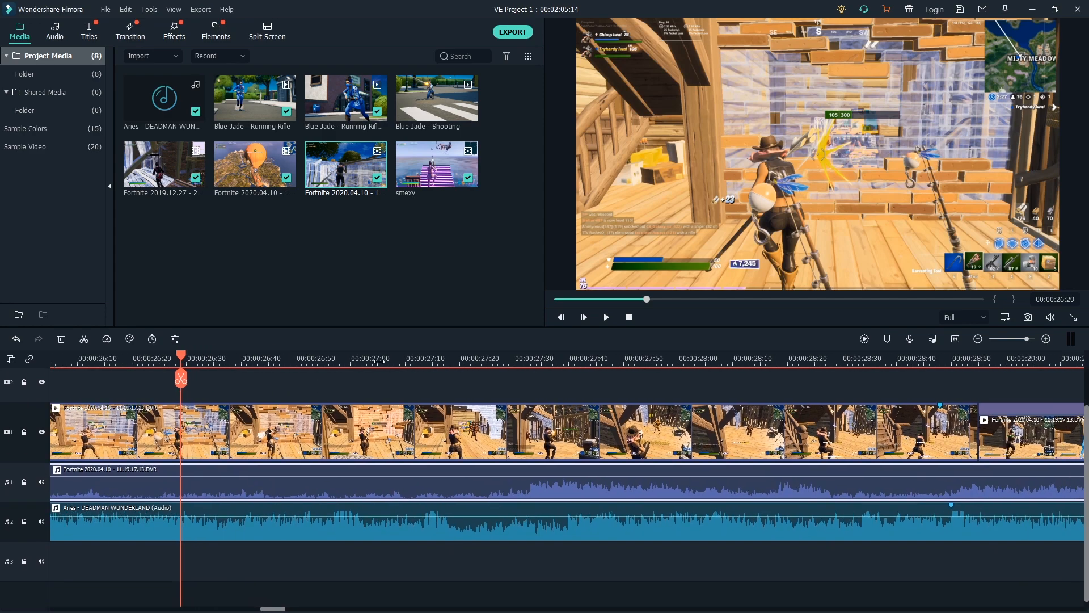
scroll(406, 359, down, 5)
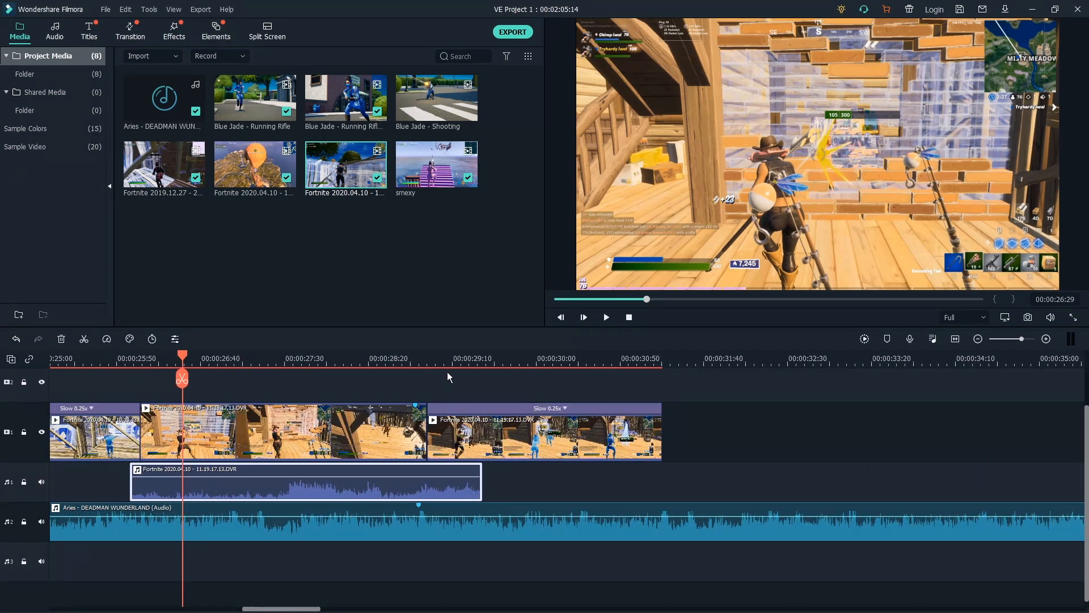
- Scrub through the rest of the 11.19.17.13 gameplay and its closing 0.25x slow-motion segment
click(391, 363)
drag(391, 358, 631, 397)
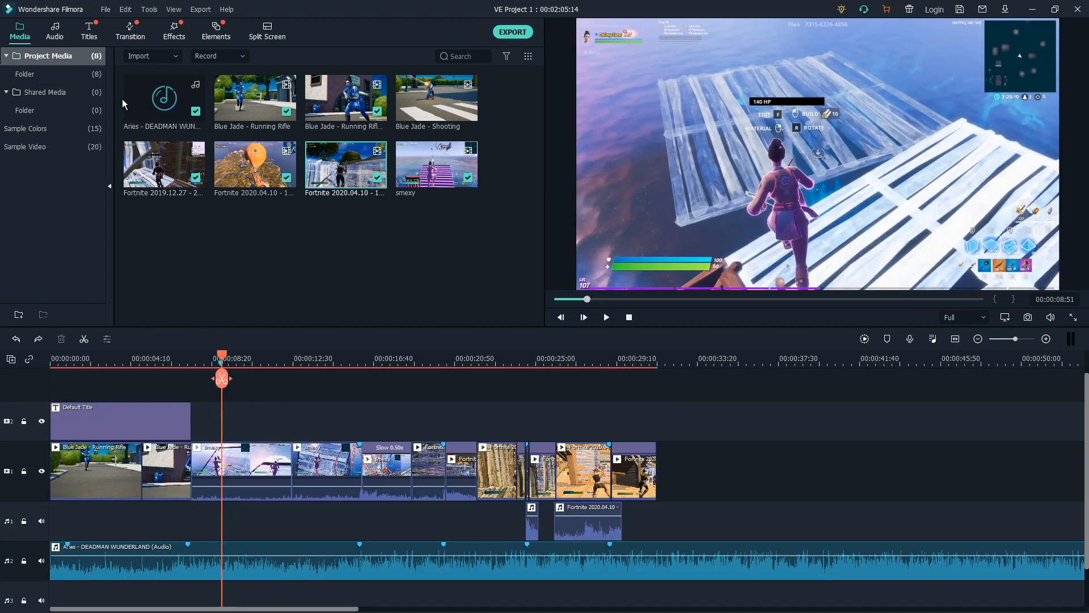
- Add the Box Flip 1 transition between the second Blue Jade intro clip and the first smexy clip
click(131, 30)
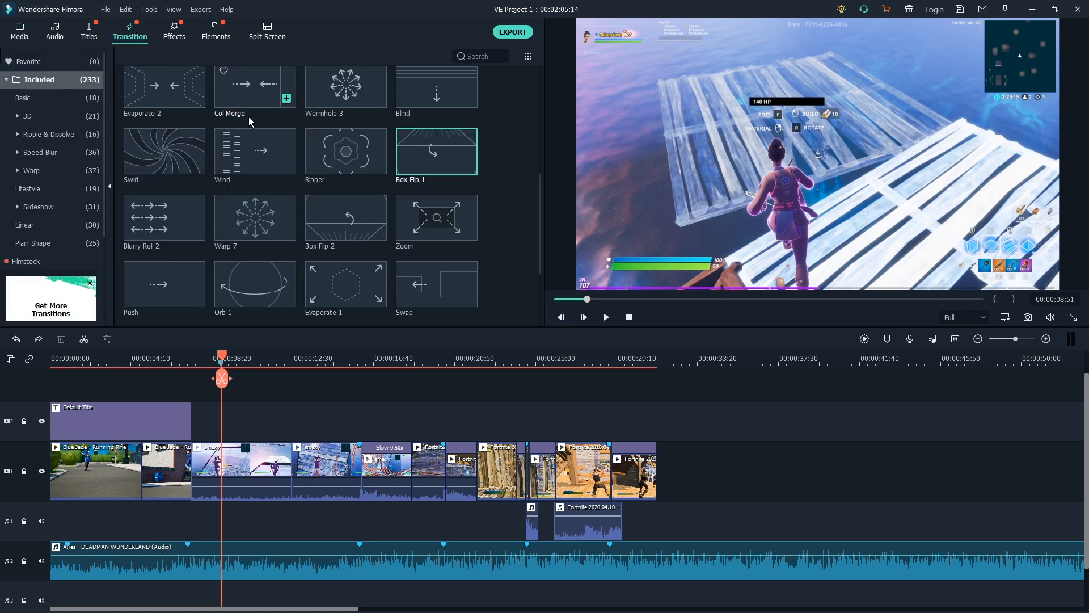
scroll(349, 178, up, 3)
scroll(318, 174, down, 5)
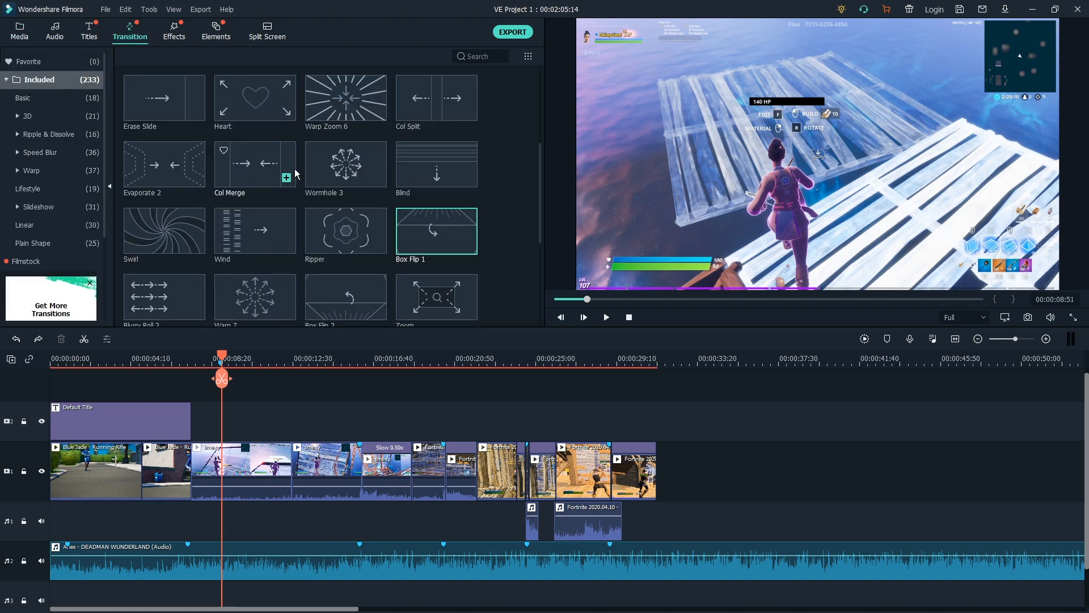
scroll(399, 204, up, 5)
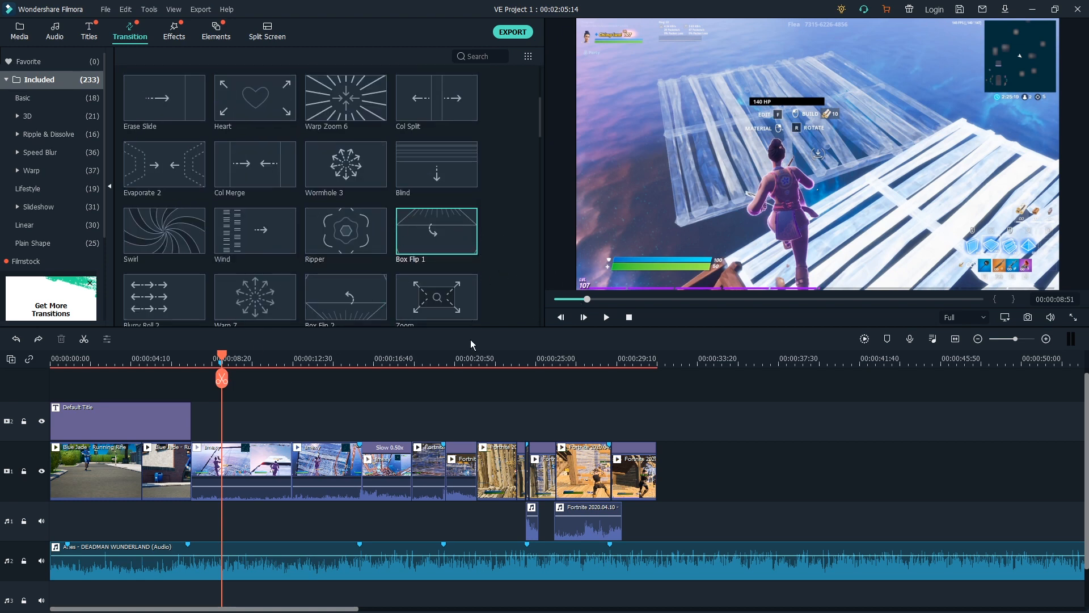
click(434, 230)
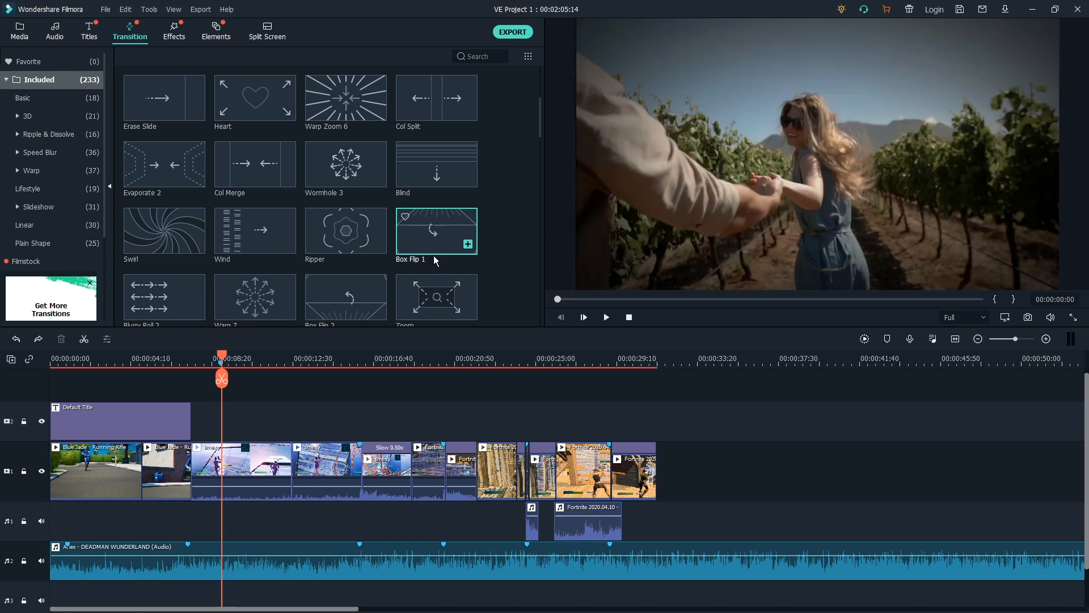
click(452, 245)
drag(442, 233, 191, 472)
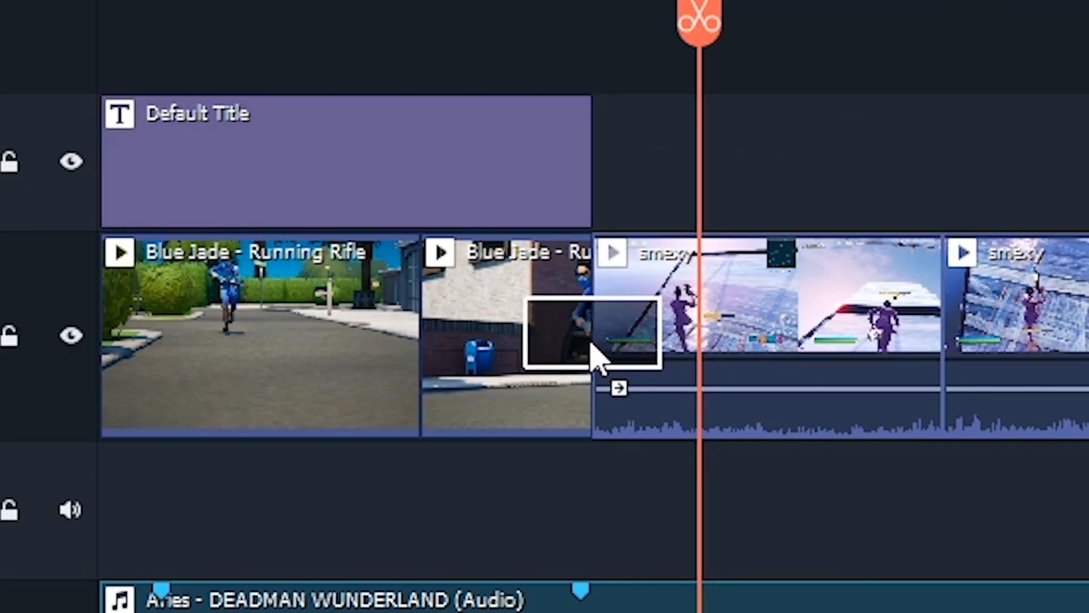
mouse_move(586, 344)
mouse_down()
mouse_move(596, 353)
mouse_move(584, 340)
mouse_move(608, 335)
mouse_move(542, 325)
mouse_move(591, 342)
mouse_up()
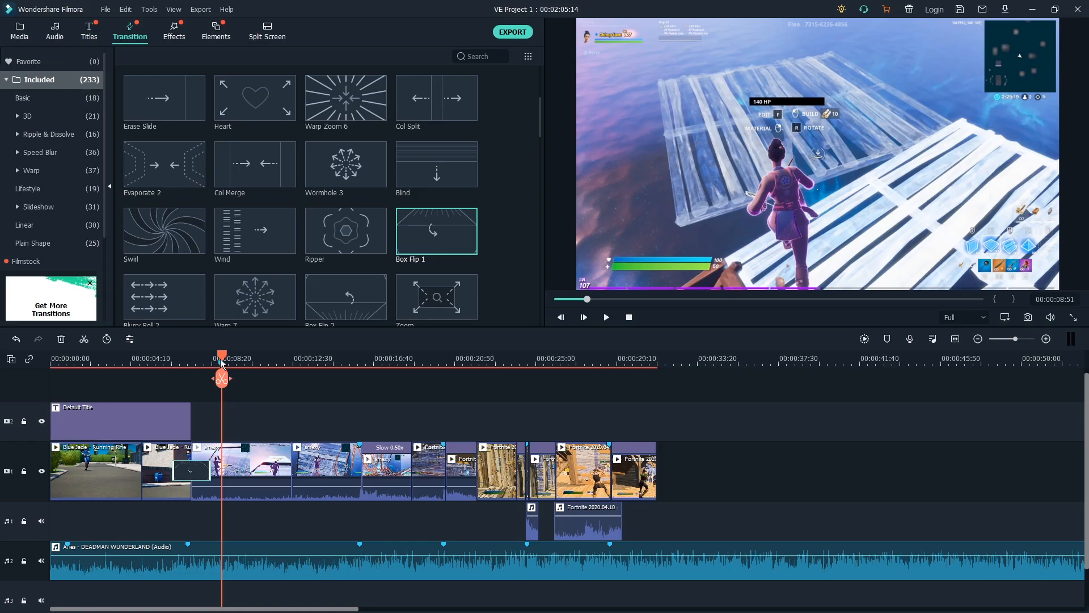
- Play back the Box Flip 1 transition from the titled intro into the smexy gameplay
drag(196, 362, 146, 386)
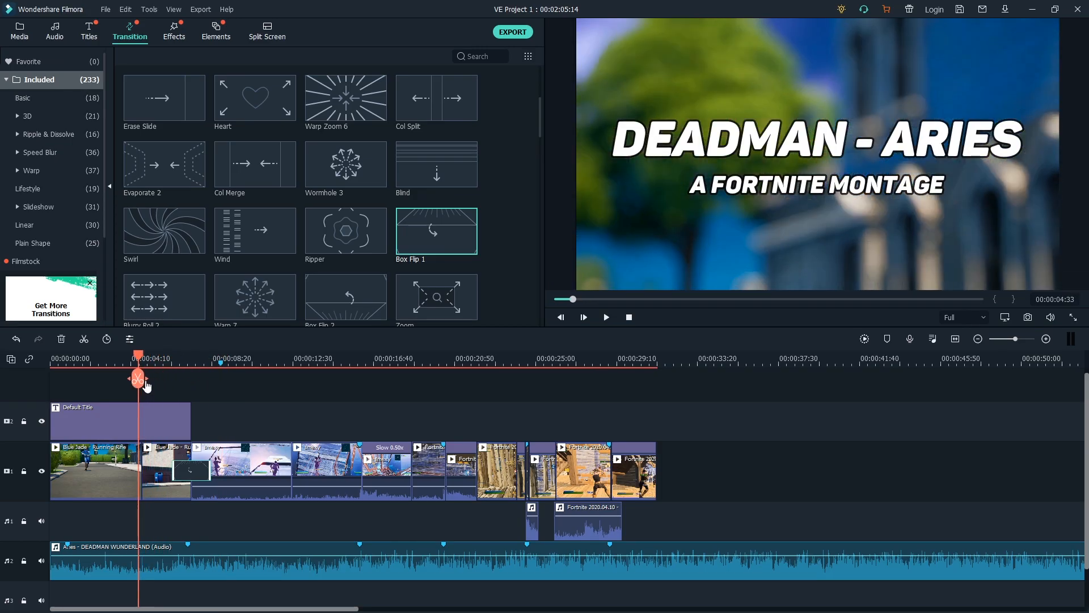
key(space)
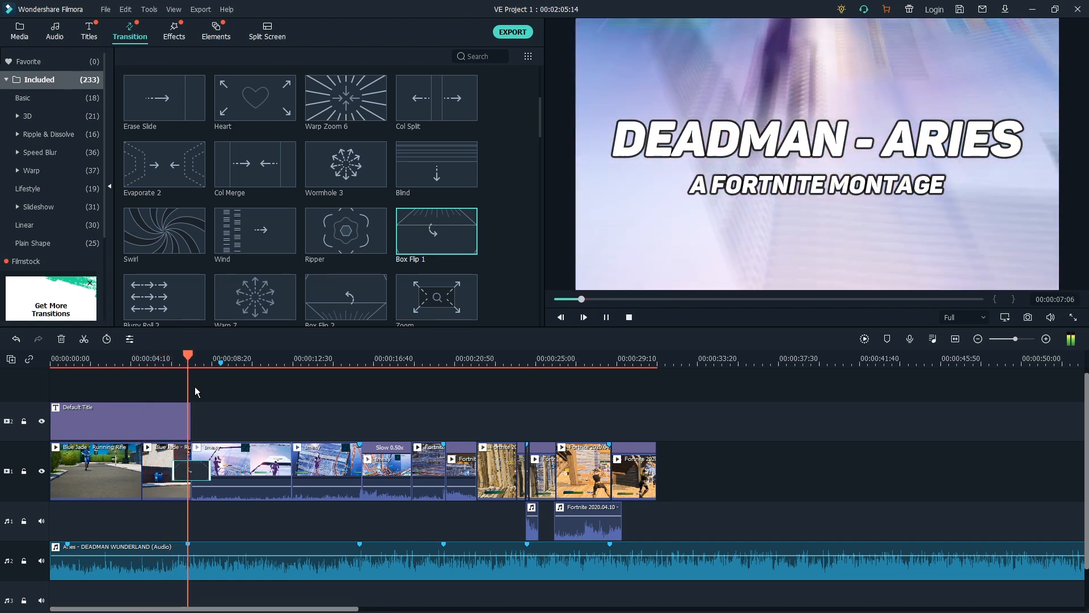
drag(183, 363, 230, 409)
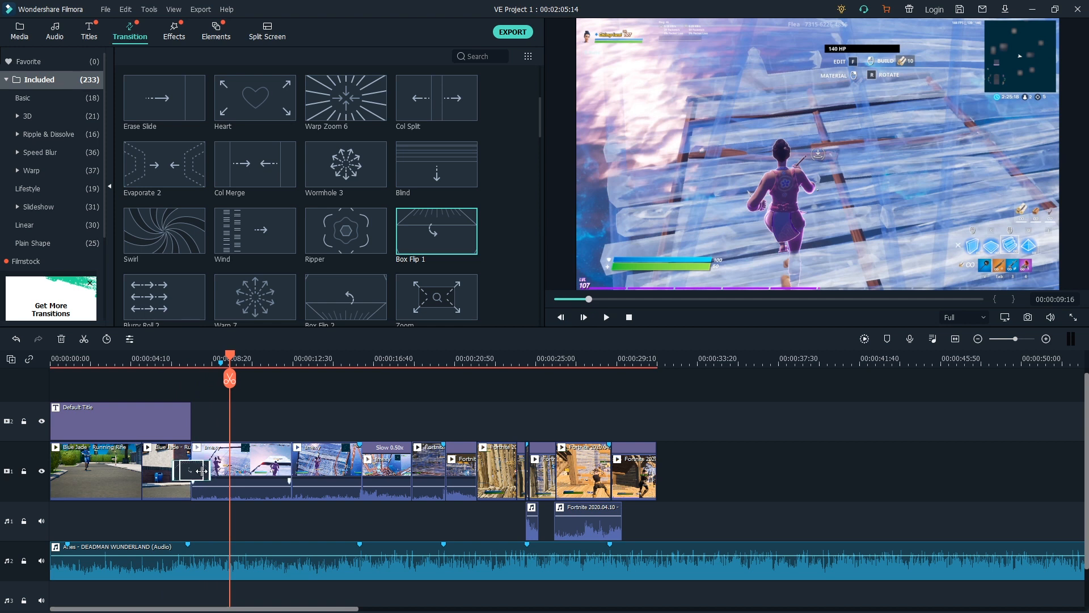
click(180, 359)
key(space)
click(177, 363)
- Preview the Orb 2 and Orb Twist 1 transitions and add Orb 2 between the 0.50x smexy segment and the following gameplay clip
click(405, 359)
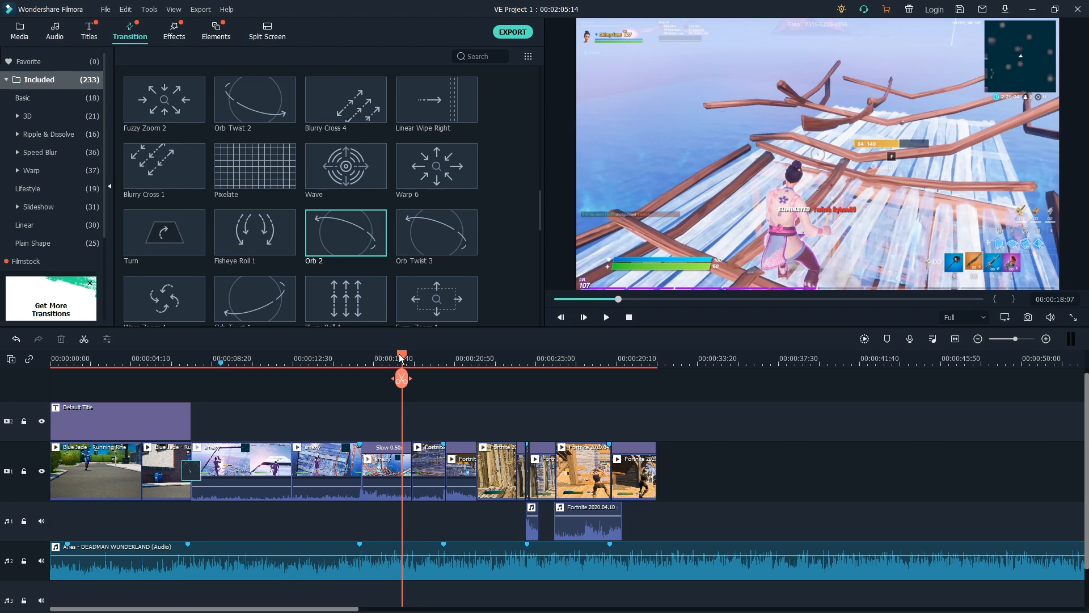
click(342, 236)
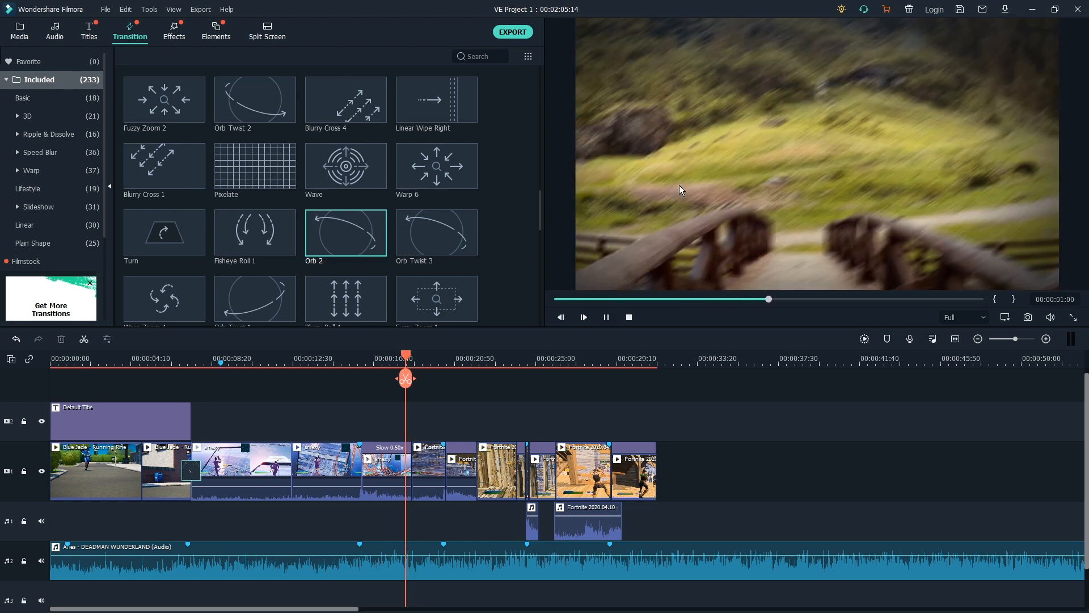
click(275, 294)
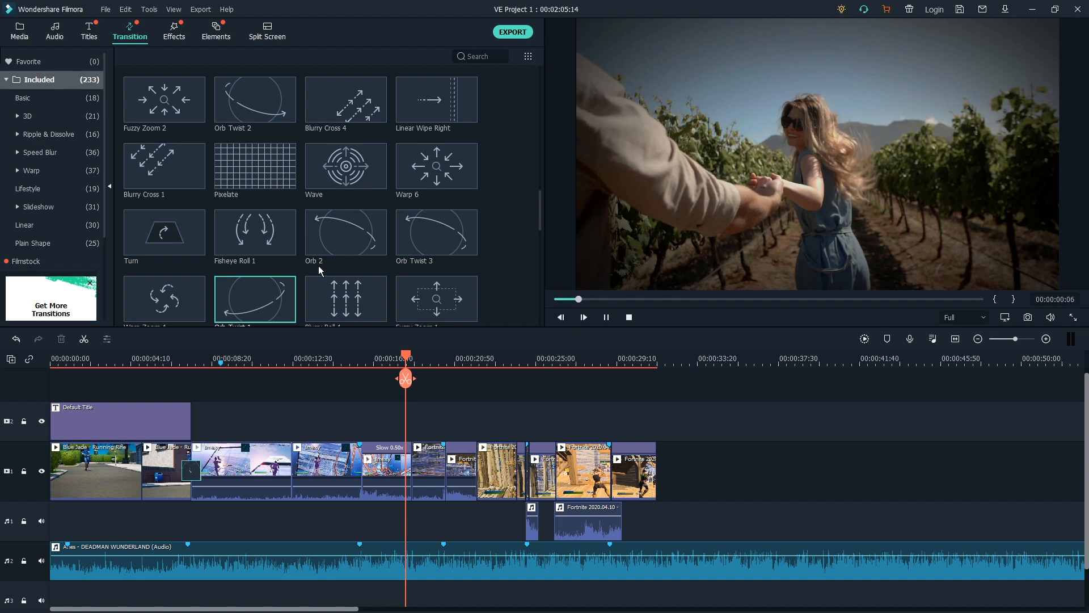
scroll(340, 298, down, 1)
scroll(340, 297, up, 1)
click(346, 244)
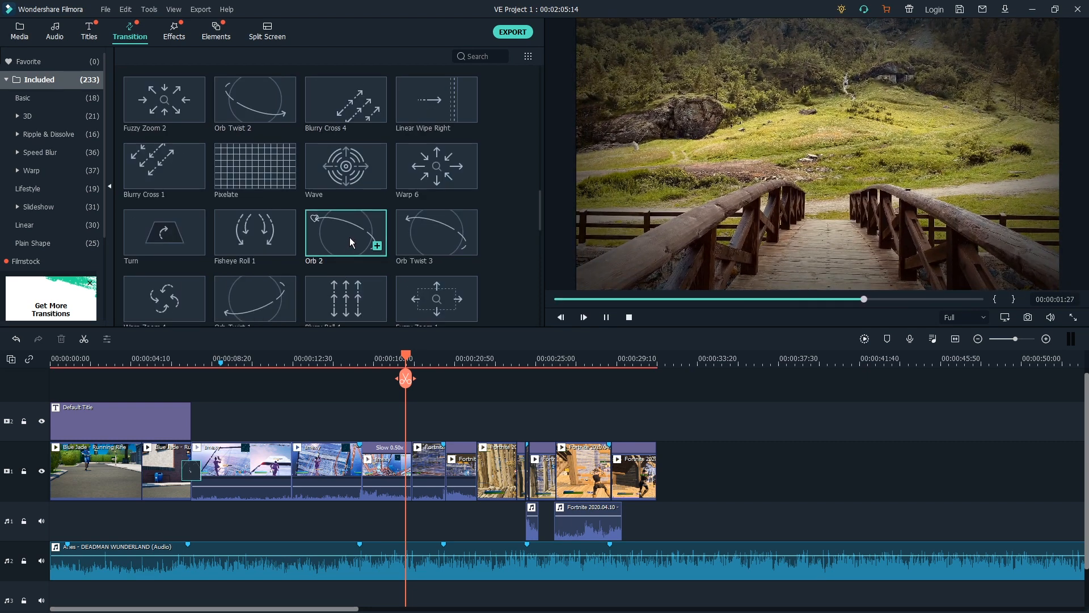
drag(364, 238, 369, 248)
drag(404, 461, 404, 460)
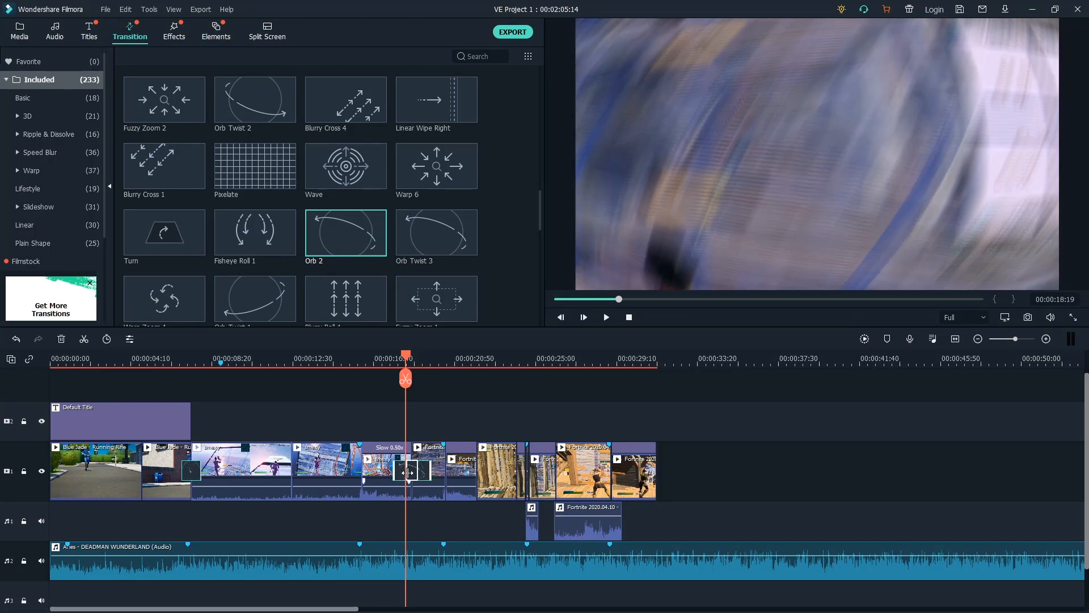
- Play back the Orb 2 transition, scrub the following gameplay, and return to the transition after the intro
drag(406, 362, 390, 366)
key(space)
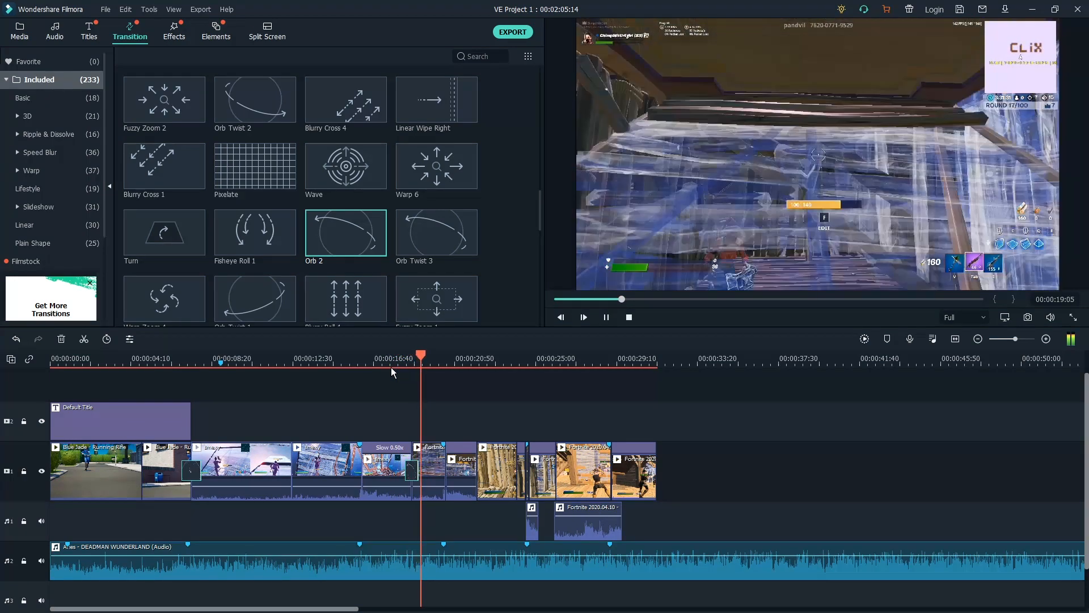
click(471, 363)
drag(470, 366, 459, 366)
click(182, 363)
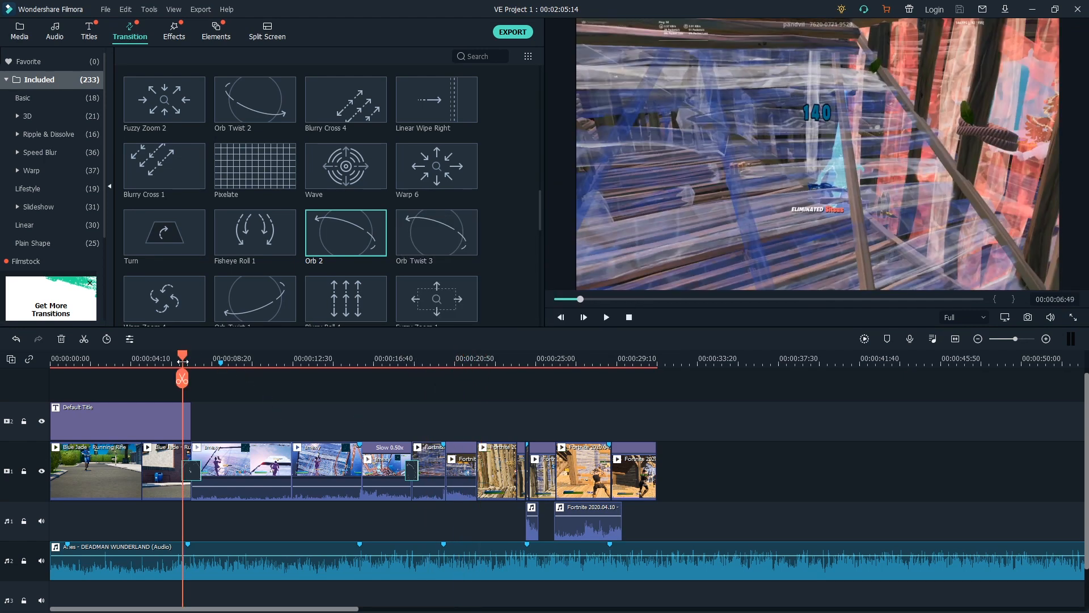
drag(182, 366, 200, 368)
- Add the Fisheye Roll 8 transition at the start of the 11.19.17.13 gameplay clip and play it back
drag(325, 399, 554, 479)
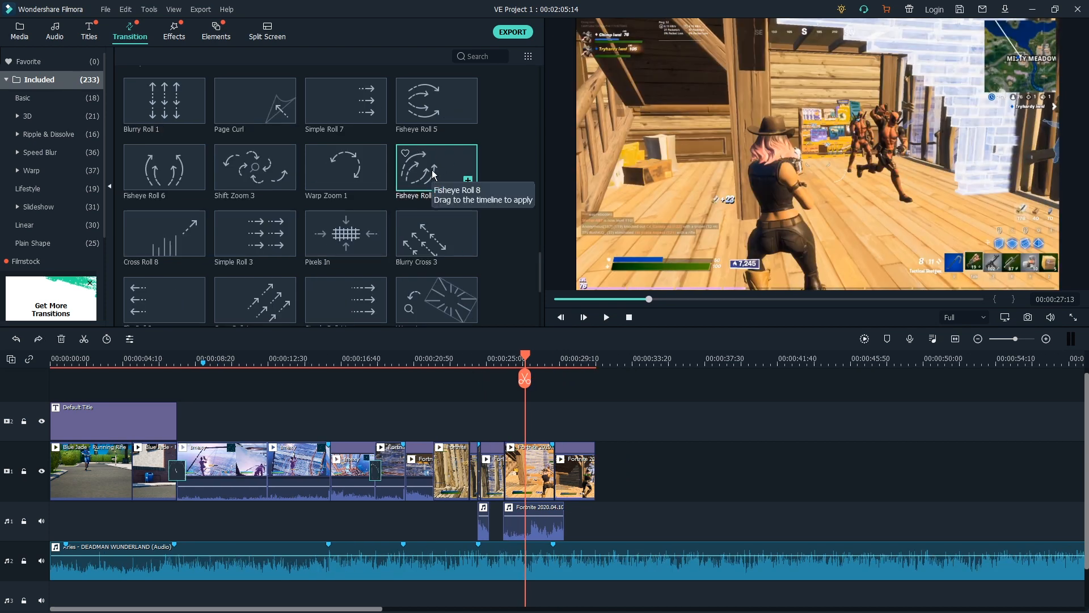
mouse_move(437, 185)
mouse_down()
mouse_move(545, 465)
mouse_move(493, 474)
mouse_move(564, 464)
mouse_move(487, 468)
mouse_move(503, 461)
mouse_up()
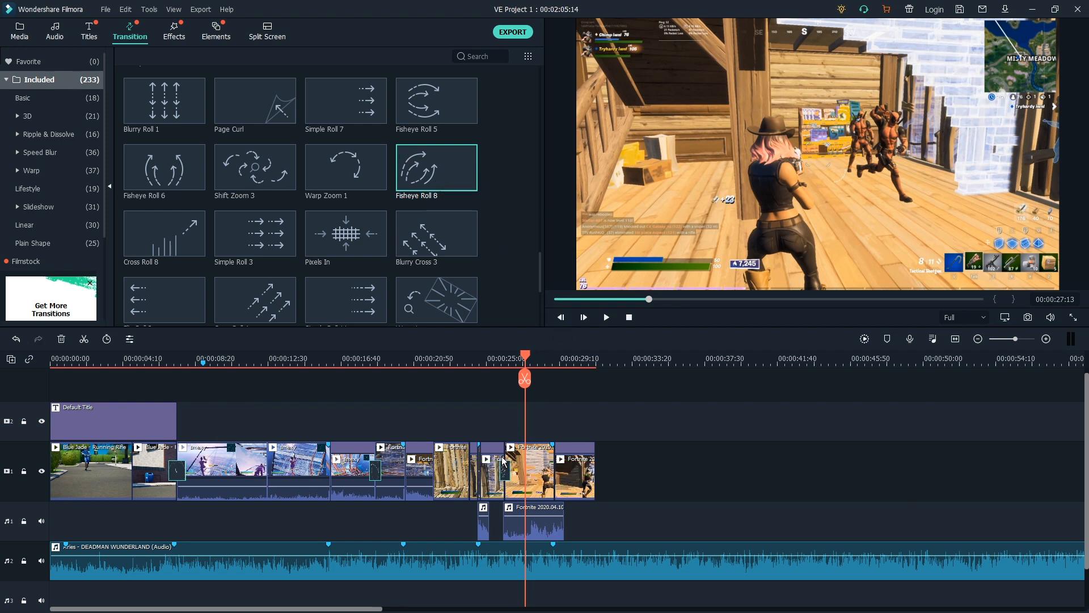
click(494, 360)
key(space)
key(space)
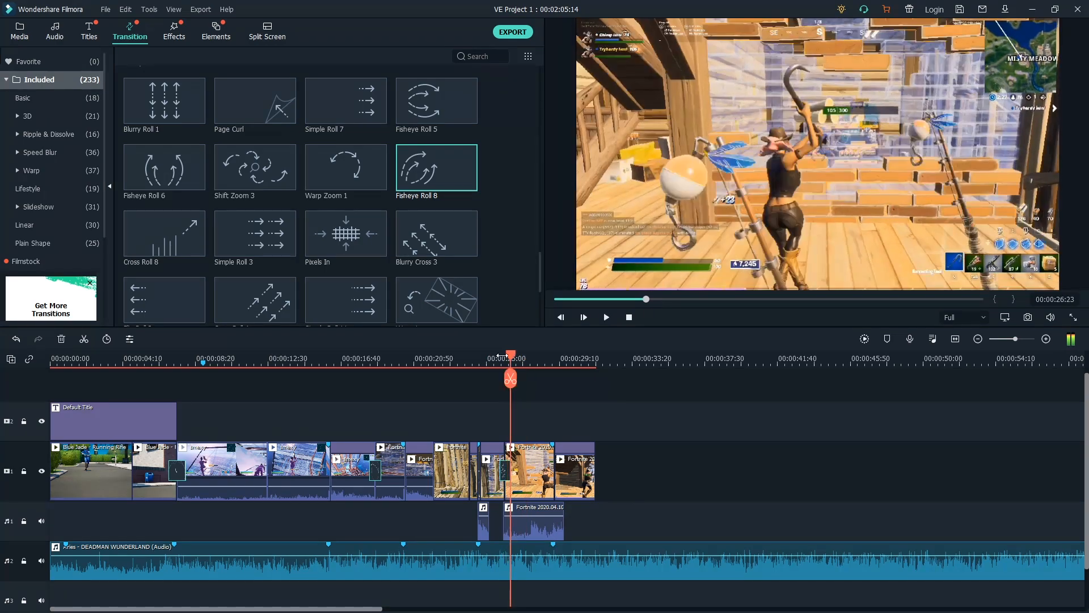
mouse_move(517, 361)
mouse_down()
mouse_move(534, 361)
mouse_move(496, 363)
mouse_up()
key(space)
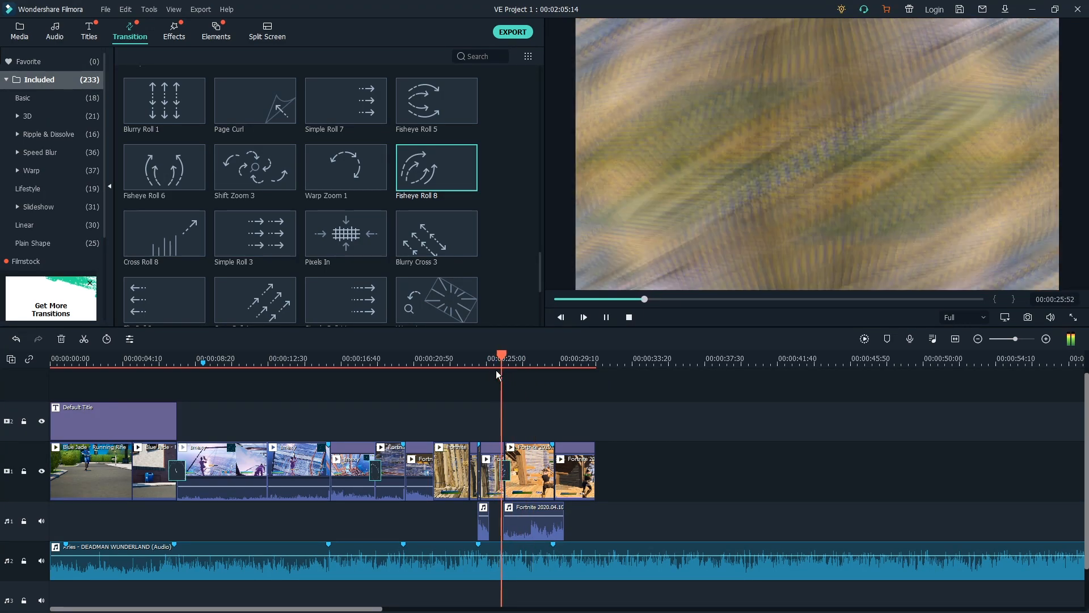
key(space)
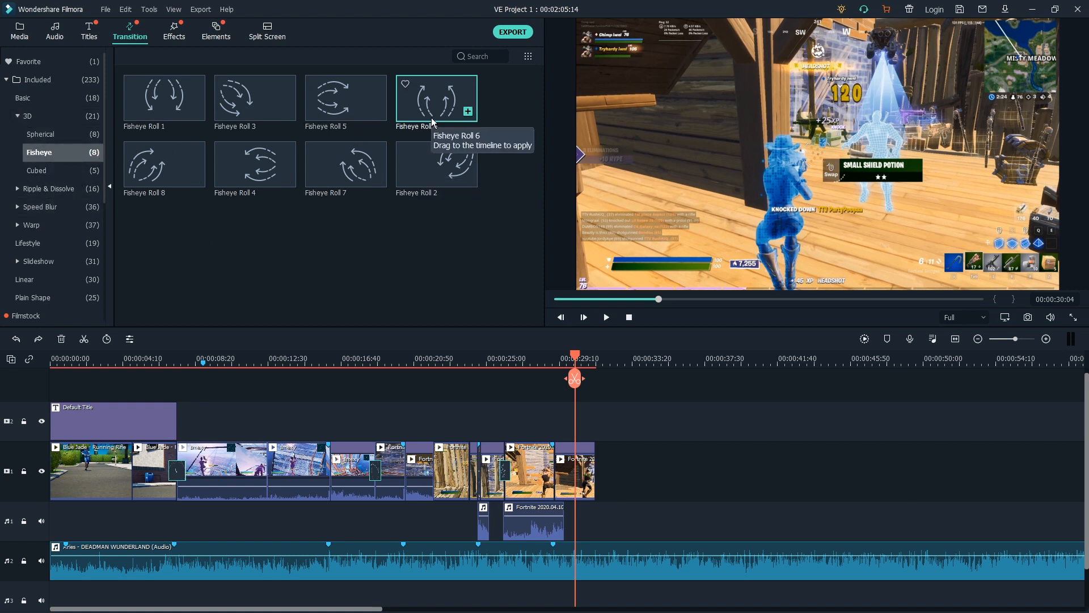
- Add the Fisheye Roll 6 transition at the end of the last gameplay clip and play it back
drag(581, 359, 566, 378)
drag(430, 110, 559, 476)
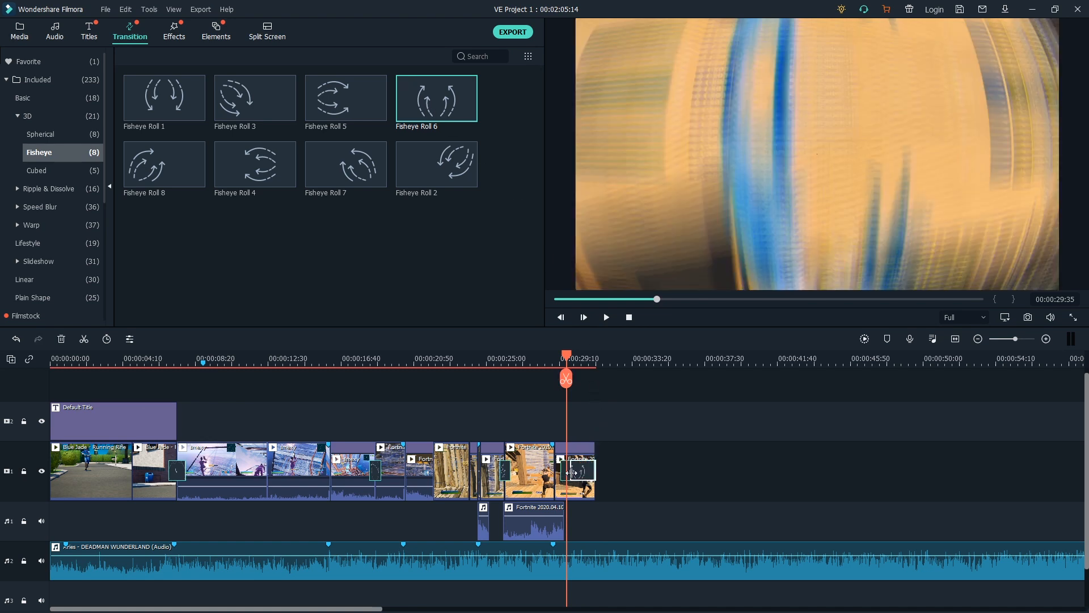
key(space)
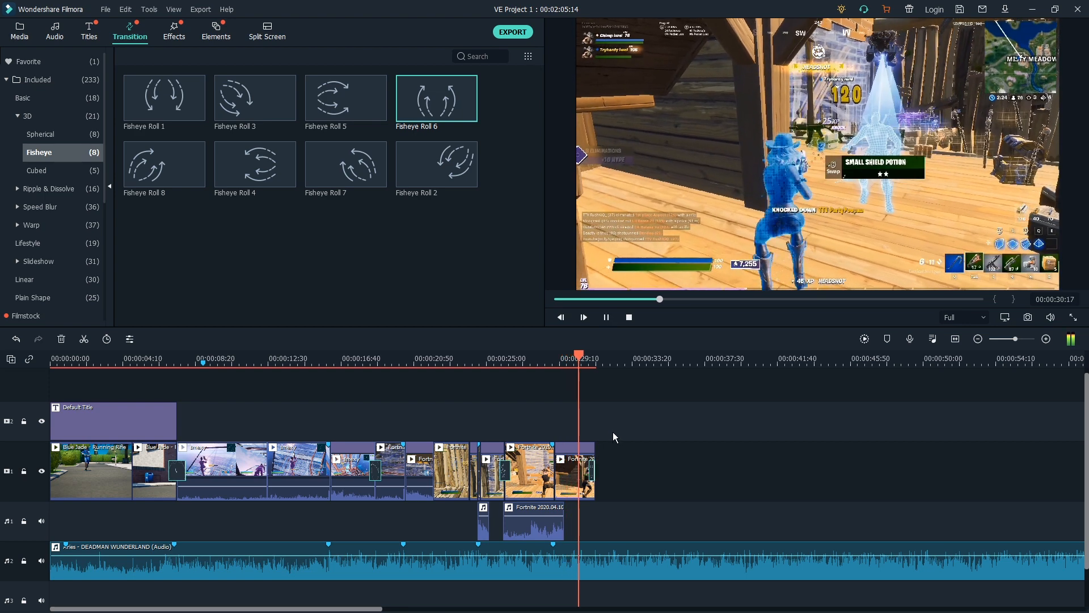
click(612, 356)
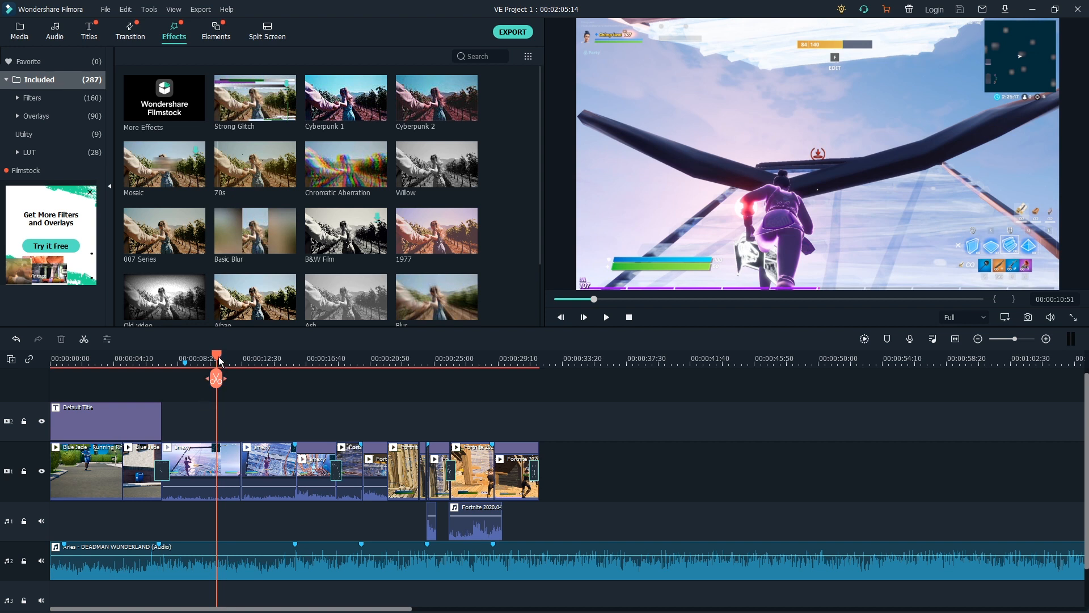
- Move the playhead to 00:00:08:53 and browse the included effects and elements libraries
drag(217, 358, 187, 377)
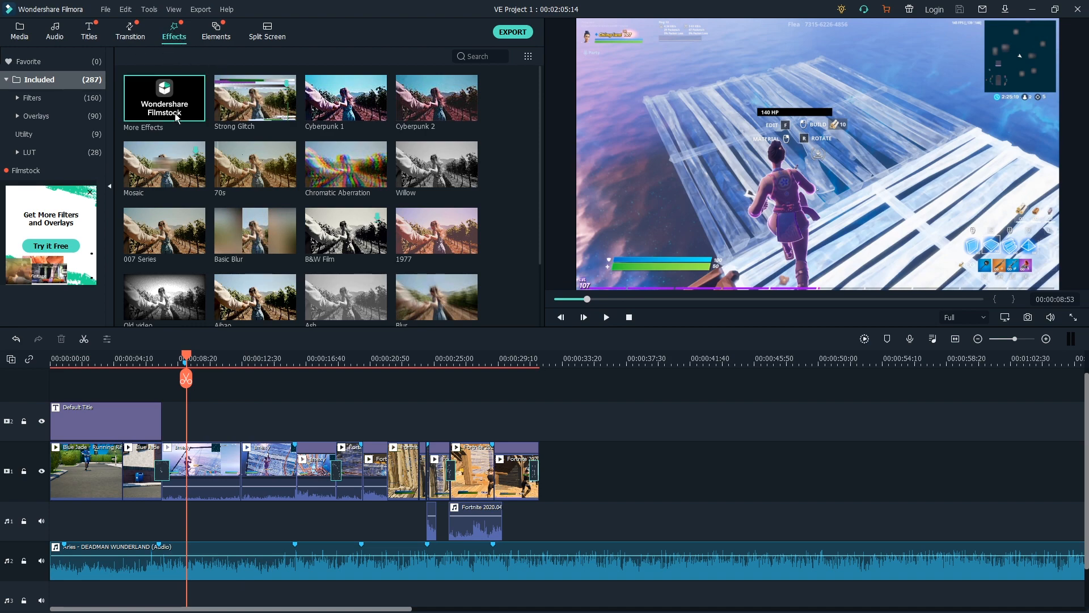
scroll(234, 178, down, 5)
scroll(234, 178, down, 10)
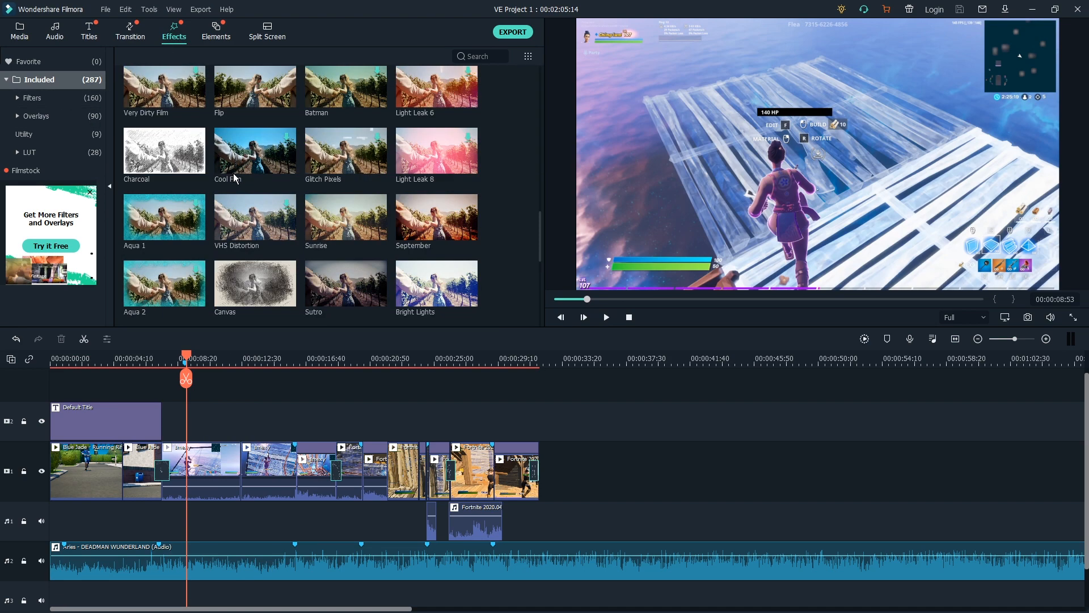
scroll(239, 176, up, 15)
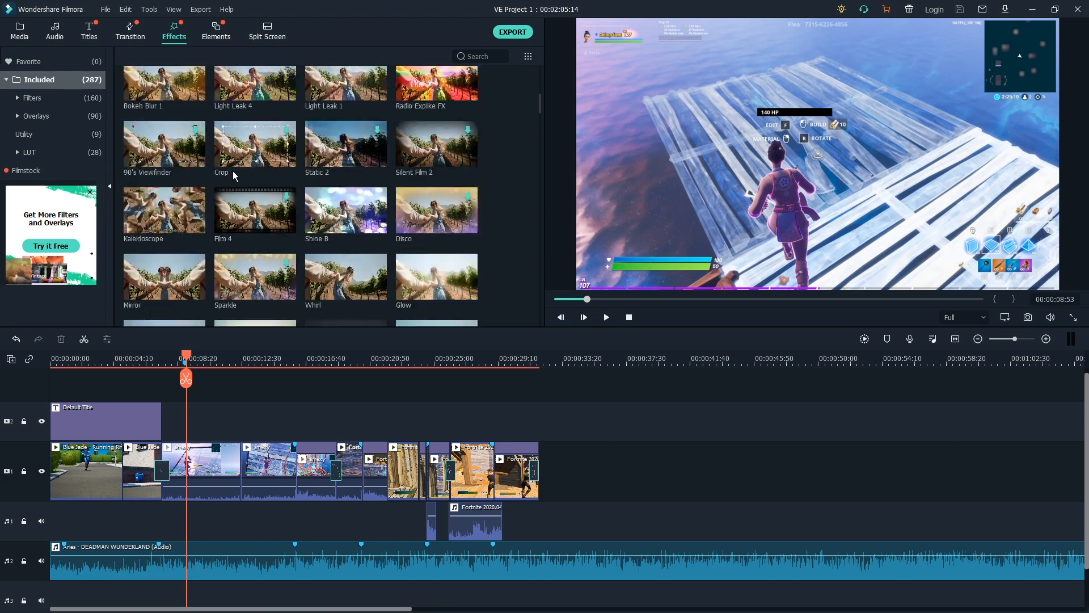
click(216, 31)
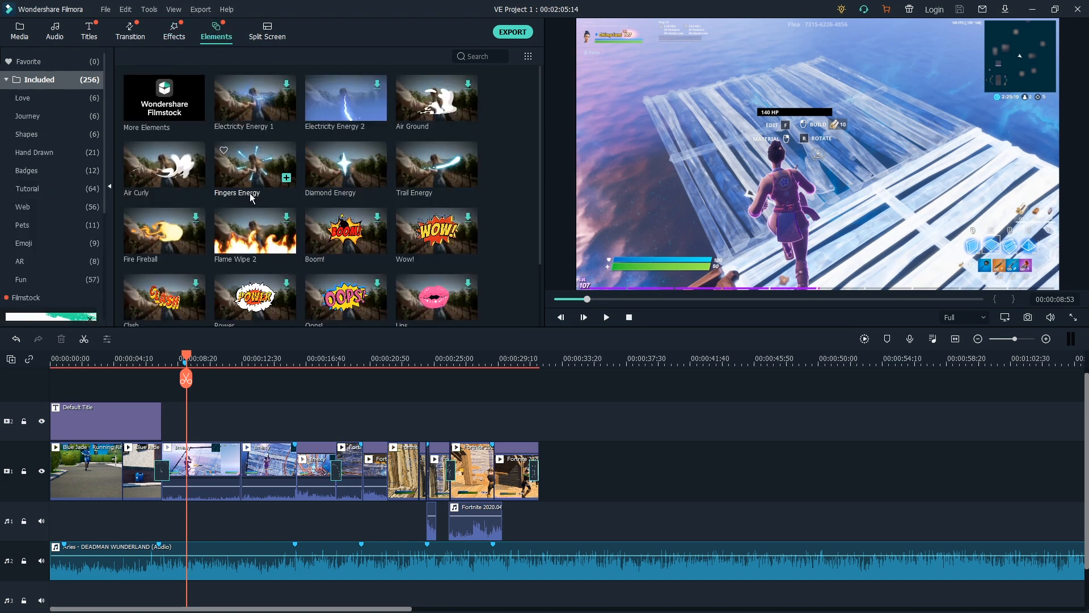
scroll(267, 193, down, 15)
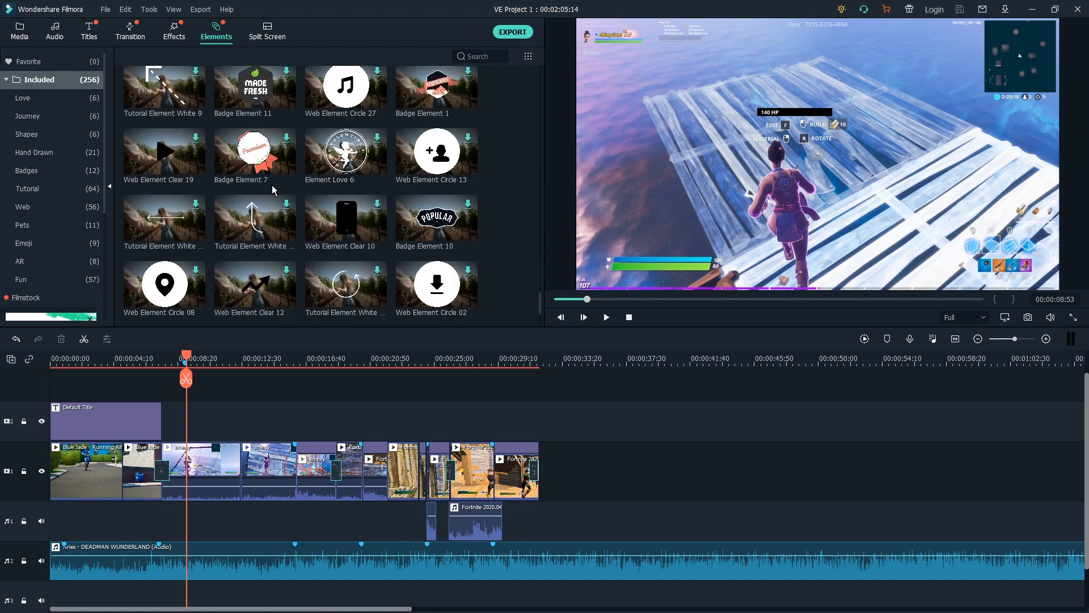
scroll(275, 191, up, 15)
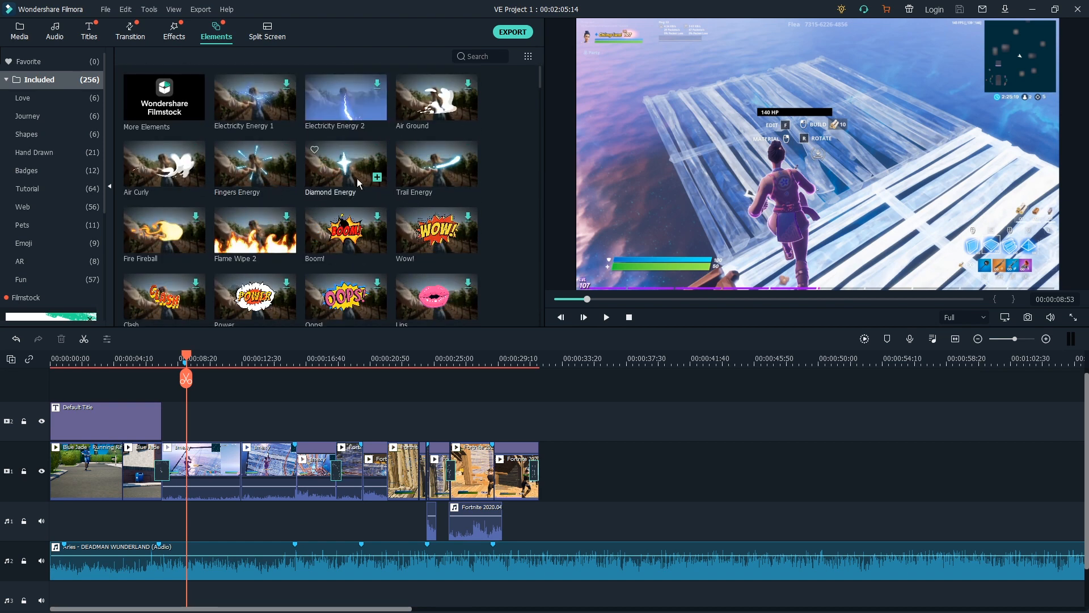
click(175, 31)
- Undo the last timeline change and scrub the titled Blue Jade intro between 00:00:00:33 and 00:00:02:10
key(ctrl+z)
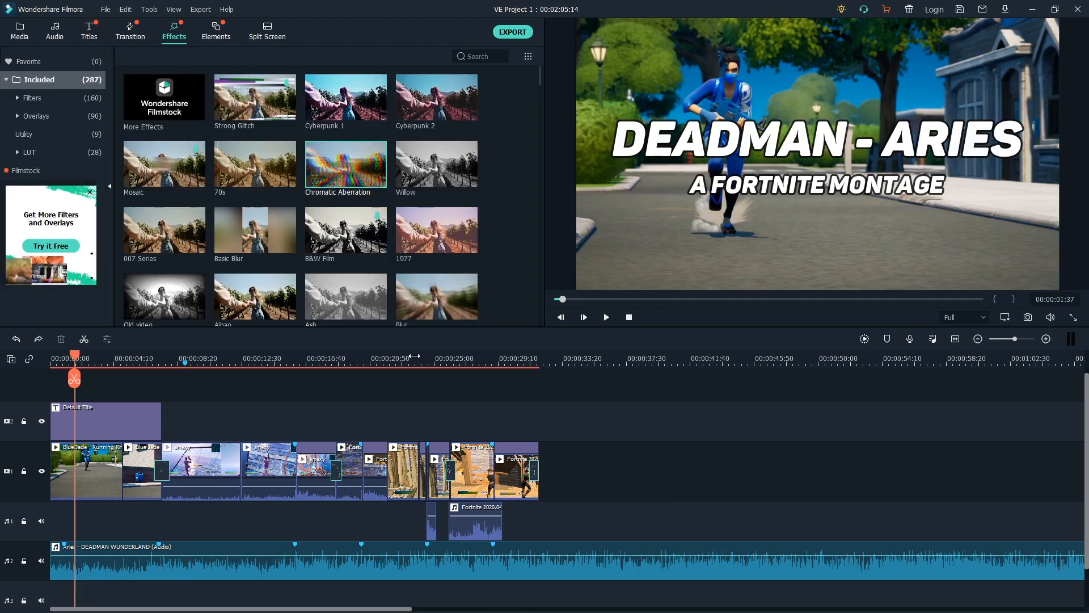
drag(74, 358, 88, 388)
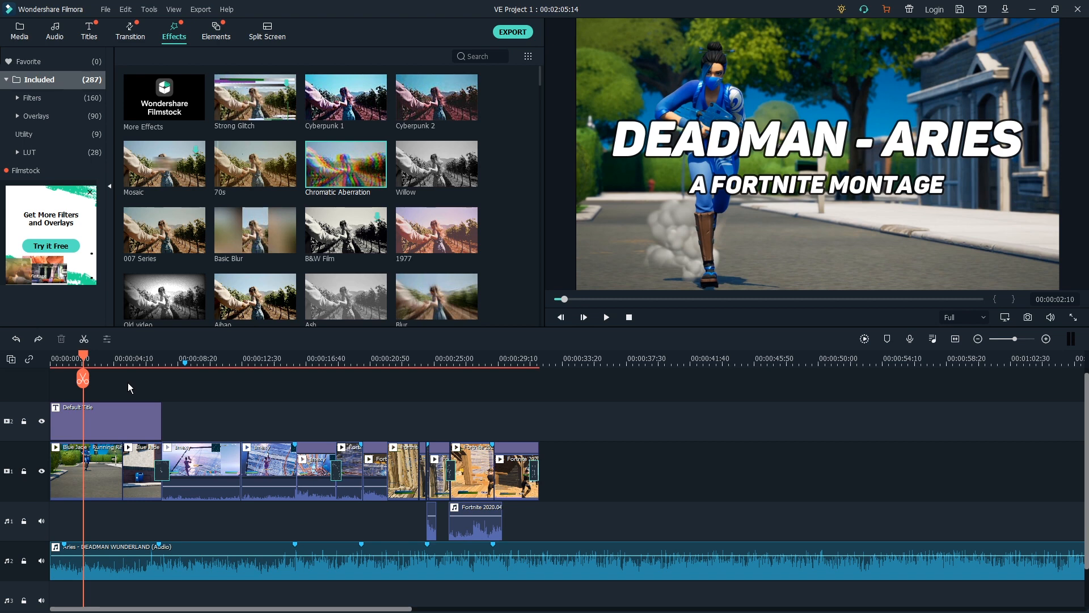
drag(83, 378, 76, 414)
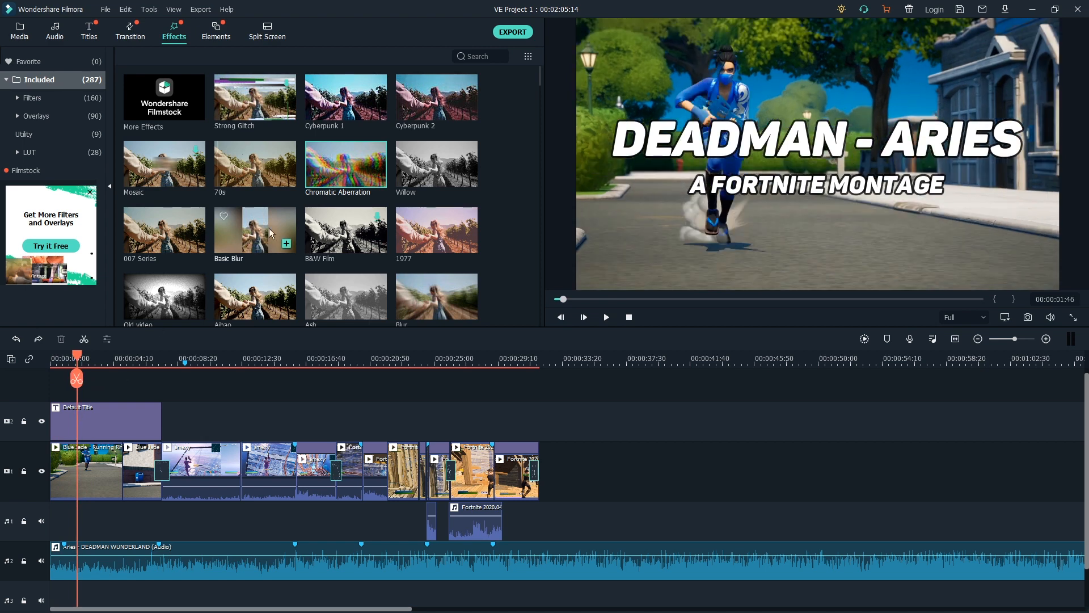
drag(79, 359, 59, 421)
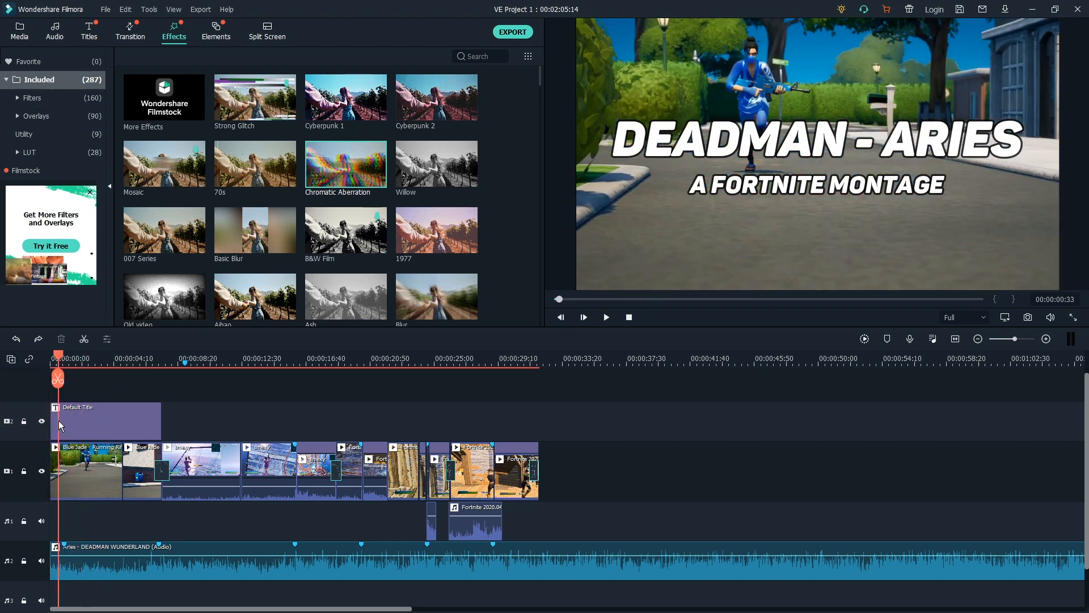
- Play through the titled intro and split its first Blue Jade clip at 00:00:02:06 and again at about 00:00:03:12
key(space)
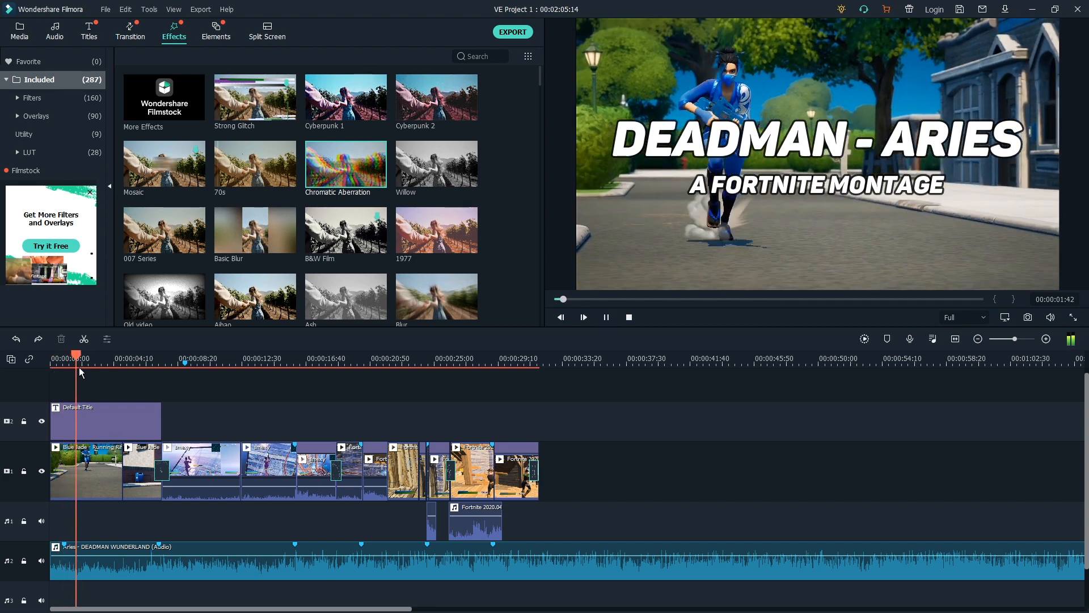
click(87, 362)
mouse_move(87, 362)
mouse_down()
mouse_move(83, 377)
mouse_move(99, 399)
mouse_move(80, 406)
mouse_move(101, 418)
mouse_move(79, 419)
mouse_move(101, 430)
mouse_move(79, 443)
mouse_move(102, 445)
mouse_move(80, 448)
mouse_move(82, 361)
mouse_up()
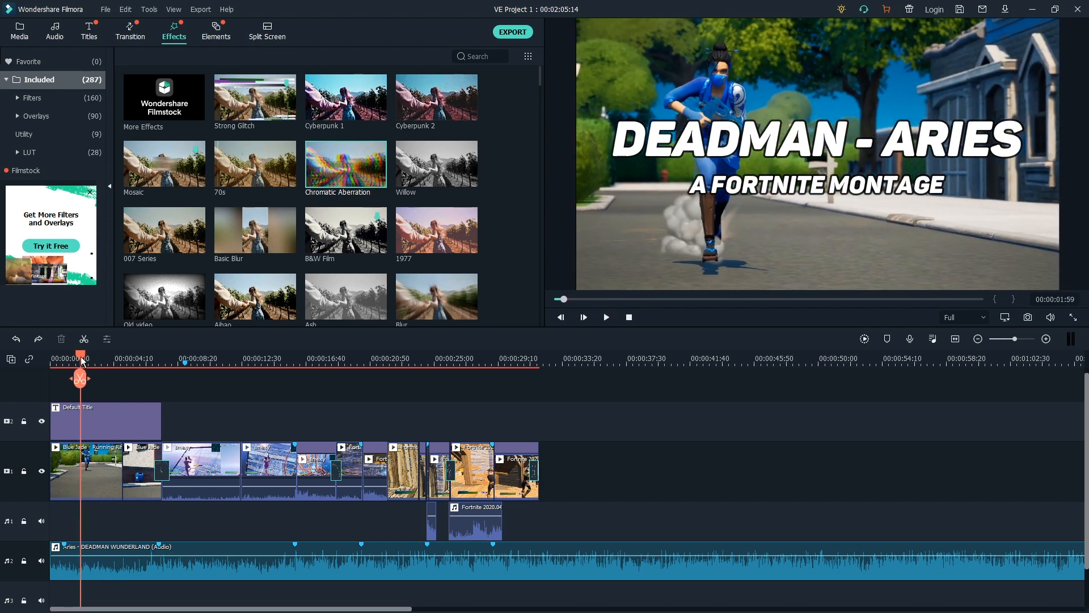
key(space)
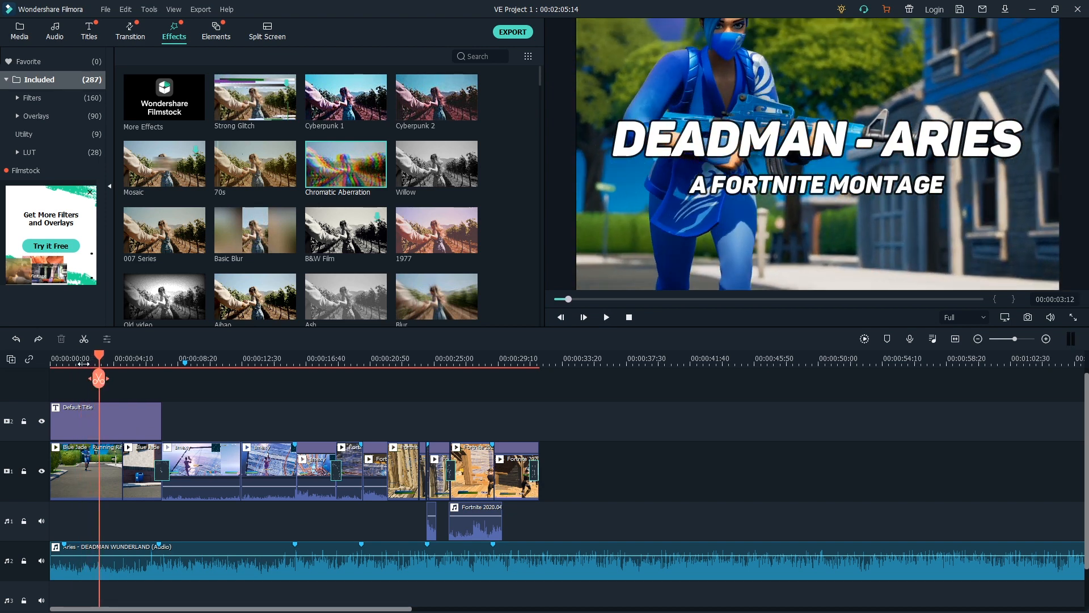
drag(104, 375, 85, 435)
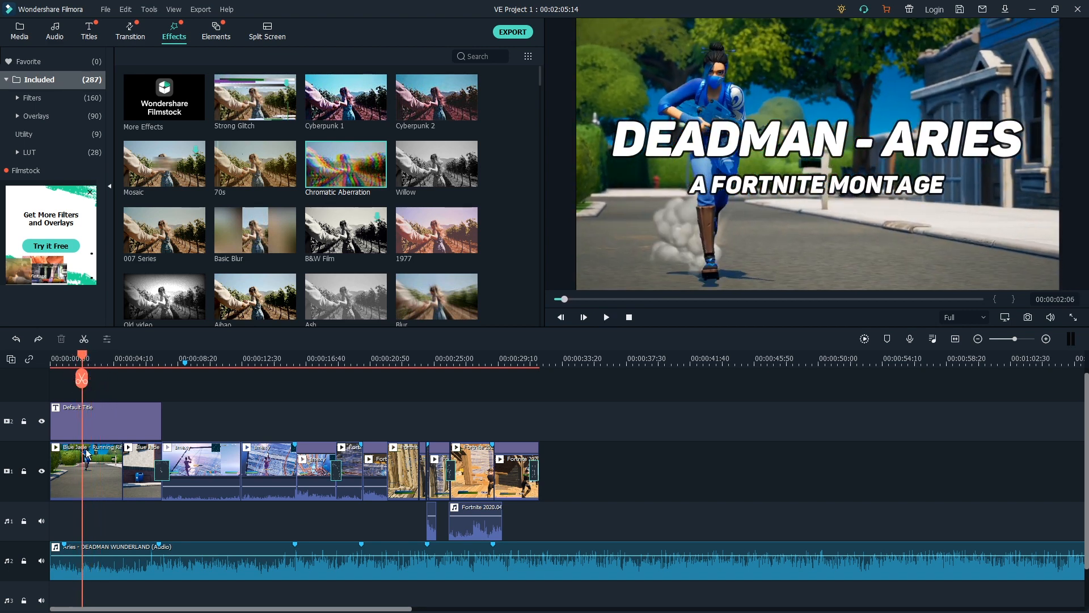
click(86, 452)
click(82, 379)
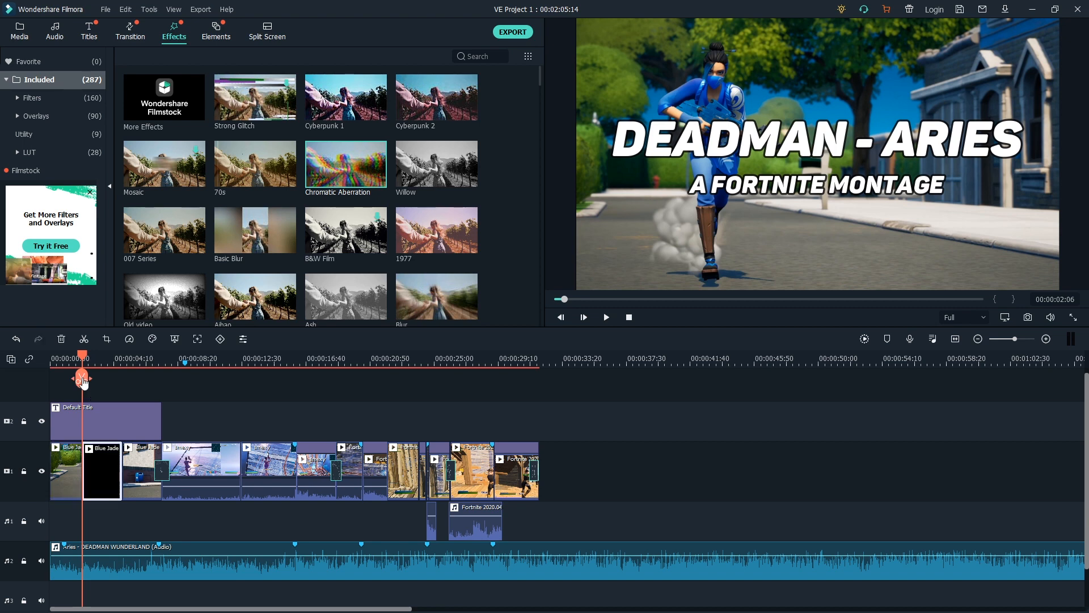
key(space)
click(98, 378)
- Apply the Chromatic Aberration effect to the short middle segment of the first Blue Jade clip and play it back
click(87, 359)
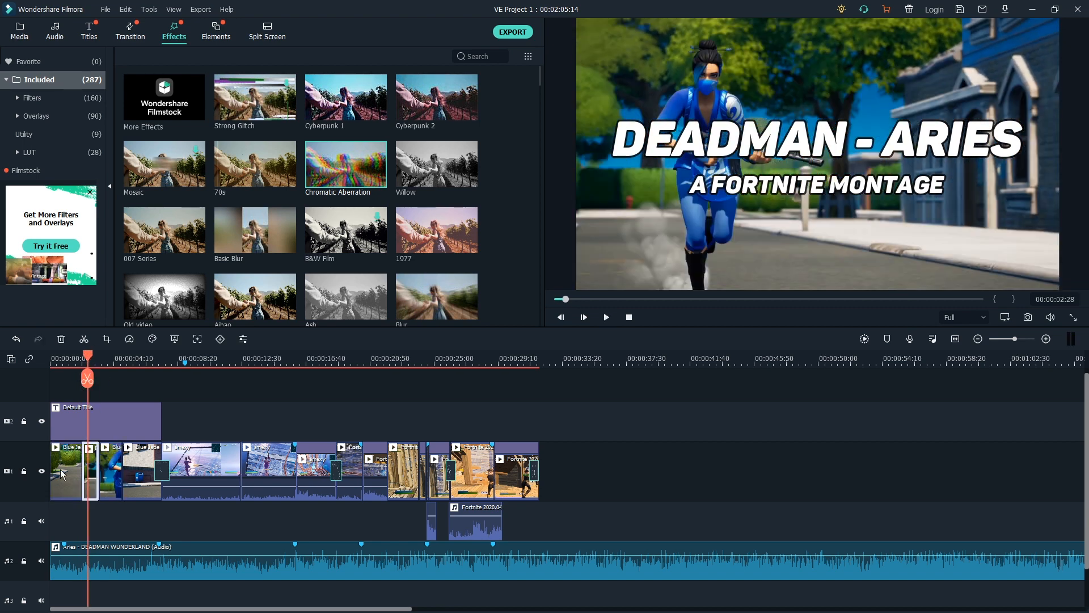
click(348, 182)
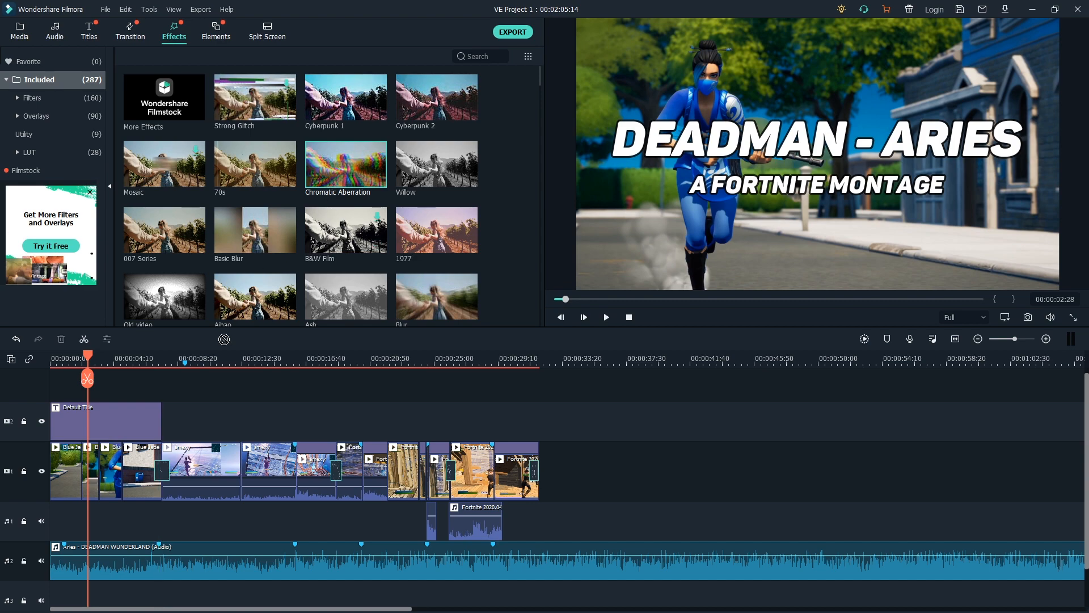
drag(268, 273, 89, 458)
click(74, 359)
key(space)
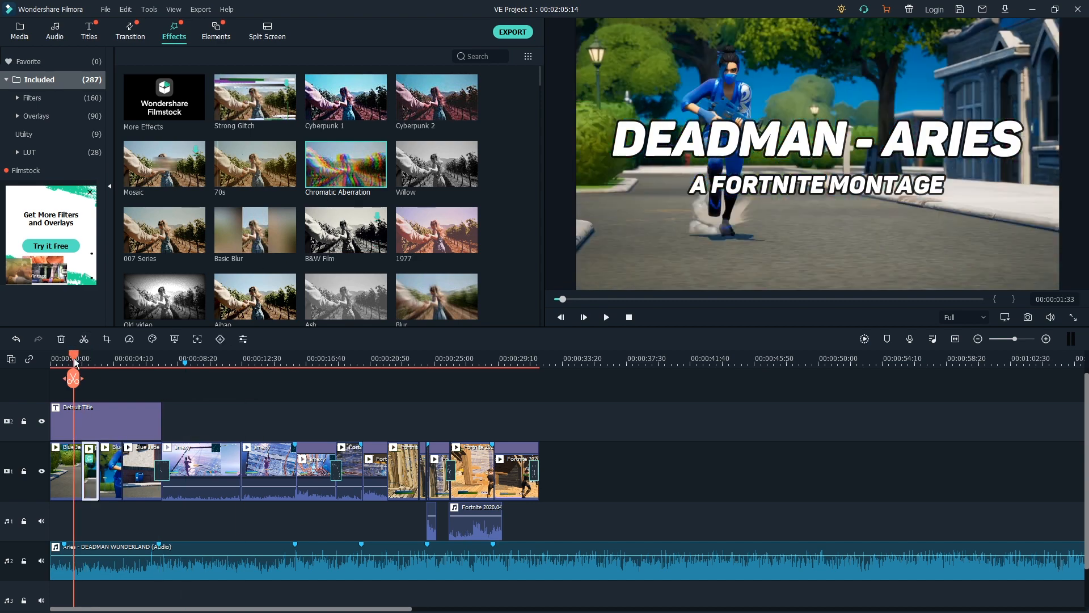
key(space)
drag(104, 360, 34, 379)
key(space)
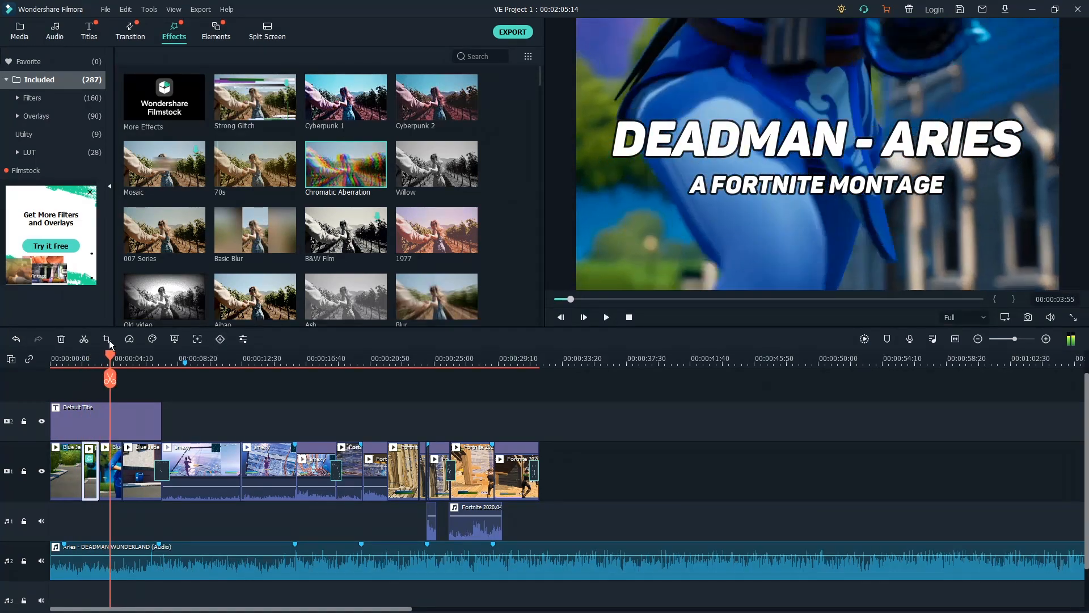
- Split all tracks partway through the second Blue Jade clip and apply Chromatic Aberration to that clip's first part
click(137, 379)
click(128, 357)
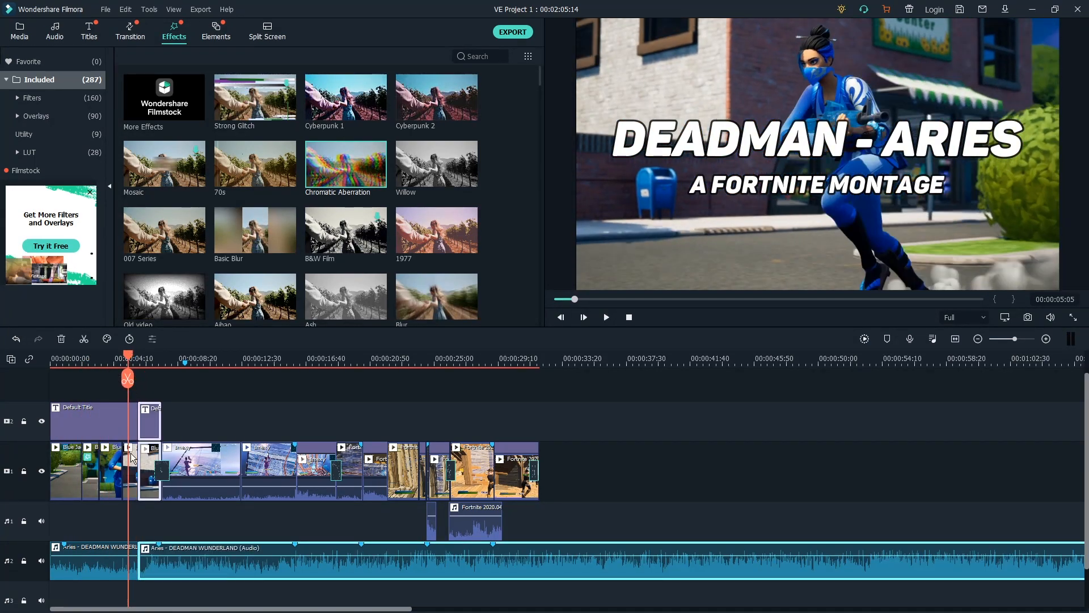
click(130, 471)
drag(342, 182, 129, 472)
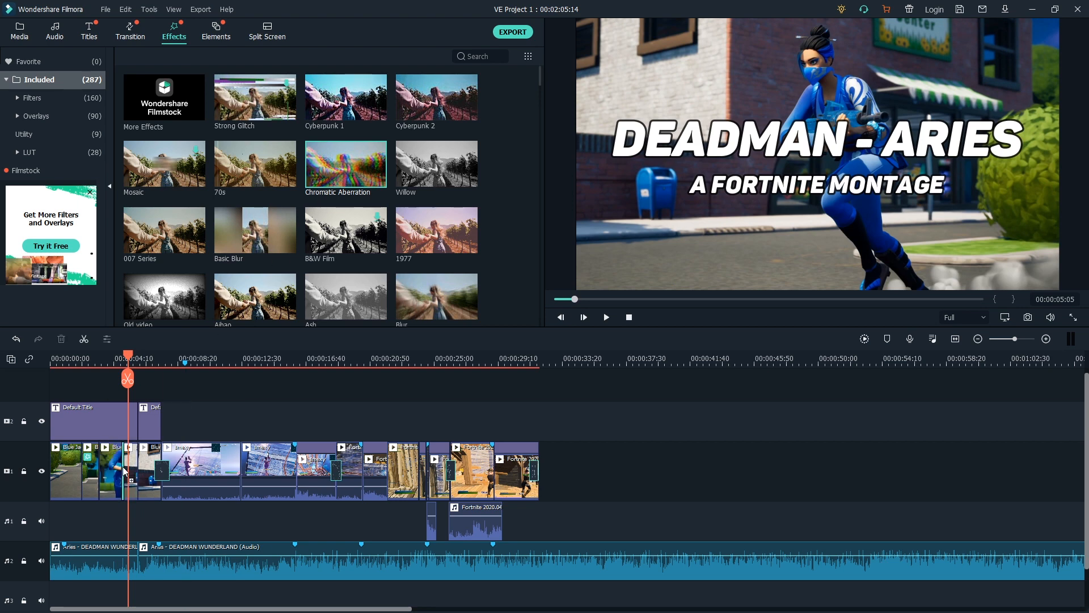
- Play back the intro from 00:00:00:37 to check the effects and save the project
click(59, 361)
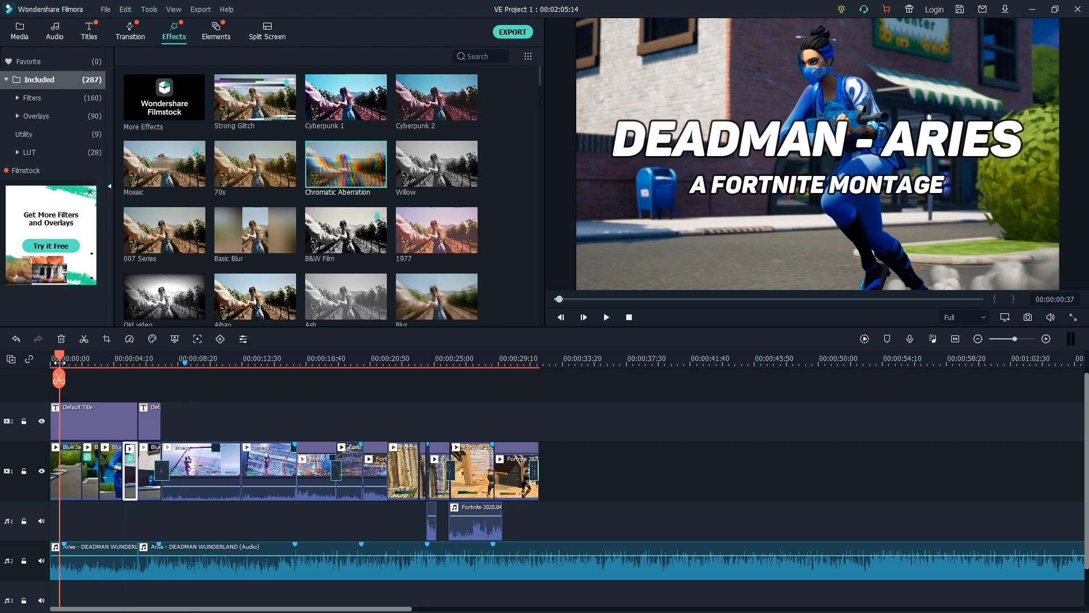
key(space)
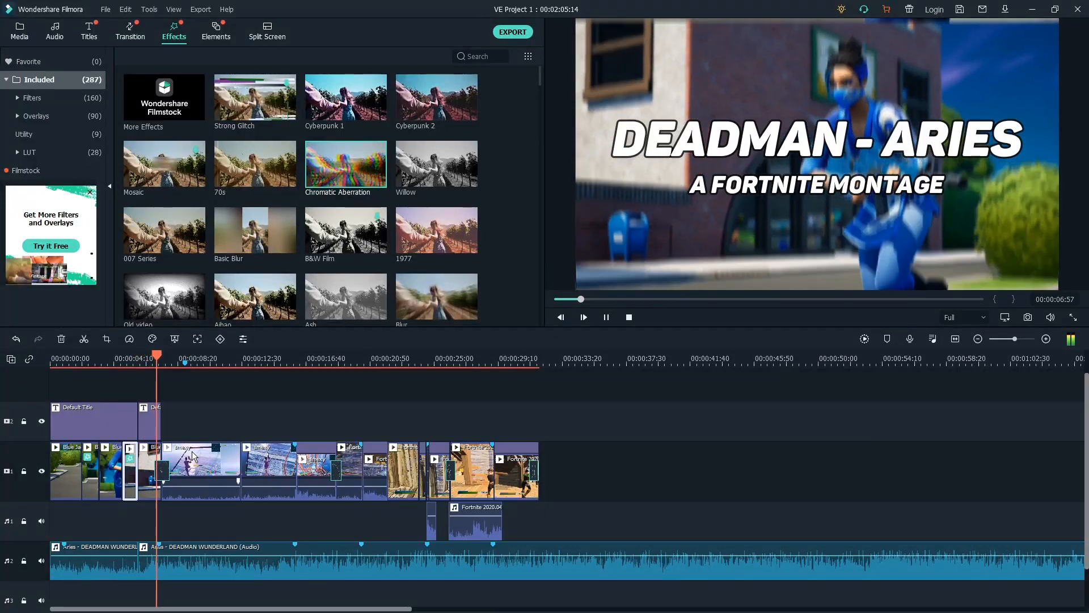
key(ctrl+s)
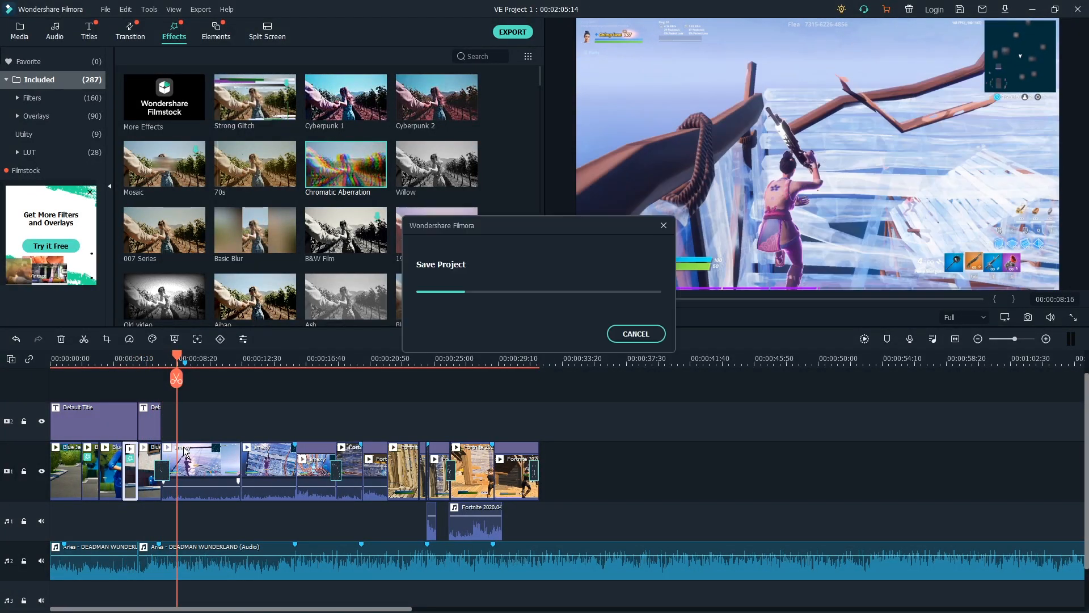
click(168, 386)
drag(168, 386, 227, 430)
click(193, 471)
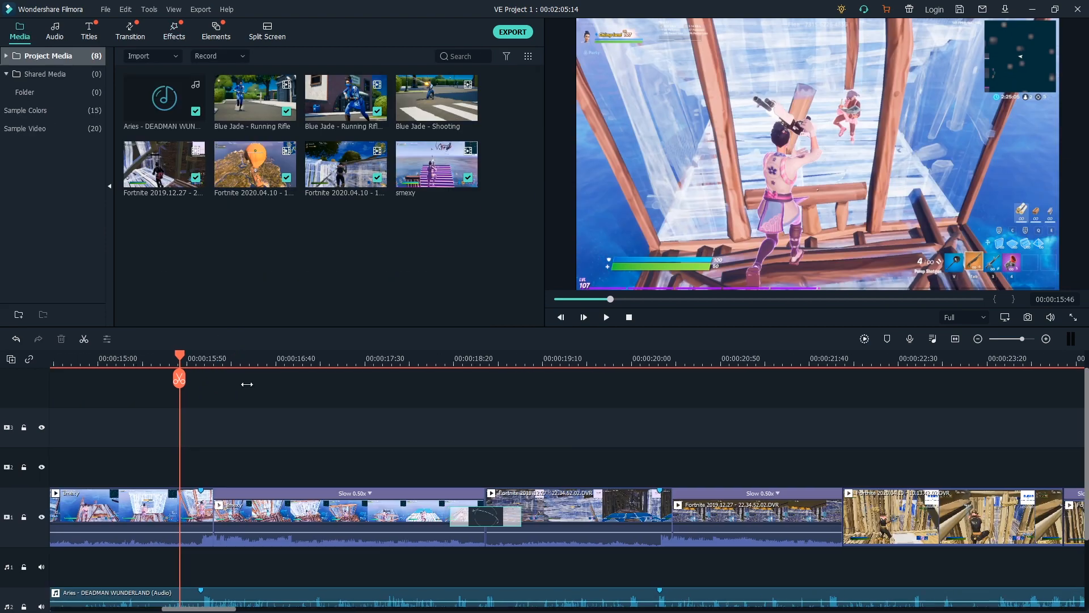
- Place the White sample color on the track above the smexy gameplay clip, spanning the beat marker at 00:00:15:58
scroll(189, 385, down, 2)
scroll(193, 380, down, 2)
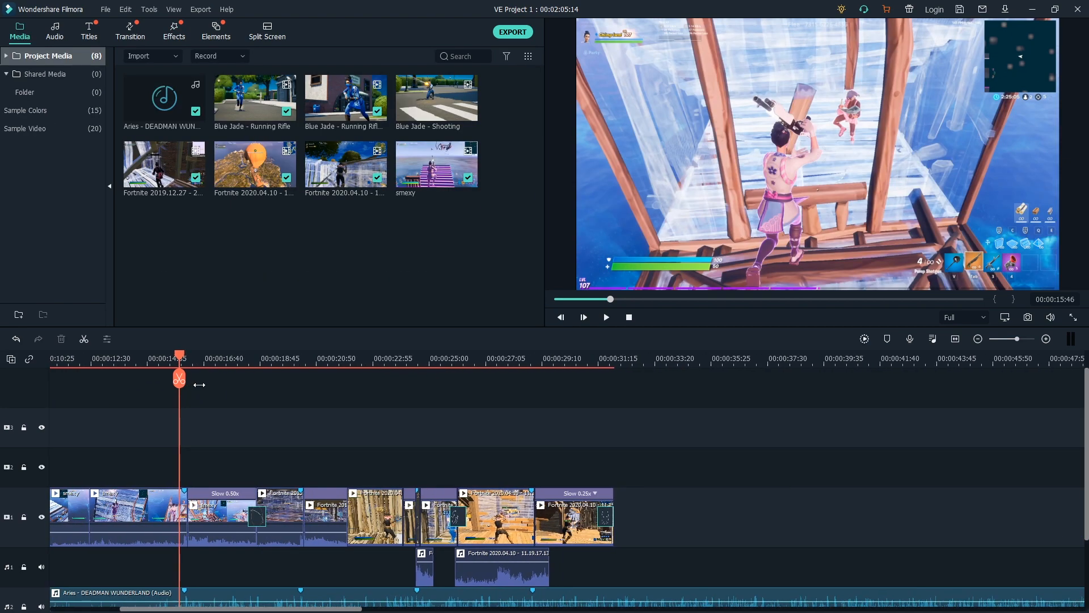
scroll(222, 382, up, 3)
scroll(199, 386, down, 3)
scroll(210, 391, up, 2)
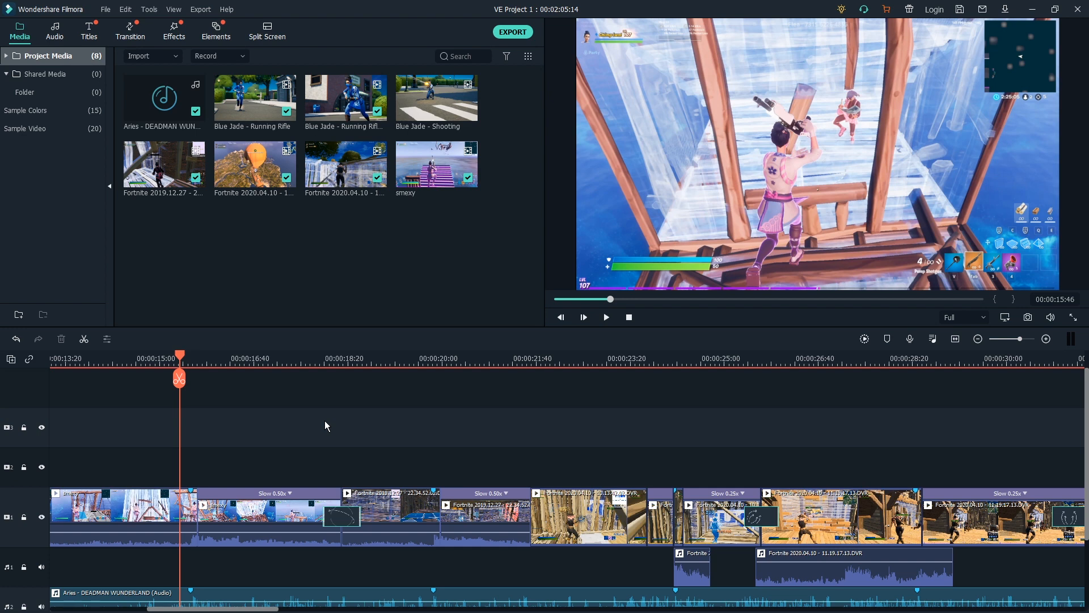
mouse_move(179, 377)
mouse_down()
mouse_move(191, 376)
mouse_move(180, 376)
mouse_move(192, 390)
mouse_up()
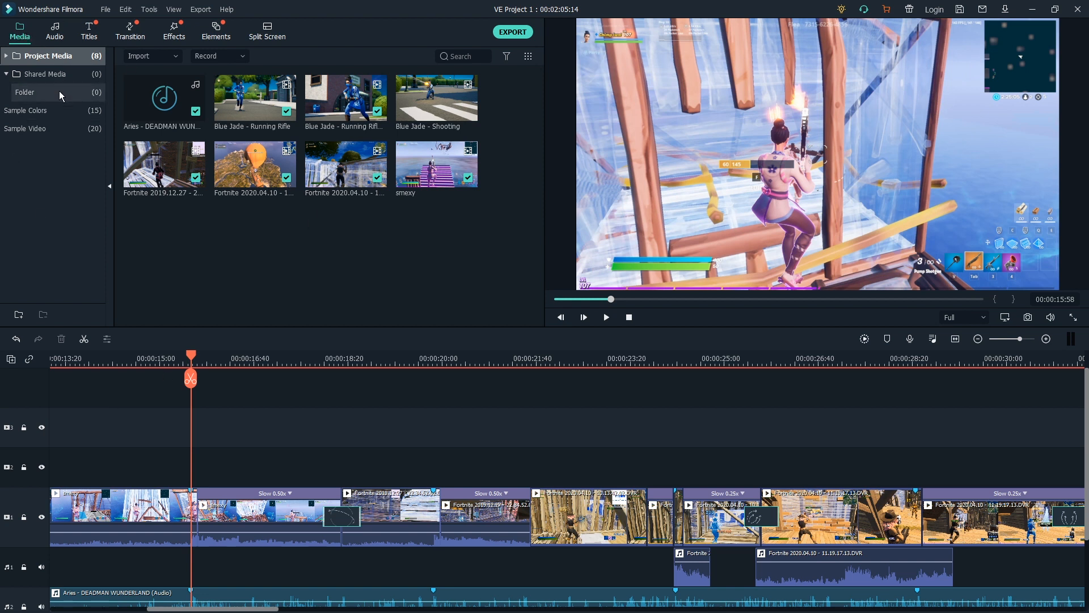
click(41, 112)
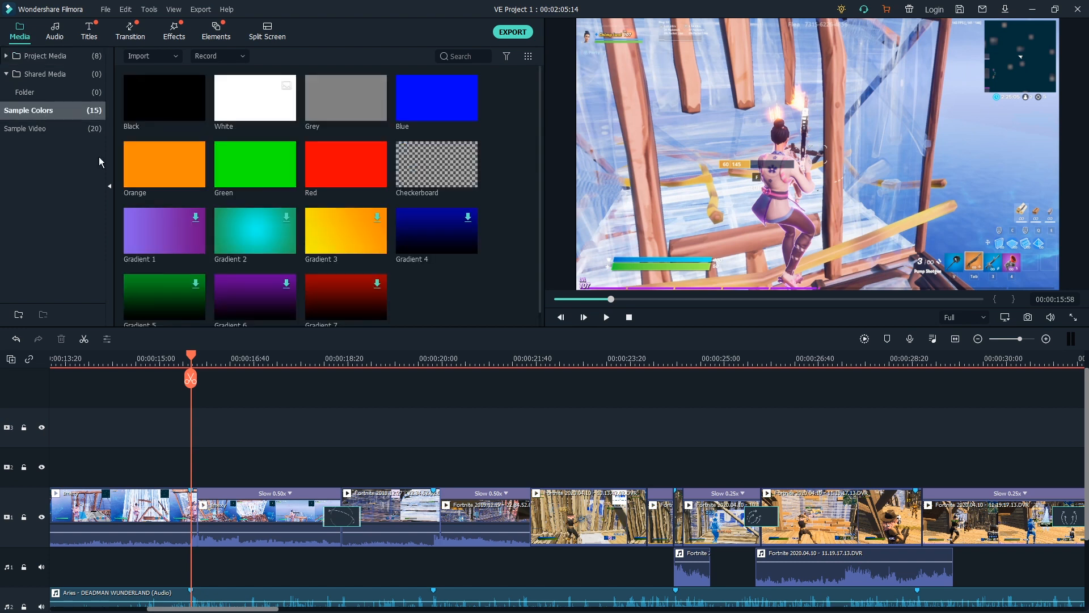
scroll(265, 211, down, 1)
scroll(269, 237, up, 1)
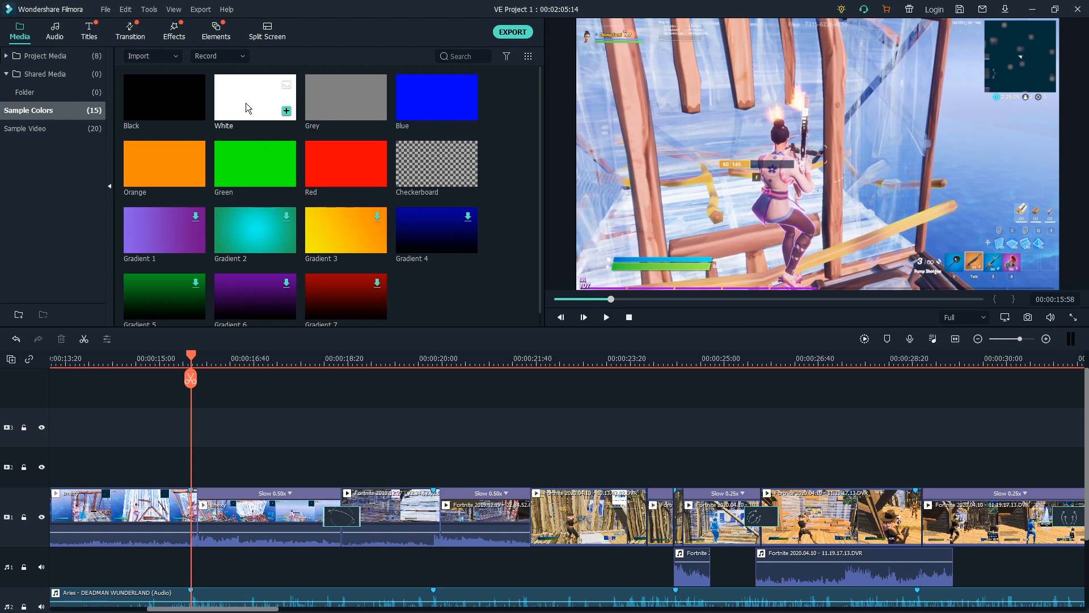
drag(258, 134, 101, 474)
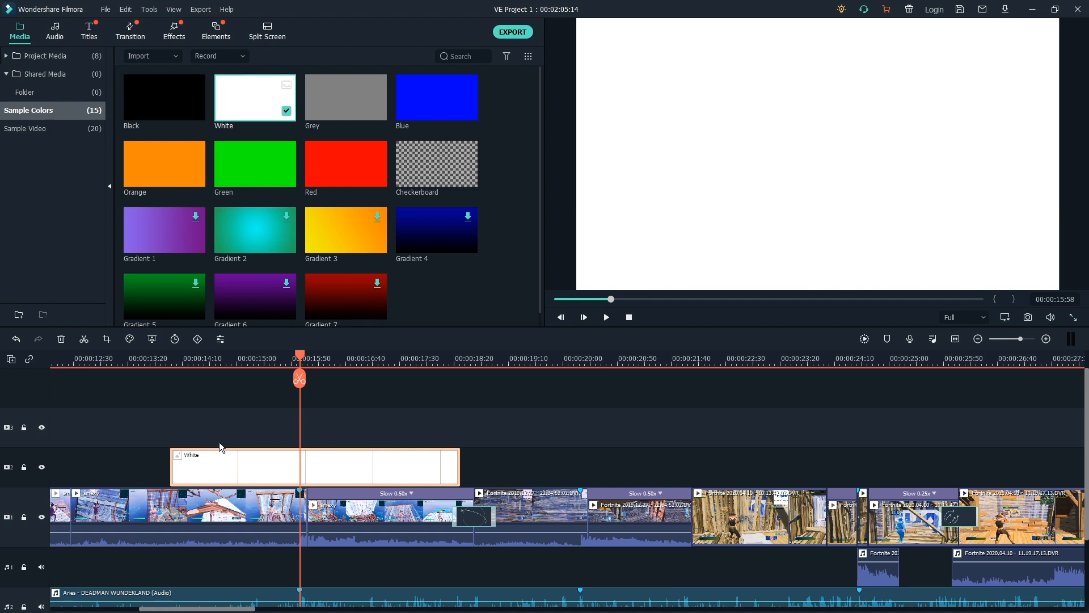
- Set the White clip's blending mode to Overlay and open its custom animation settings
drag(295, 363, 300, 429)
click(341, 464)
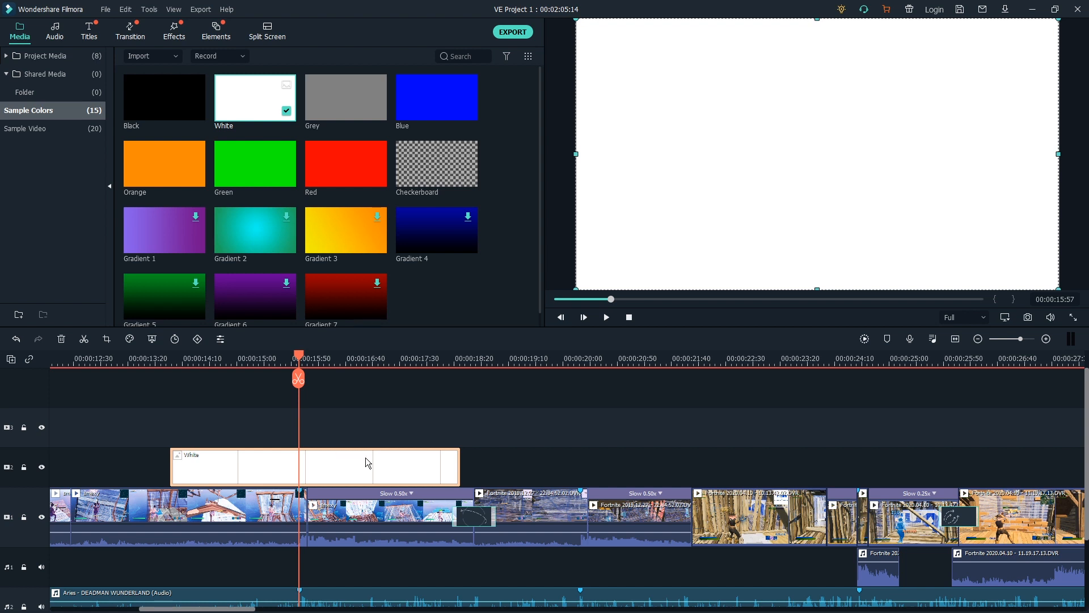
double_click(314, 472)
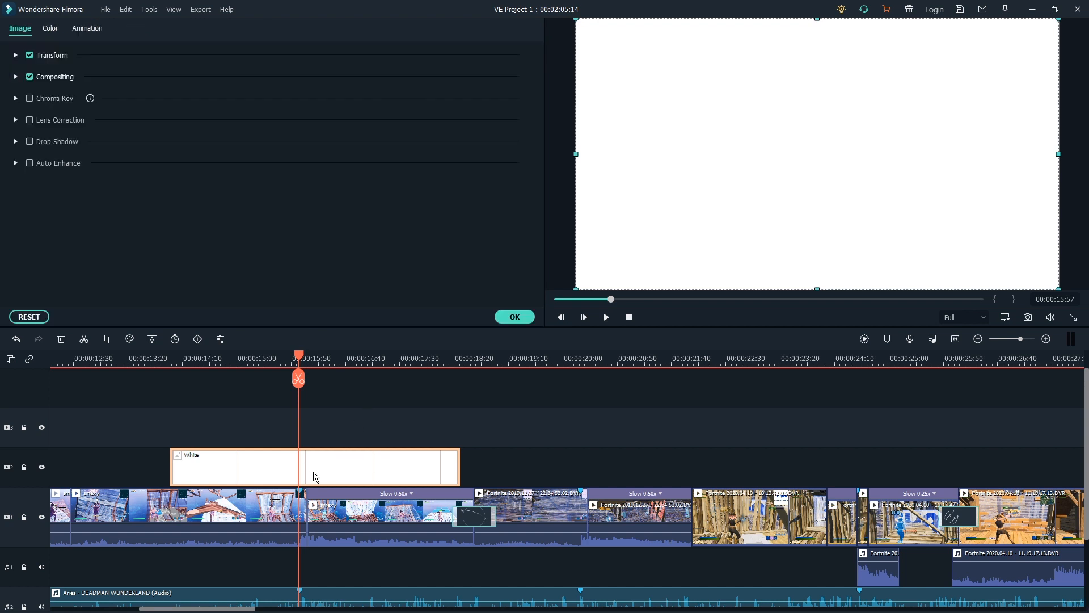
click(16, 77)
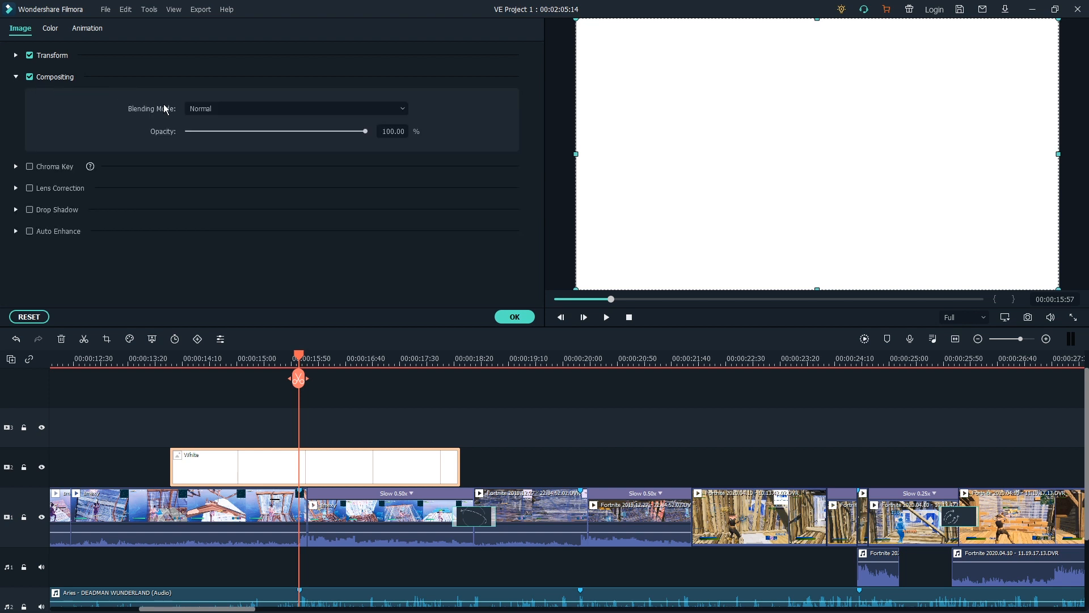
click(230, 108)
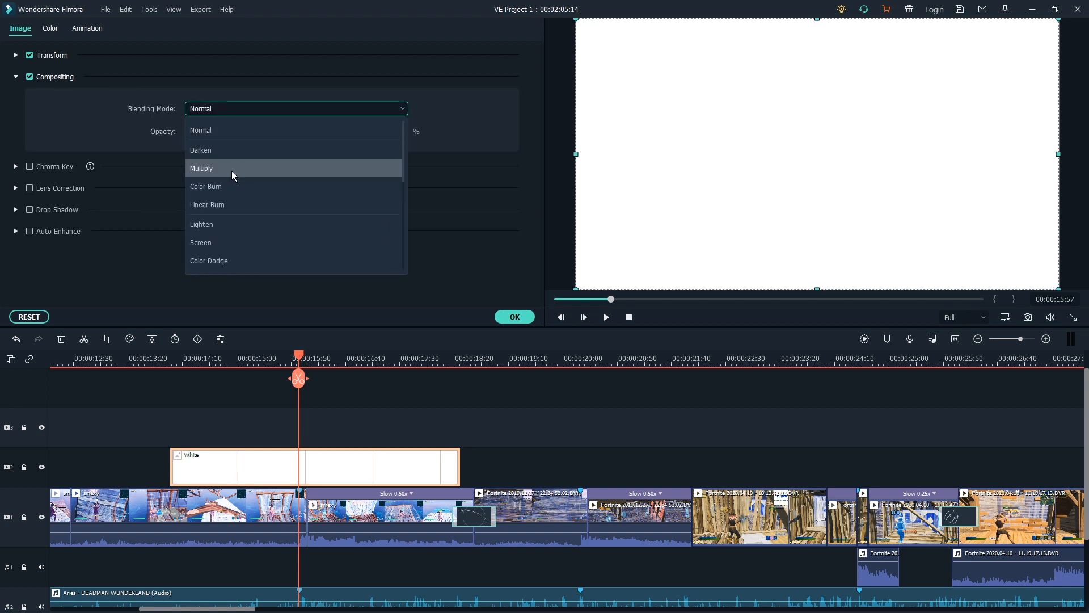
scroll(214, 180, down, 2)
click(230, 207)
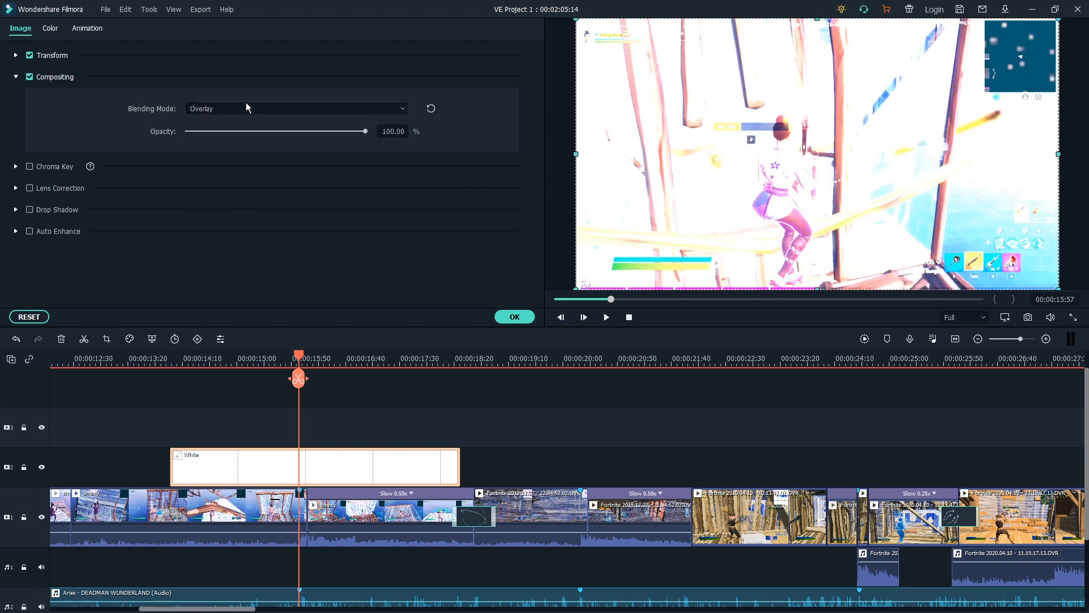
drag(298, 363, 300, 420)
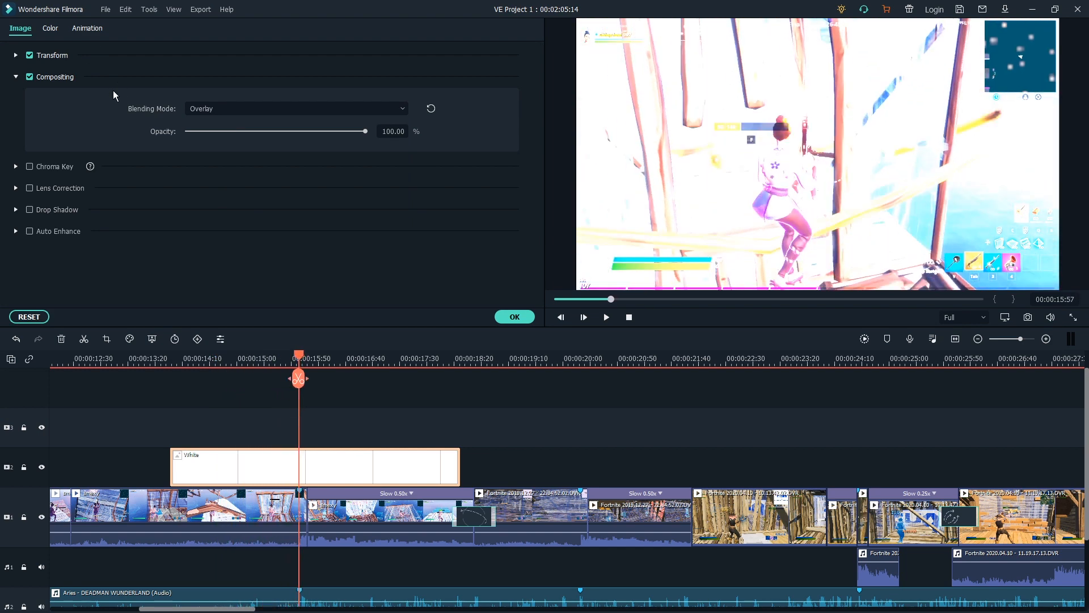
click(88, 30)
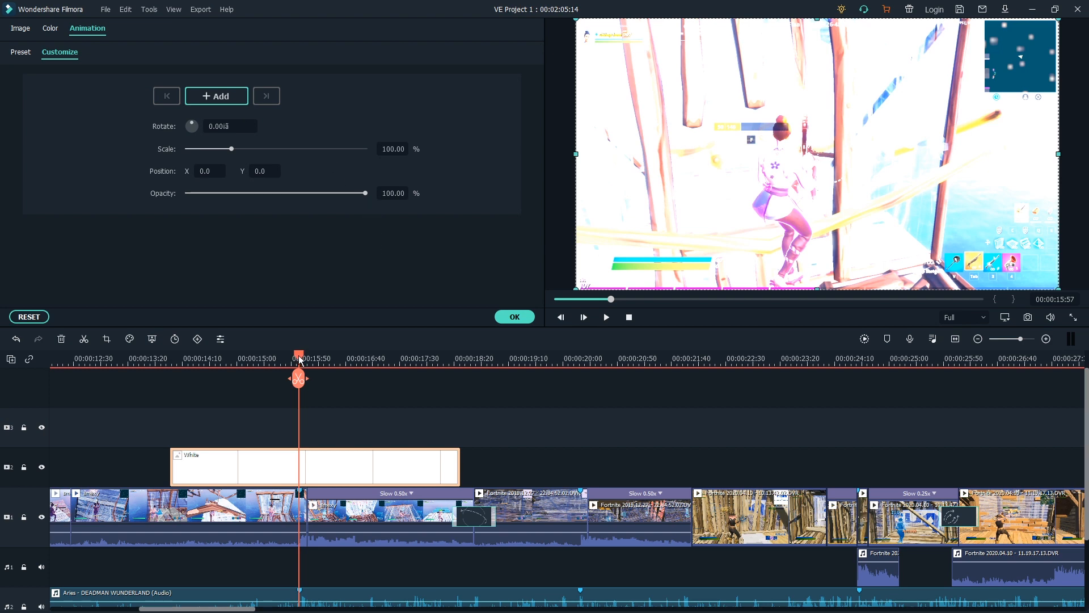
click(300, 360)
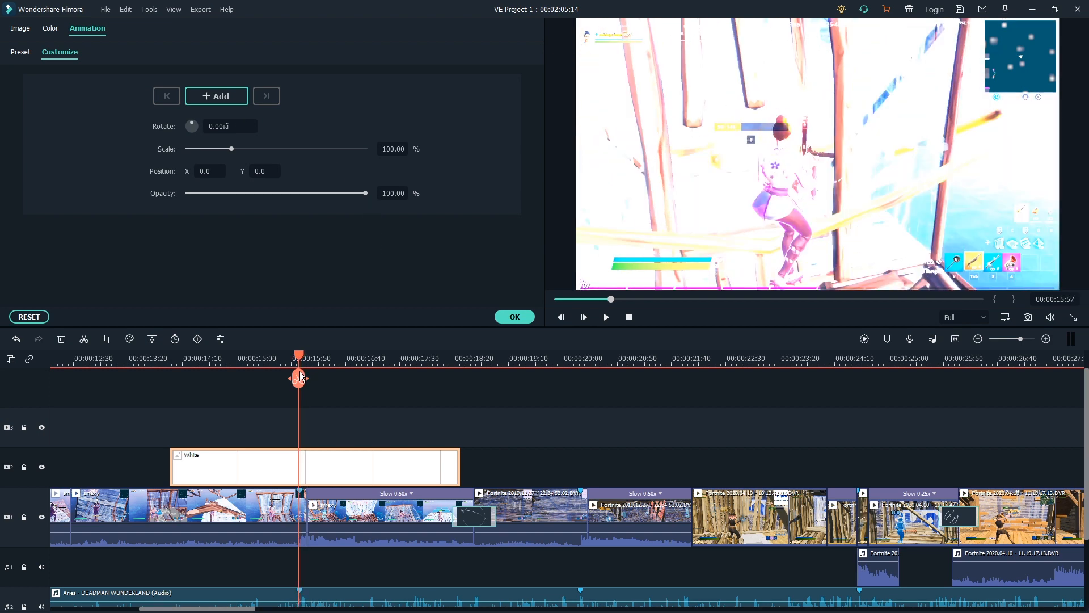
drag(301, 373, 300, 377)
drag(366, 196, 406, 202)
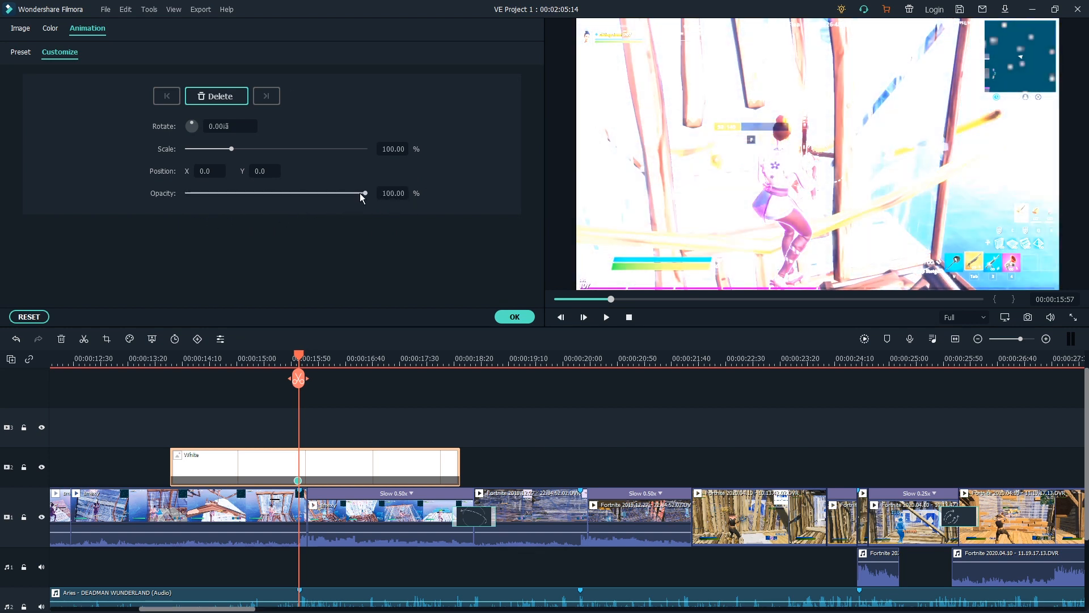
key(ctrl+z)
- Add animation keyframes to the White clip at 00:00:15:58 and 00:00:15:40
drag(300, 362, 300, 370)
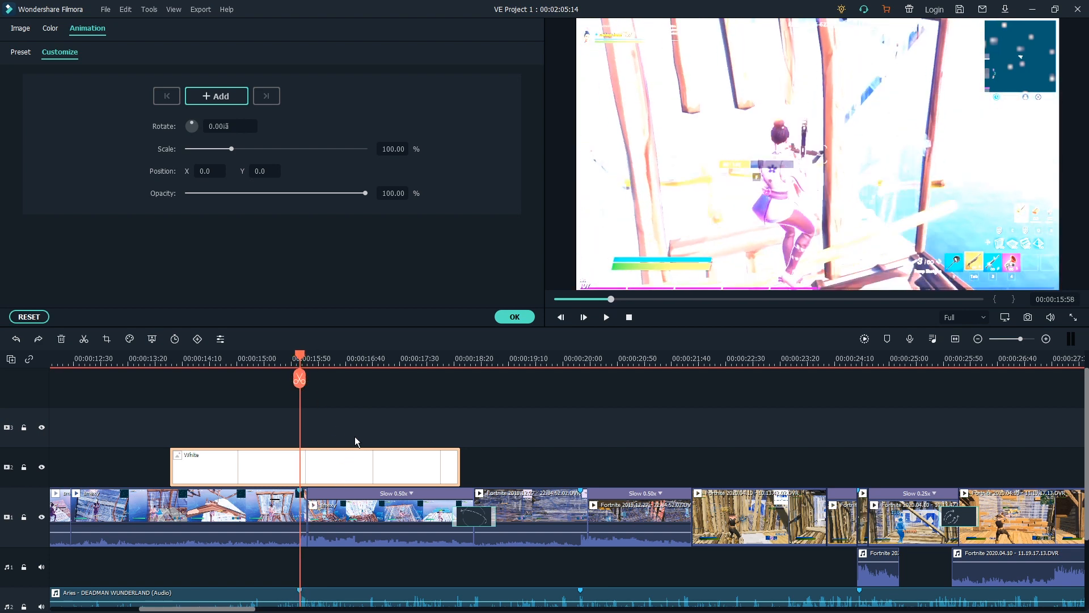
click(218, 102)
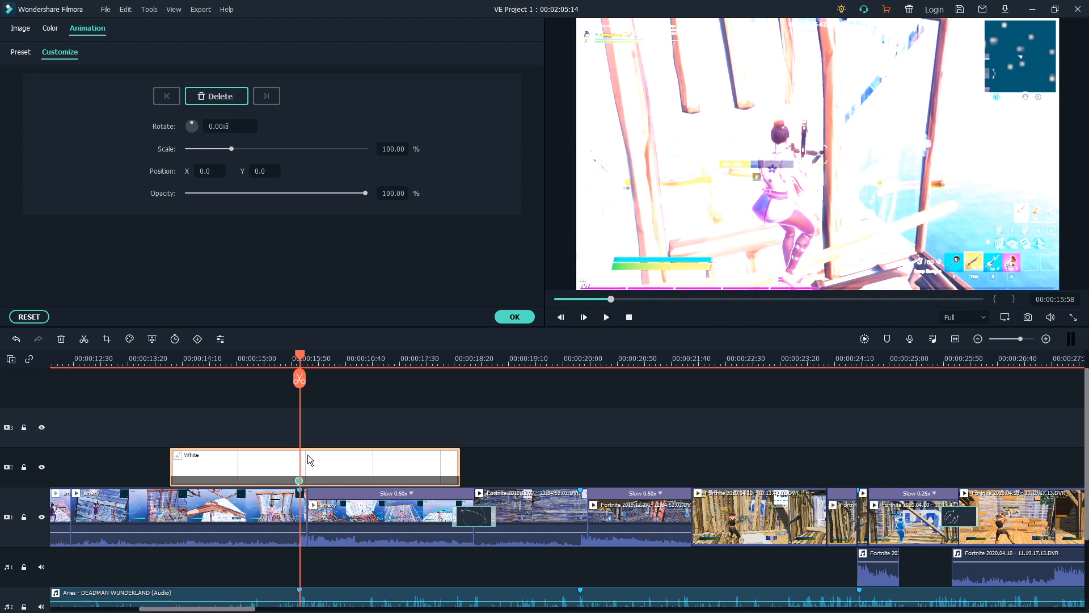
drag(300, 378, 280, 381)
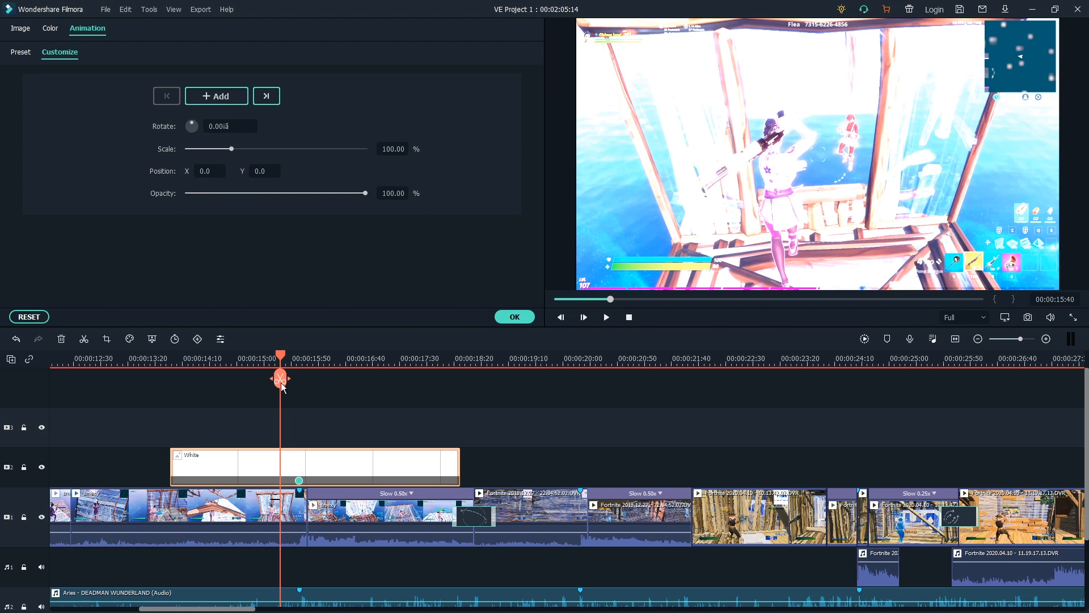
click(216, 97)
- Trim the start of the White clip to 00:00:15:40 and move the playhead to its 00:00:15:58 keyframe
drag(172, 468, 279, 486)
drag(226, 455, 342, 468)
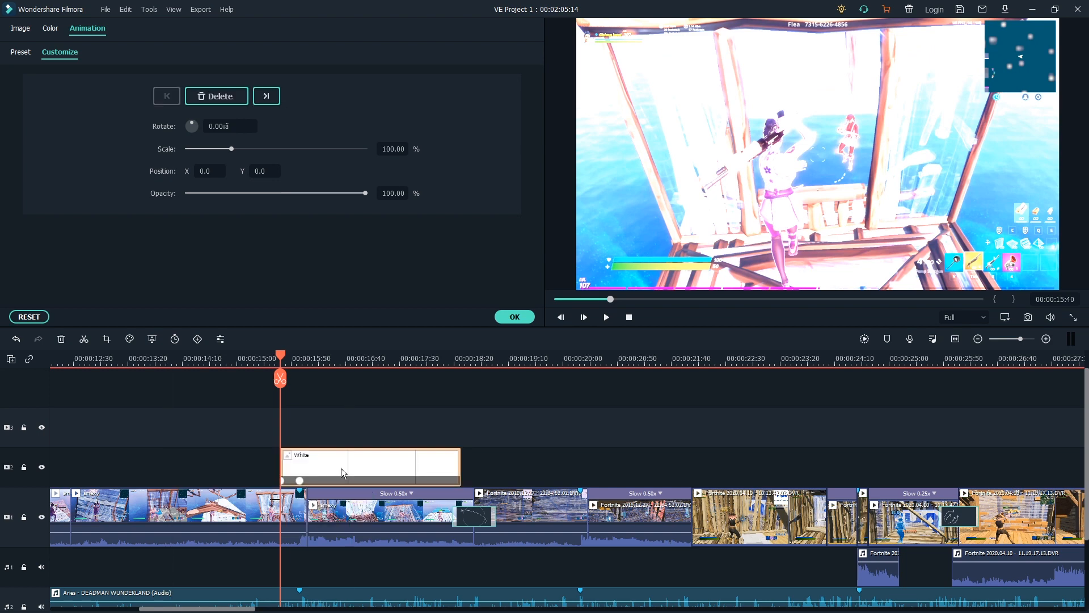
click(297, 351)
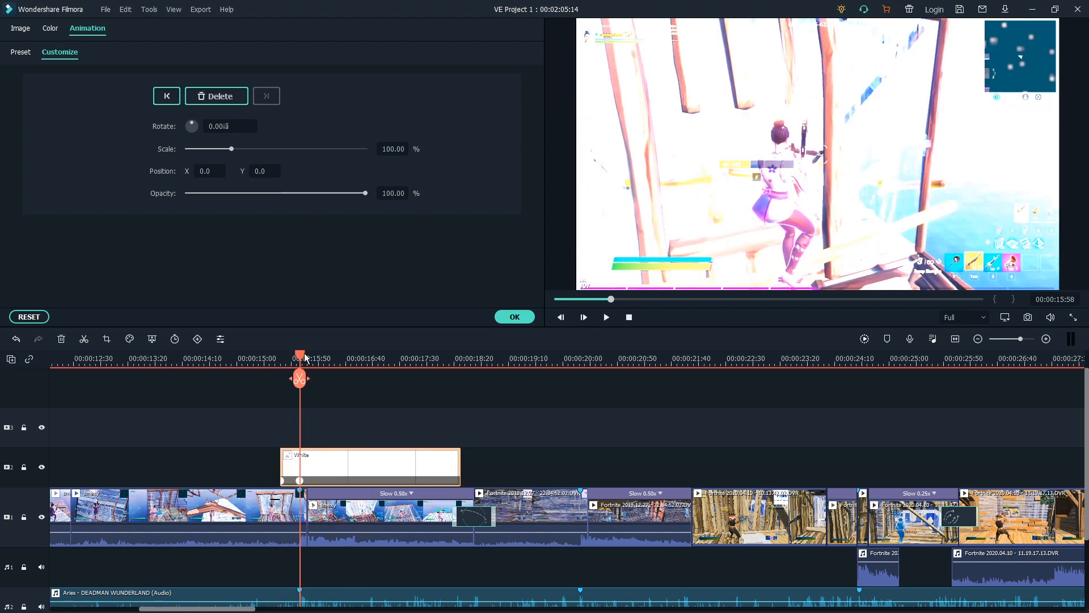
- Trim the end of the White clip to 00:00:17:19 and add an animation keyframe there
drag(303, 355, 389, 386)
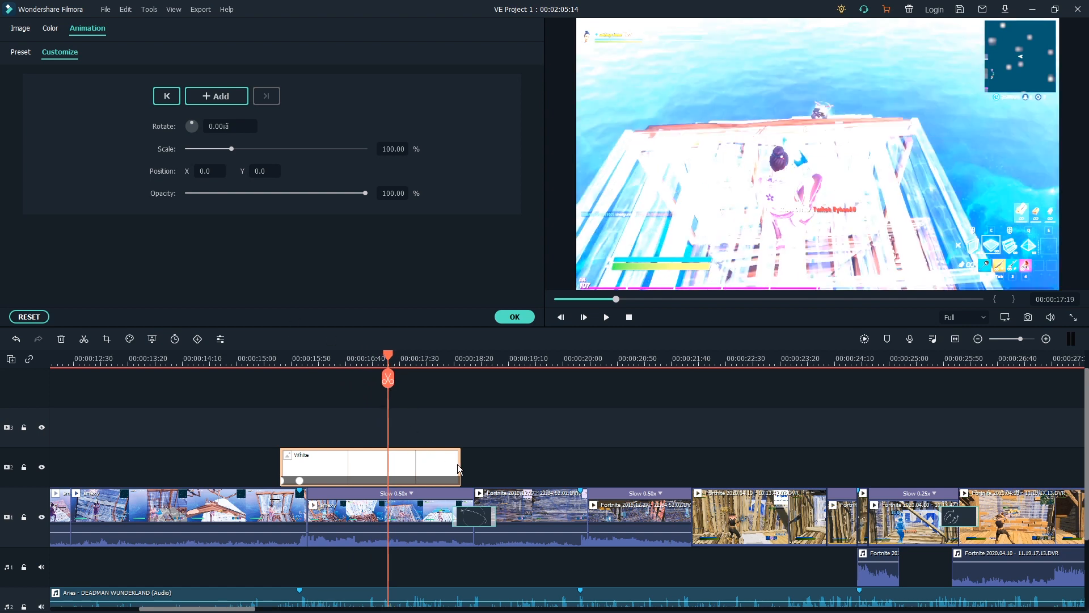
drag(459, 468, 387, 471)
click(216, 96)
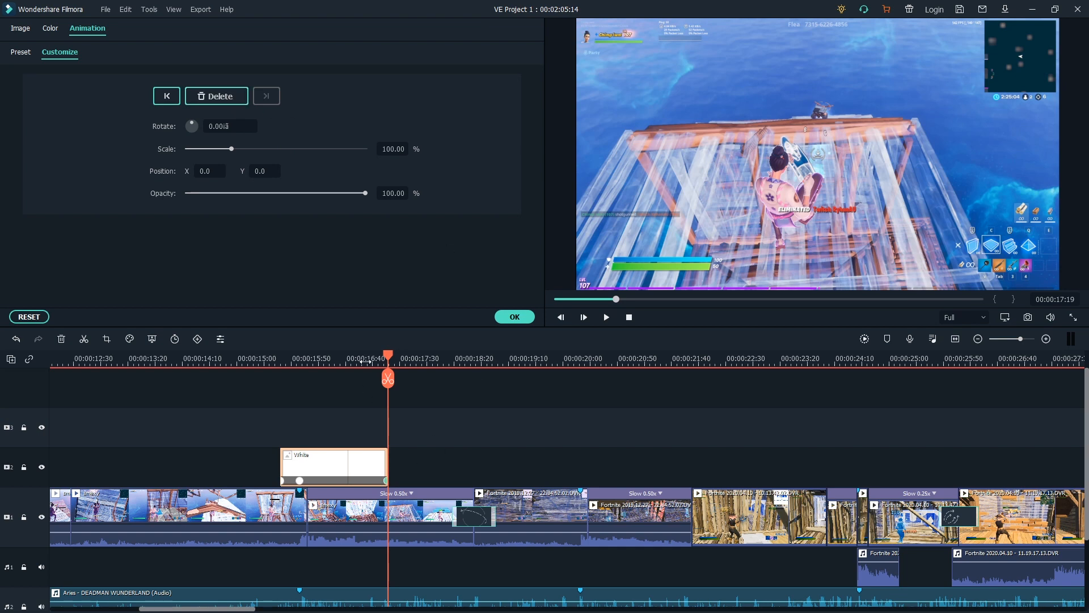
- Set the White clip's opacity to 0% at its starting keyframe, 00:00:15:40
click(309, 357)
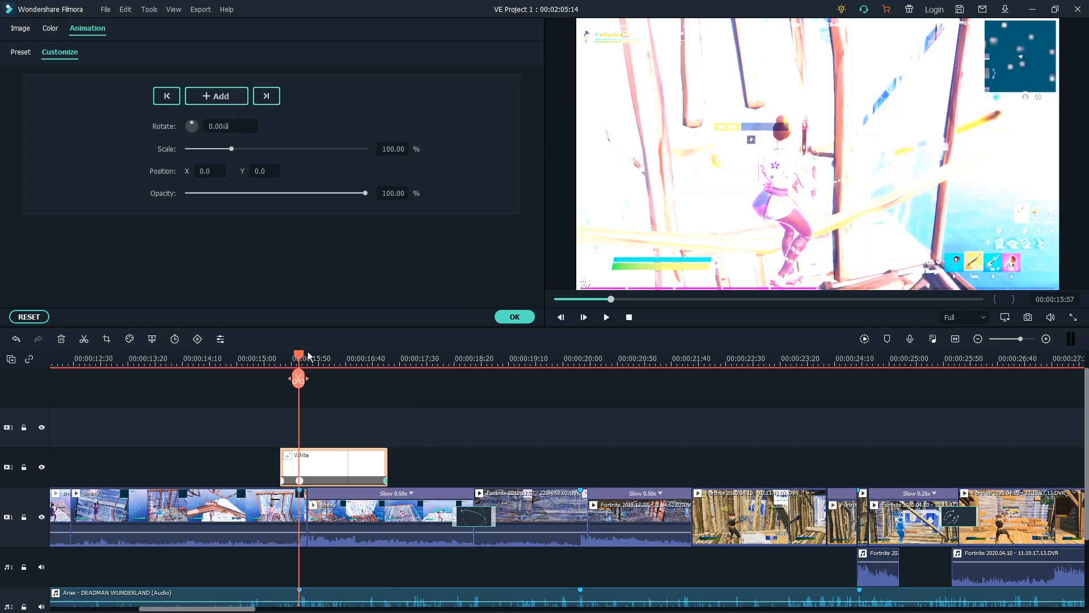
drag(305, 357, 281, 365)
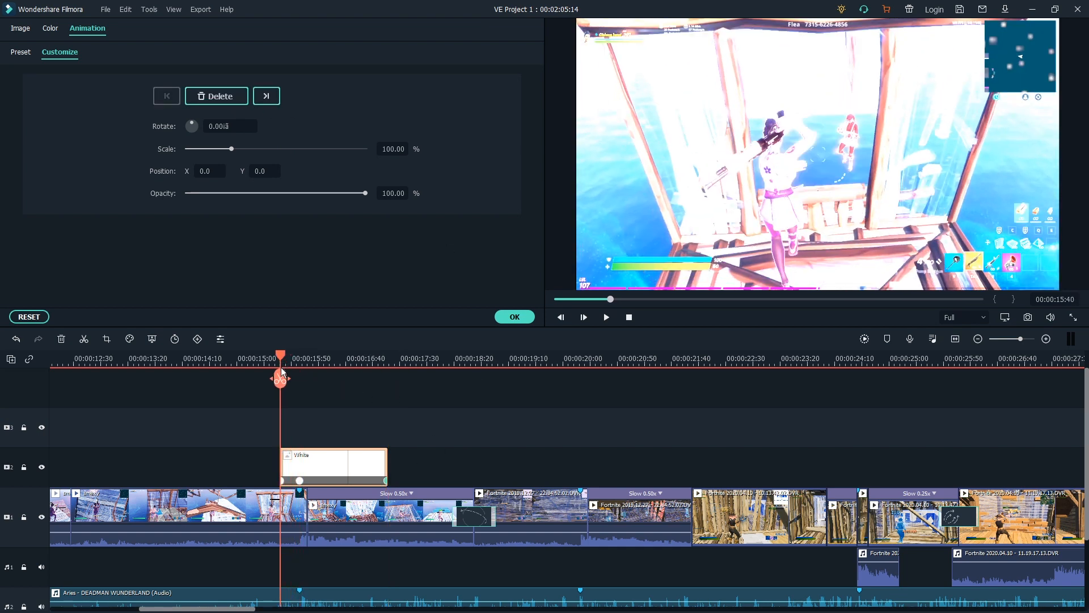
scroll(281, 377, up, 2)
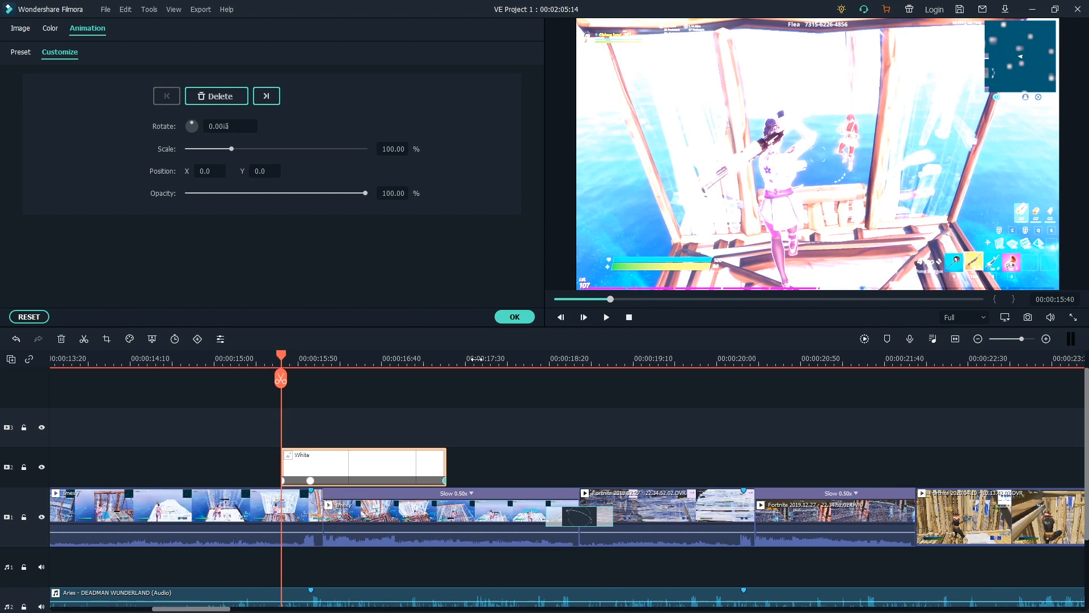
scroll(688, 367, up, 3)
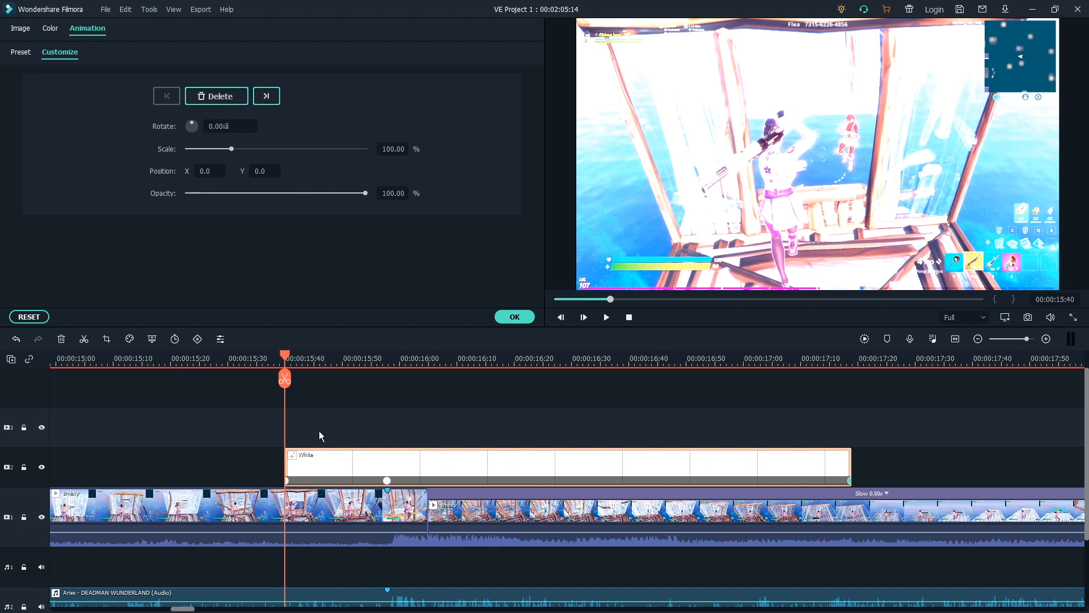
scroll(430, 369, up, 3)
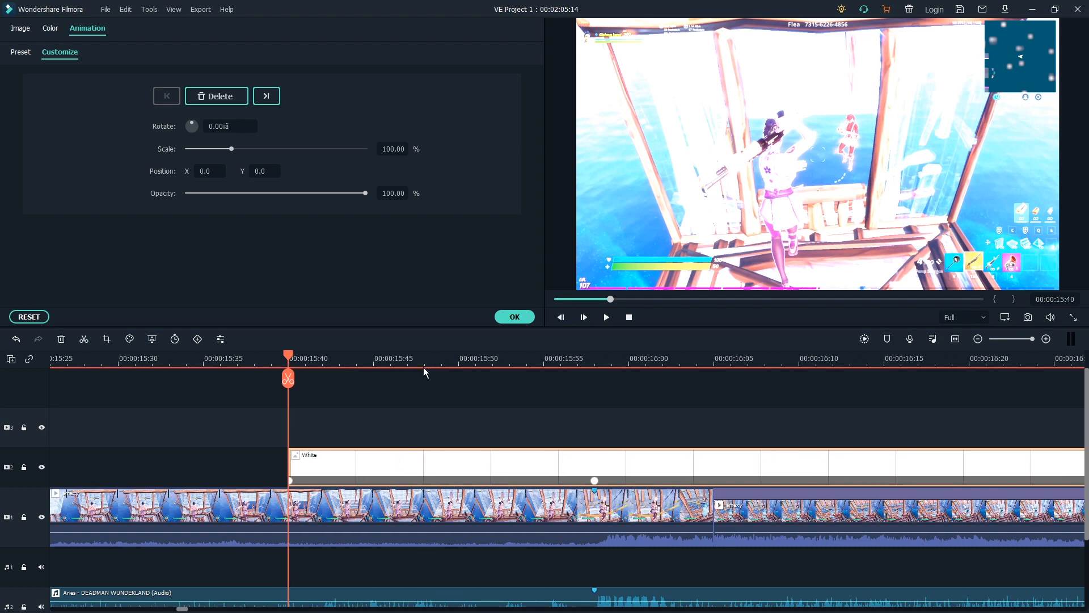
key(Right)
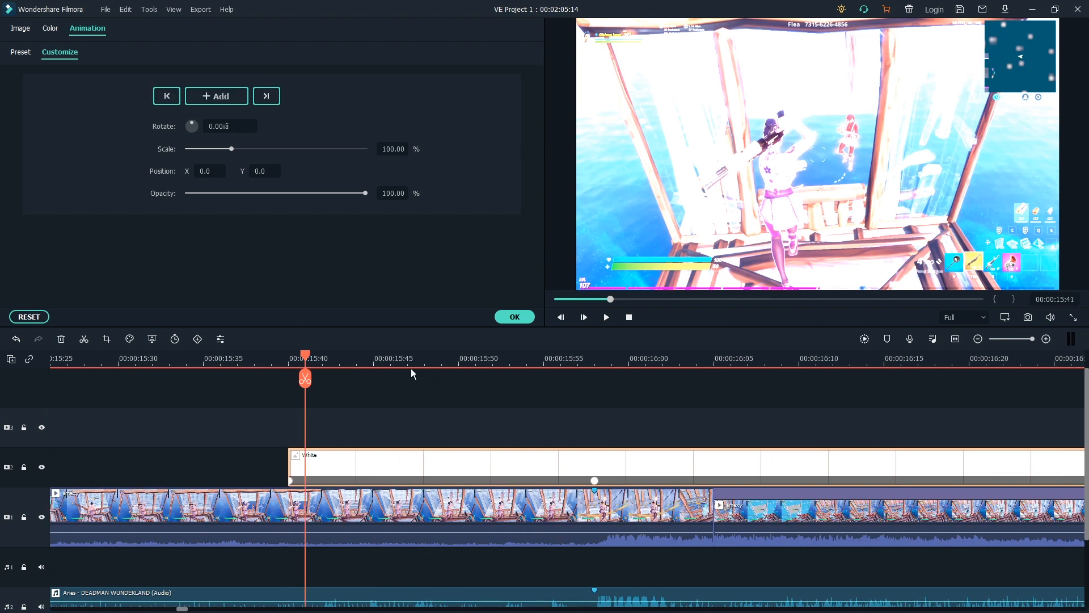
key(Left)
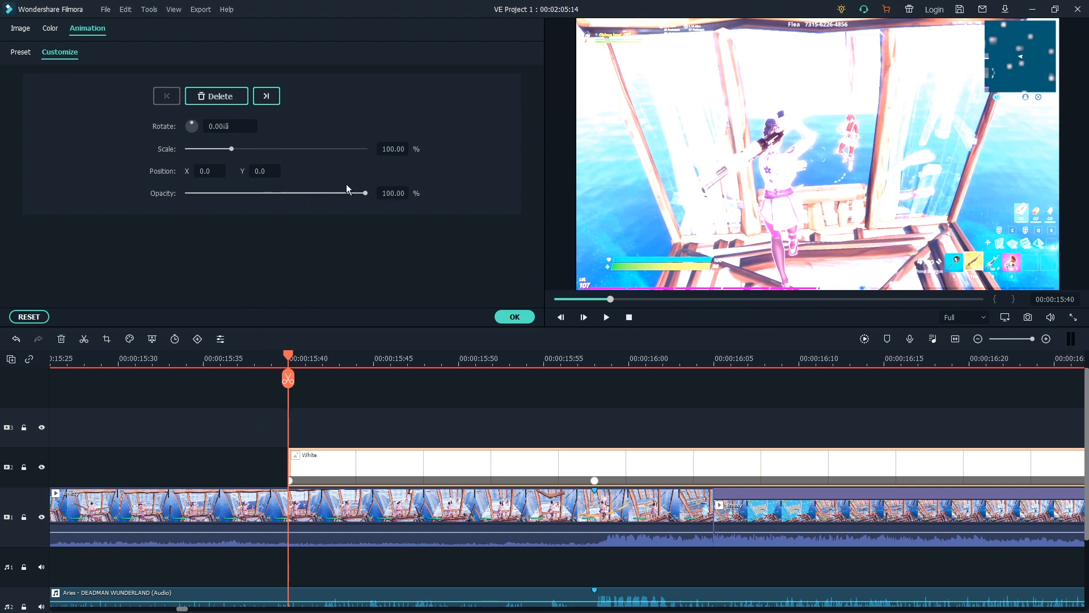
drag(365, 193, 110, 219)
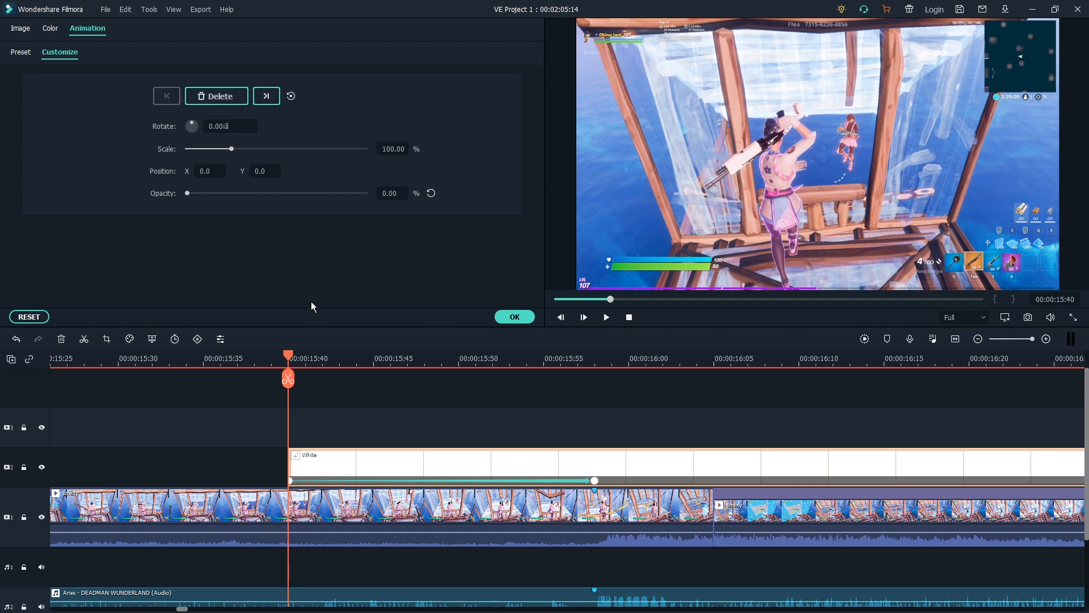
- Set the White clip's opacity to 0% at its ending keyframe, 00:00:17:19
key(ctrl+minus)
click(756, 377)
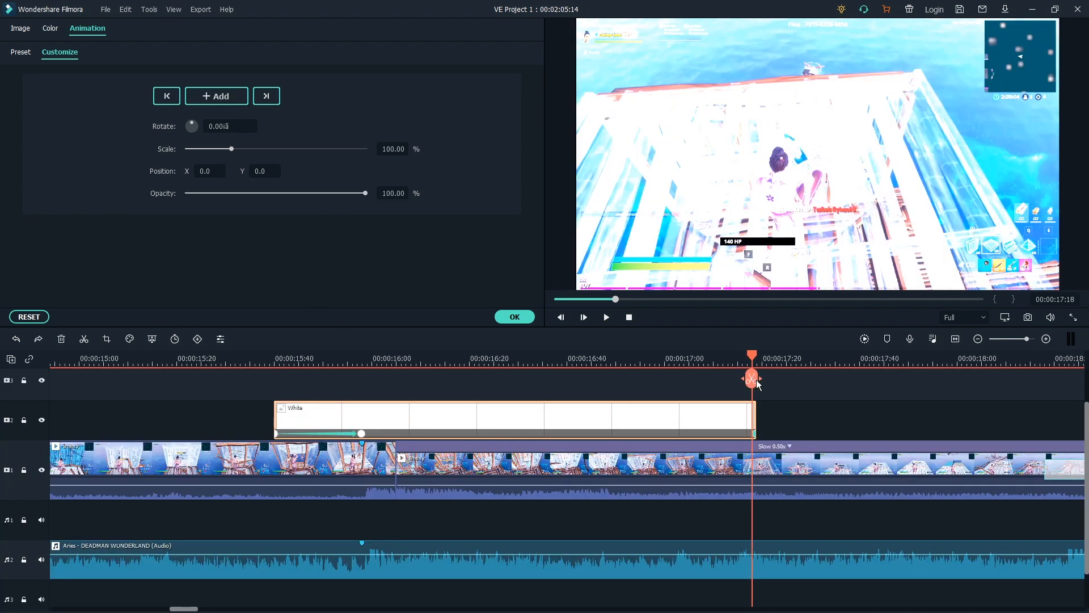
drag(758, 384, 760, 388)
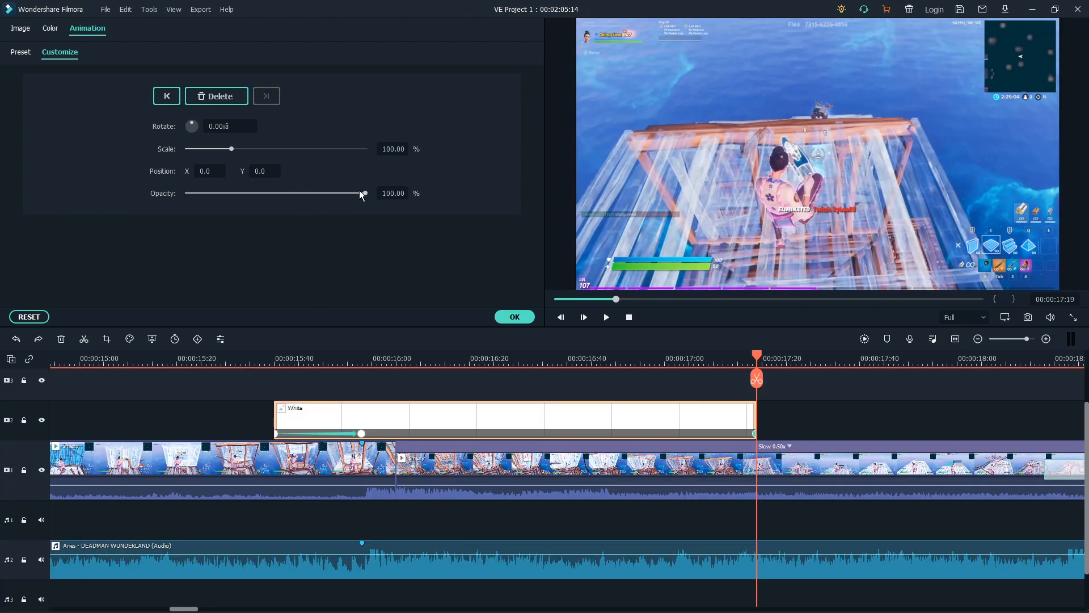
drag(365, 193, 170, 203)
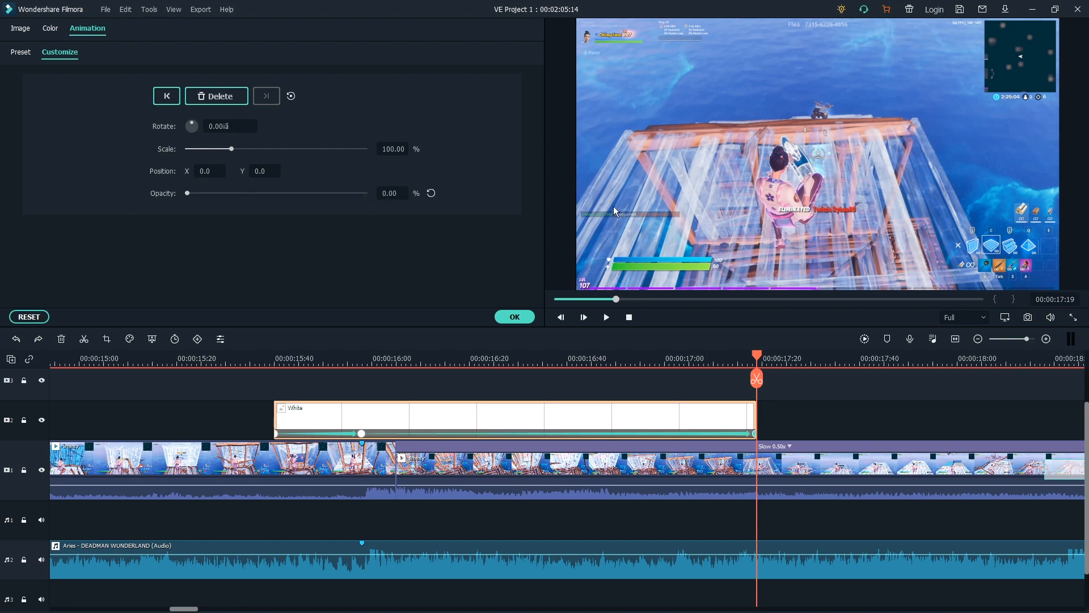
- Play back the section around the White clip to review the fade in and out of the flash
drag(772, 355, 193, 421)
key(space)
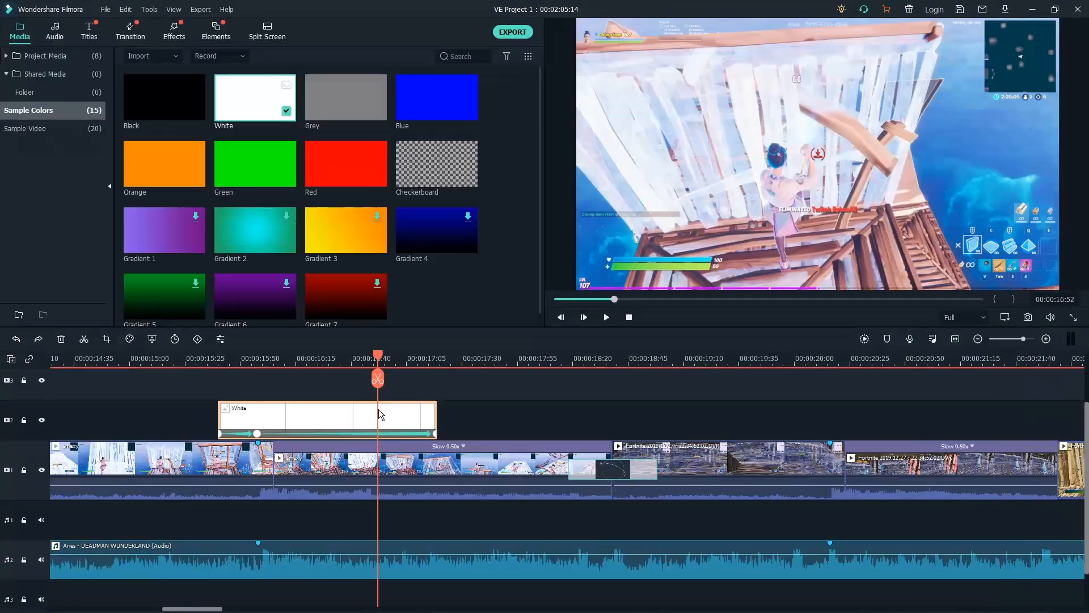
drag(378, 358, 294, 368)
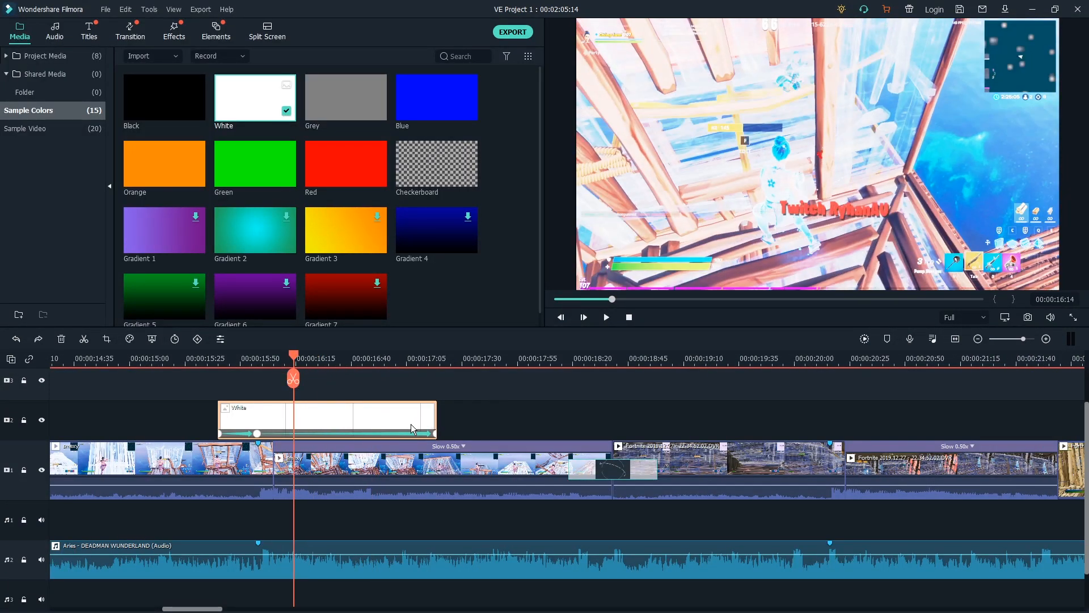
- Try pasting two copies of the White clip around the next beat marker, and undo the pasting
right_click(336, 423)
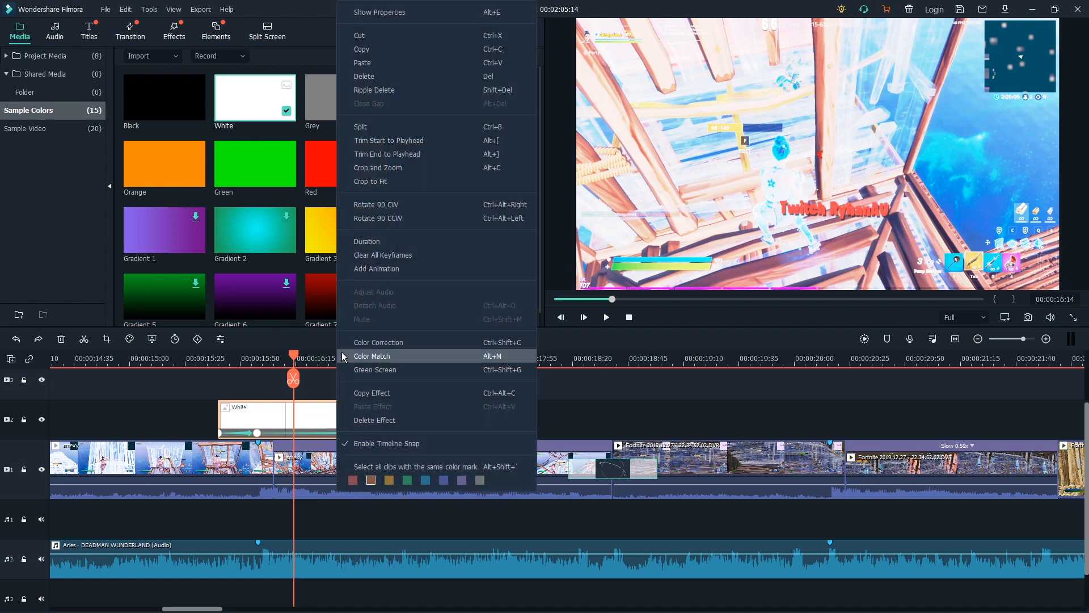
right_click(307, 420)
click(256, 387)
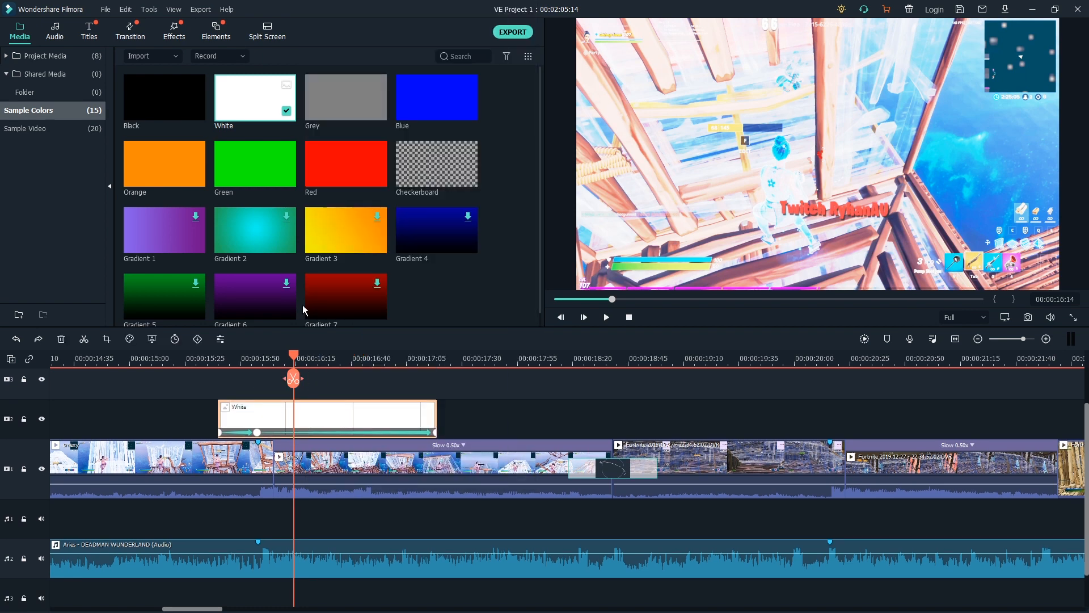
right_click(315, 420)
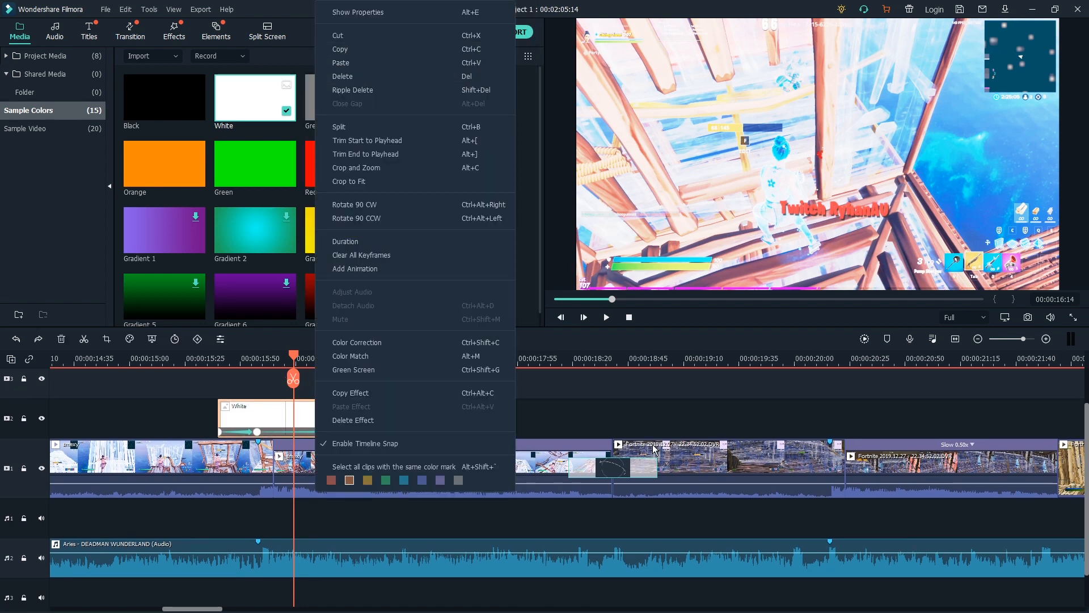
key(Escape)
click(674, 358)
key(ctrl+v)
key(ctrl+v)
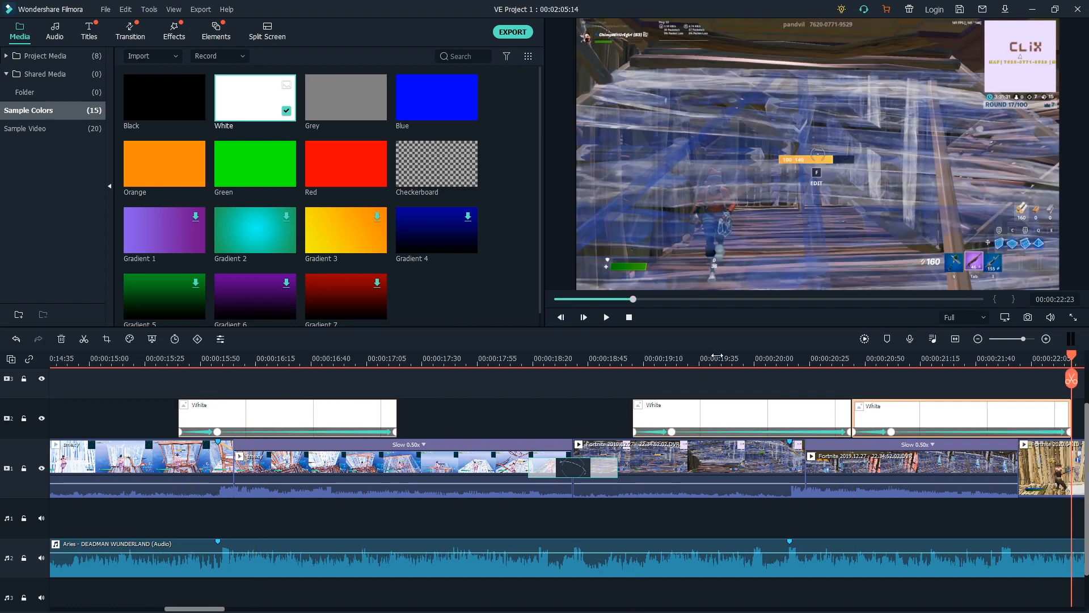
key(ctrl+z)
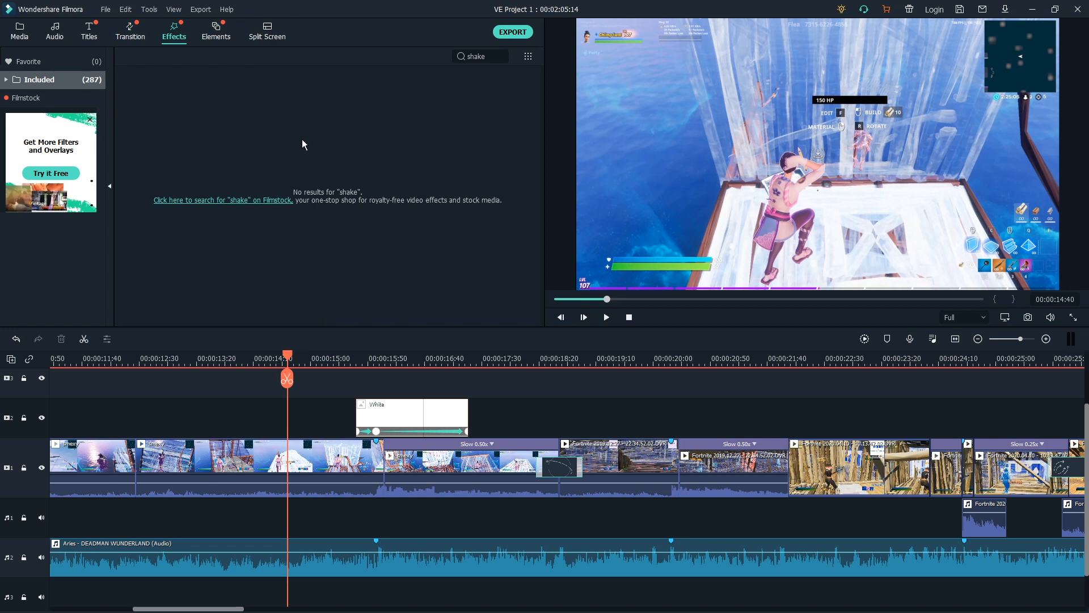
- Browse the included elements and preview Blue Energy 2, Yellow Energy and Blue Energy 1
click(217, 33)
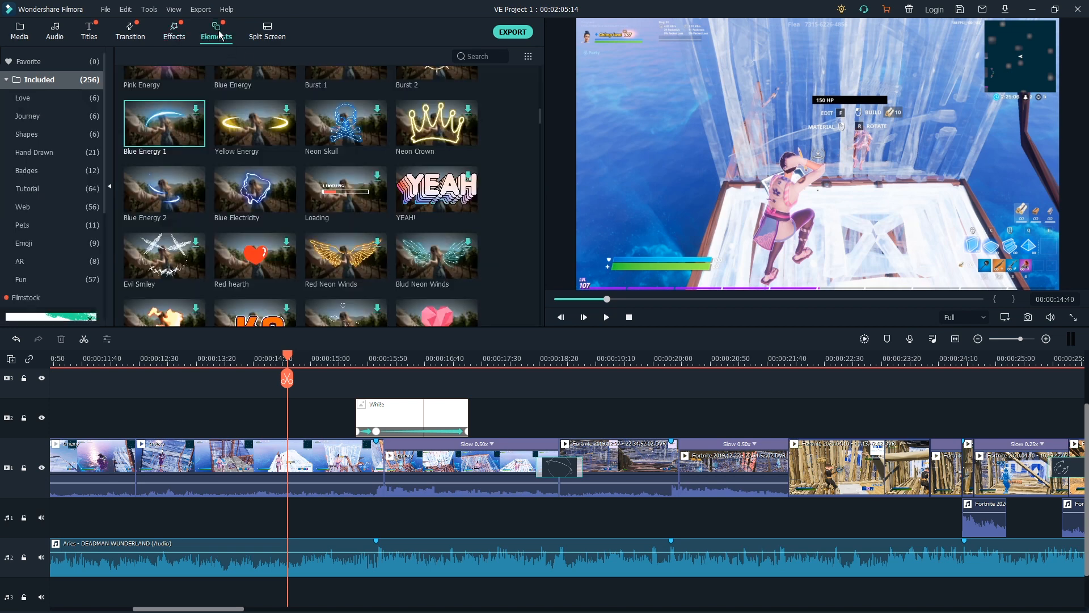
mouse_move(540, 116)
mouse_down()
mouse_move(539, 146)
mouse_move(545, 100)
mouse_move(547, 117)
mouse_up()
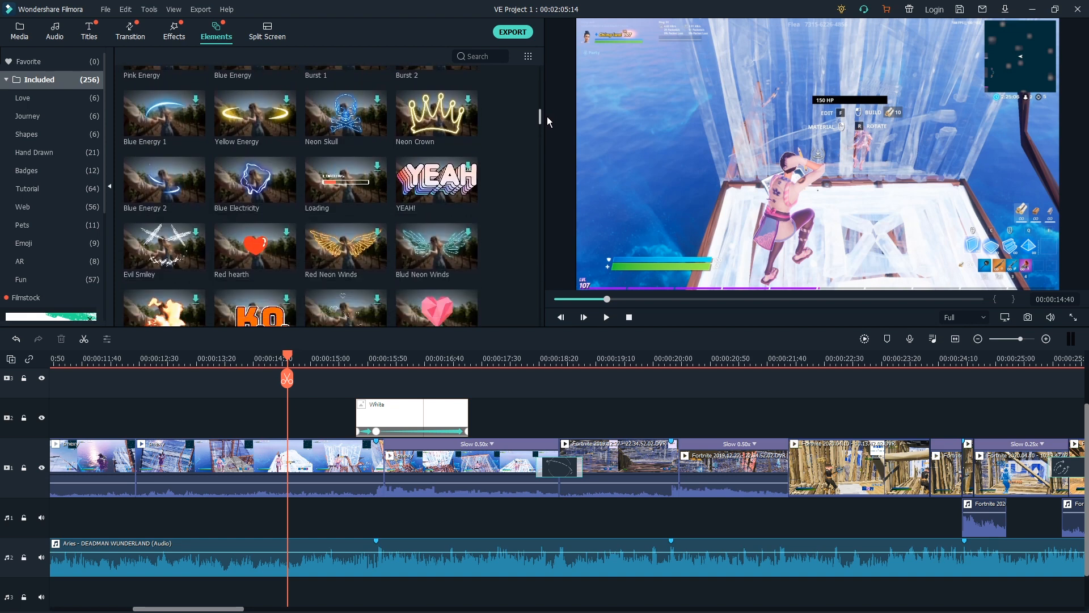
mouse_move(286, 195)
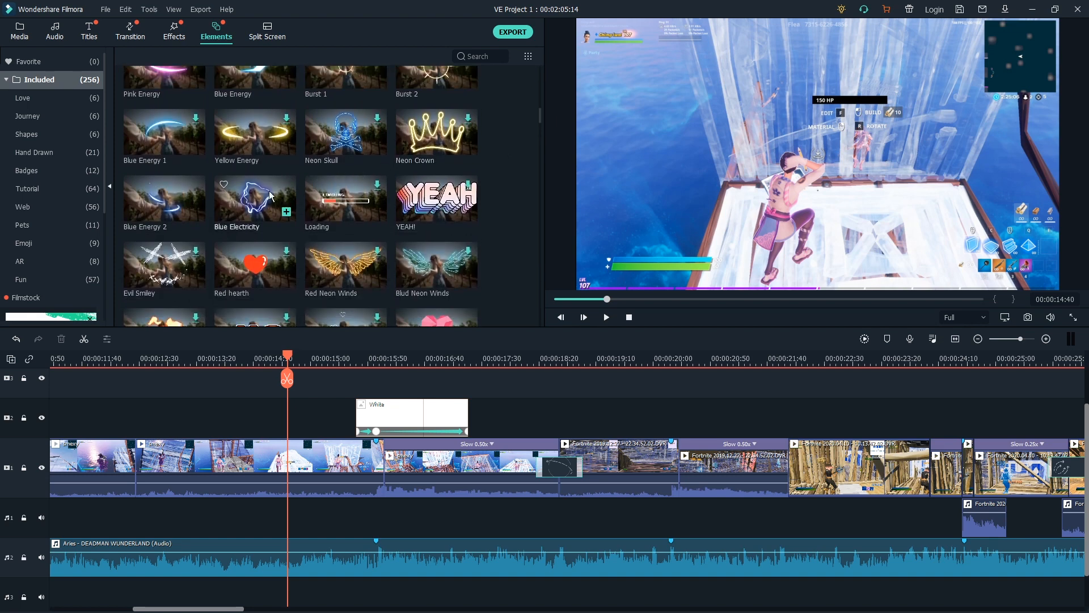
click(172, 209)
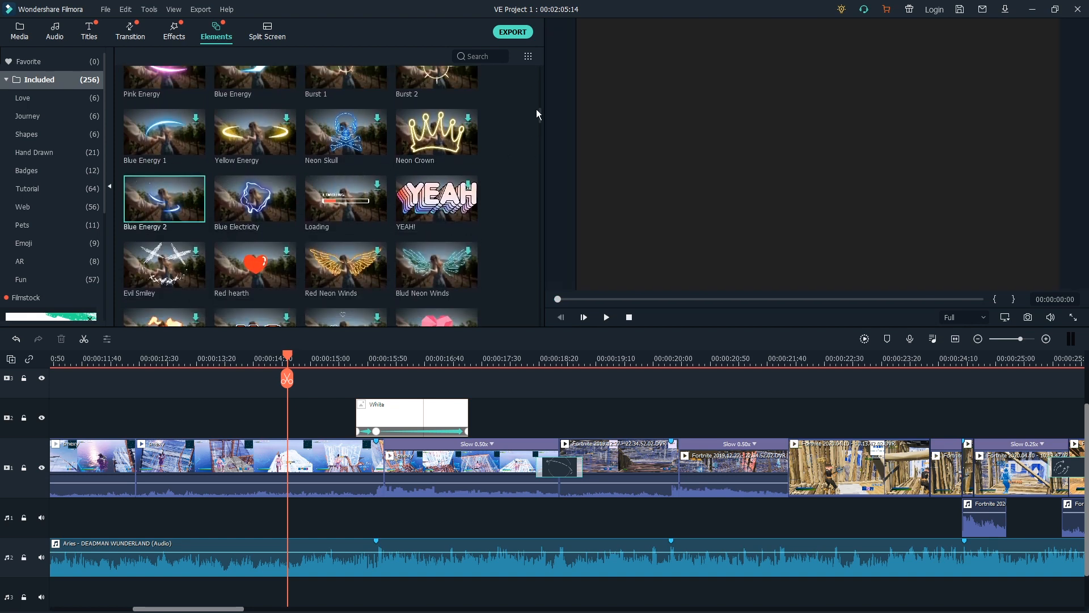
mouse_move(215, 158)
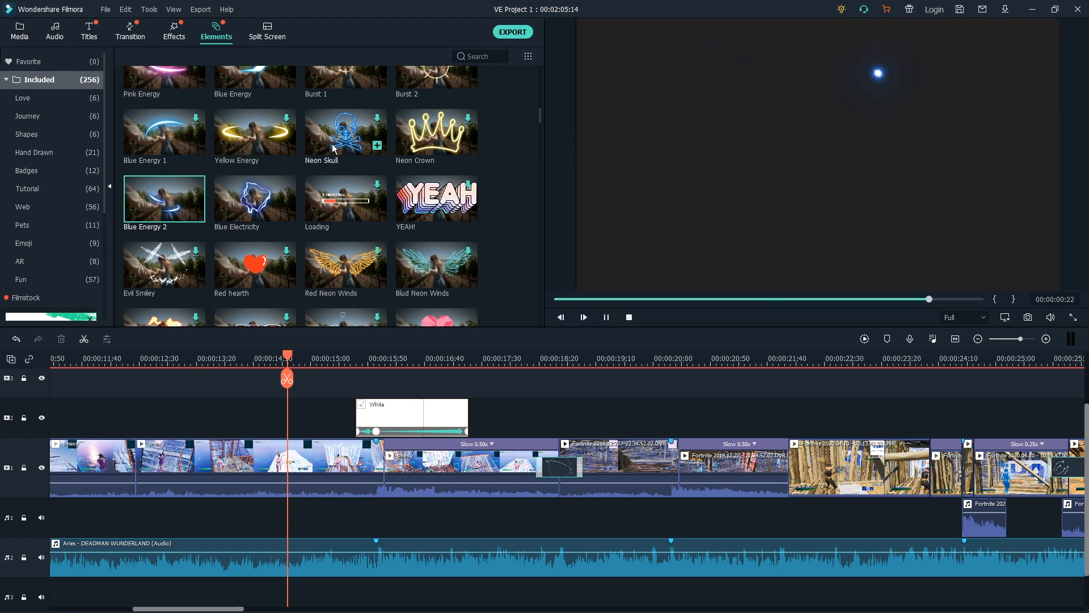
click(267, 139)
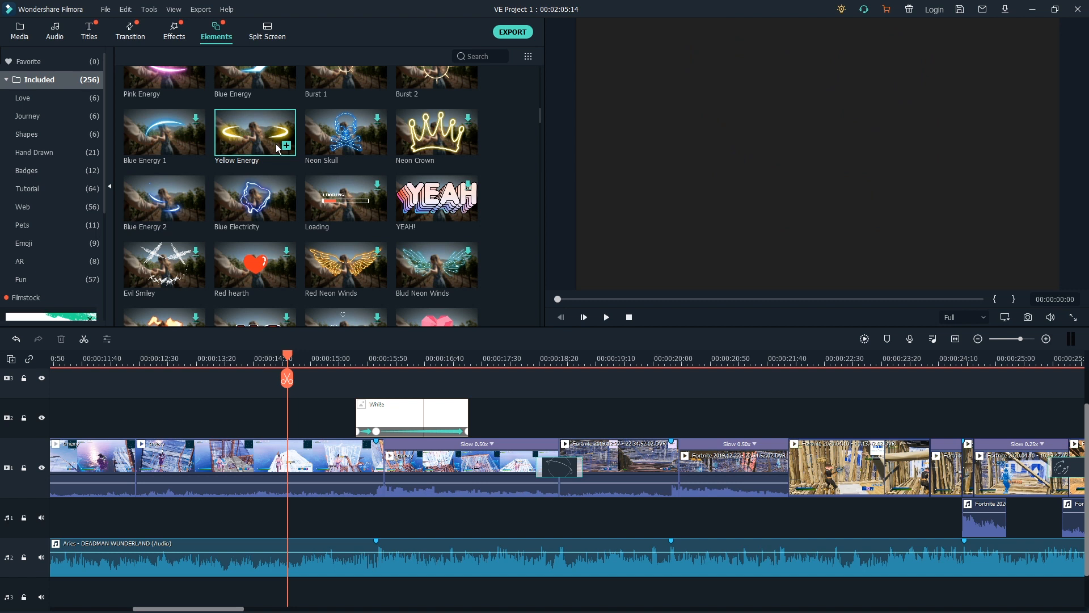
click(164, 134)
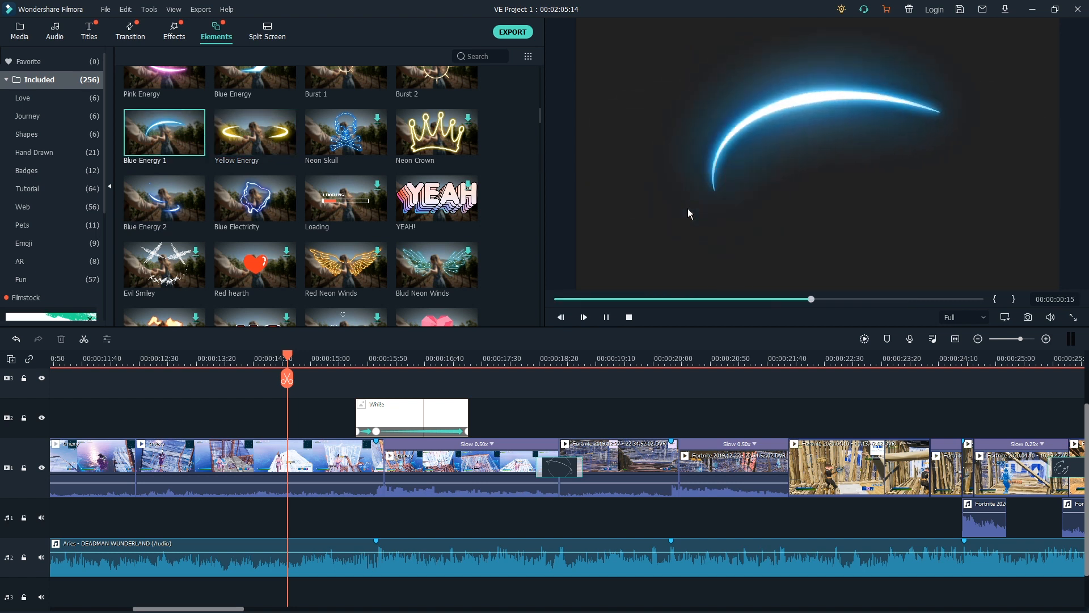
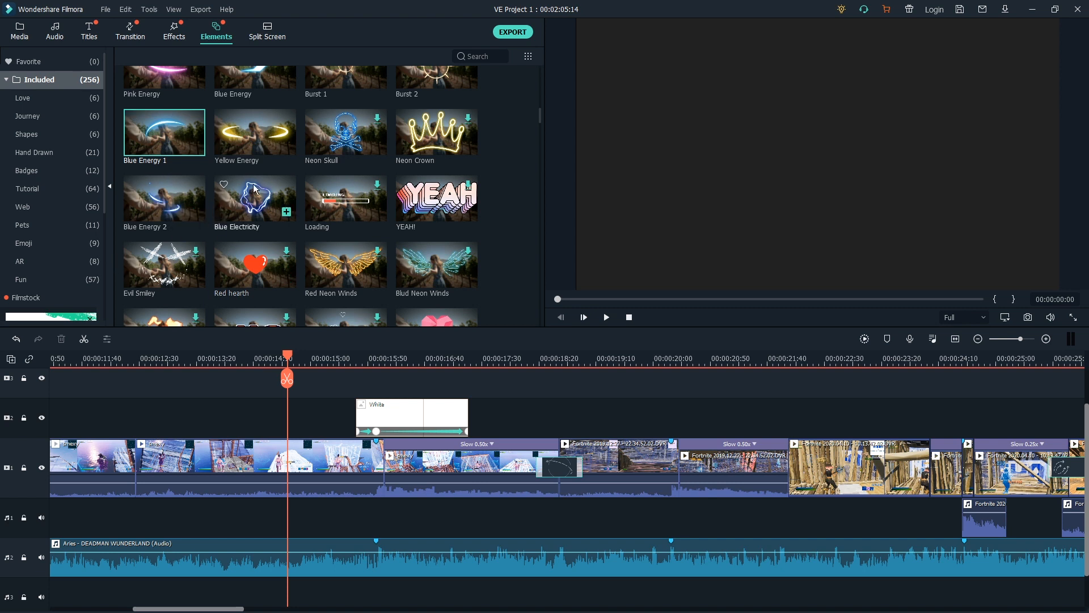
- Place the Blue Energy 2 element at 00:00:14:40 on the White clip's track, directly before that clip
click(176, 205)
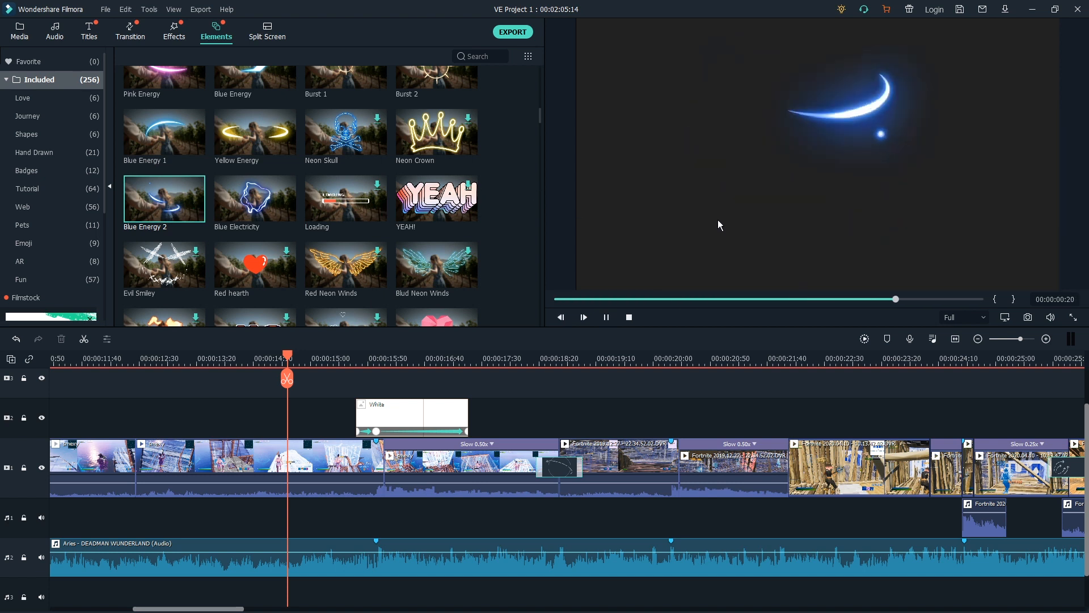
mouse_move(189, 212)
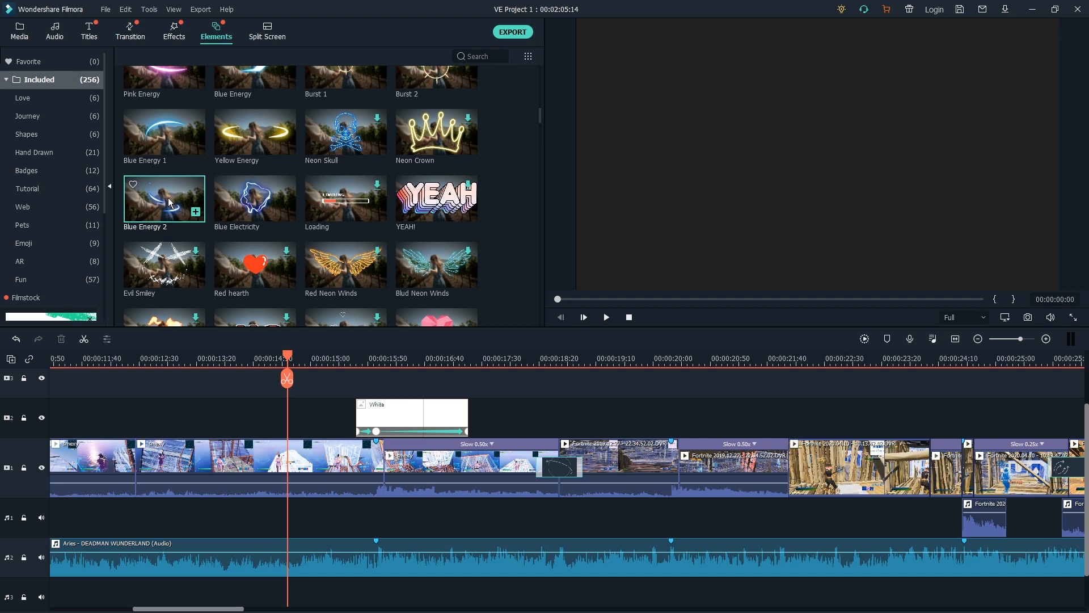
drag(554, 405, 284, 415)
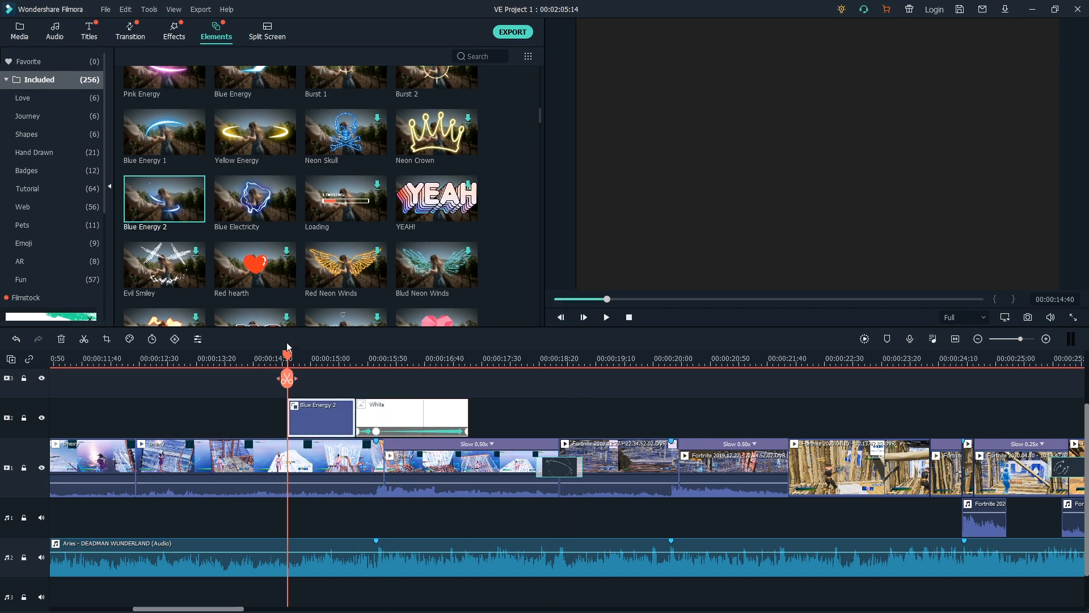
- Play back the Blue Energy 2 element and the White flash over the gameplay
drag(283, 352, 265, 405)
key(space)
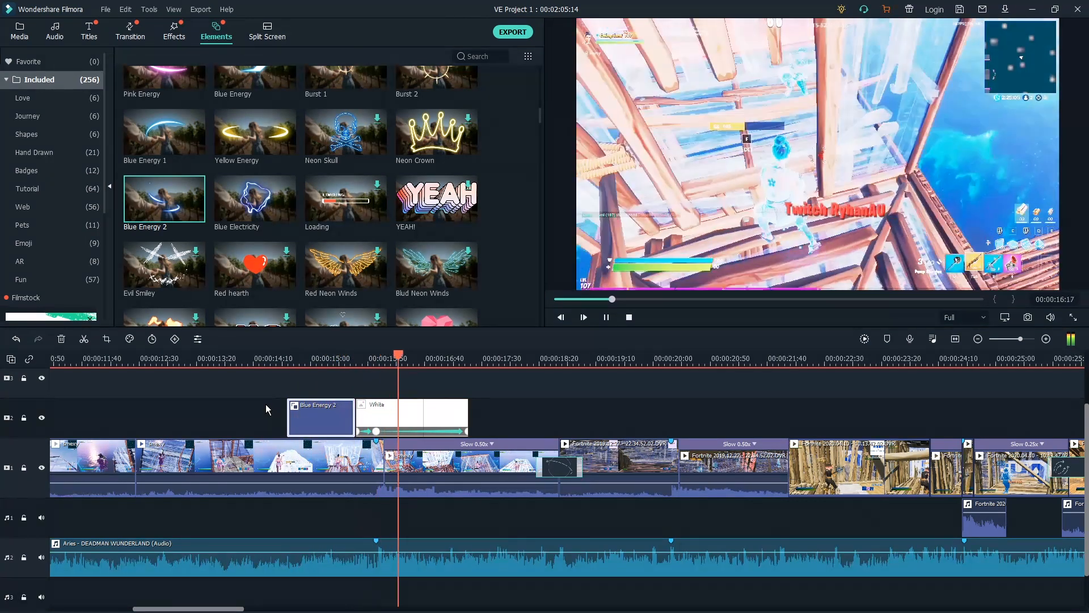
key(space)
- Shrink the Blue Energy 2 element in the preview and centre it over the lower half of the character
drag(292, 383, 330, 376)
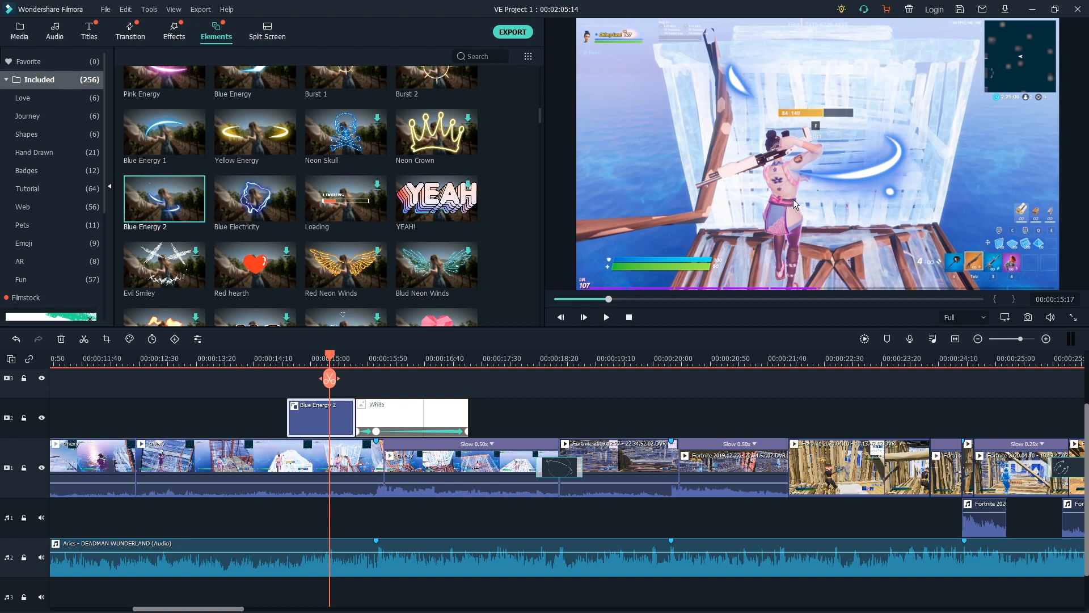
mouse_move(326, 359)
mouse_down()
mouse_move(301, 359)
mouse_move(319, 359)
mouse_up()
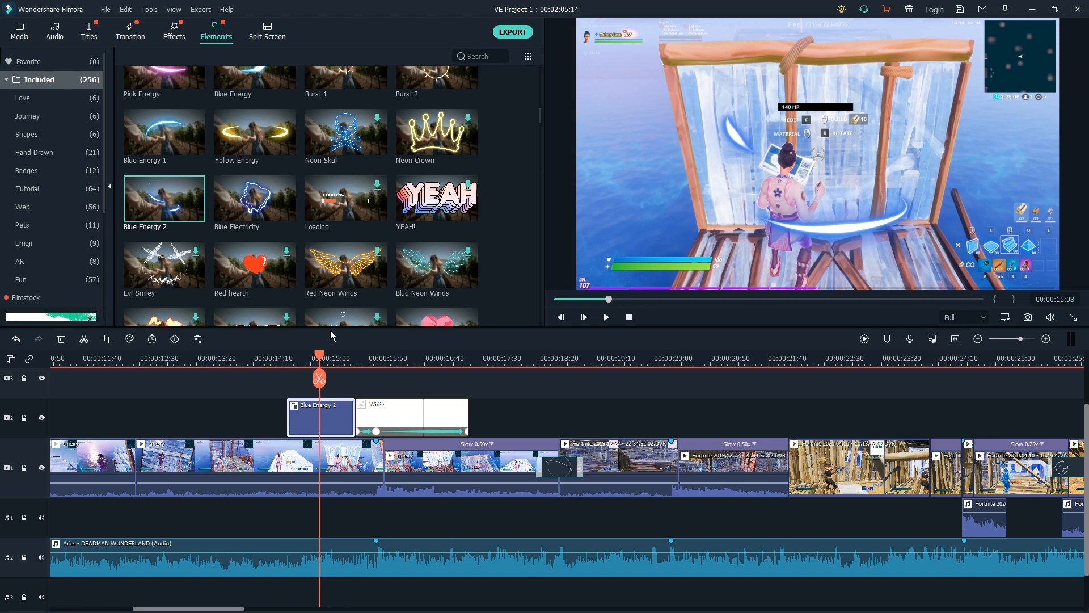
double_click(794, 156)
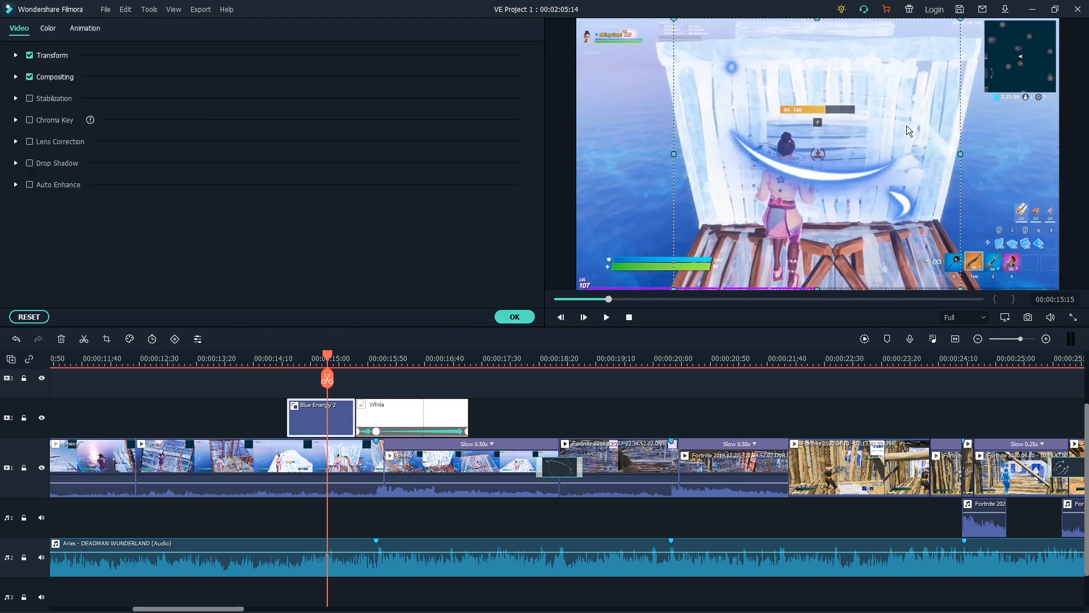
drag(863, 170, 829, 215)
drag(783, 64, 784, 133)
drag(788, 169, 792, 89)
drag(787, 255, 788, 235)
drag(804, 143, 802, 198)
drag(784, 110, 784, 114)
drag(929, 198, 862, 203)
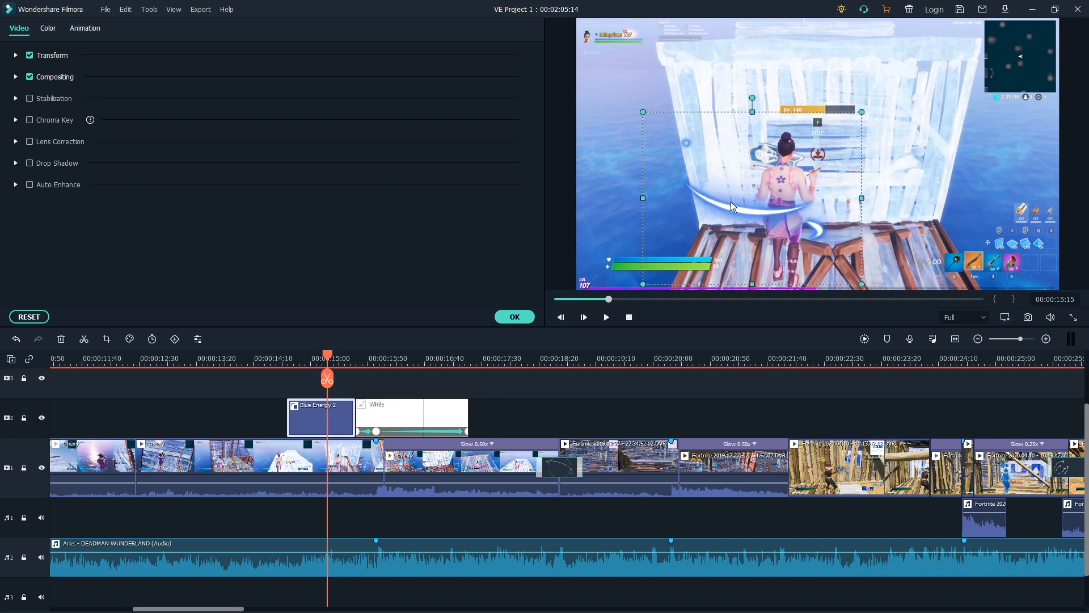
drag(643, 199, 700, 202)
drag(800, 174, 807, 179)
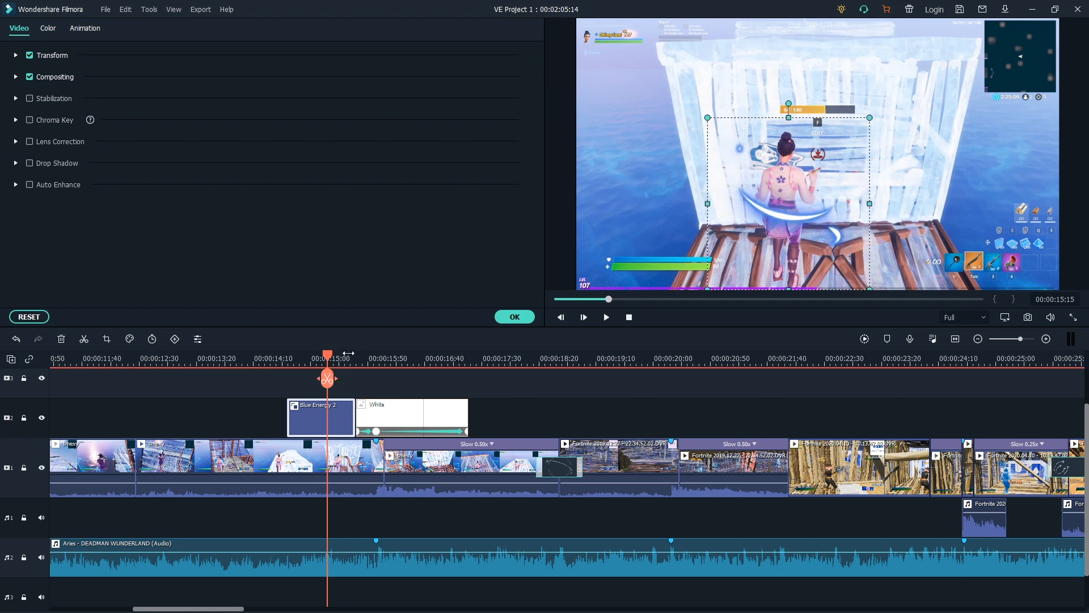
- Play back the repositioned Blue Energy 2 element over the gameplay and save the project
drag(327, 359, 276, 366)
key(space)
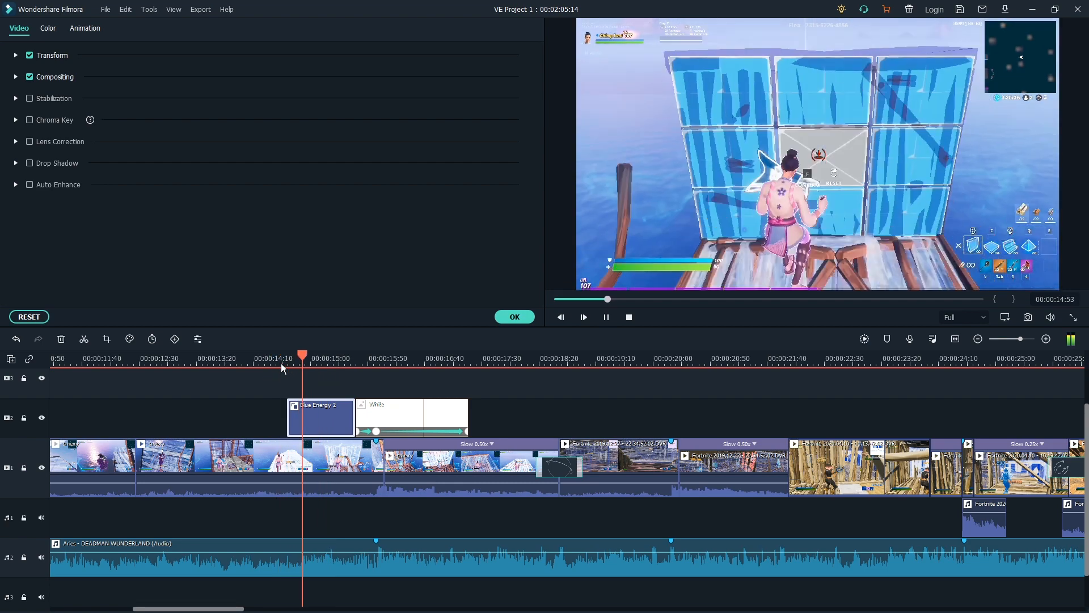
key(space)
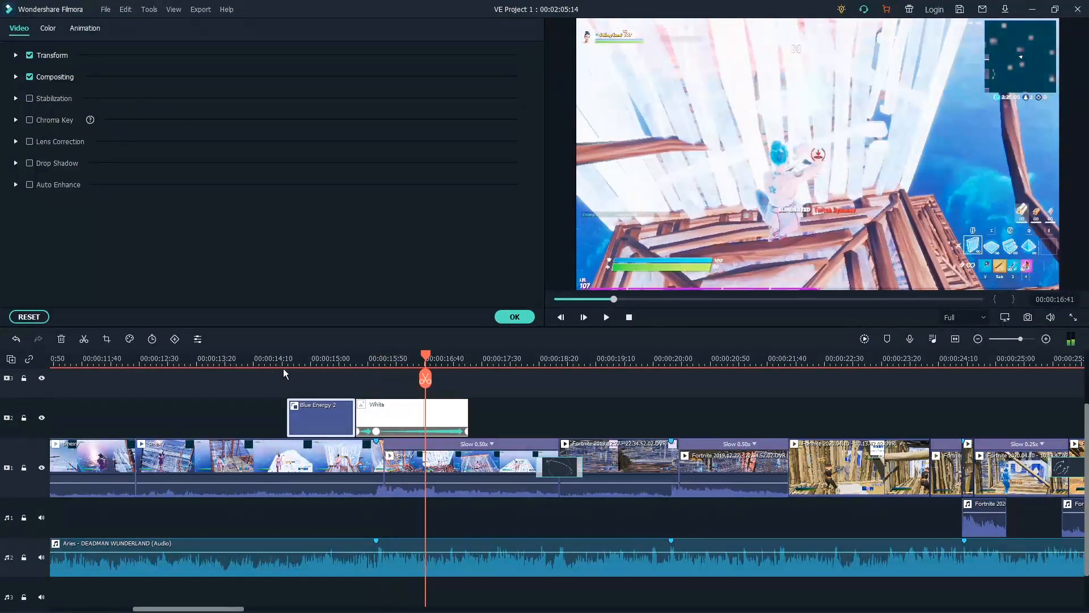
key(ctrl+s)
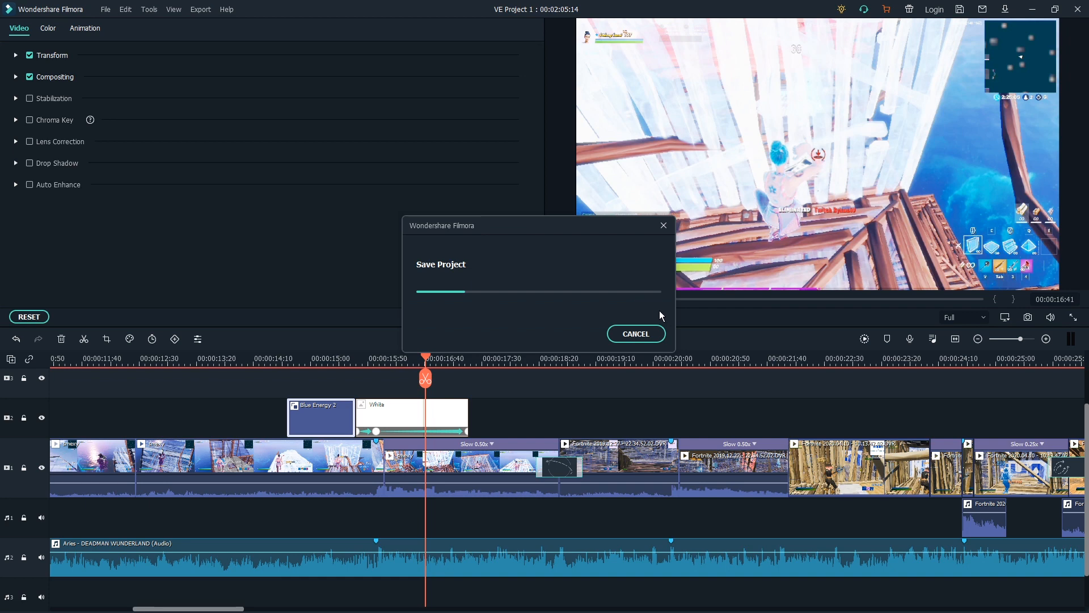
drag(426, 378, 290, 391)
key(space)
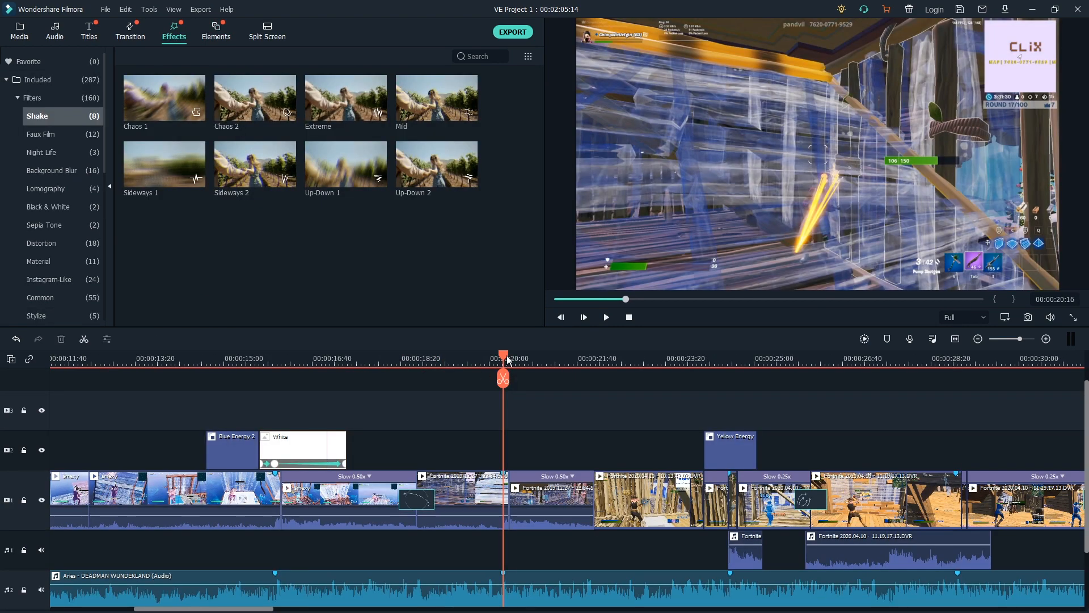
- Play back the Yellow Energy element over the elimination near 00:00:24:20 and select that element in the preview
drag(506, 358, 684, 447)
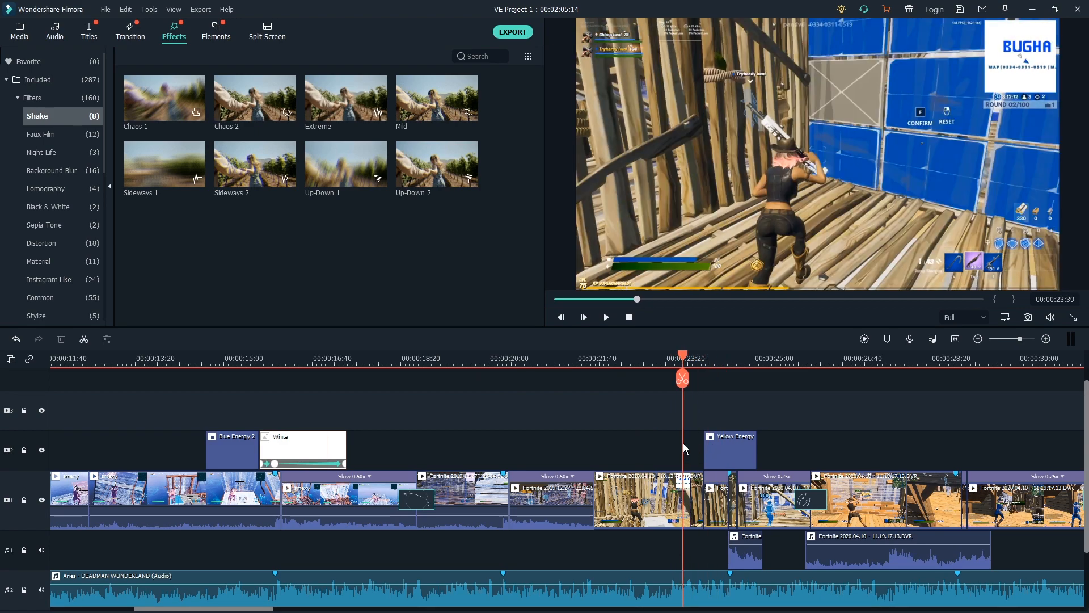
key(space)
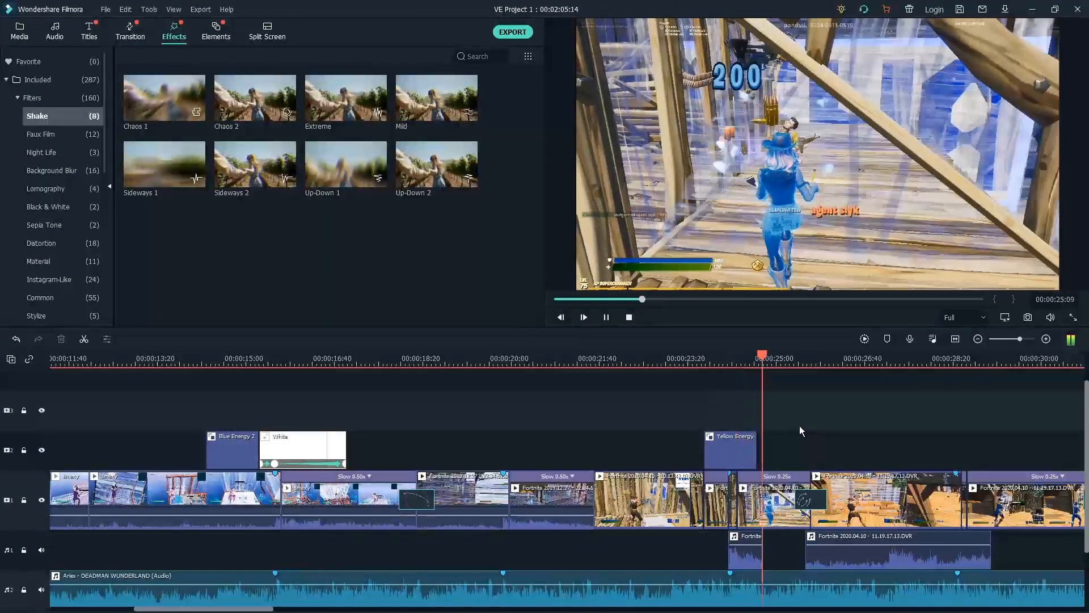
click(702, 359)
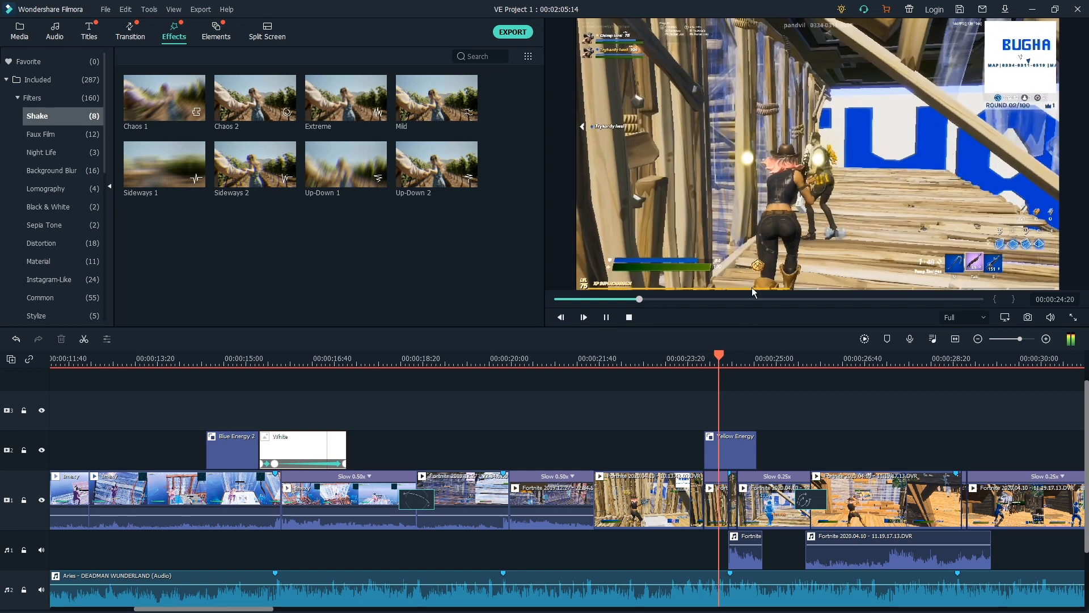
click(797, 180)
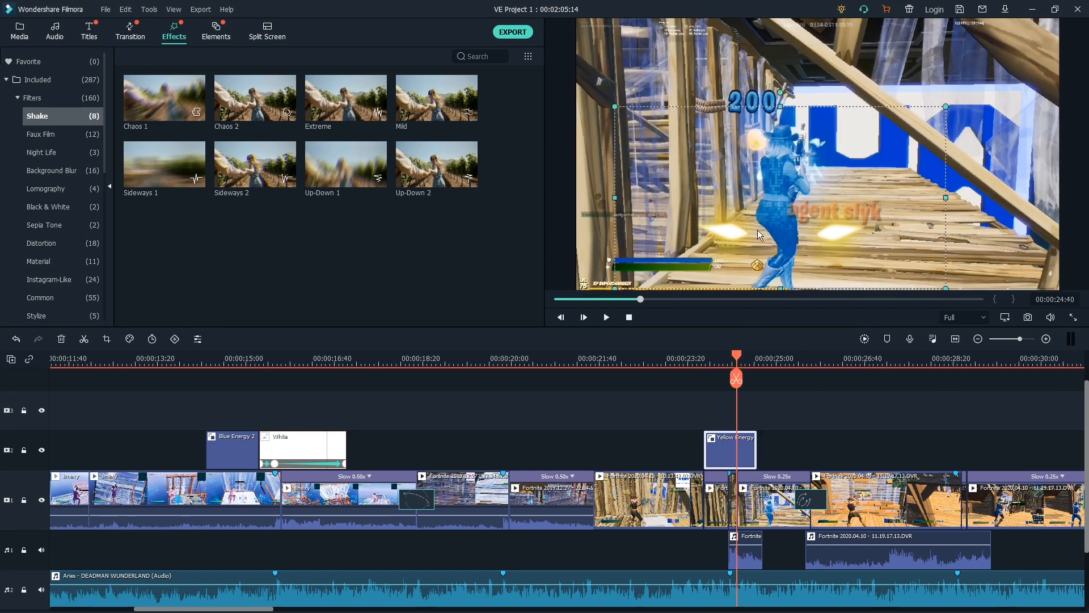
- Preview the Chaos 2 shake filter and place it on the White clips' track, starting with the Fortnite 2019.12.27 gameplay clip
drag(431, 447, 446, 446)
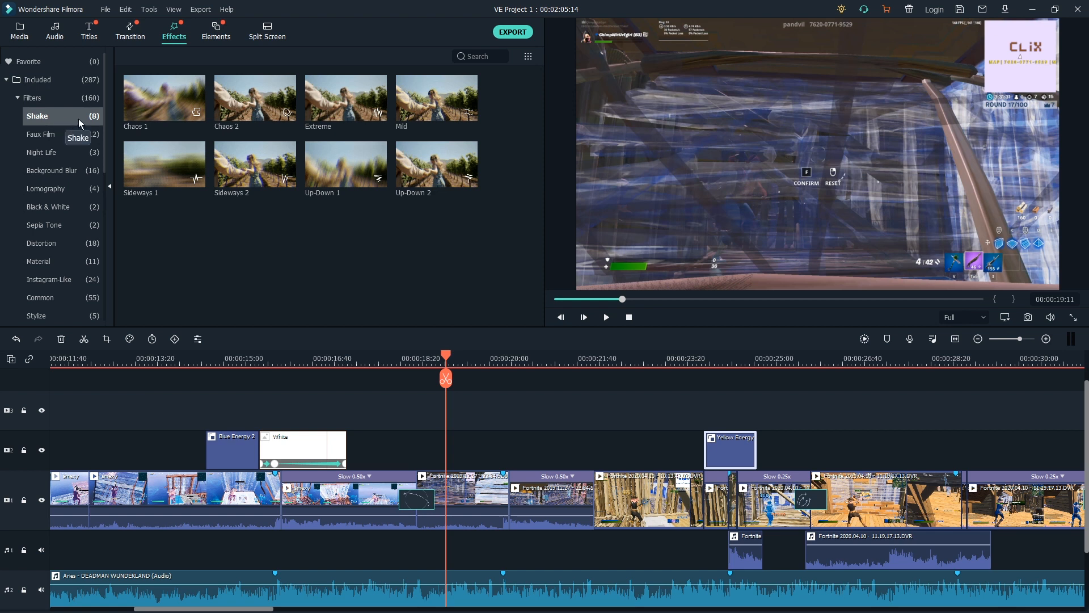
mouse_move(232, 121)
double_click(247, 105)
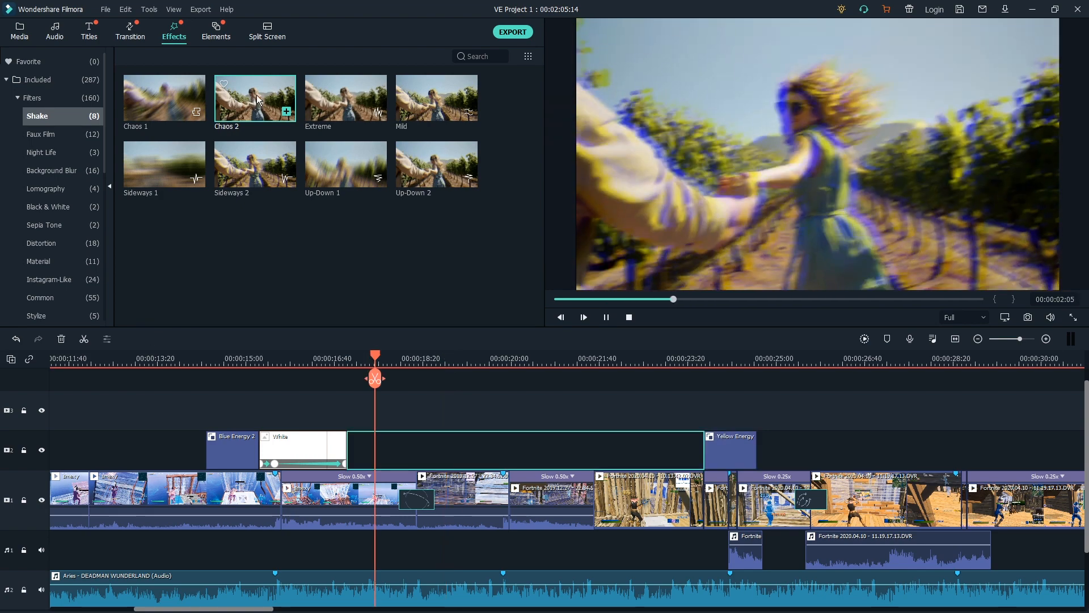
click(487, 405)
click(497, 410)
click(504, 414)
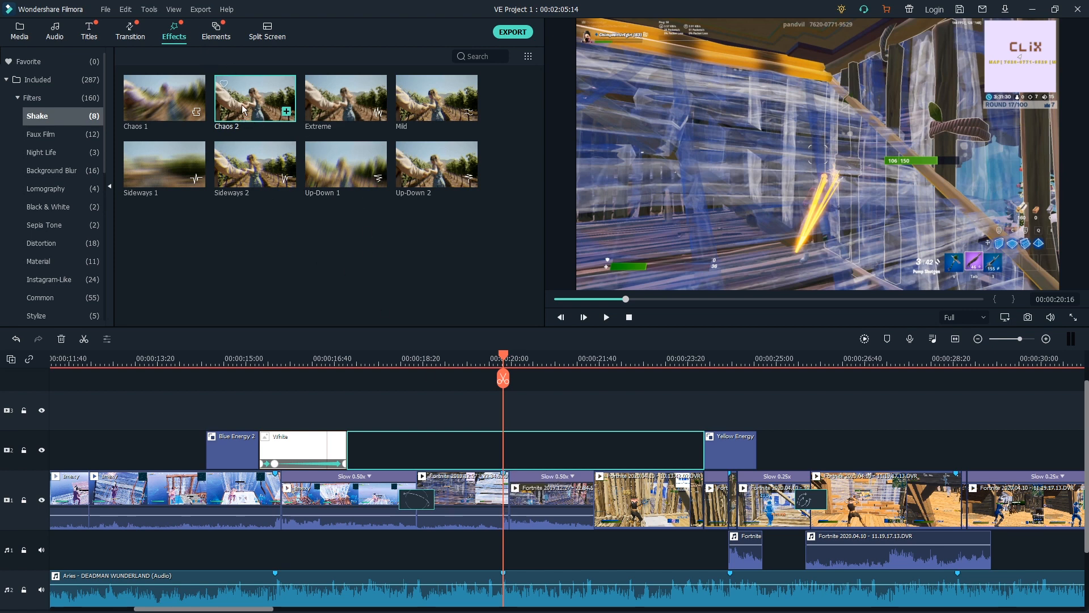
drag(351, 445, 421, 444)
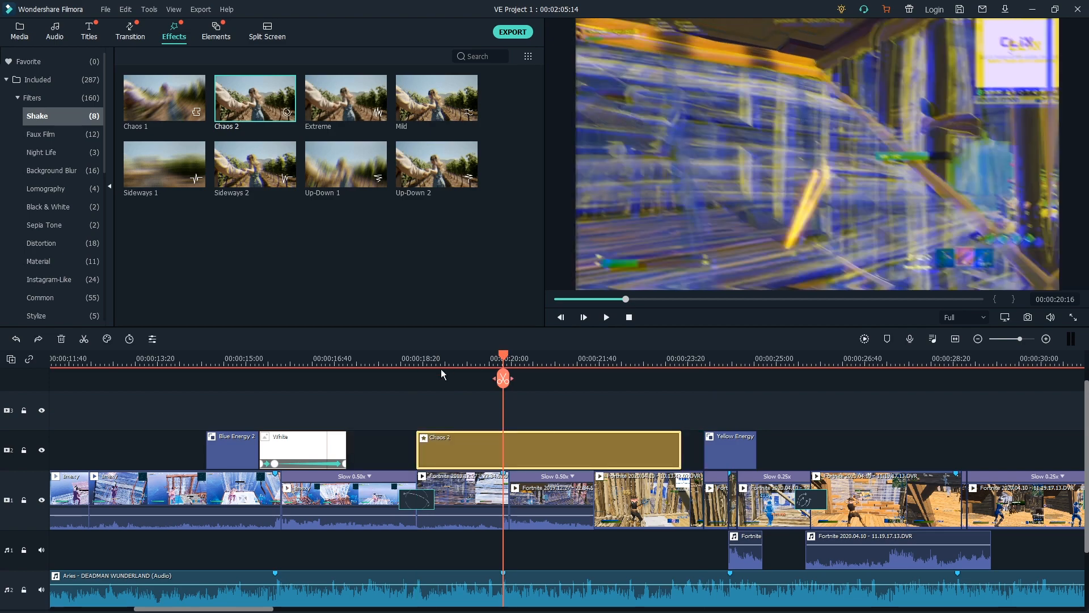
- Play back Chaos 2, shorten it to about 2 seconds and move it to start at the 00:00:20:16 beat marker
drag(496, 362, 421, 372)
key(space)
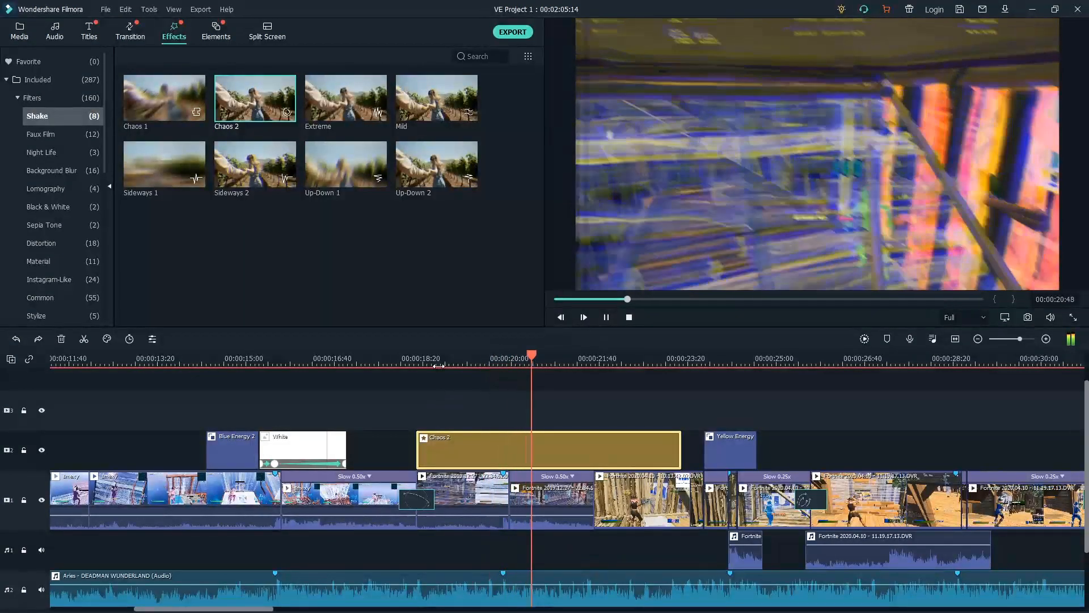
key(space)
drag(554, 377, 503, 395)
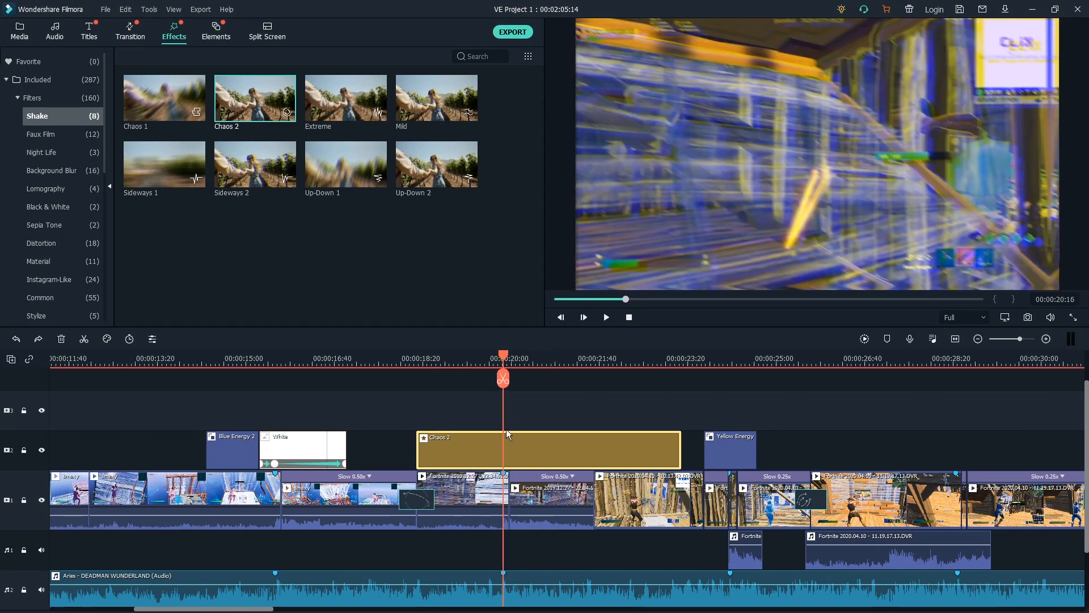
drag(681, 451, 530, 454)
drag(454, 452, 542, 463)
- Play back the shortened Chaos 2 shake over the slow-motion elimination
drag(502, 355, 449, 391)
key(space)
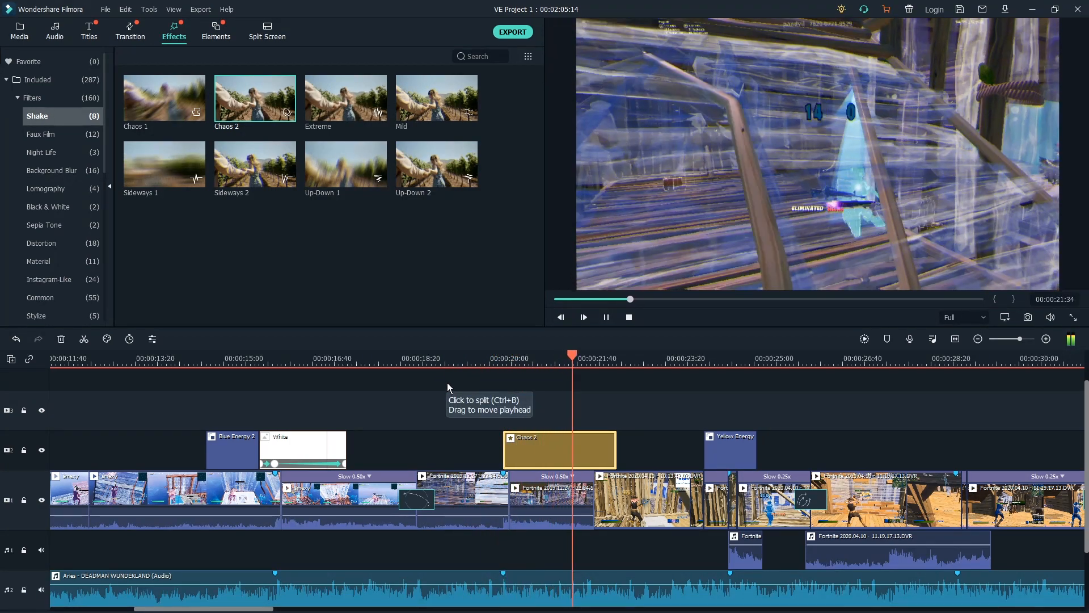
key(space)
click(509, 367)
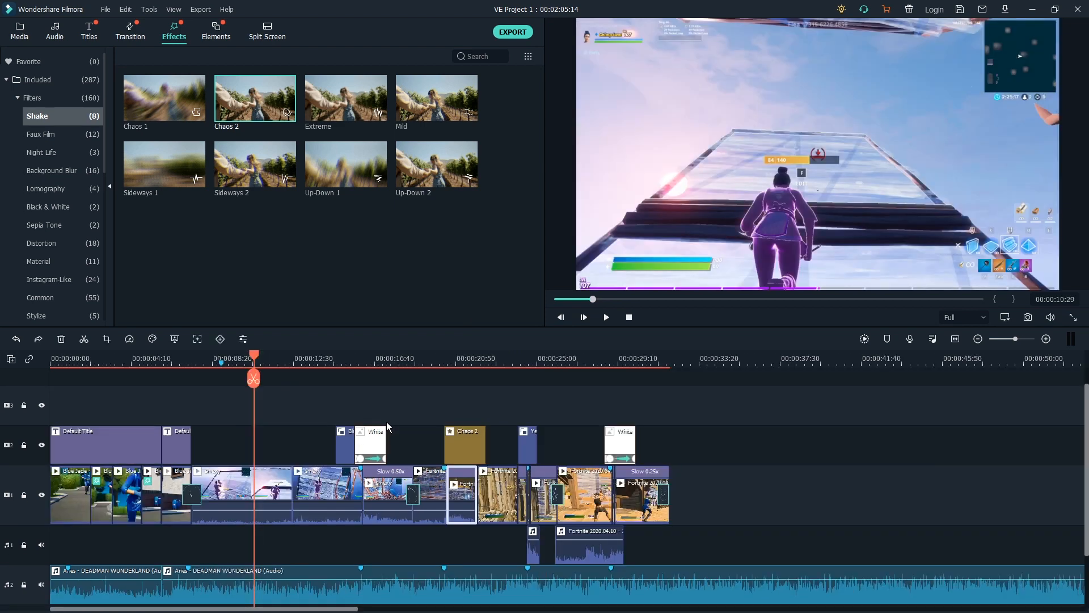
- Split the DEADMAN WUNDERLAND music at 00:00:33:19, just after the last gameplay clip, and delete the part after the cut
drag(253, 379, 717, 462)
drag(732, 353, 683, 411)
scroll(886, 352, up, 2)
scroll(885, 352, up, 2)
drag(687, 363, 624, 413)
key(space)
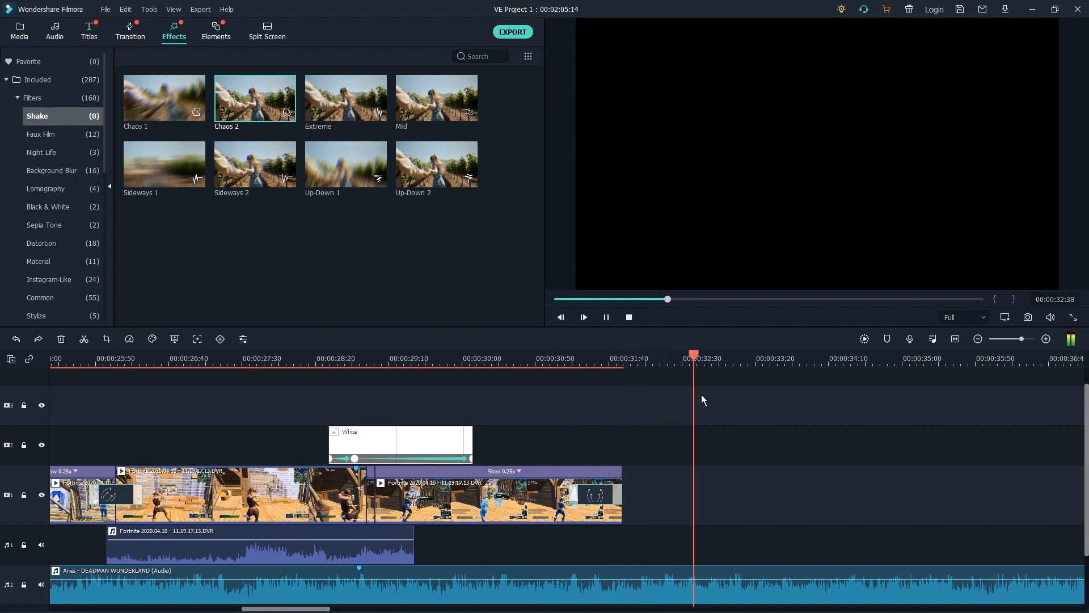
click(655, 359)
drag(655, 360, 753, 553)
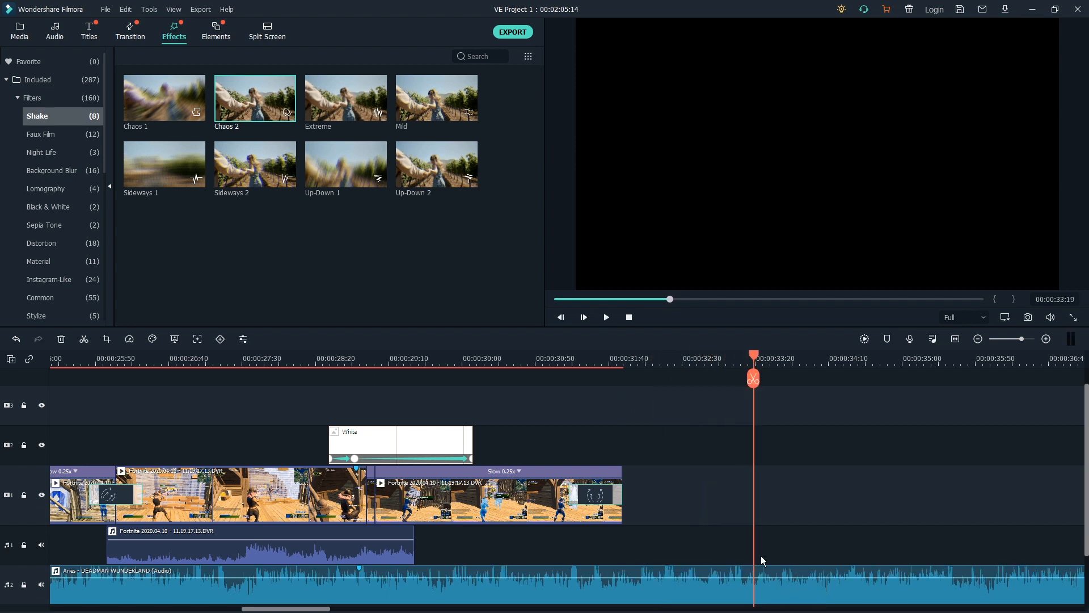
click(769, 588)
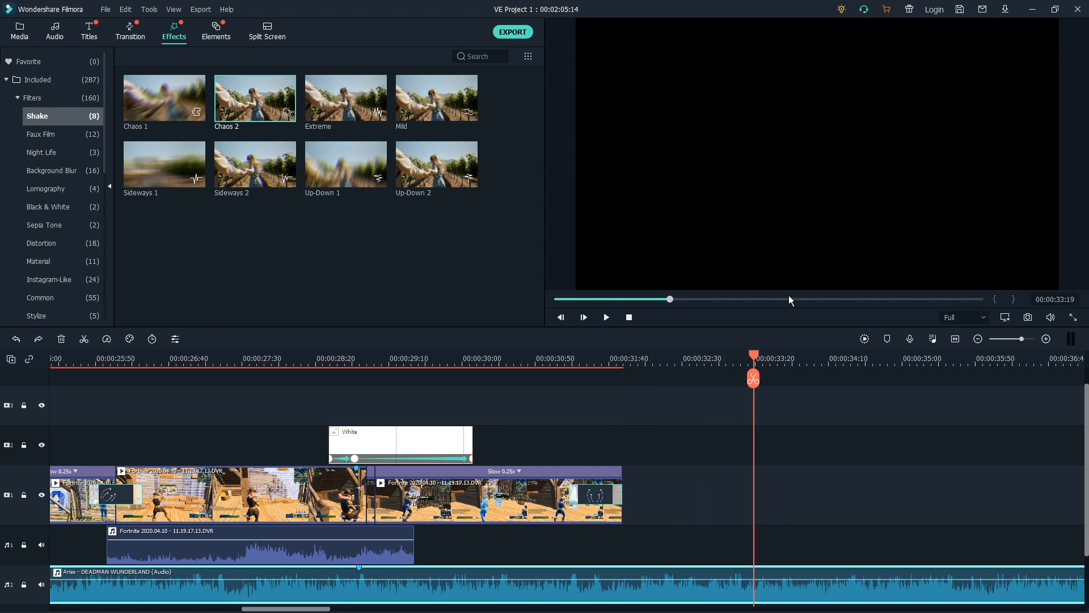
click(753, 379)
right_click(794, 589)
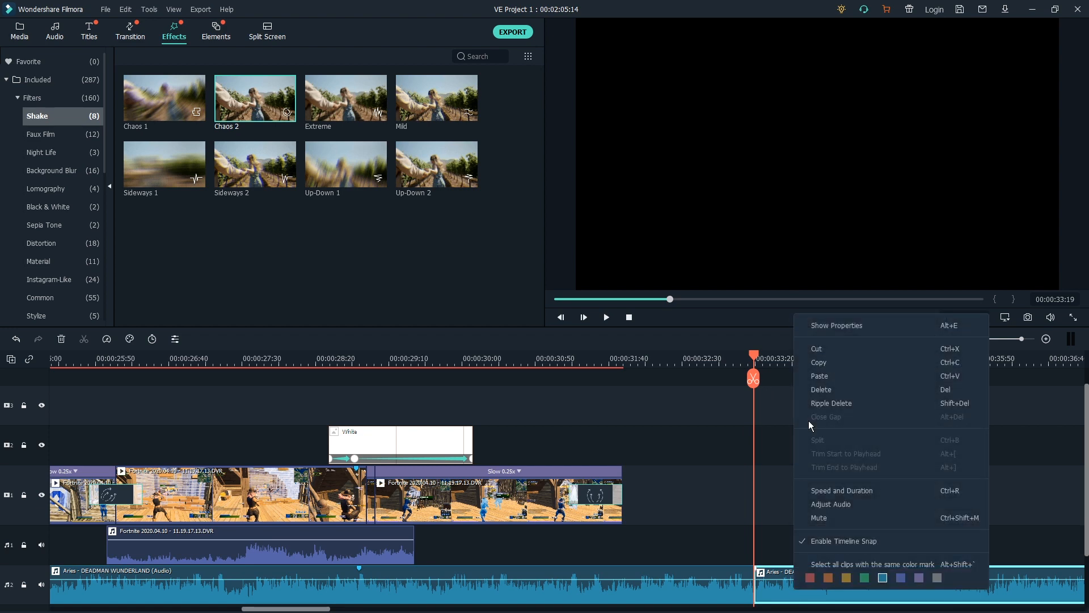
click(836, 389)
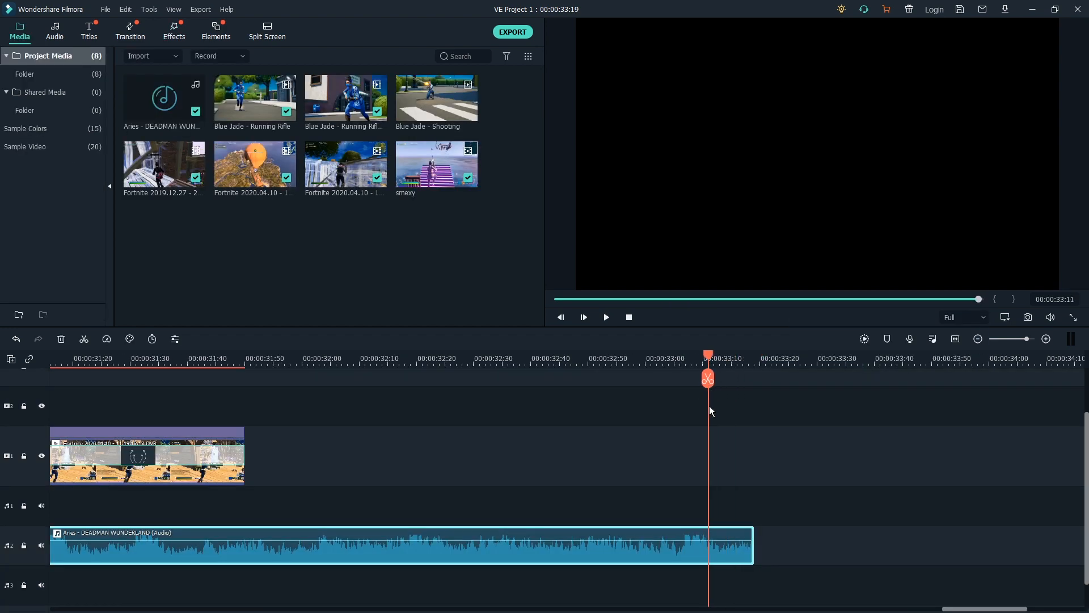
- Set a fade-out of 2.00 s on the final DEADMAN WUNDERLAND music clip, leaving its pitch at 0
key(Left)
key(Right)
key(Right)
key(Left)
key(Left)
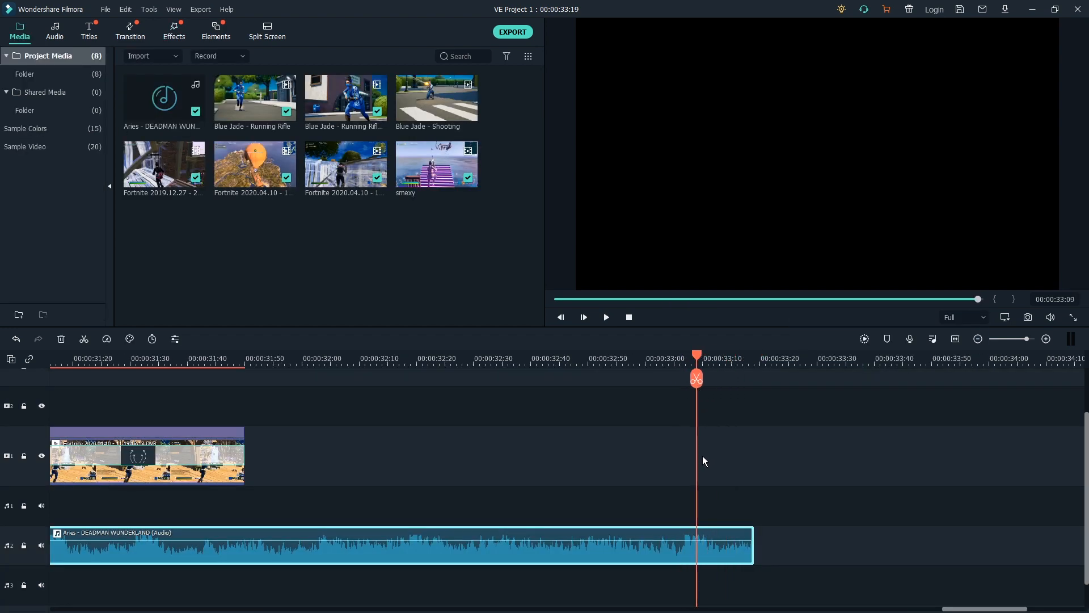
double_click(701, 552)
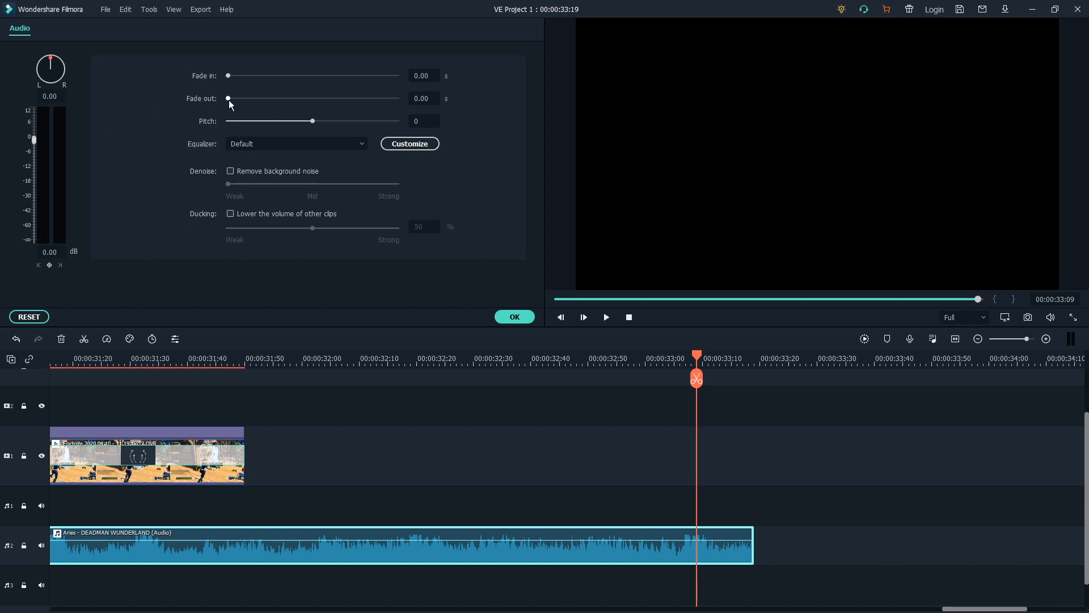
drag(228, 99, 234, 102)
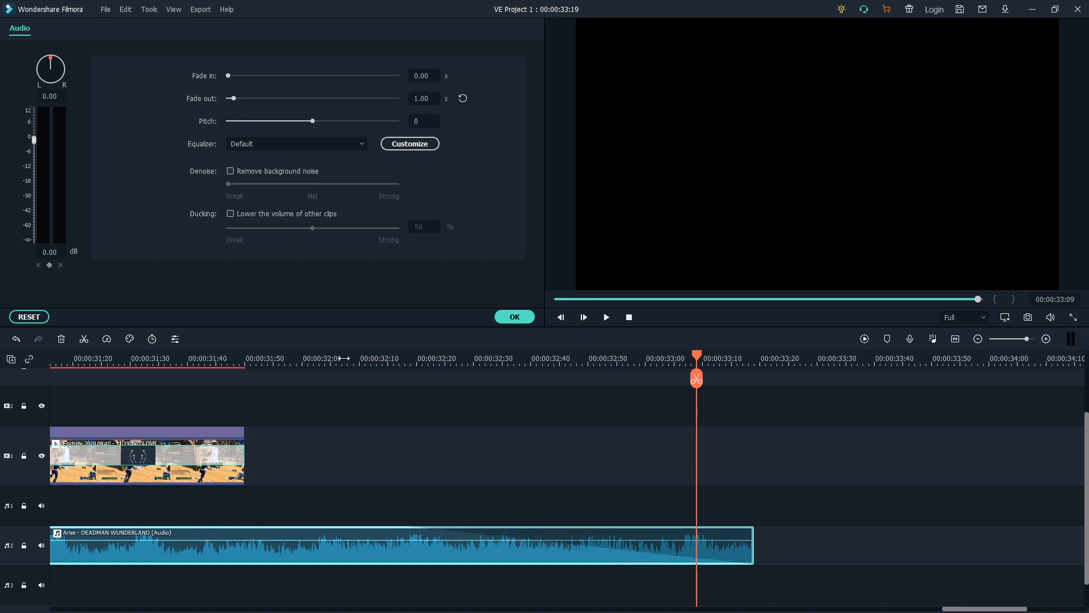
drag(314, 121, 319, 121)
key(ctrl+z)
drag(234, 98, 242, 102)
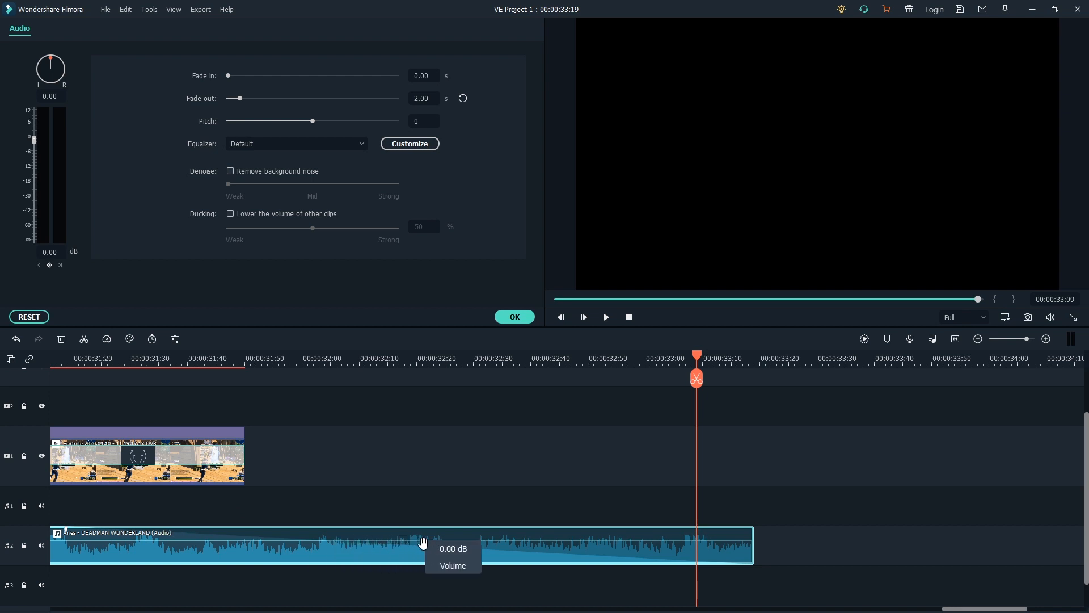
- Play back the end of the montage to check the music's fade-out
drag(699, 356, 423, 391)
click(540, 397)
click(383, 406)
key(space)
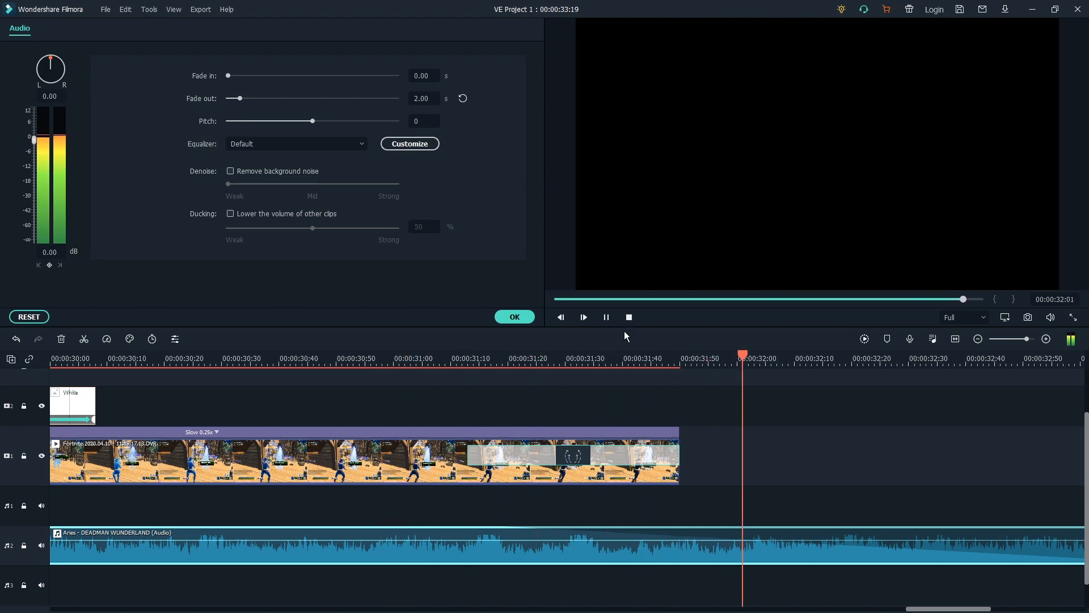
scroll(693, 363, down, 6)
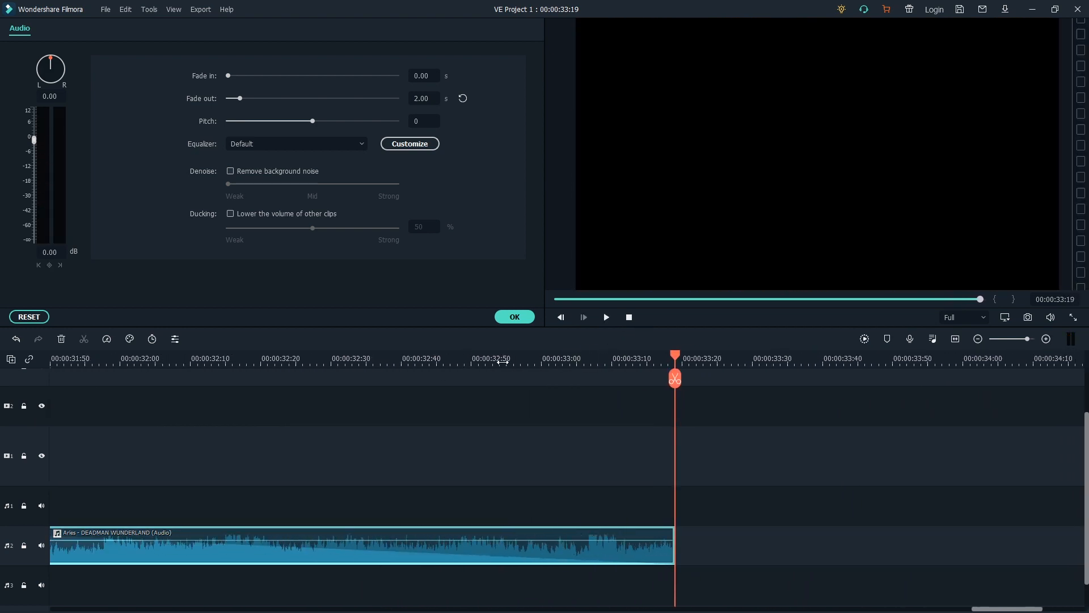
click(281, 356)
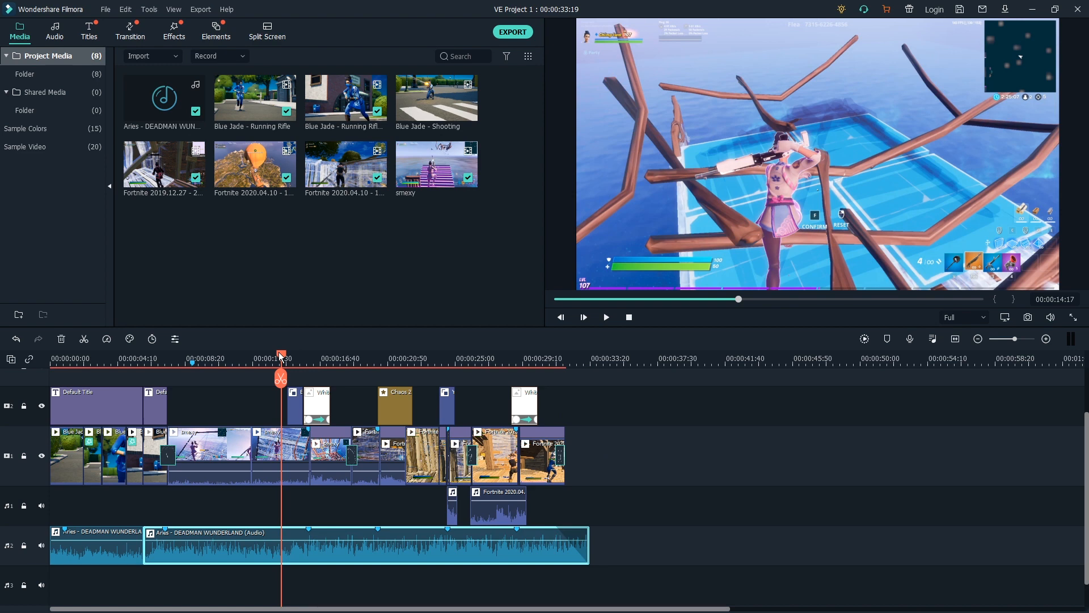
drag(284, 356, 290, 419)
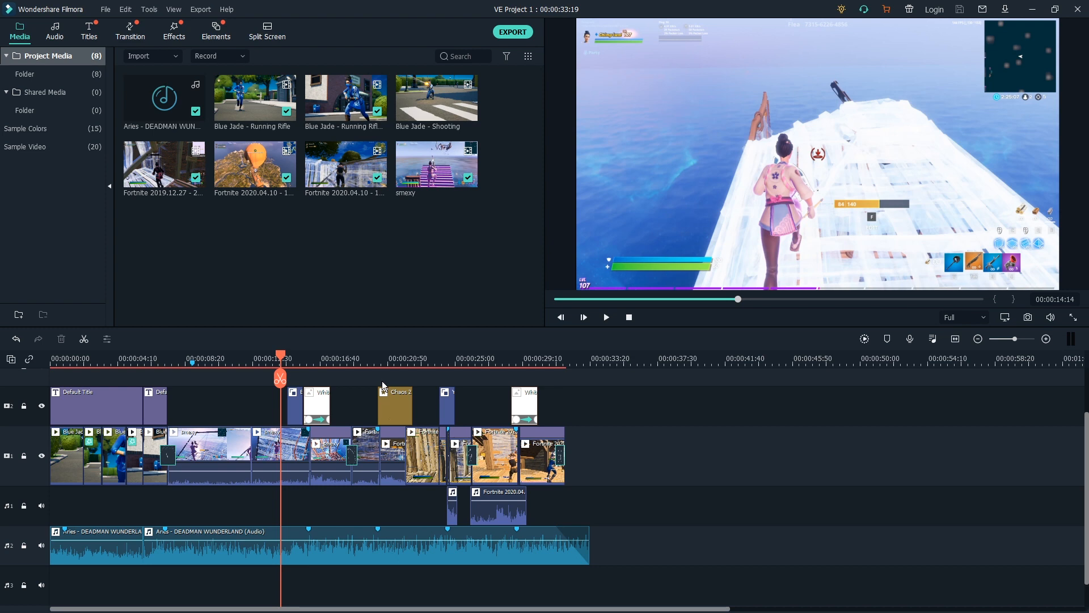
click(259, 358)
click(216, 31)
click(20, 32)
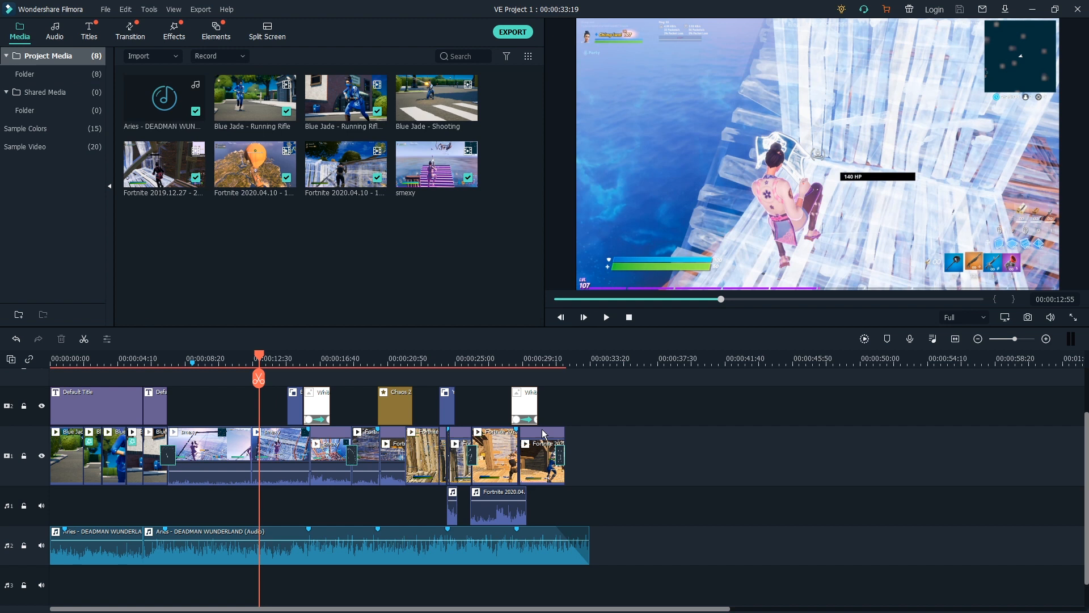